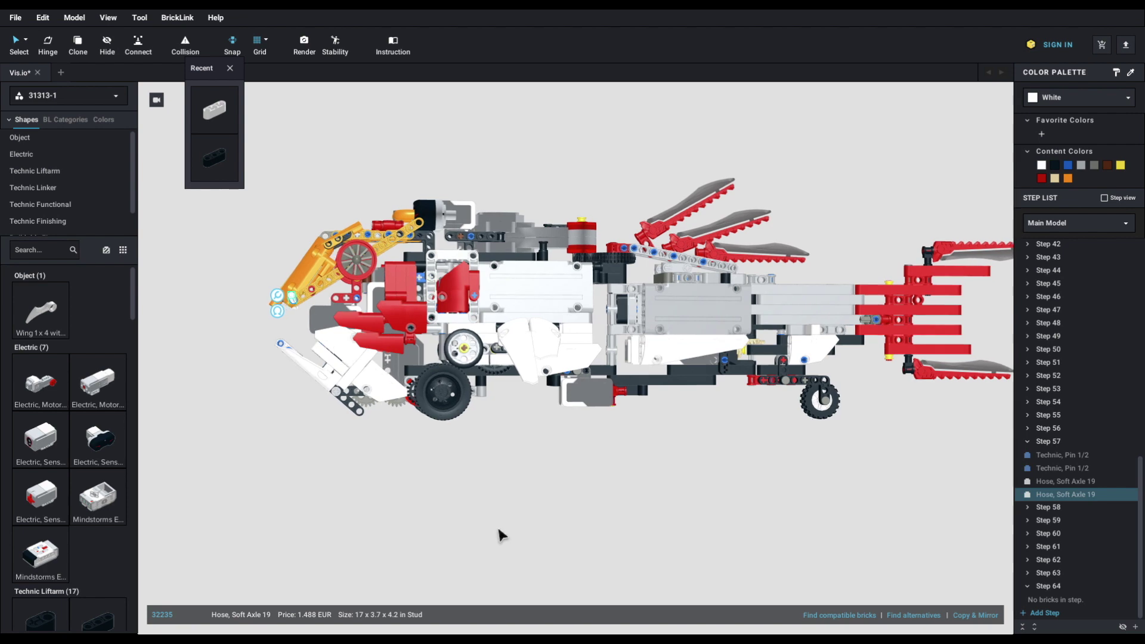
# Bend both white Soft Axle 19 hoses backwards from the catfish's mouth into curved whiskers, working in the top view
pyautogui.moveTo(500, 534); pyautogui.dragTo(569, 585, button='right')
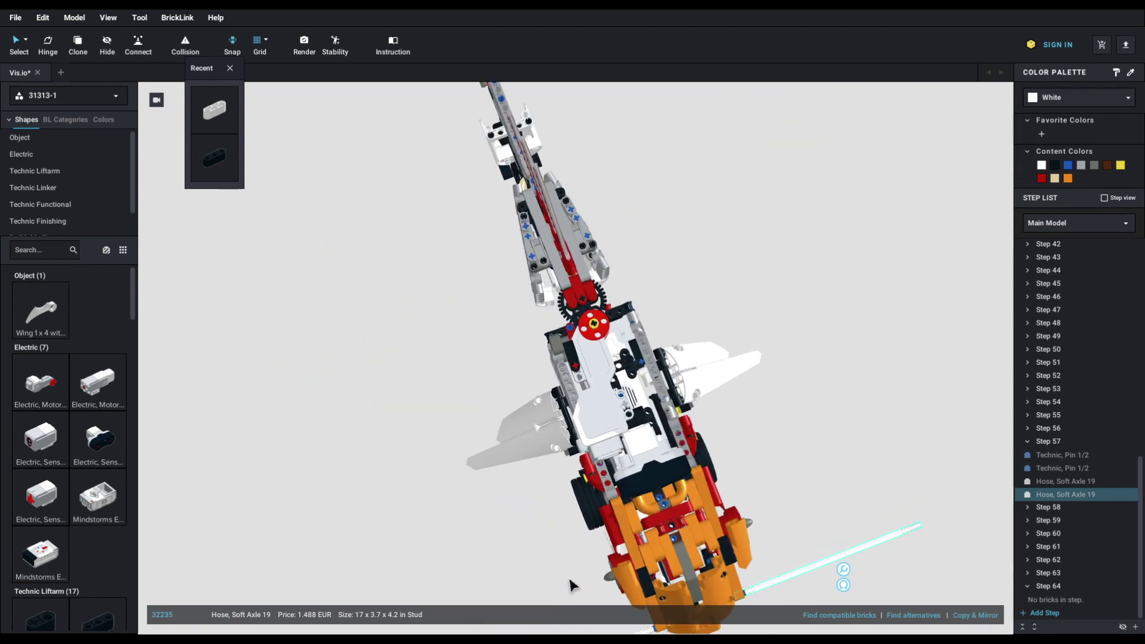
pyautogui.press('5')
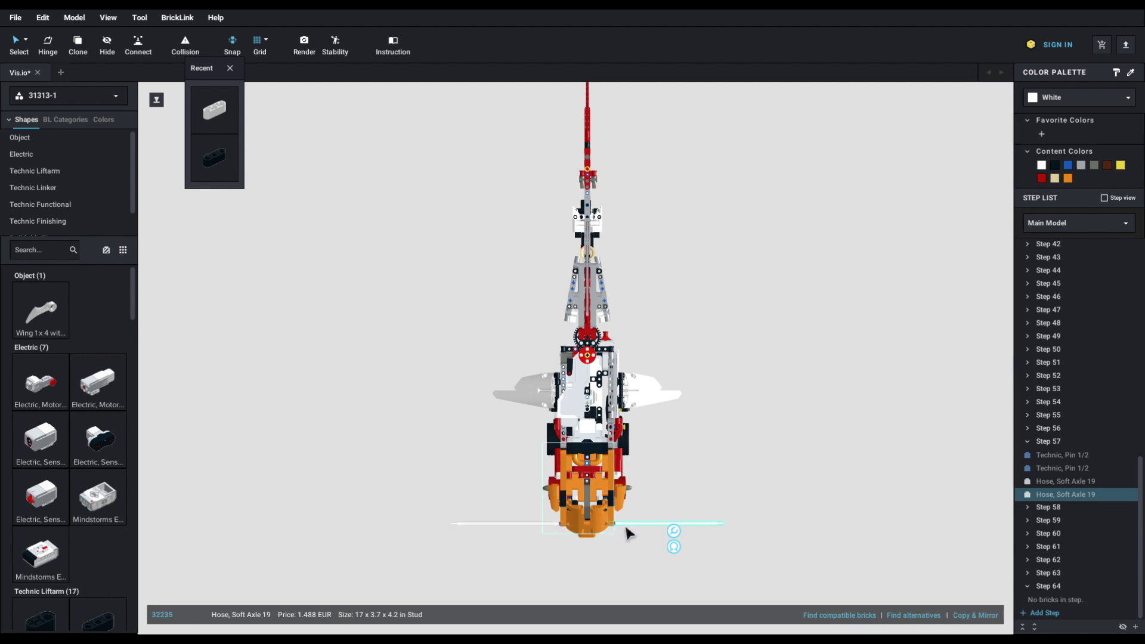
pyautogui.click(677, 546)
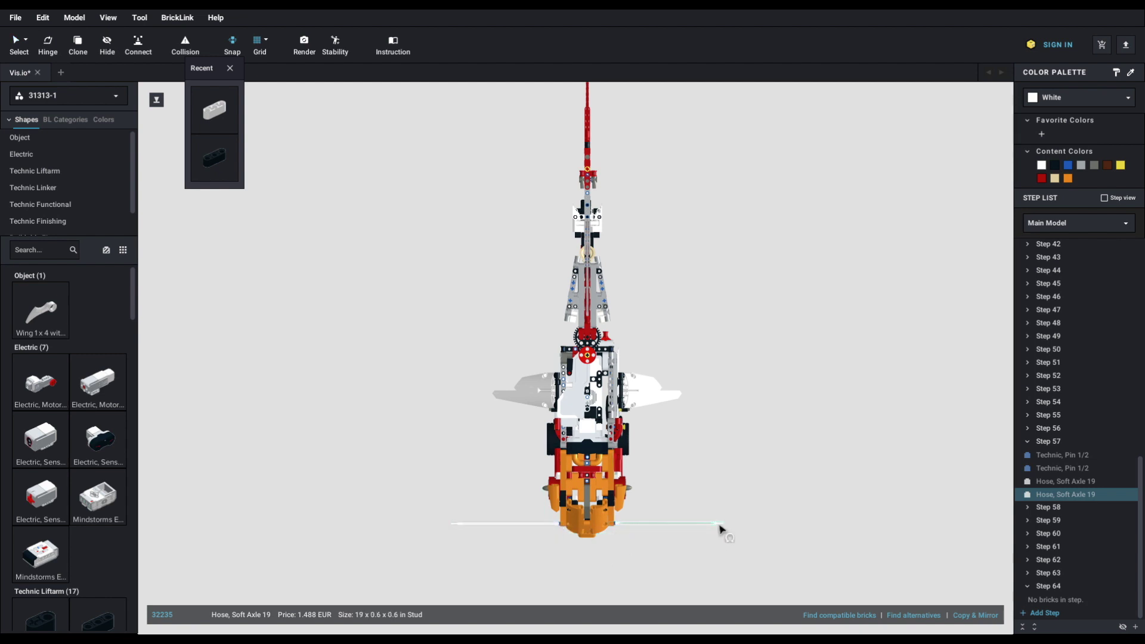
pyautogui.moveTo(720, 527); pyautogui.dragTo(681, 470)
pyautogui.moveTo(454, 524); pyautogui.dragTo(519, 459)
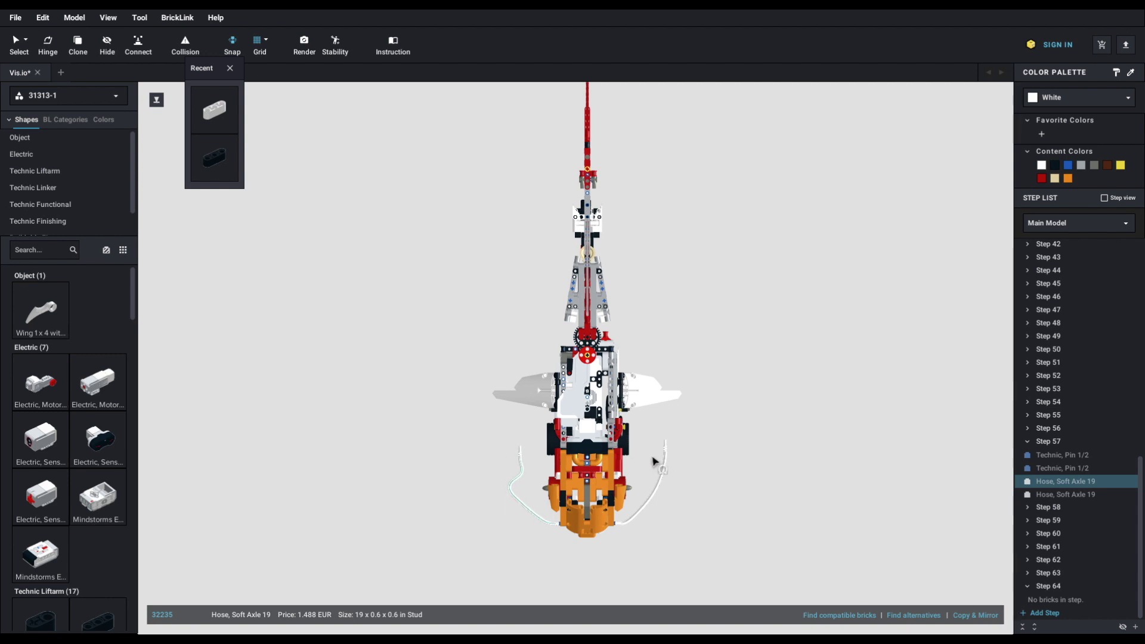
# Flex the second Soft Axle 19 hose again and adjust its free end to refine that whisker's curve
pyautogui.click(669, 446)
pyautogui.click(668, 447)
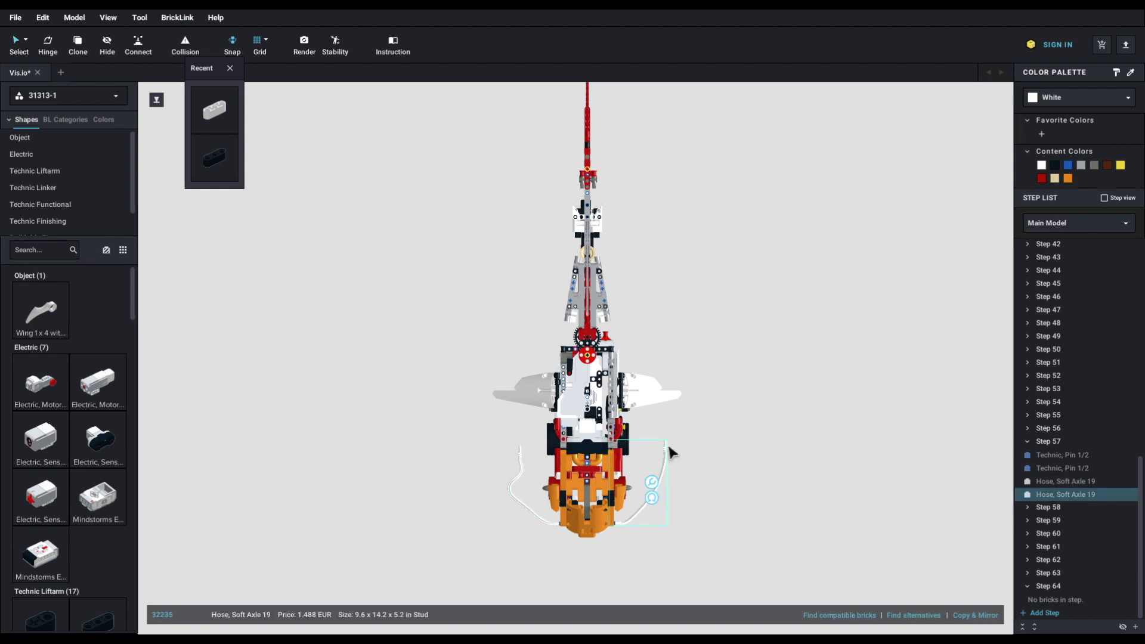
pyautogui.click(656, 494)
pyautogui.moveTo(679, 467); pyautogui.dragTo(673, 462)
pyautogui.moveTo(685, 541); pyautogui.dragTo(663, 512, button='right')
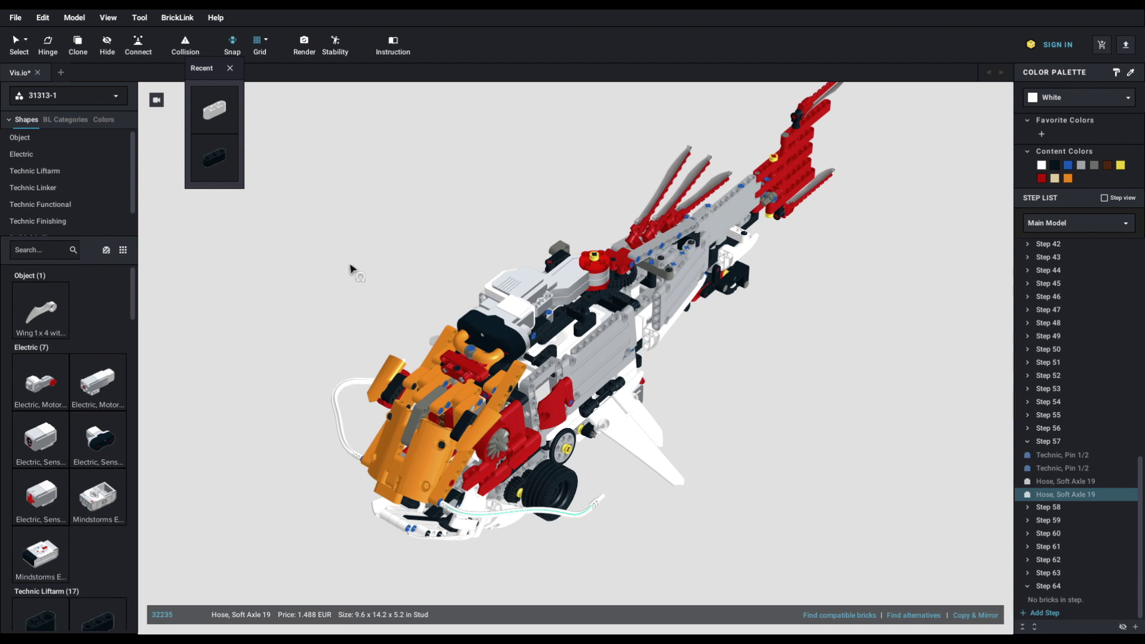
pyautogui.scroll(2, 348, 266)
pyautogui.moveTo(347, 266); pyautogui.dragTo(335, 260, button='middle')
pyautogui.scroll(-2, 335, 265)
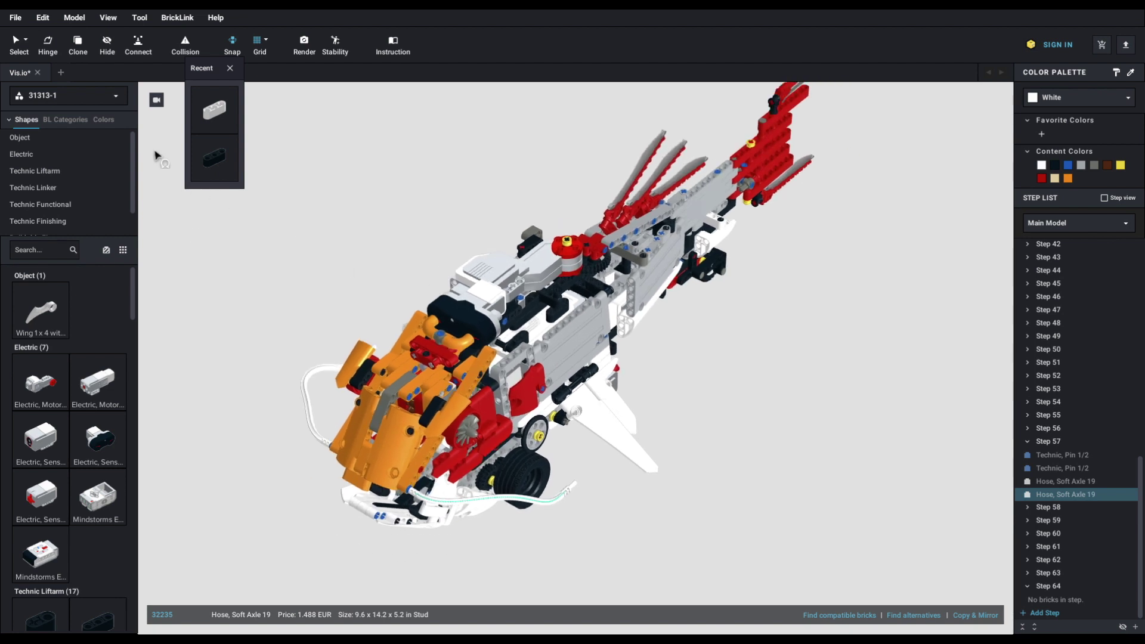
# Export the finished model to catfish.ldr and open that file in LDCad
pyautogui.click(17, 19)
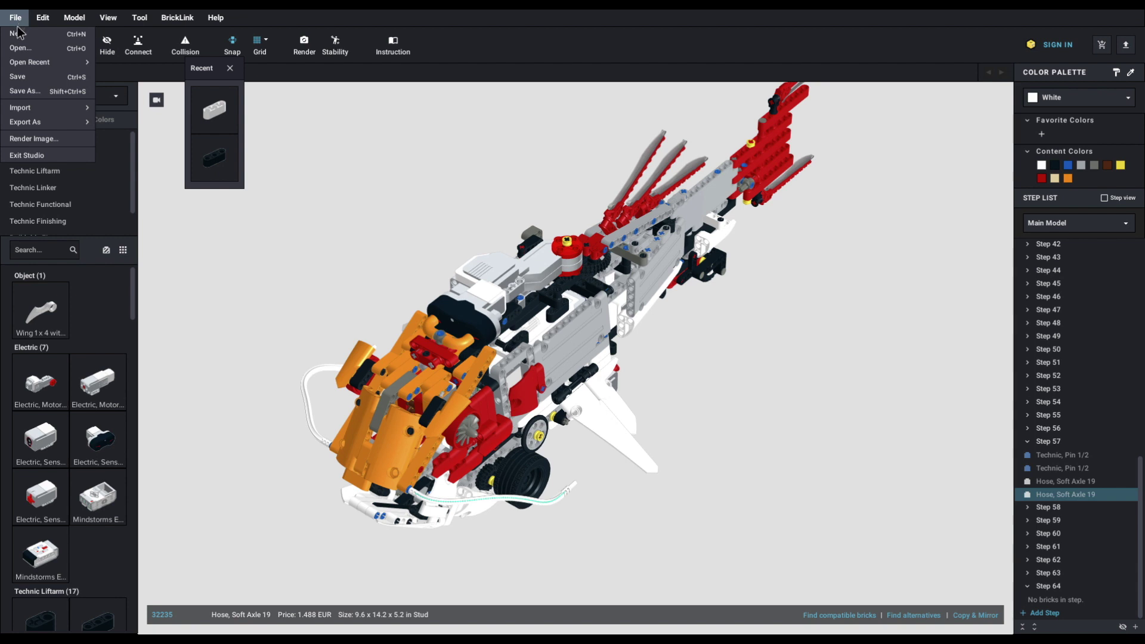
pyautogui.moveTo(45, 120)
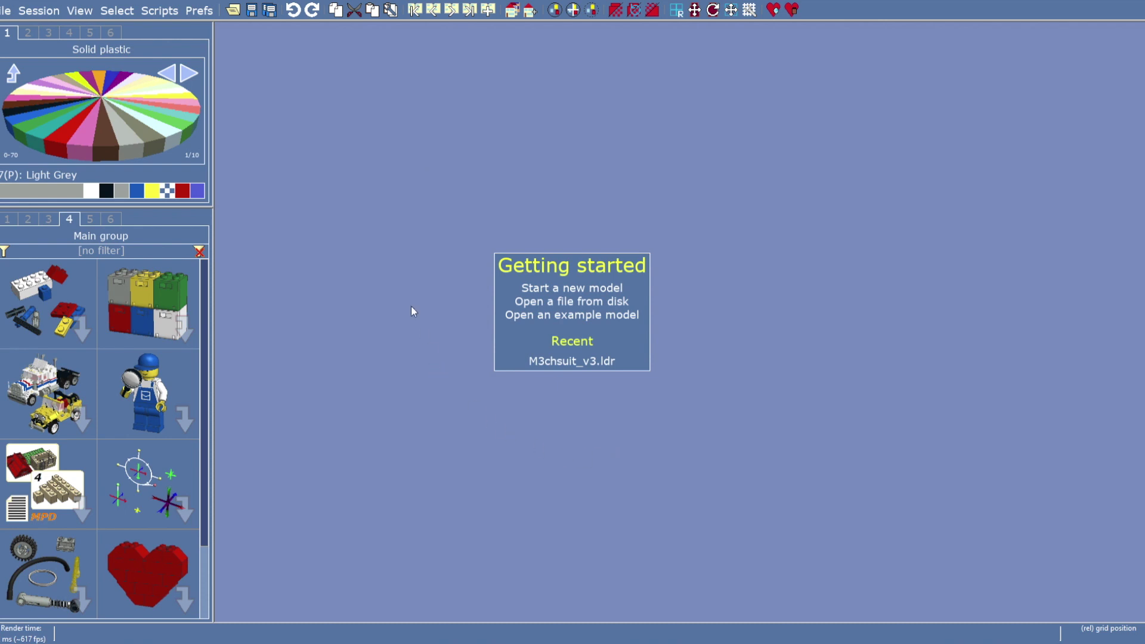
pyautogui.click(6, 10)
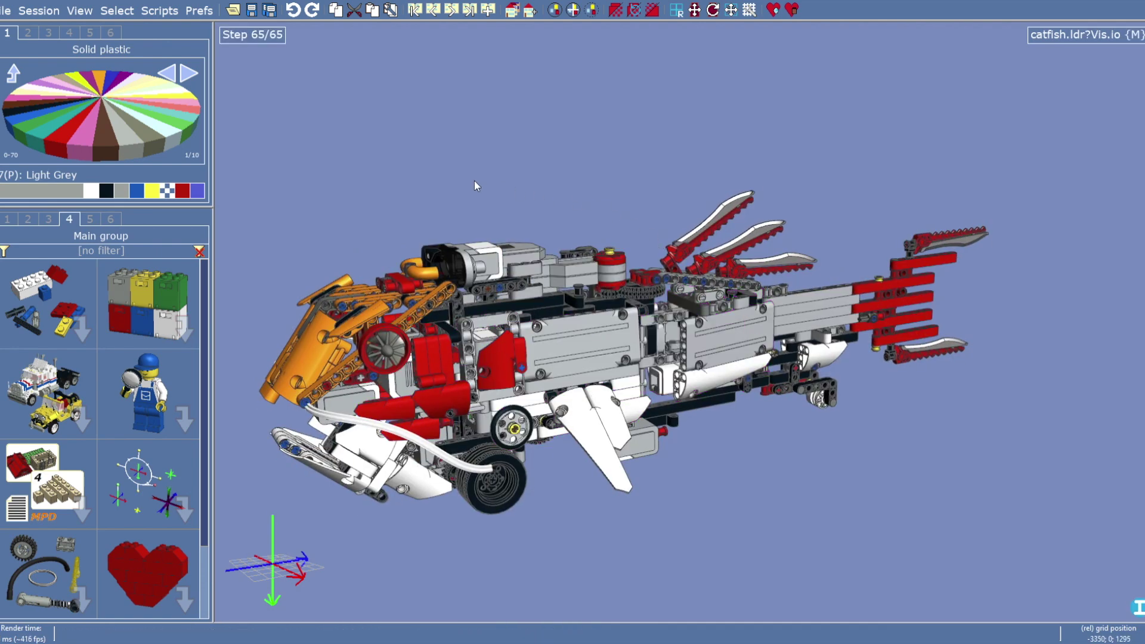
# Examine the imported catfish model from the front and sides, checking the head, lower jaw and whisker hoses
pyautogui.moveTo(474, 181); pyautogui.dragTo(512, 208)
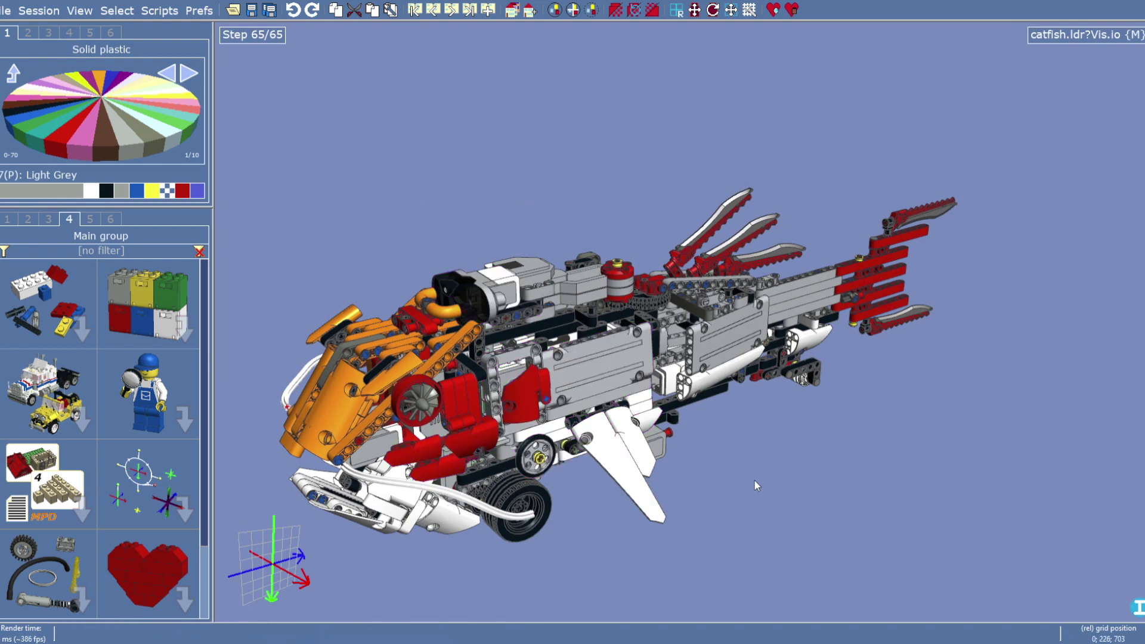
pyautogui.moveTo(755, 479)
pyautogui.mouseDown()
pyautogui.moveTo(710, 478)
pyautogui.moveTo(757, 470)
pyautogui.mouseUp()
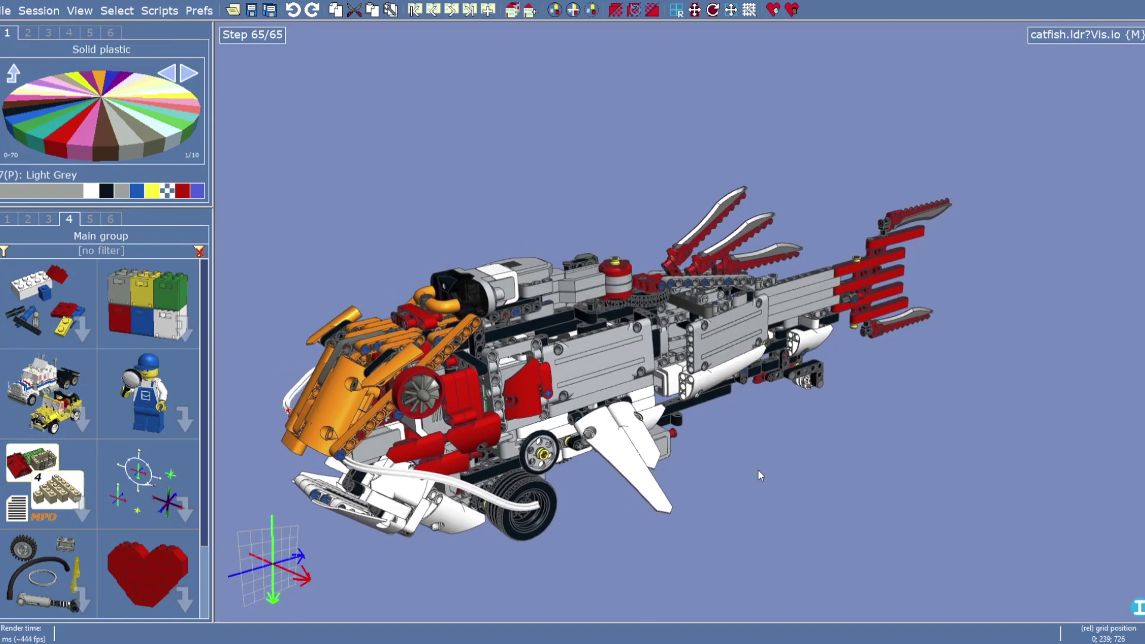
pyautogui.click(453, 484)
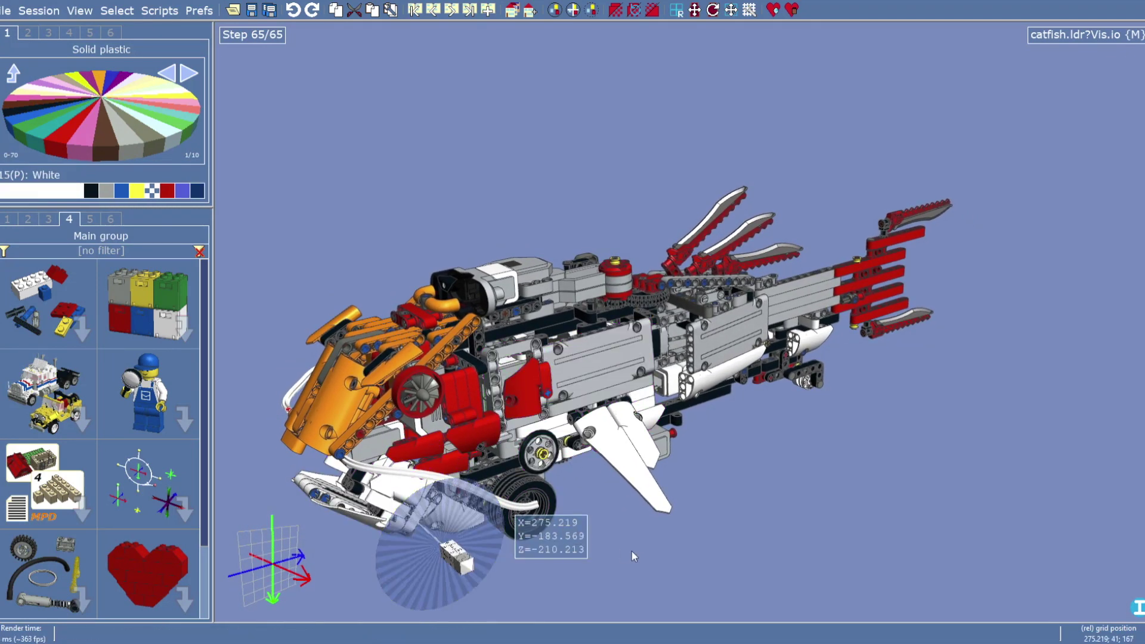
pyautogui.moveTo(333, 468); pyautogui.dragTo(535, 500, button='right')
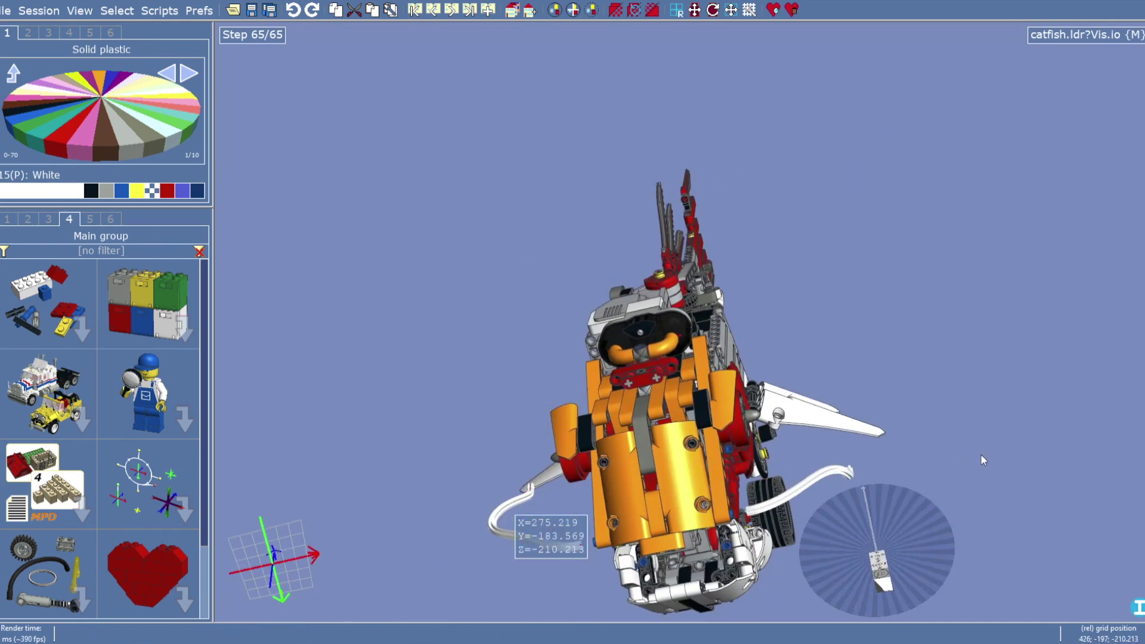
pyautogui.moveTo(979, 460); pyautogui.dragTo(823, 481, button='right')
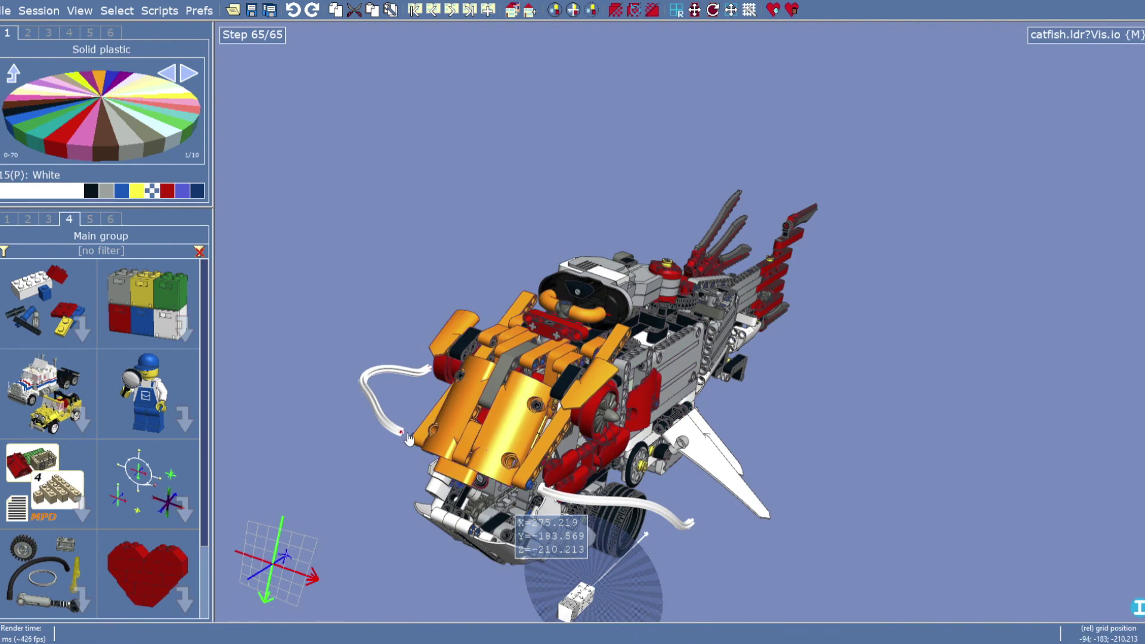
pyautogui.moveTo(755, 565); pyautogui.dragTo(790, 530, button='right')
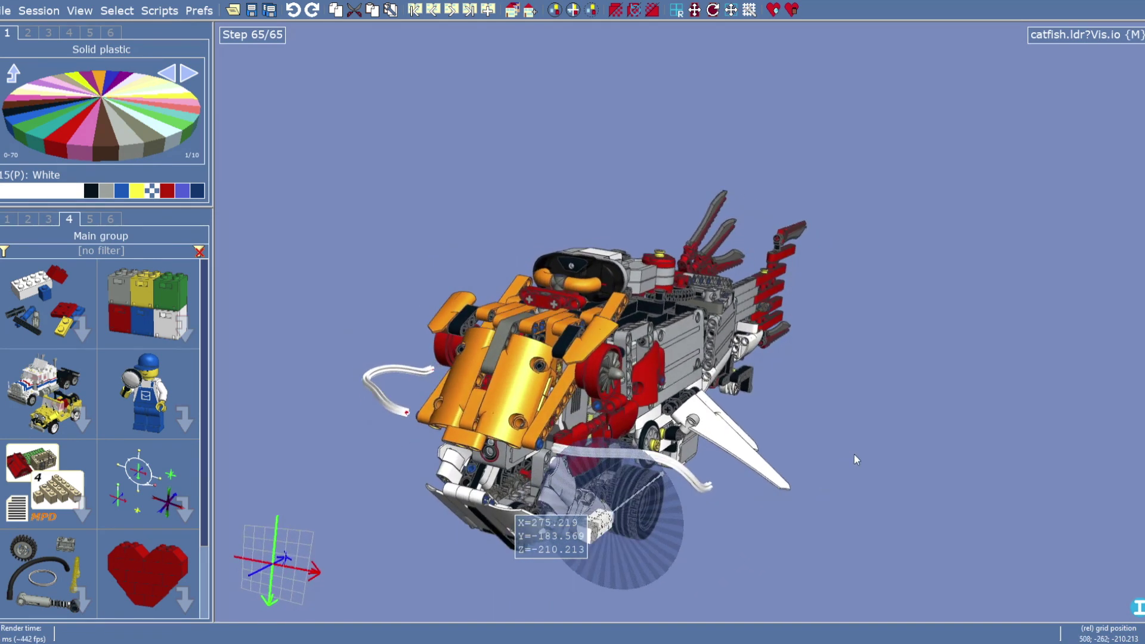
pyautogui.moveTo(856, 458); pyautogui.dragTo(798, 455, button='right')
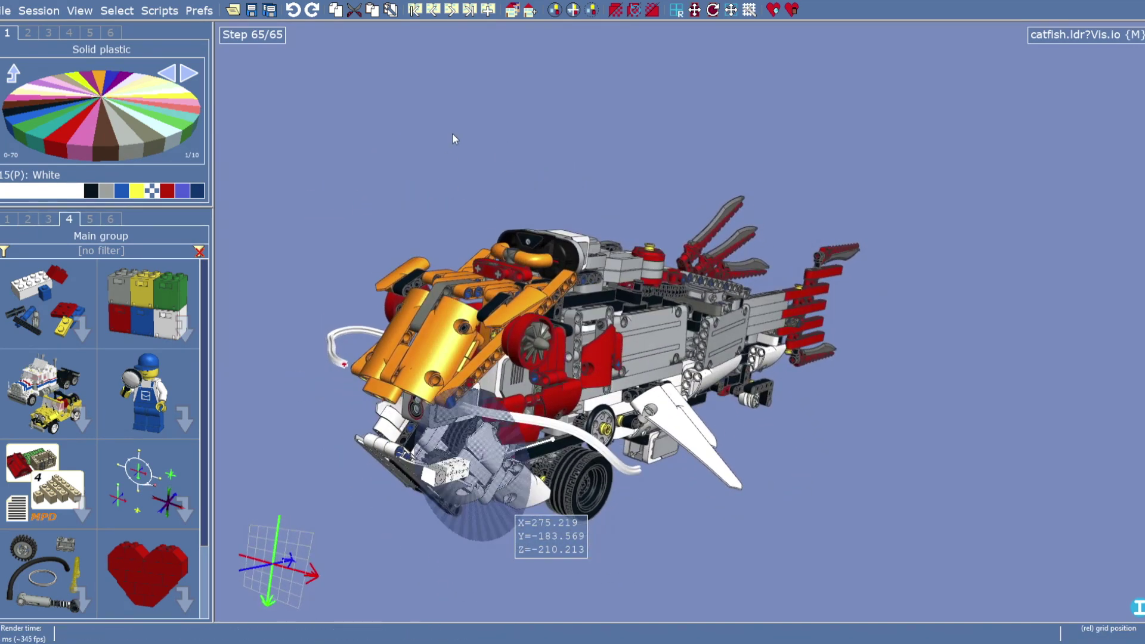
pyautogui.moveTo(452, 133); pyautogui.dragTo(549, 173, button='right')
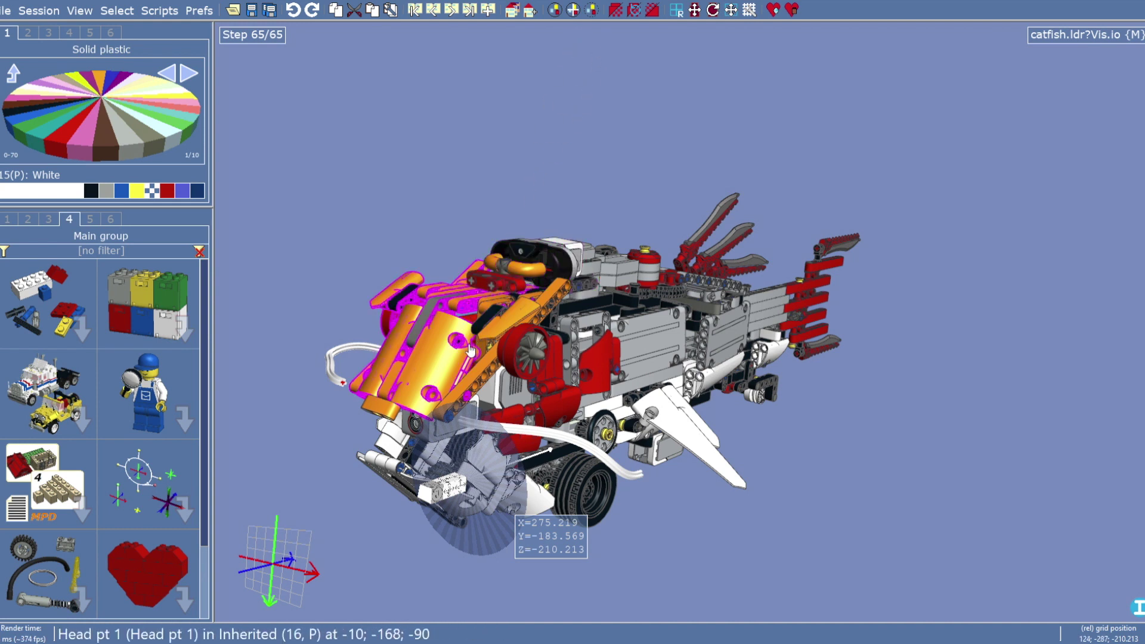
# Hide the Head pt 1 submodel and the head-side assembly with the orange beam and red fan wheel
pyautogui.click(430, 358)
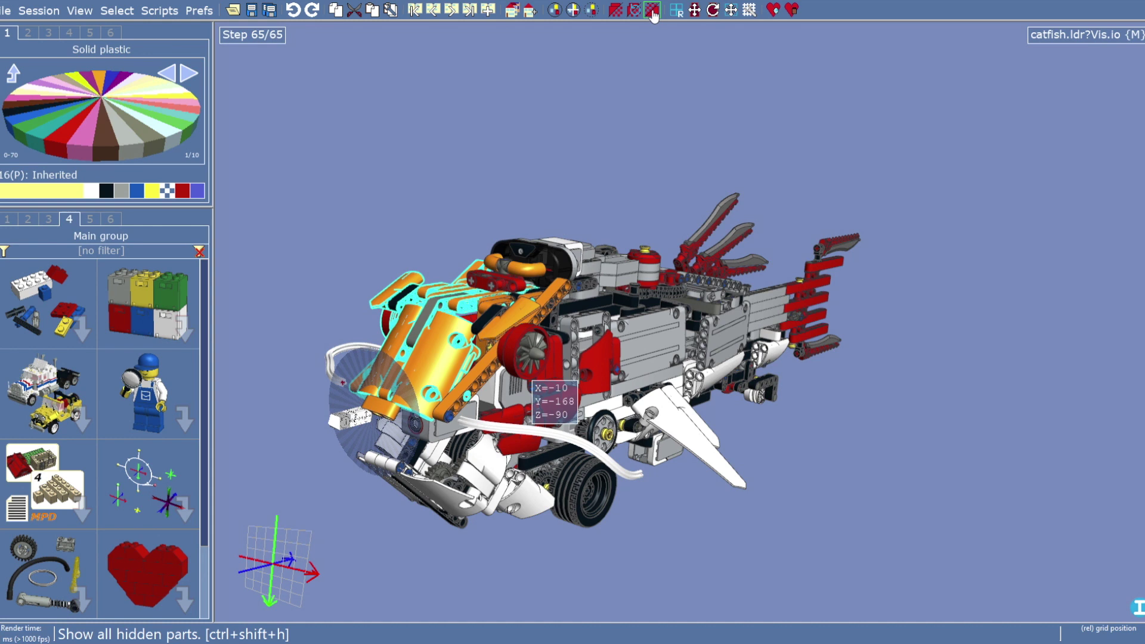
pyautogui.click(619, 12)
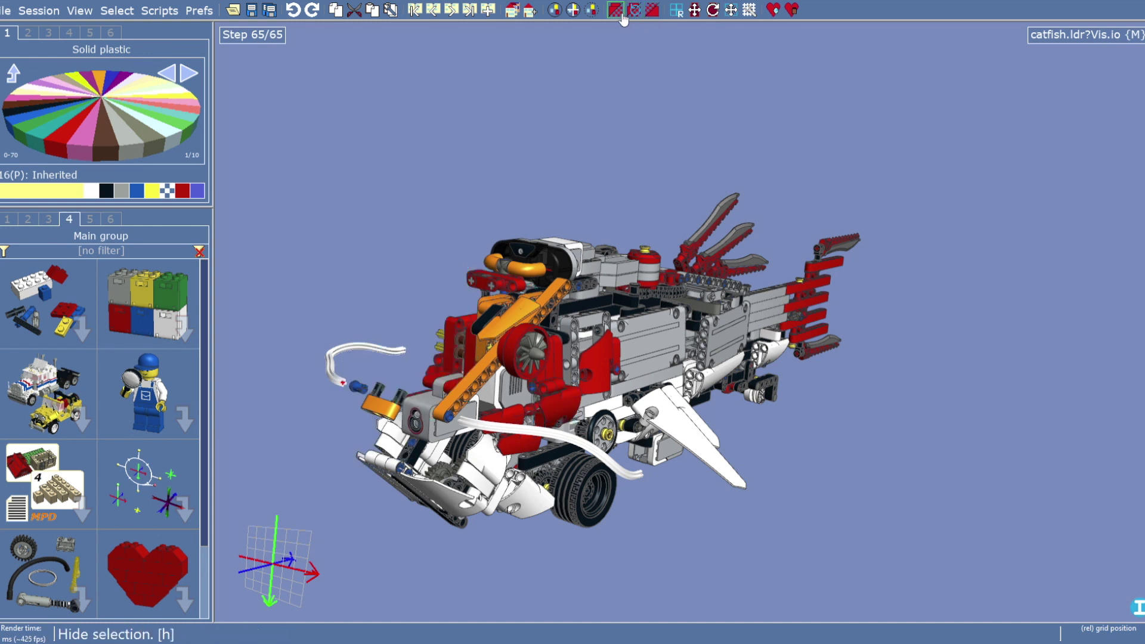
pyautogui.click(532, 335)
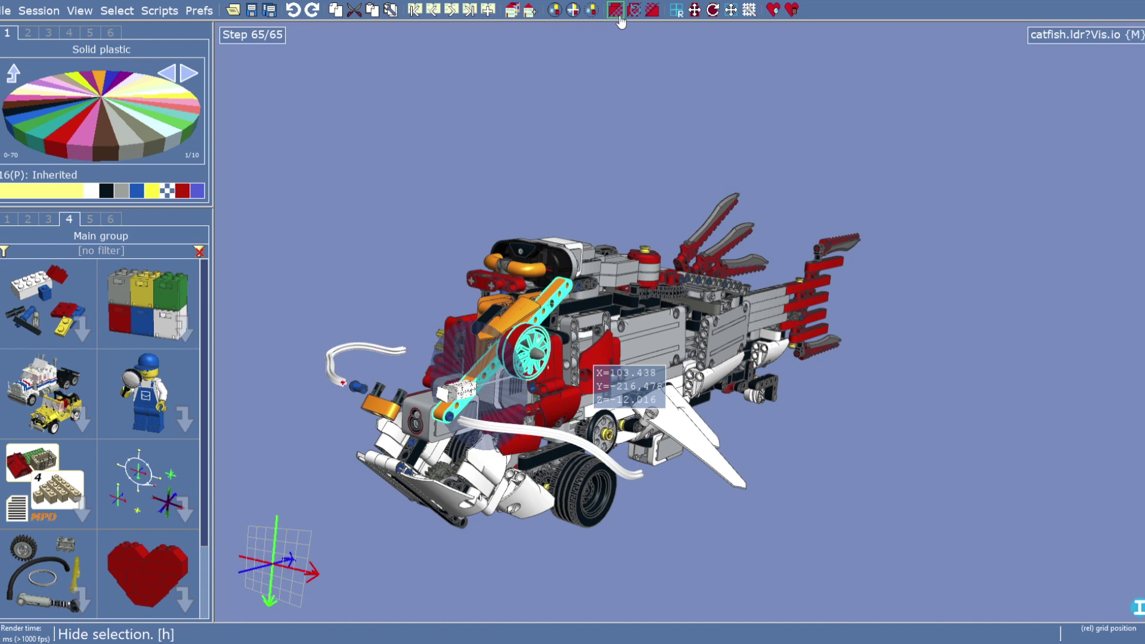
pyautogui.press('h')
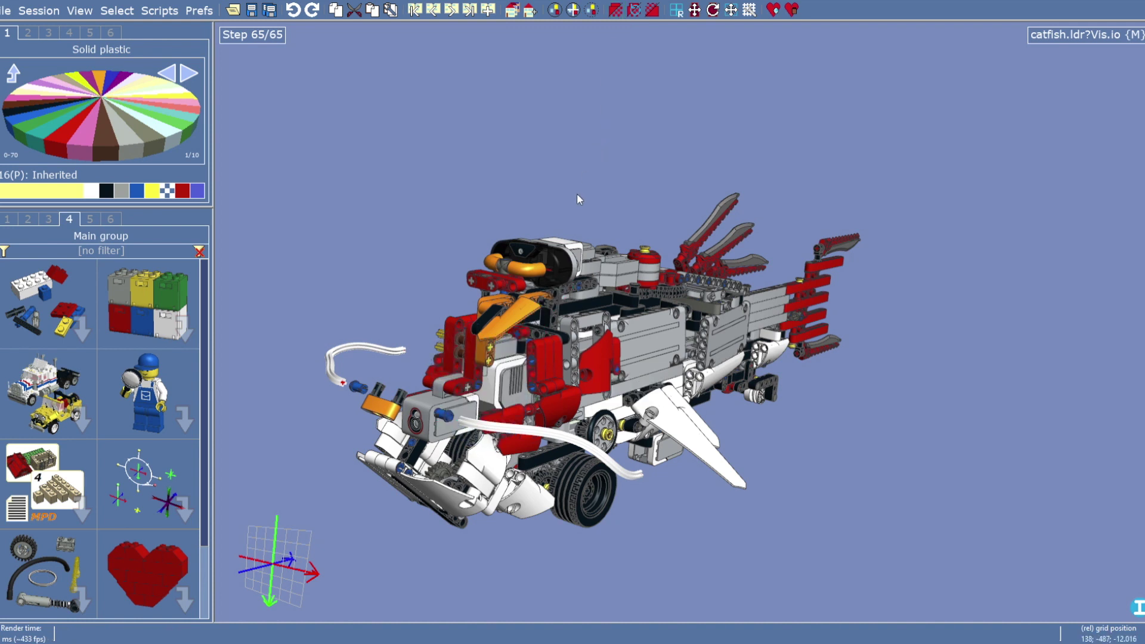
# Hide the loose orange panel, the black connecting part beneath it and the black pins on the near side of the head
pyautogui.click(517, 318)
pyautogui.press('h')
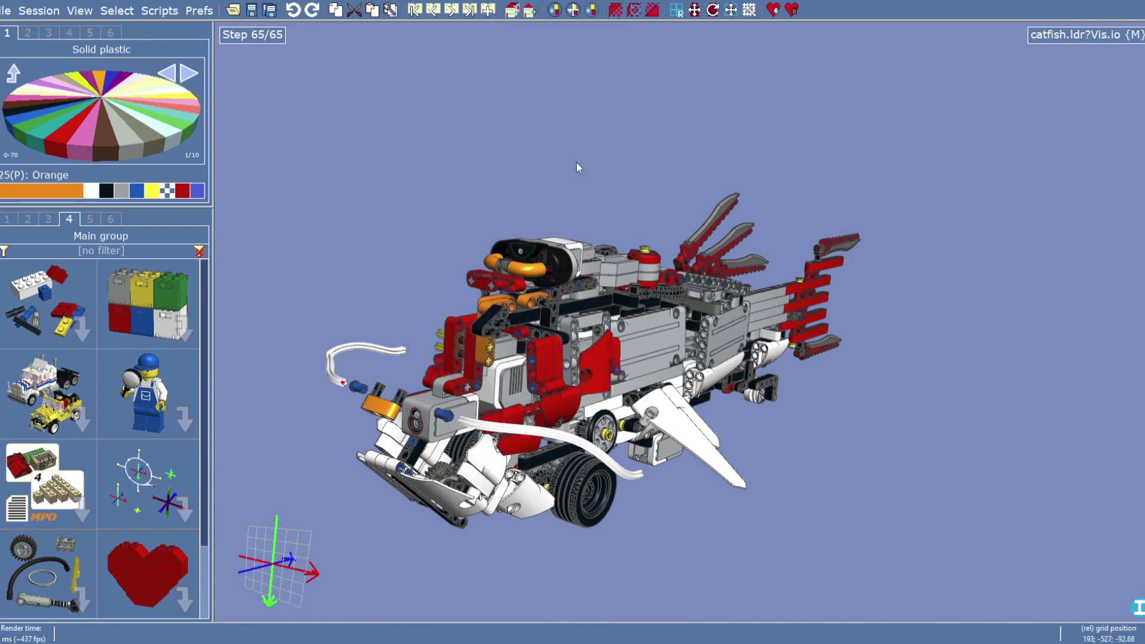
pyautogui.click(501, 325)
pyautogui.press('h')
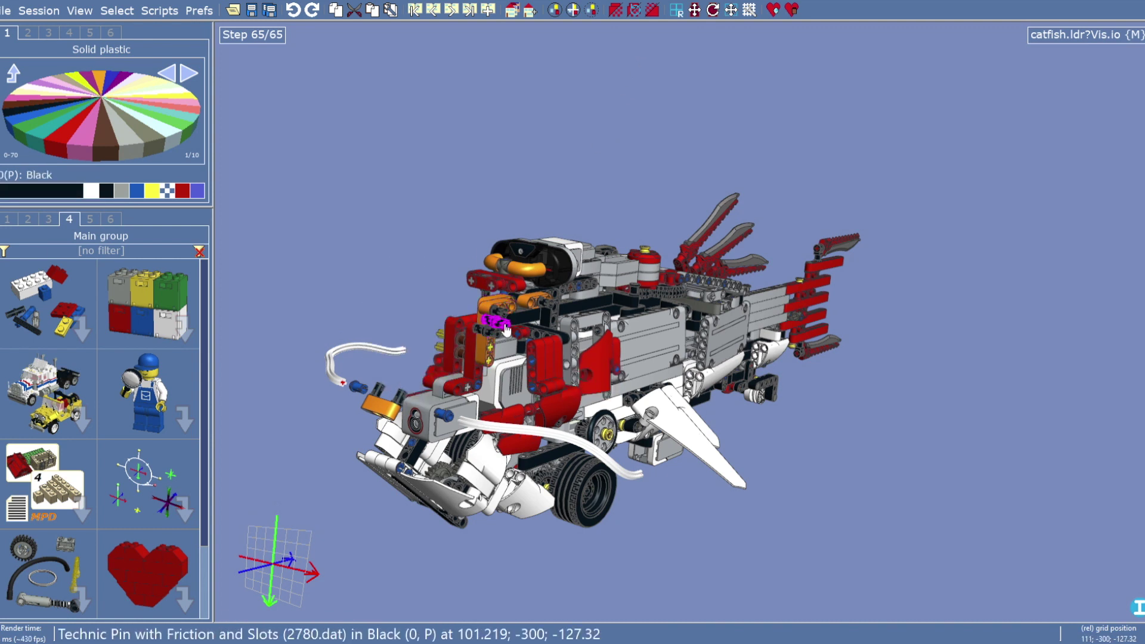
pyautogui.click(505, 327)
pyautogui.press('h')
pyautogui.click(494, 335)
pyautogui.press('h')
pyautogui.click(507, 318)
pyautogui.press('h')
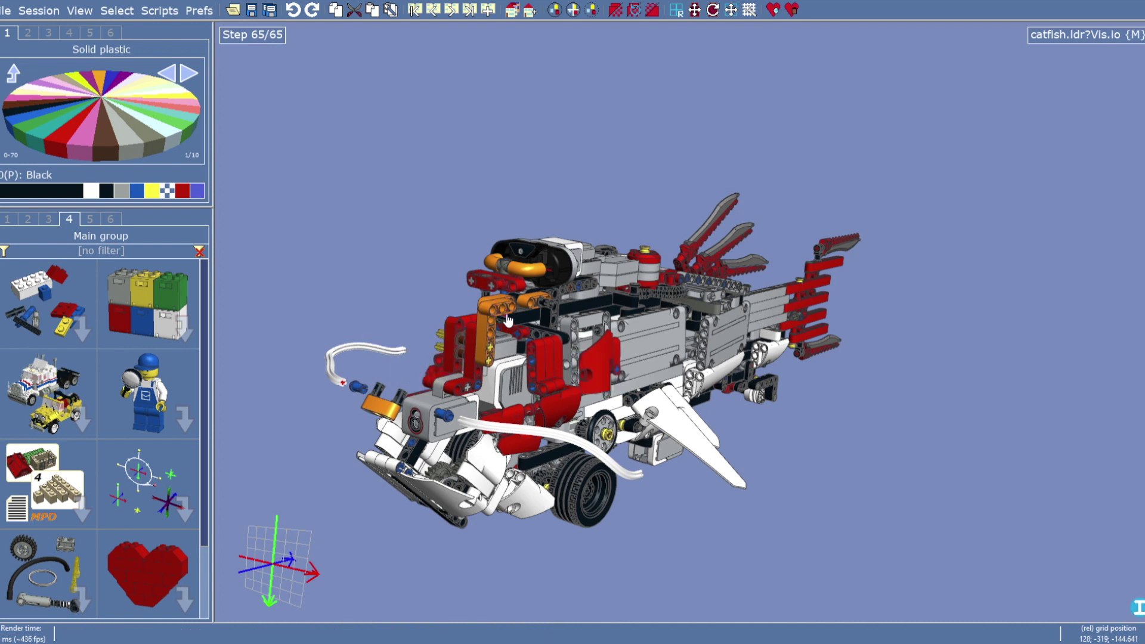
# Hide the near-side red liftarm part next to the motor and the two long blue pins behind it
pyautogui.click(556, 369)
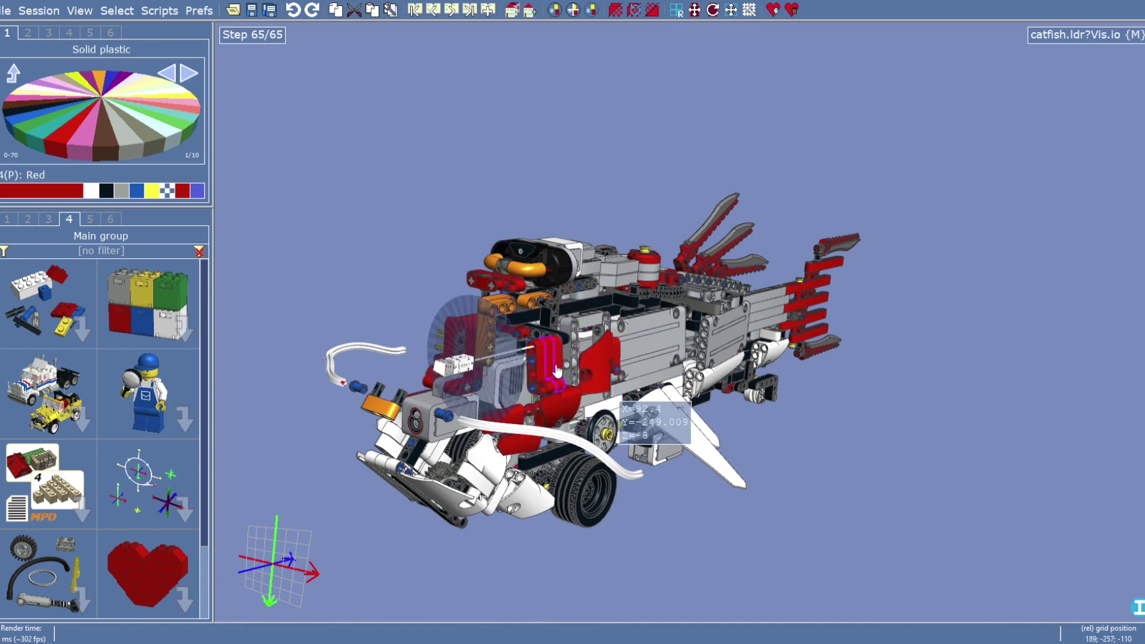
pyautogui.press('h')
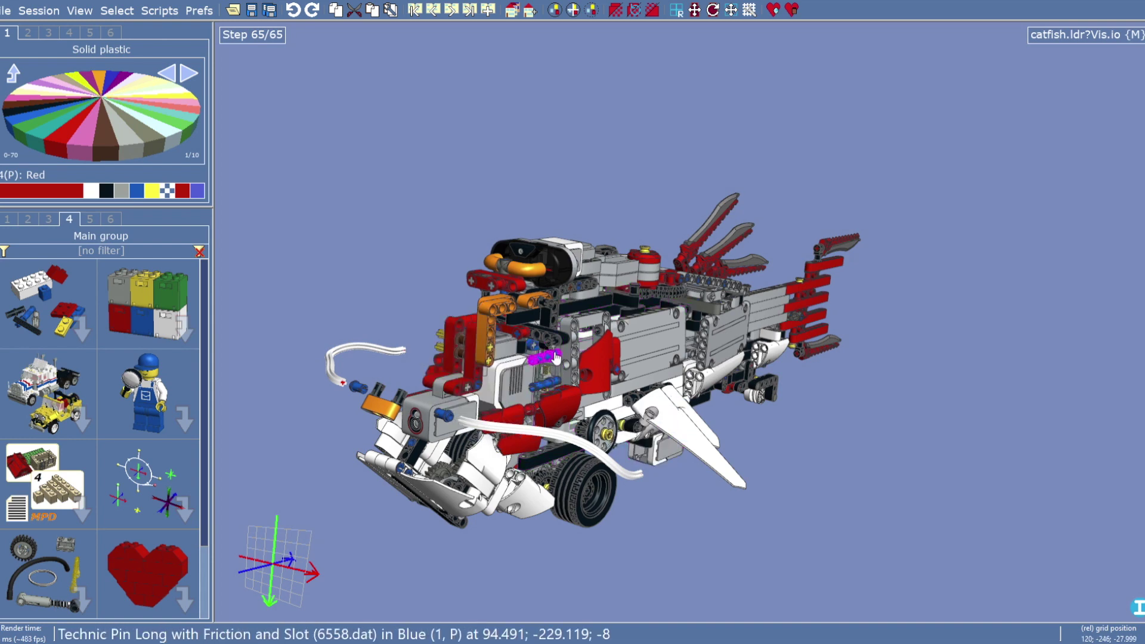
pyautogui.click(556, 358)
pyautogui.press('Delete')
pyautogui.click(553, 383)
pyautogui.press('Delete')
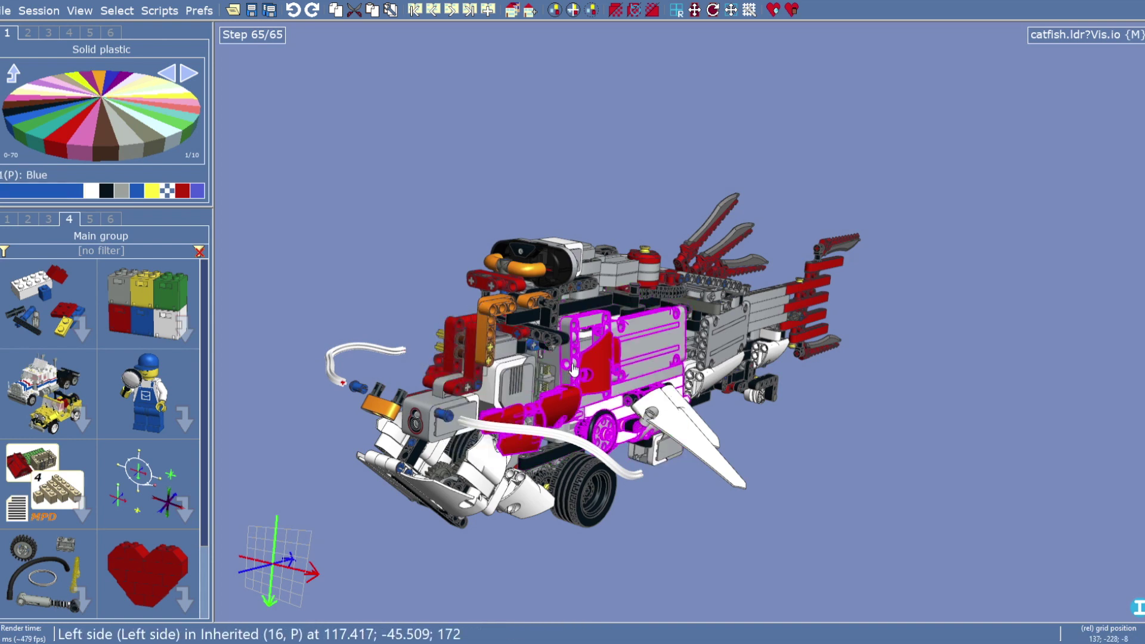
# Hide the Left side submodel that covers the EV3 brick and its cable ports
pyautogui.scroll(-2, 685, 498)
pyautogui.scroll(8, 688, 492)
pyautogui.scroll(-3, 506, 367)
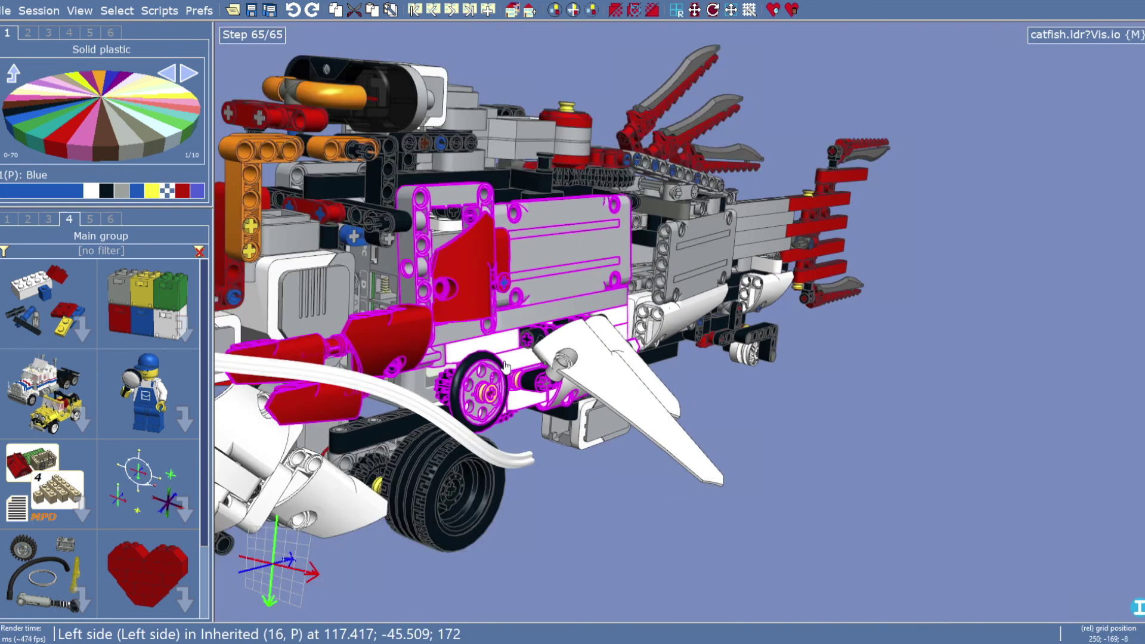
pyautogui.scroll(-3, 506, 366)
pyautogui.scroll(2, 397, 325)
pyautogui.click(401, 324)
pyautogui.press('Delete')
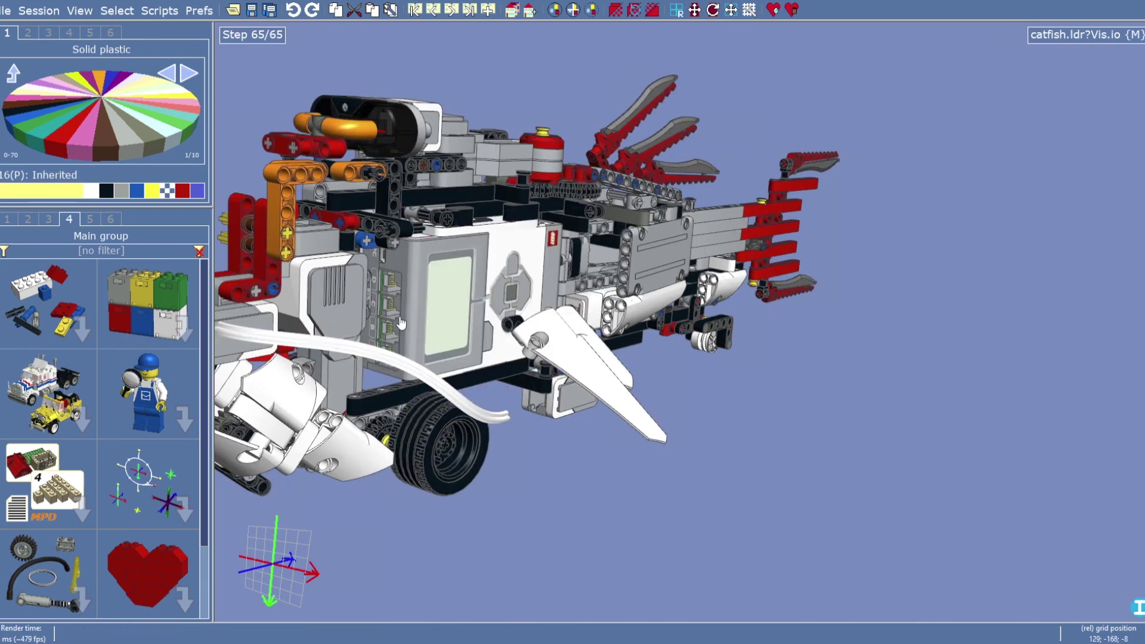
pyautogui.scroll(-3, 527, 544)
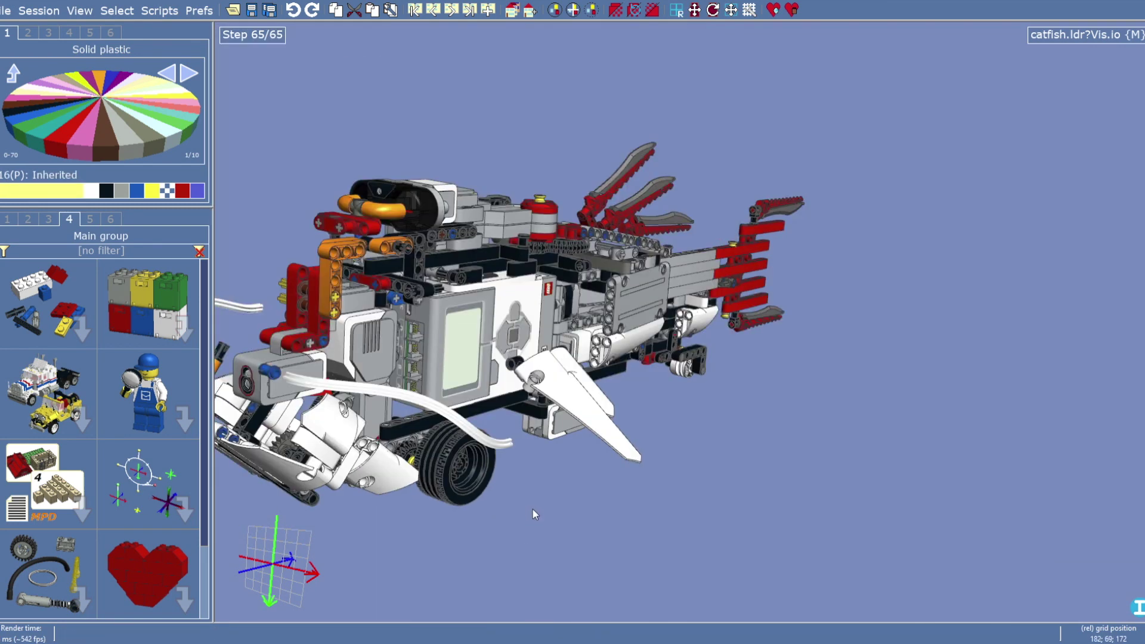
pyautogui.scroll(2, 548, 510)
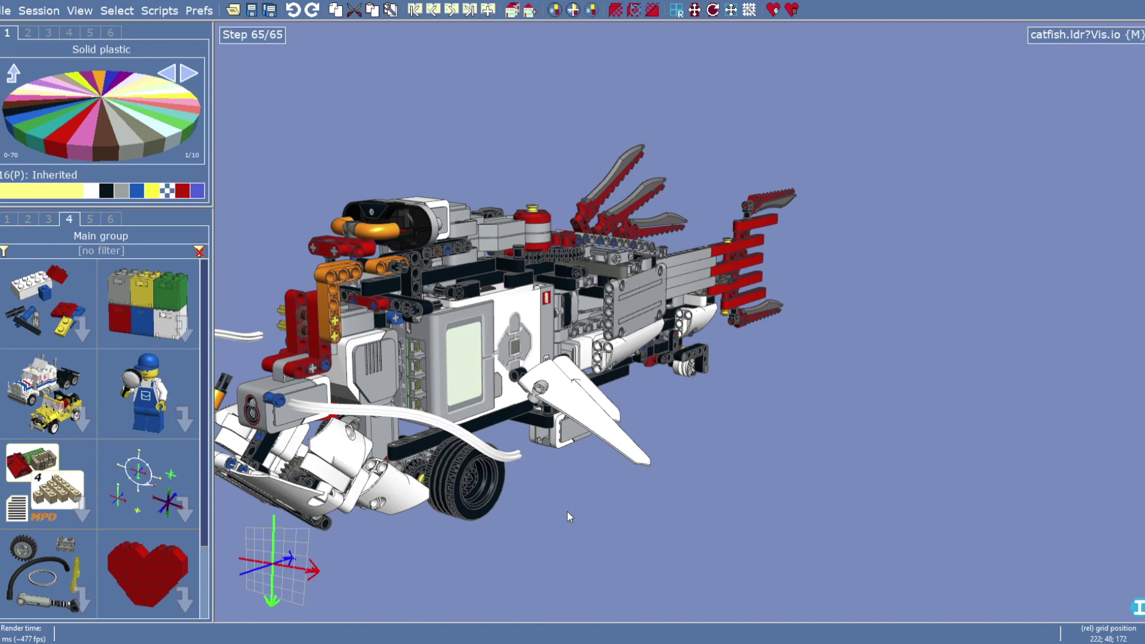
pyautogui.moveTo(568, 510); pyautogui.dragTo(687, 504, button='right')
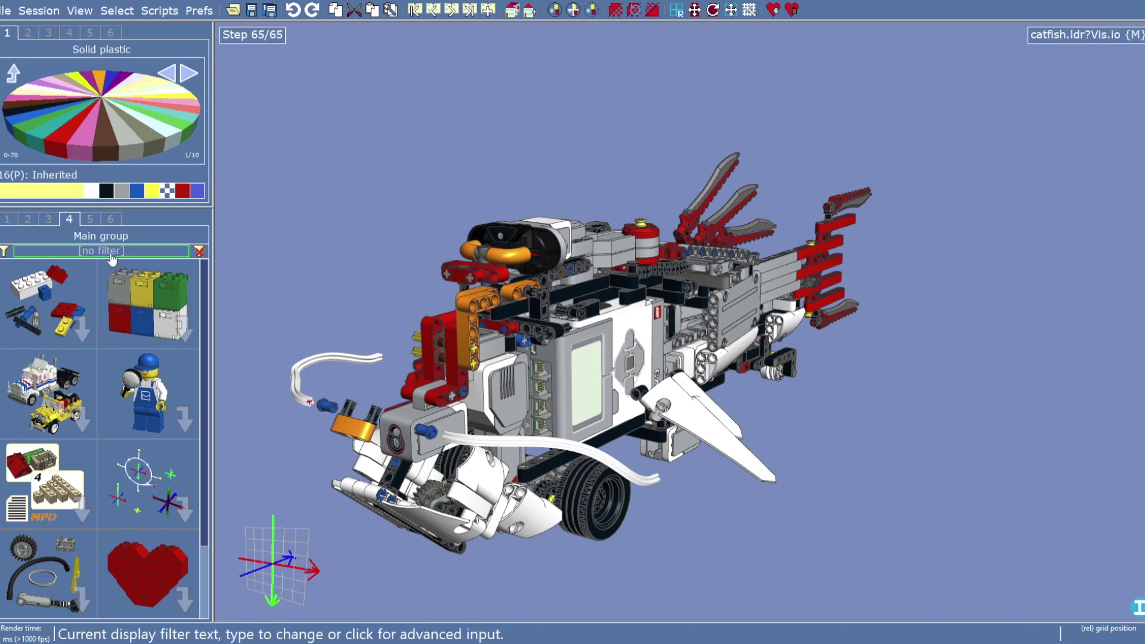
# Look through the part bin's six group sets and switch it to the Search group
pyautogui.click(28, 219)
pyautogui.click(48, 219)
pyautogui.click(69, 220)
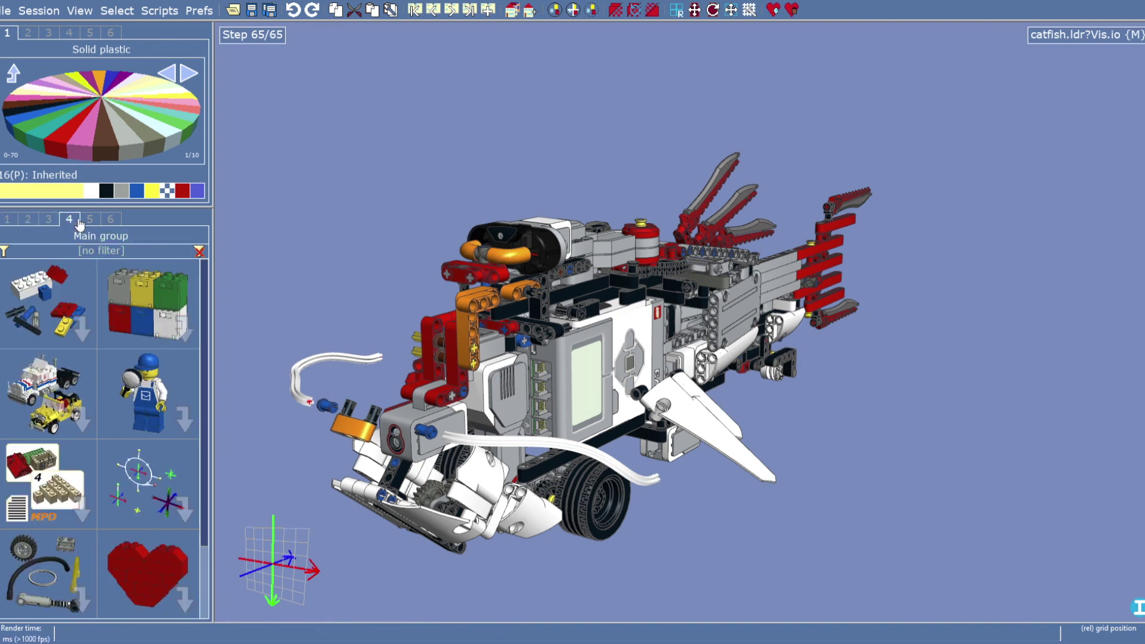
pyautogui.click(90, 221)
pyautogui.click(110, 221)
pyautogui.click(87, 222)
pyautogui.click(70, 220)
pyautogui.click(48, 221)
pyautogui.click(27, 220)
pyautogui.click(8, 220)
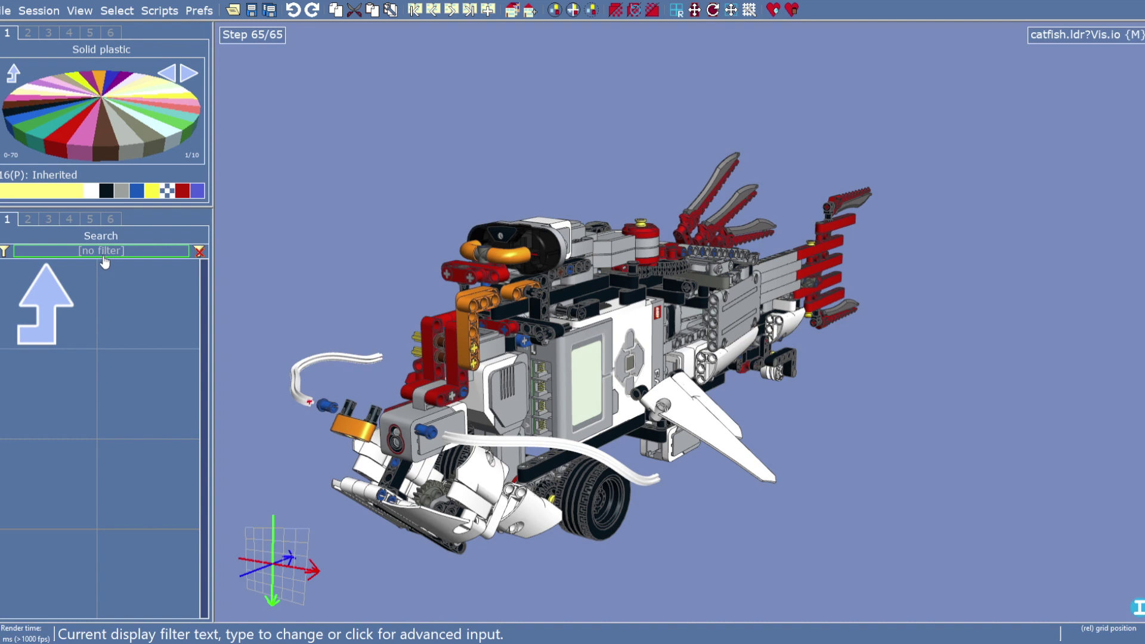
# Reopen the part bin's Search group from the main group and filter it for "ev3 cable"
pyautogui.click(45, 289)
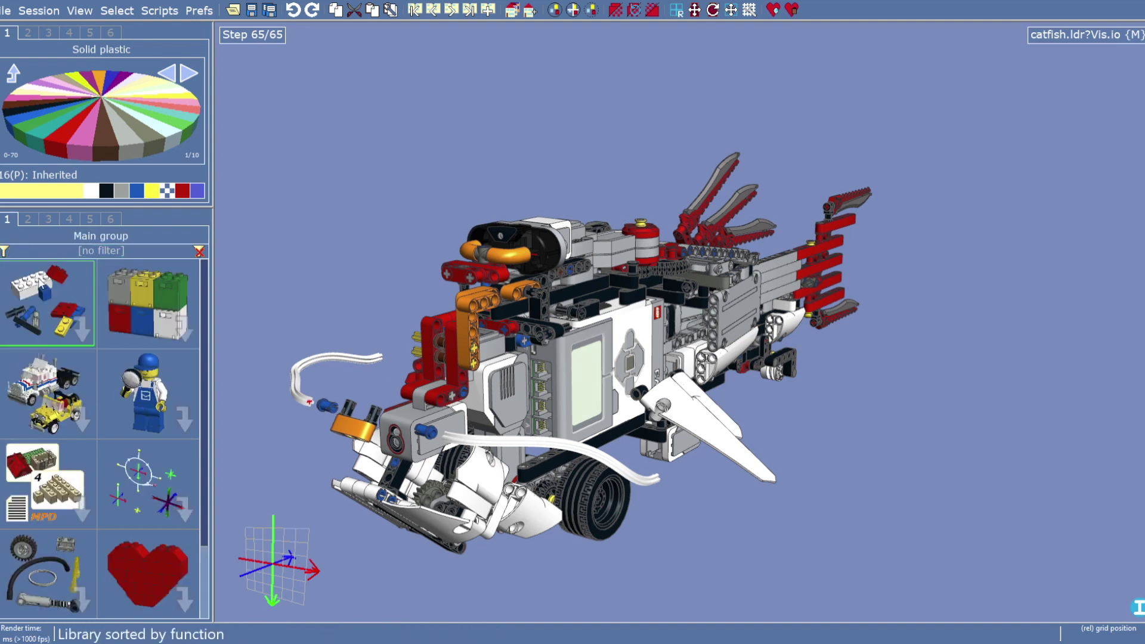
pyautogui.click(45, 290)
pyautogui.click(44, 289)
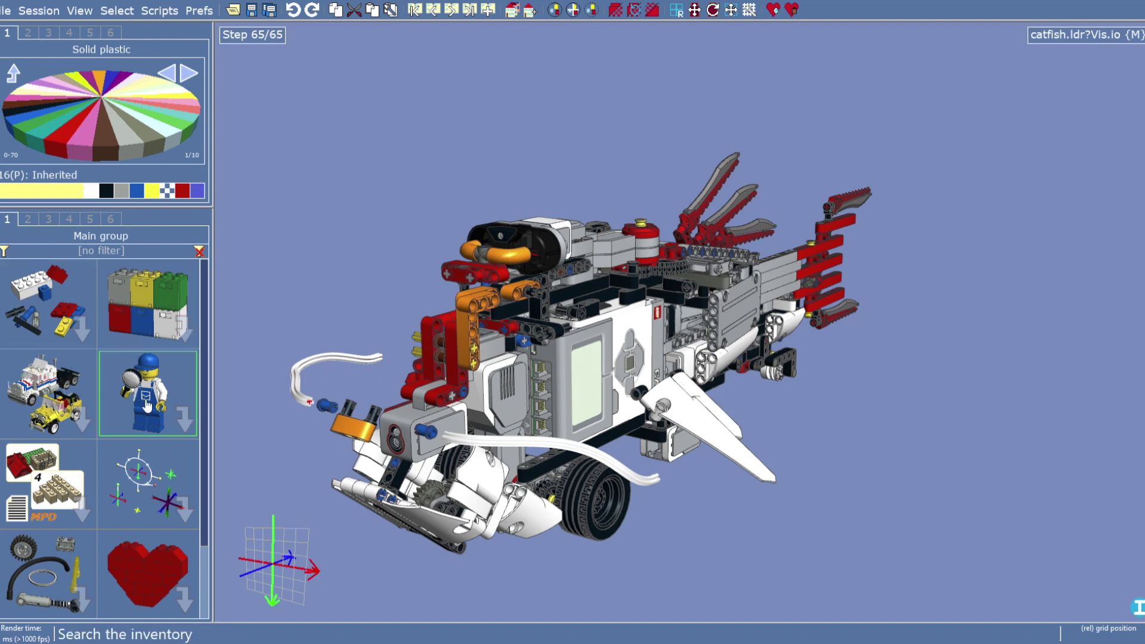
pyautogui.click(190, 423)
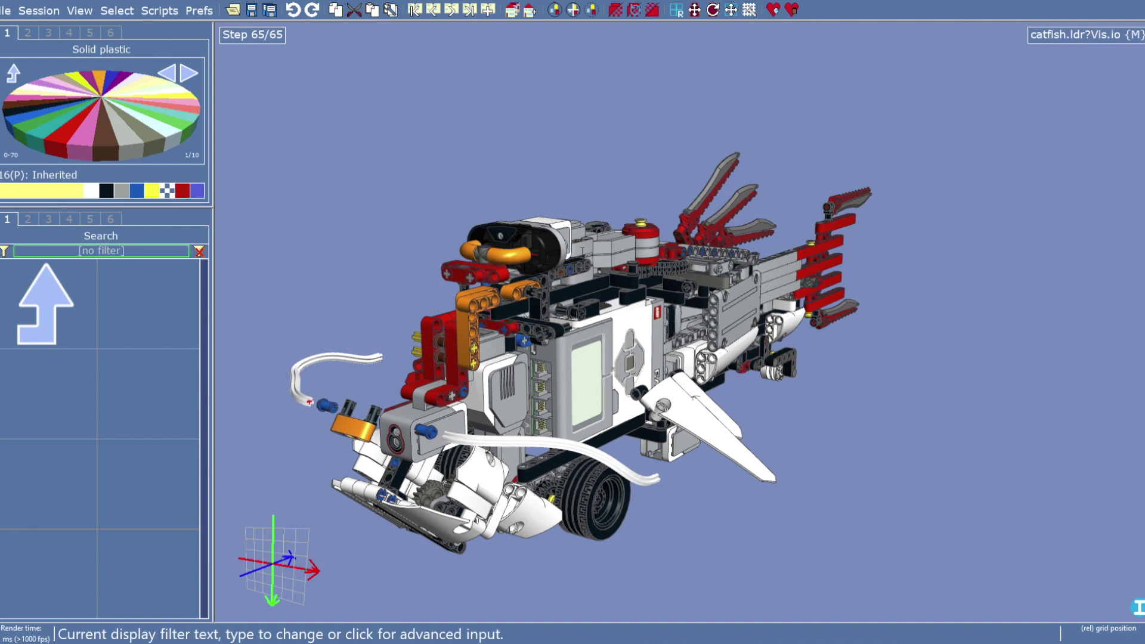
pyautogui.write('ev3 cable')
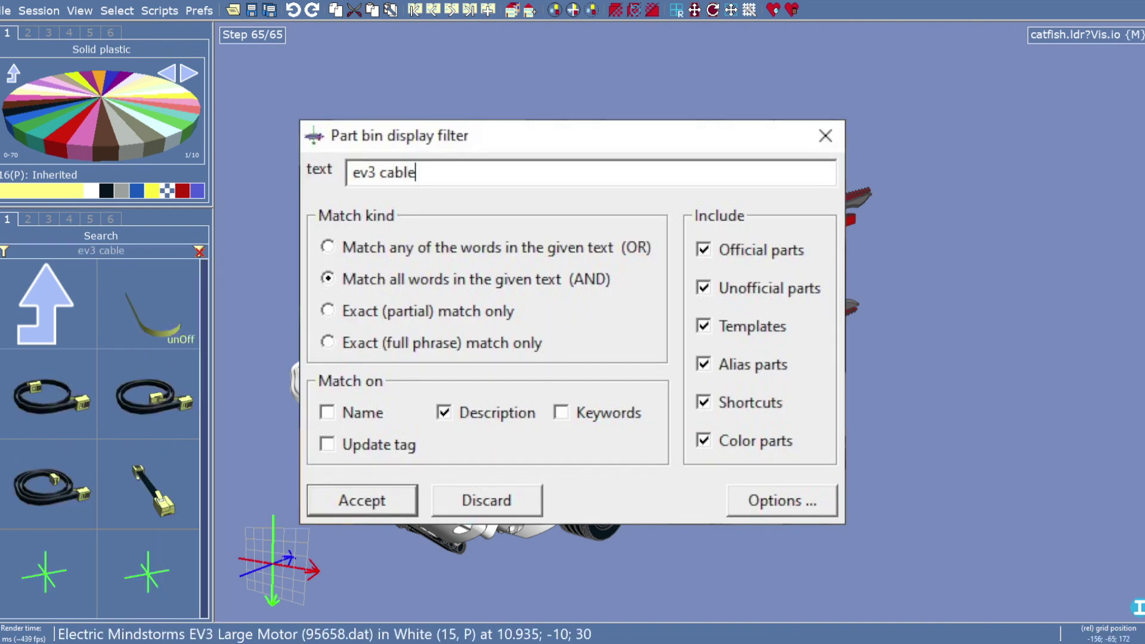
# Float the part bin as its own window over the colour bin and stretch it into a tall two-column layout
pyautogui.moveTo(202, 321); pyautogui.dragTo(205, 334)
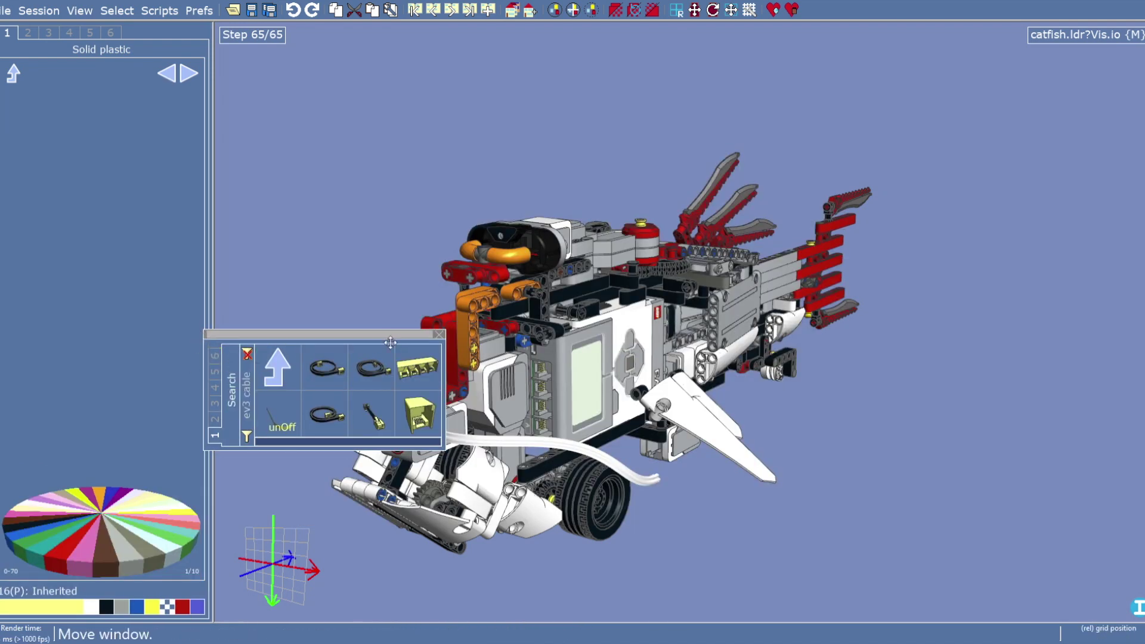
pyautogui.moveTo(378, 344); pyautogui.dragTo(170, 514)
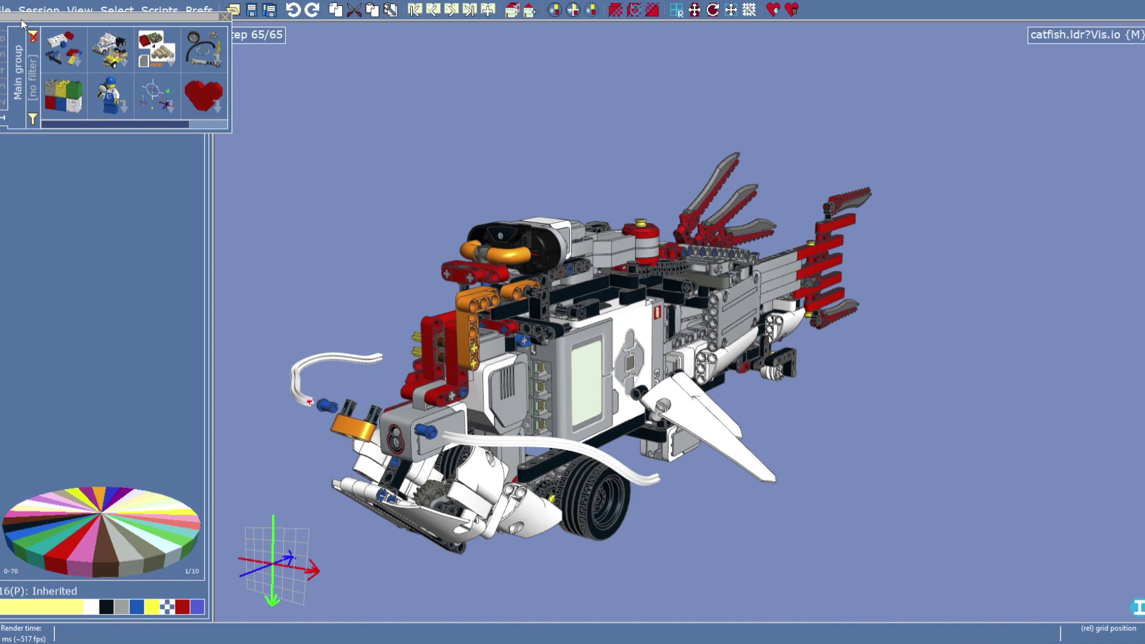
pyautogui.moveTo(25, 23); pyautogui.dragTo(53, 70)
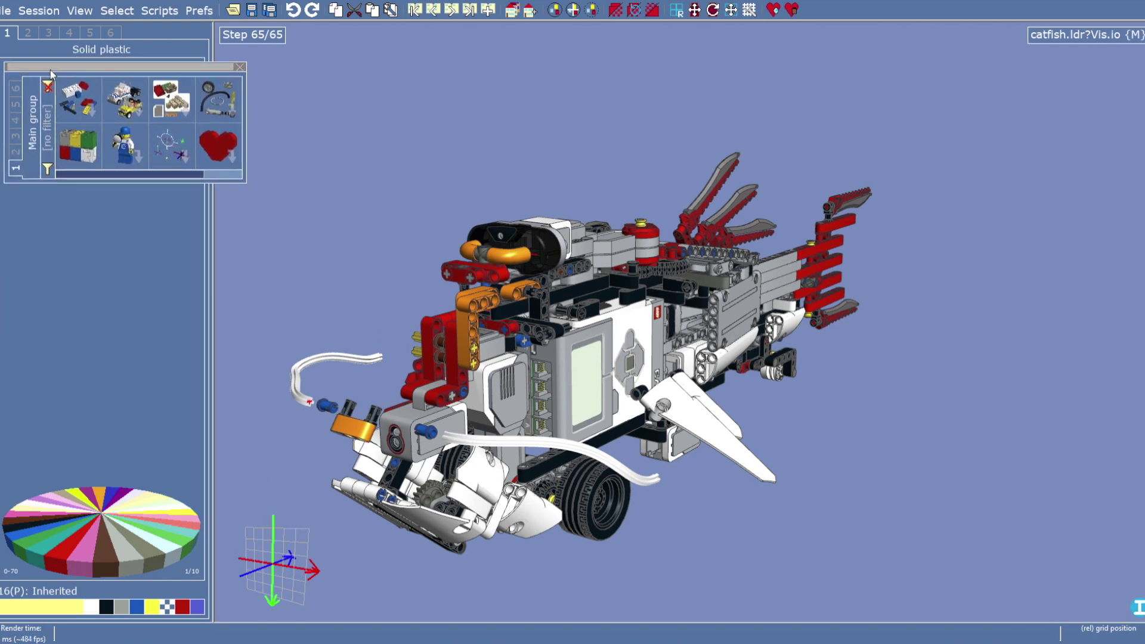
pyautogui.moveTo(245, 182); pyautogui.dragTo(219, 577)
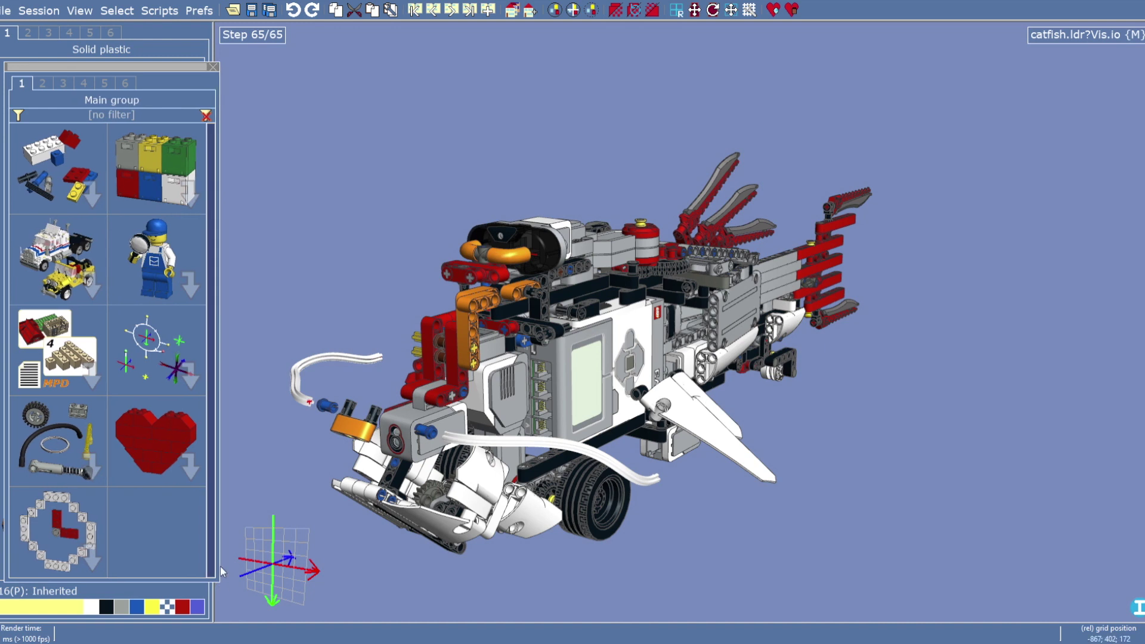
pyautogui.moveTo(88, 61); pyautogui.dragTo(123, 53)
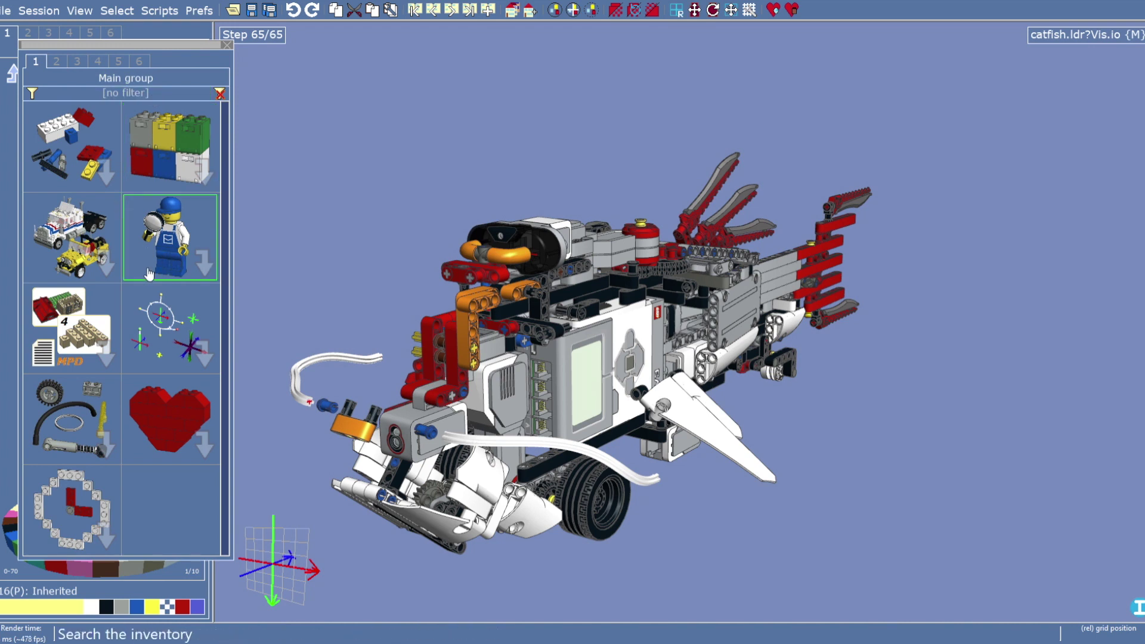
# Open the Search group in the floating part bin and filter its parts by "ev3 cable"
pyautogui.click(178, 247)
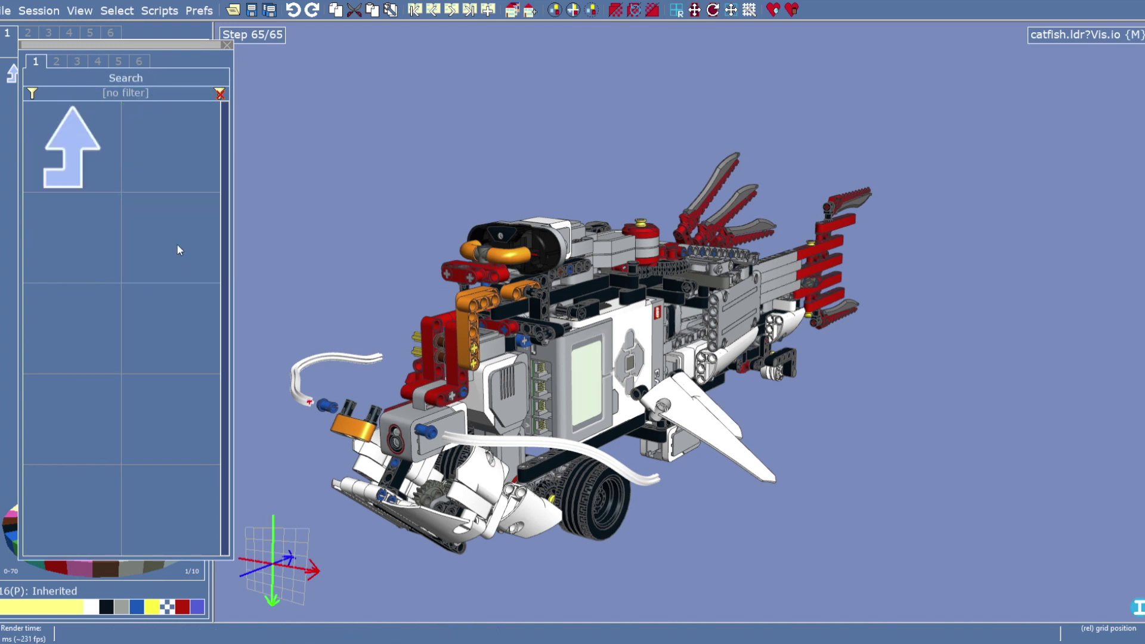
pyautogui.write('ev3 cable')
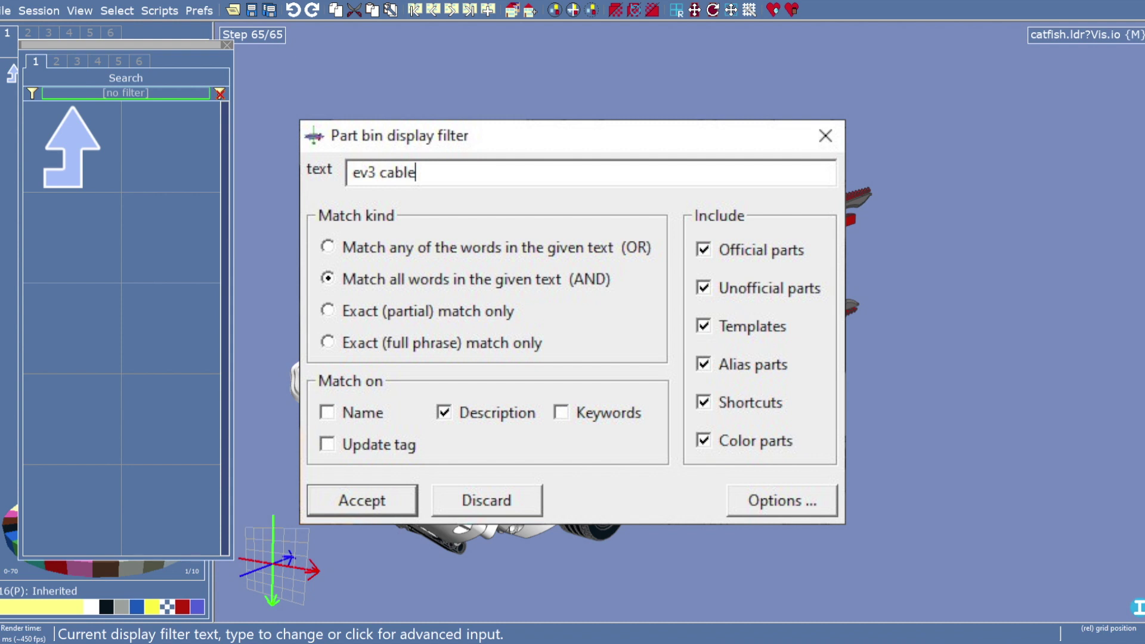
pyautogui.press('Return')
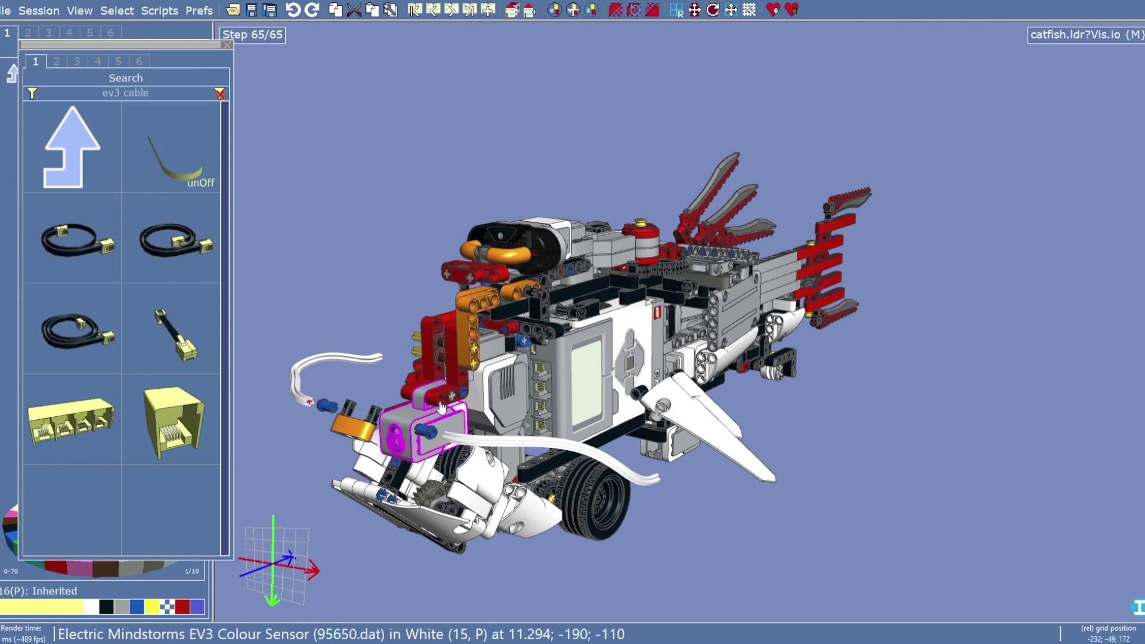
# Place the 50 mm EV3 Mindstorms Cable With Connectors template in white beside the model as a new MPD subfile
pyautogui.click(179, 327)
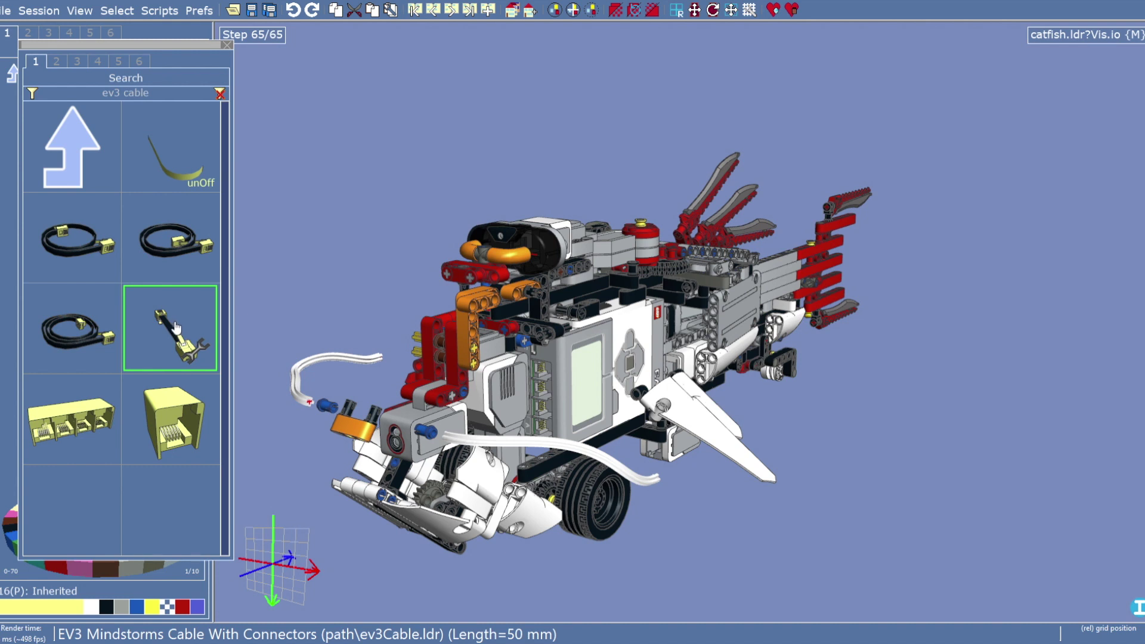
pyautogui.moveTo(139, 50); pyautogui.dragTo(427, 114)
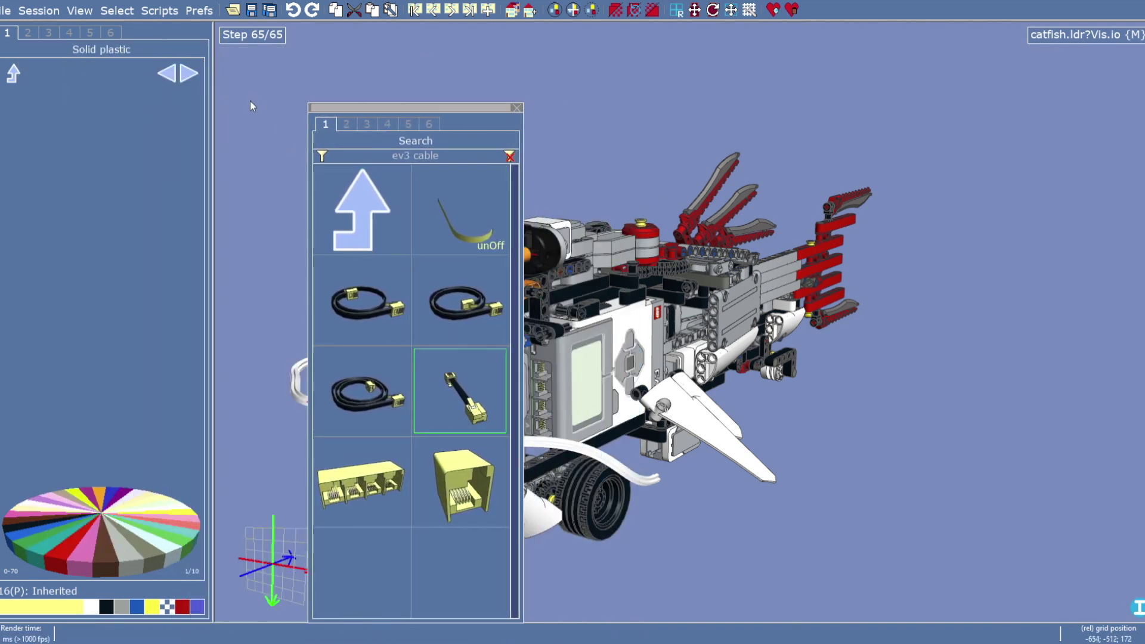
pyautogui.click(96, 607)
pyautogui.moveTo(380, 111); pyautogui.dragTo(121, 58)
pyautogui.moveTo(212, 340); pyautogui.dragTo(821, 494)
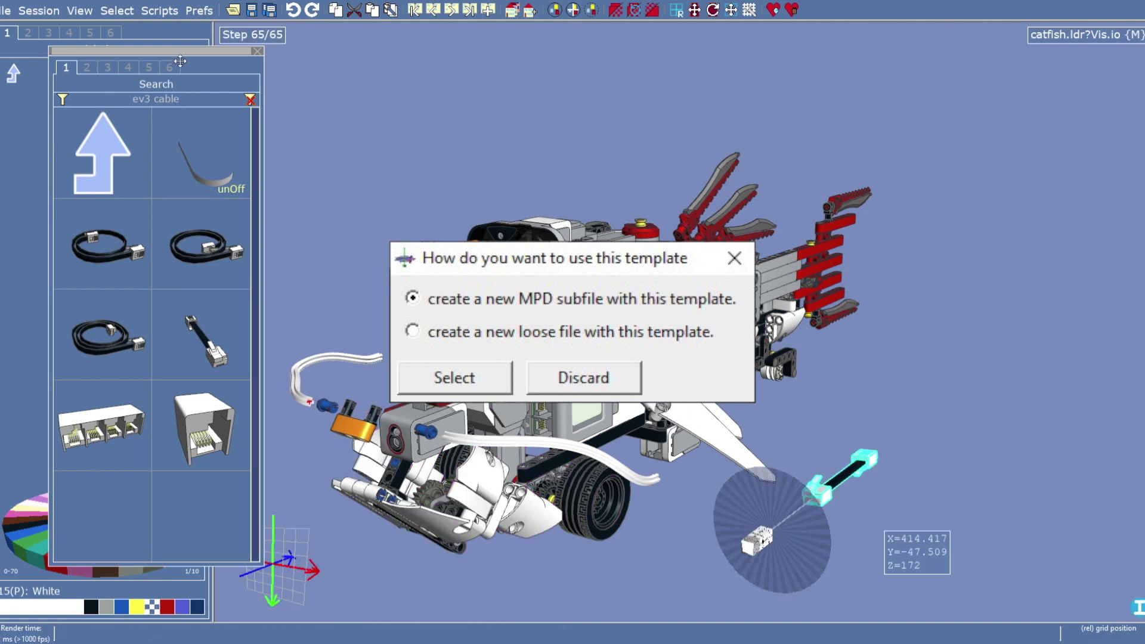
pyautogui.moveTo(188, 55); pyautogui.dragTo(163, 55)
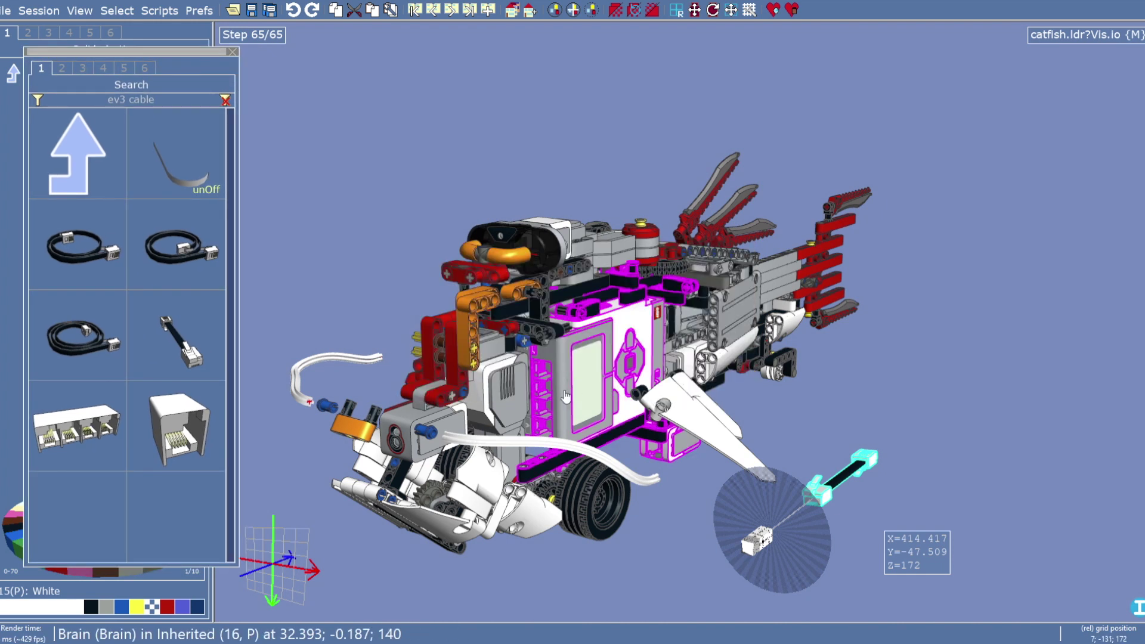
# With part snapping enabled, snap the cable's connector into the second port from the top on the EV3 brick's exposed side
pyautogui.moveTo(308, 567)
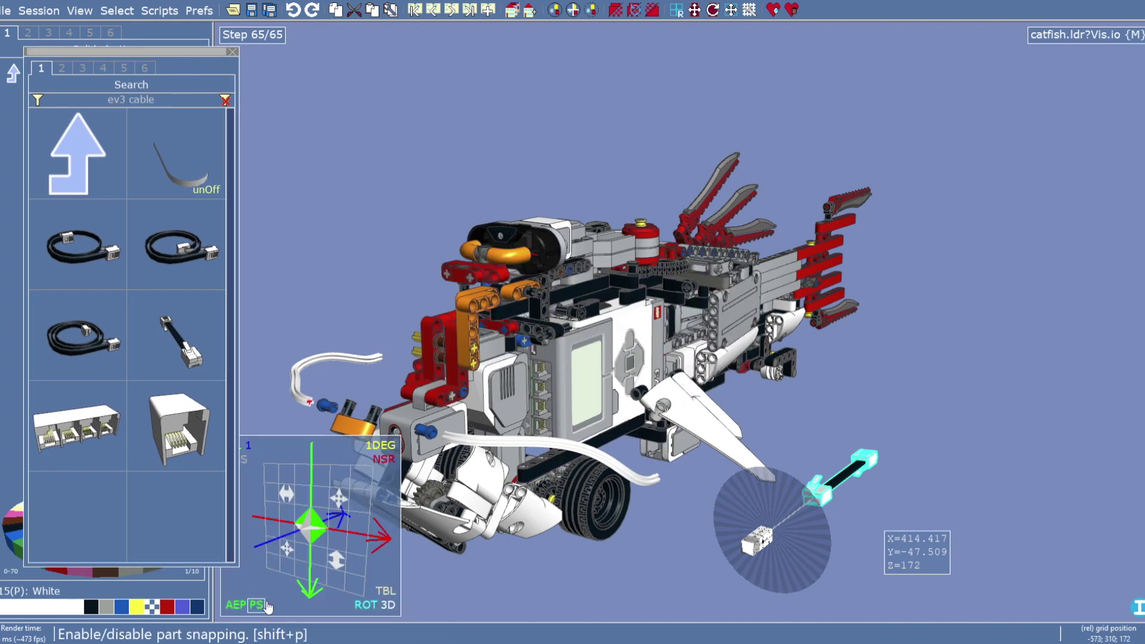
pyautogui.moveTo(185, 55); pyautogui.dragTo(160, 56)
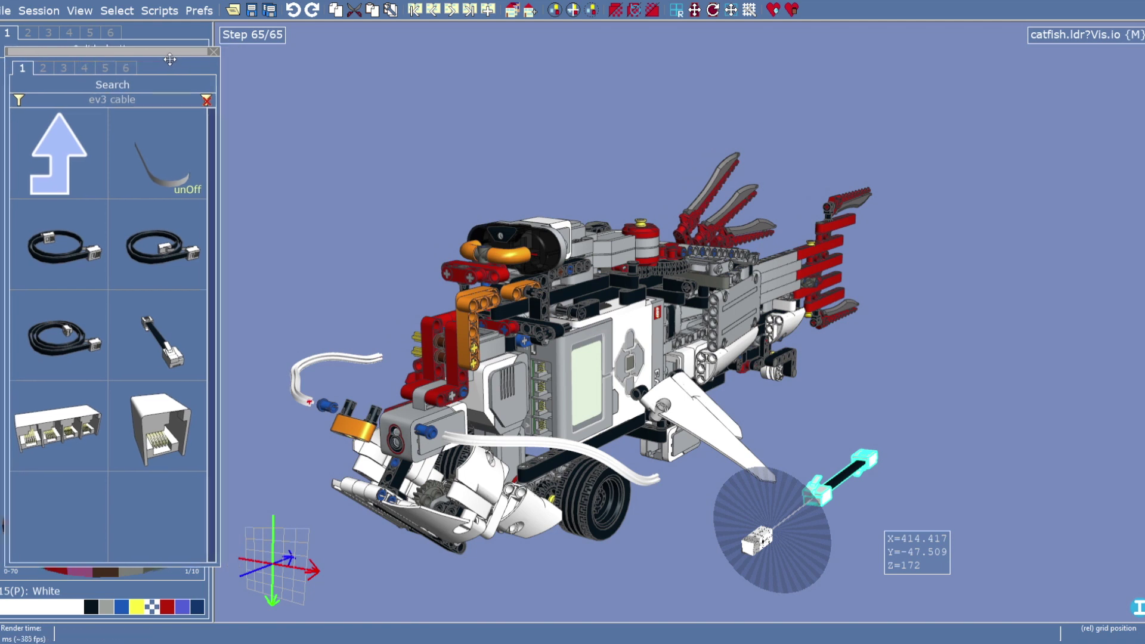
pyautogui.moveTo(275, 572)
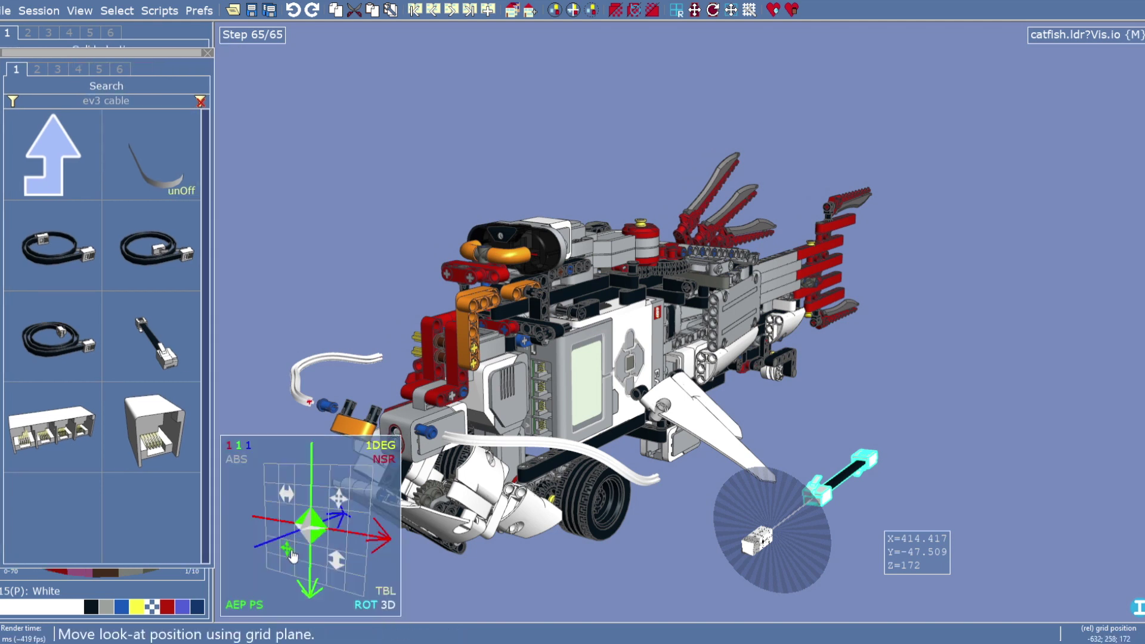
pyautogui.click(258, 605)
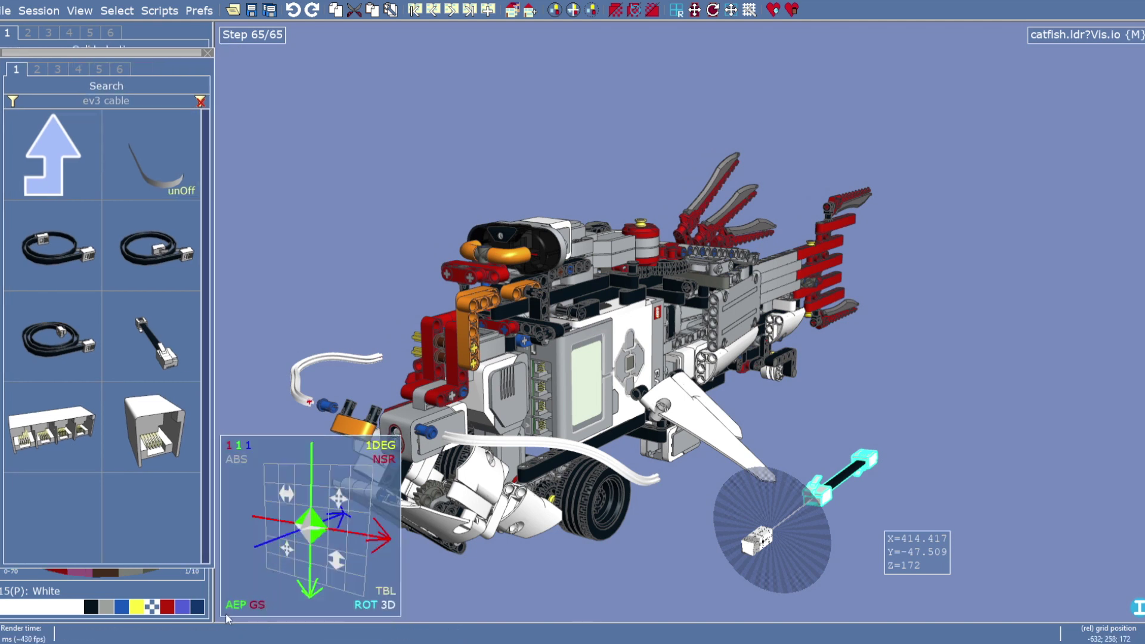
pyautogui.moveTo(269, 605); pyautogui.dragTo(261, 606)
pyautogui.click(261, 606)
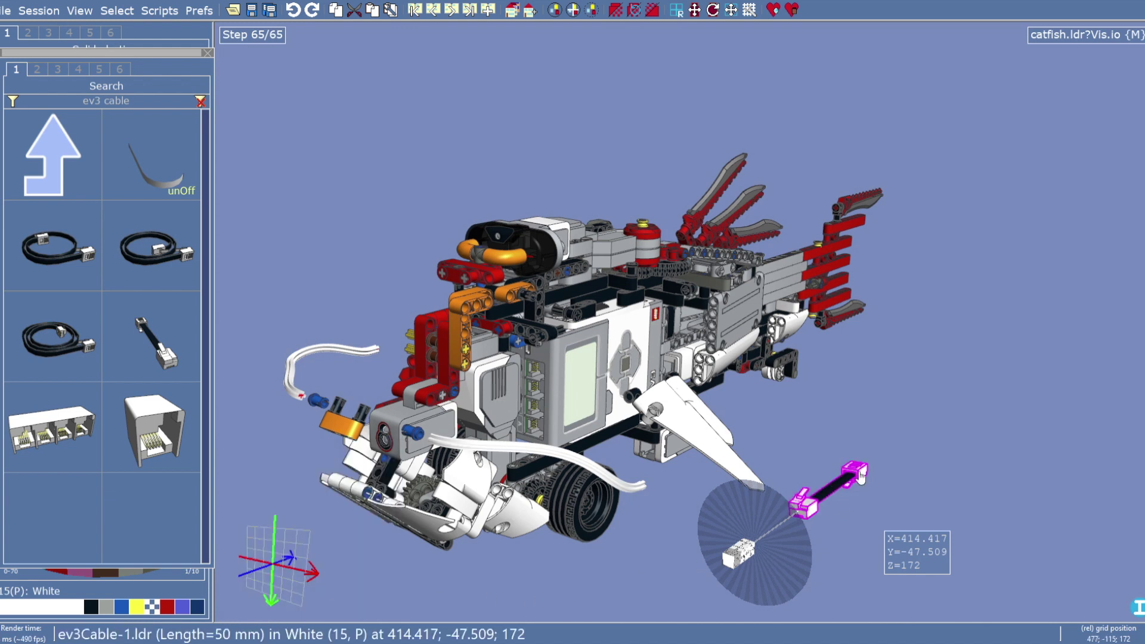
pyautogui.moveTo(863, 475); pyautogui.dragTo(476, 419)
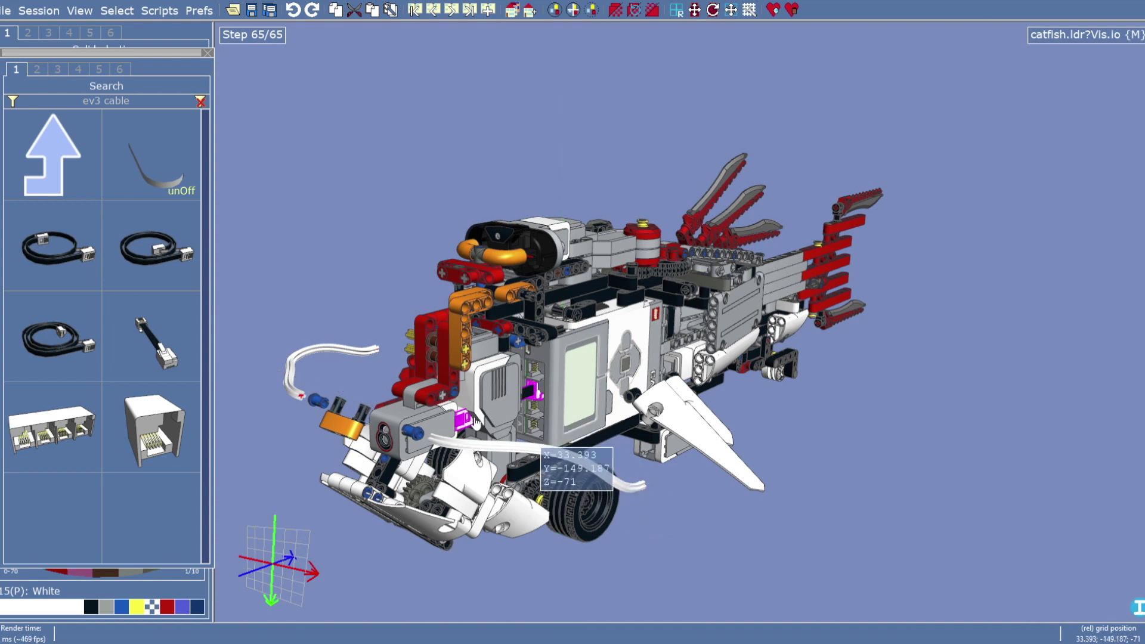
pyautogui.moveTo(476, 419); pyautogui.dragTo(476, 421)
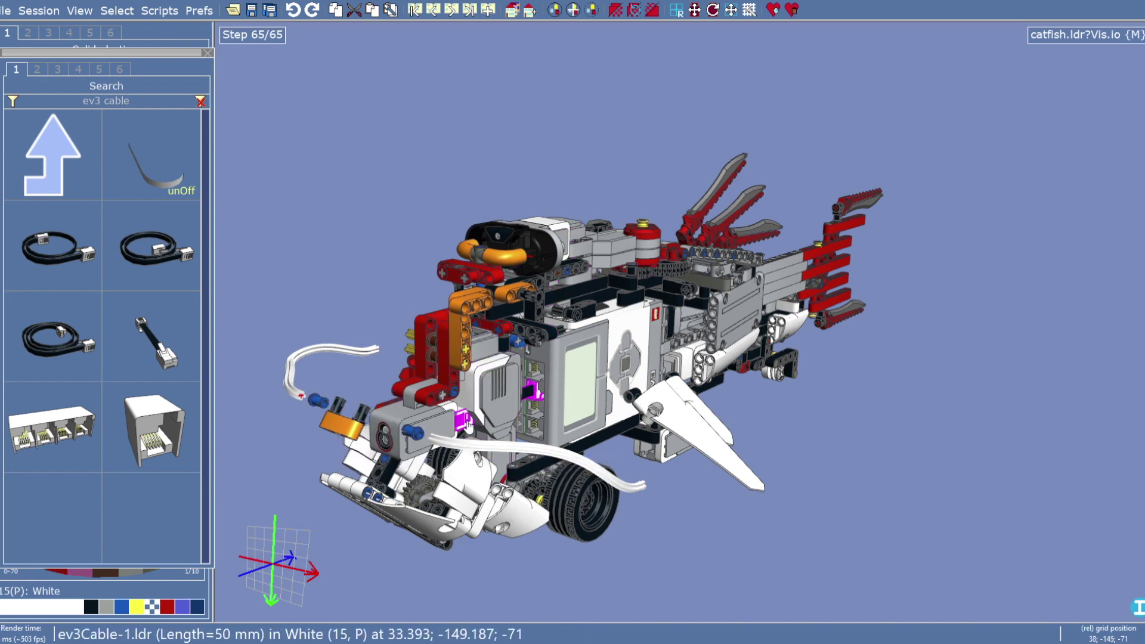
# Select the cable plugged into the EV3 brick and switch the session's interaction mode to nested editing
pyautogui.click(540, 393)
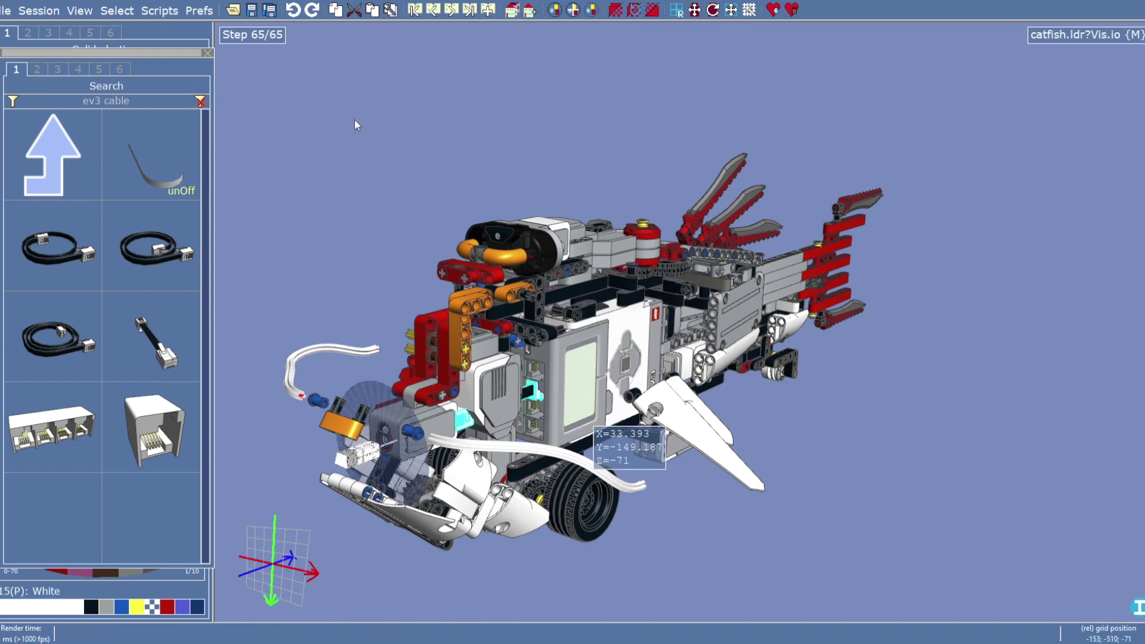
pyautogui.click(47, 12)
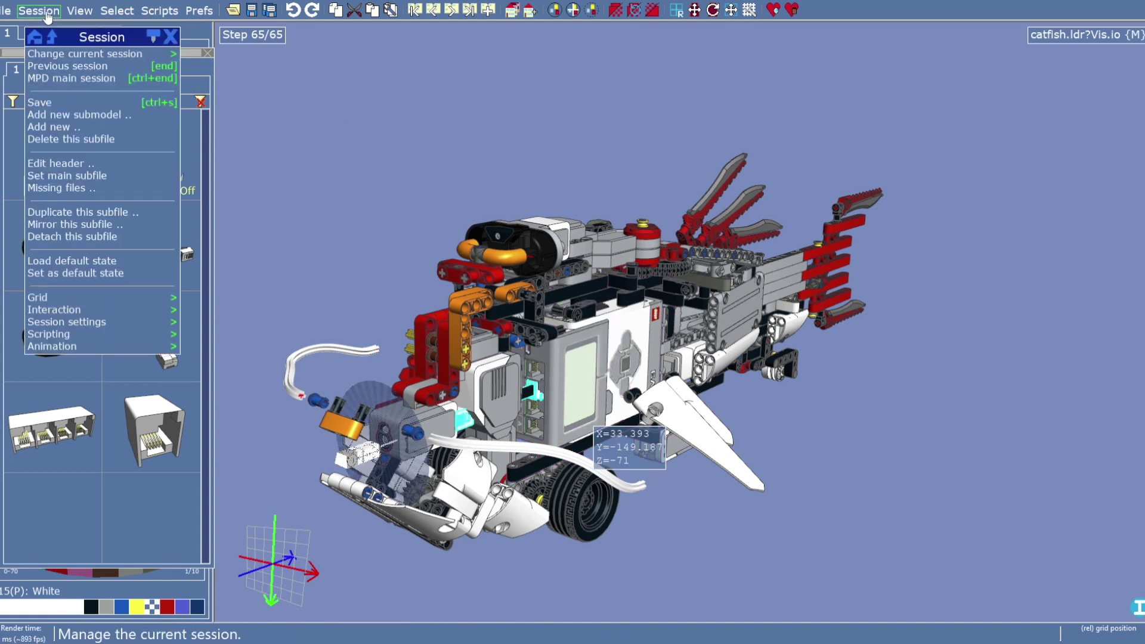
pyautogui.click(80, 14)
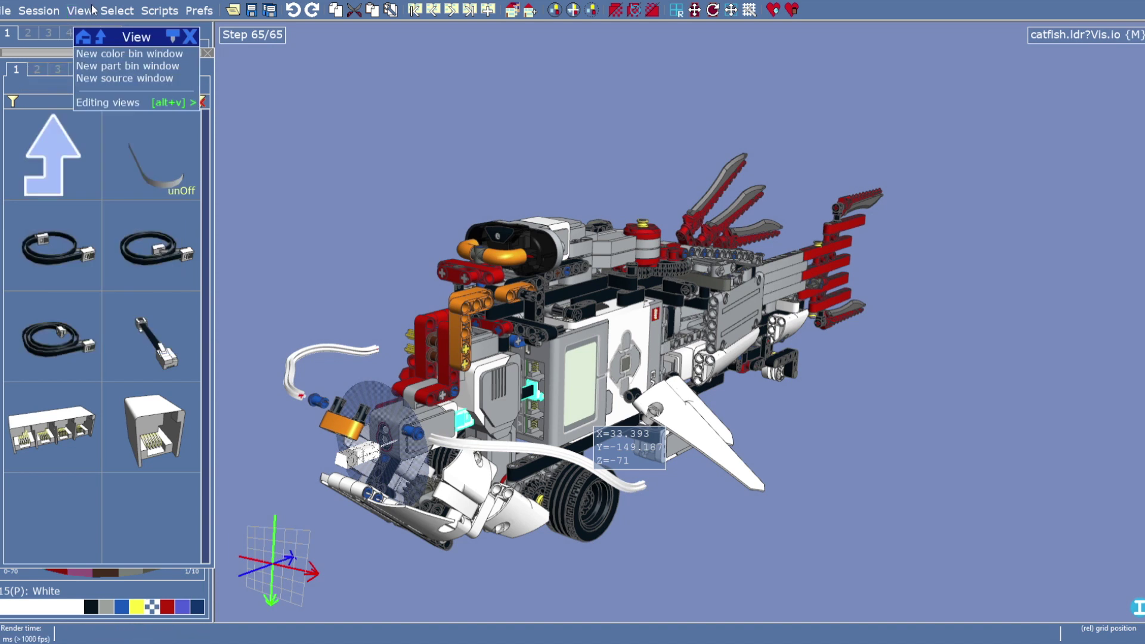
pyautogui.click(119, 16)
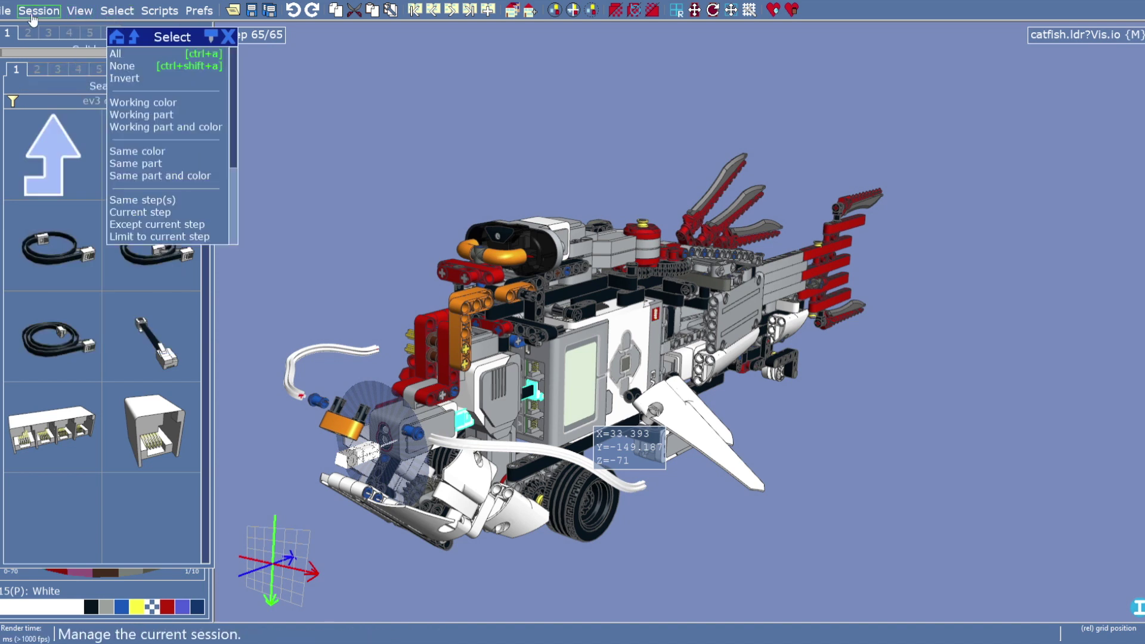
pyautogui.click(5, 12)
pyautogui.click(55, 14)
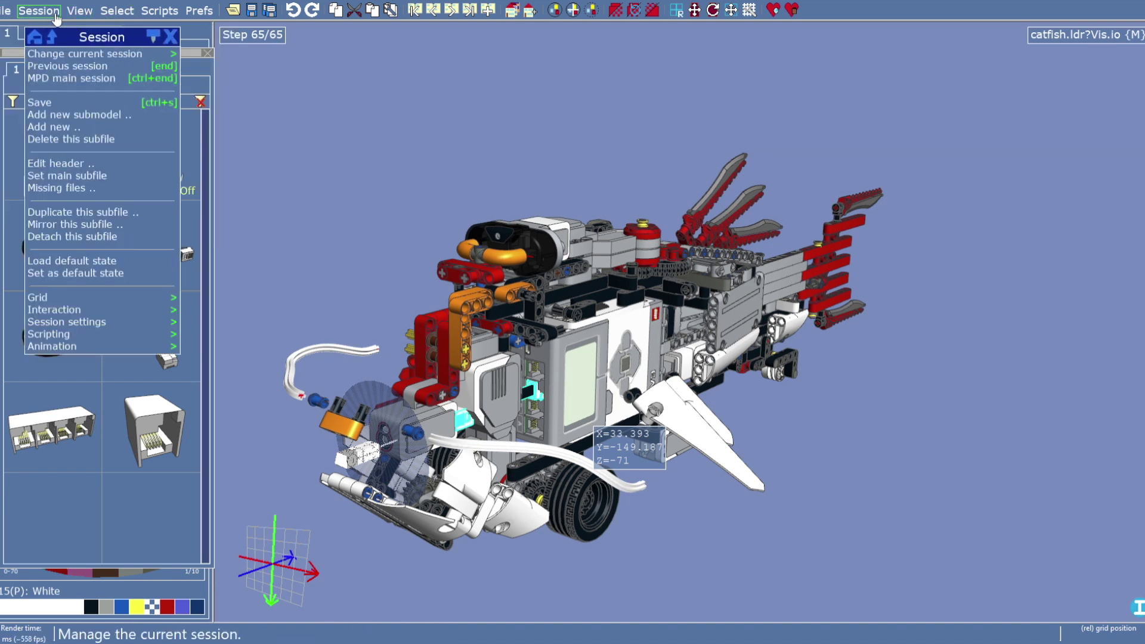
pyautogui.click(100, 316)
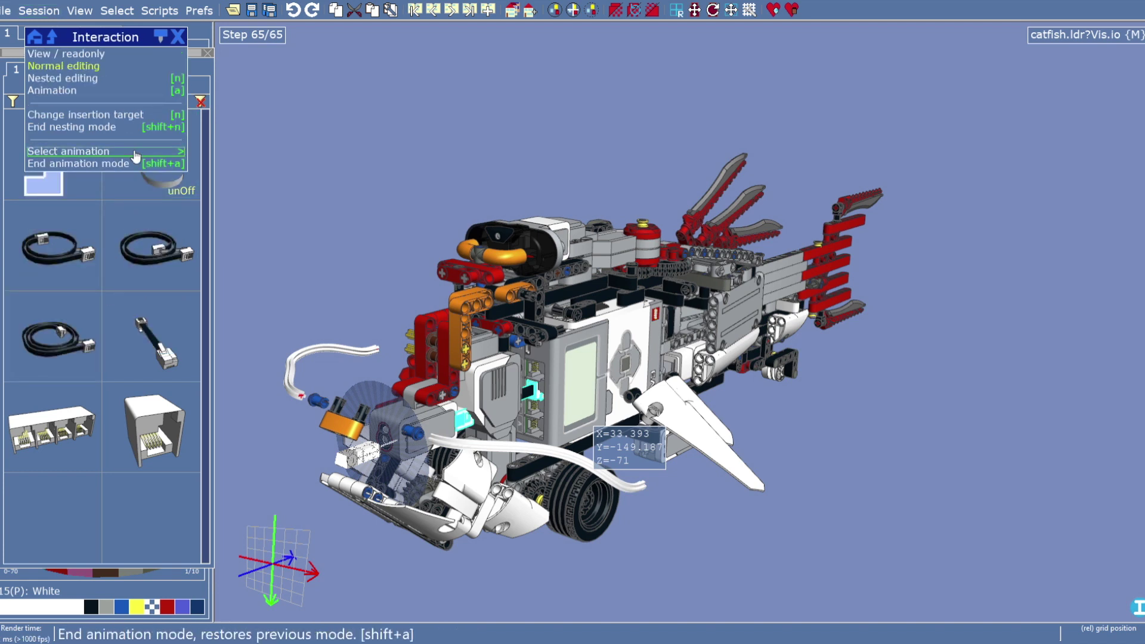
pyautogui.click(110, 81)
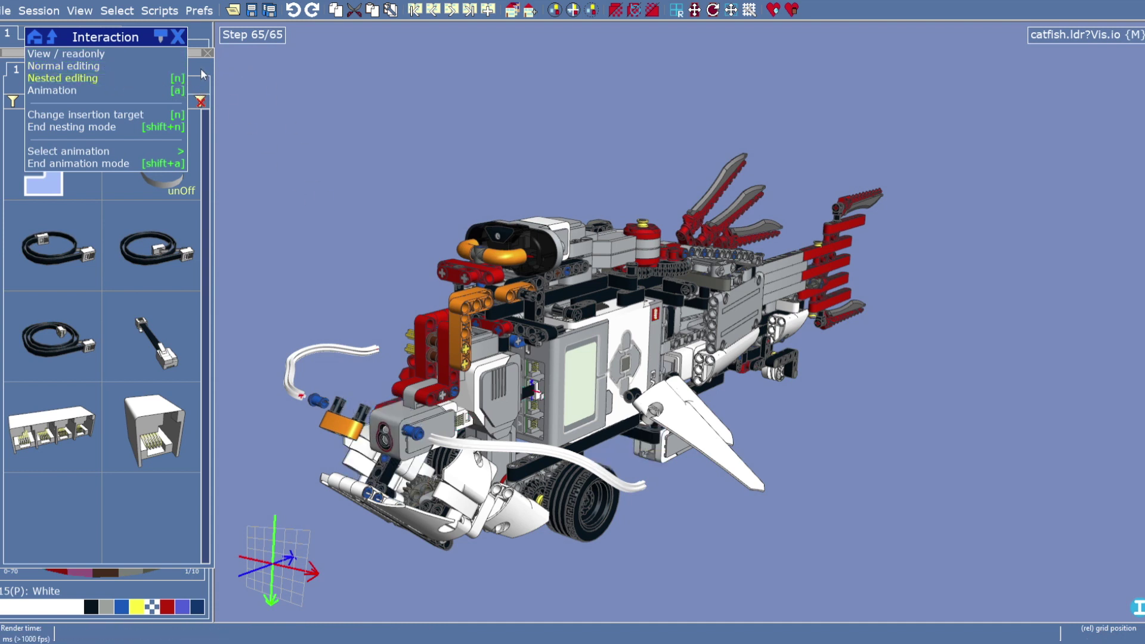
pyautogui.click(177, 37)
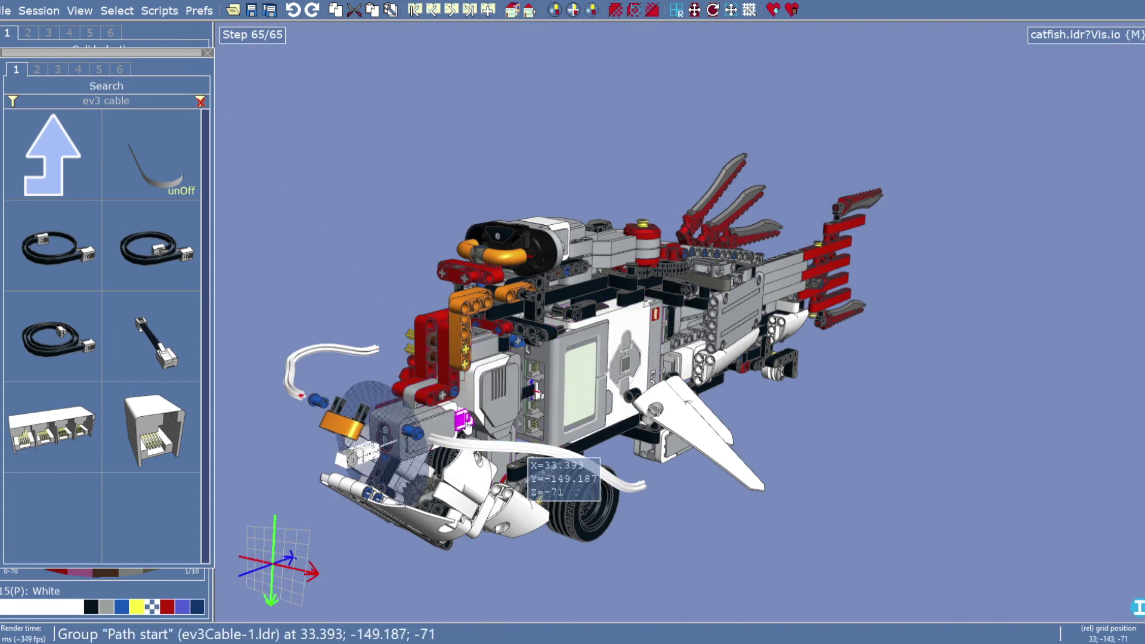
# Move the cable's Path start connector away from the brick and snap it into the grey motor's port beside the black infrared sensor
pyautogui.moveTo(466, 425); pyautogui.dragTo(371, 267)
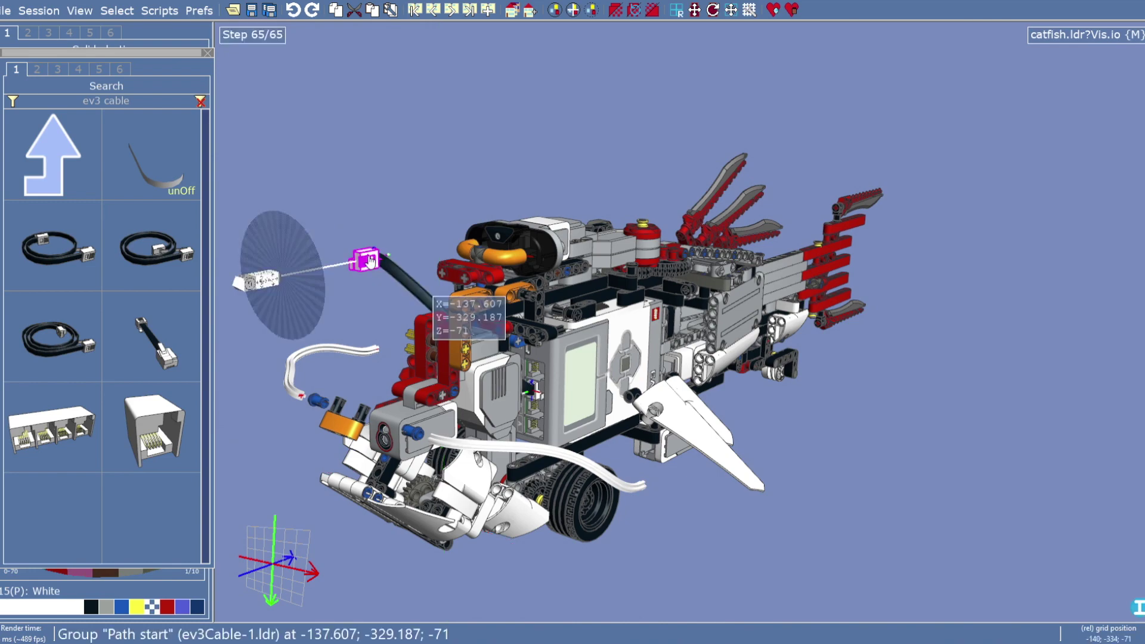
pyautogui.moveTo(388, 223); pyautogui.dragTo(373, 249)
pyautogui.moveTo(372, 250); pyautogui.dragTo(561, 293, button='right')
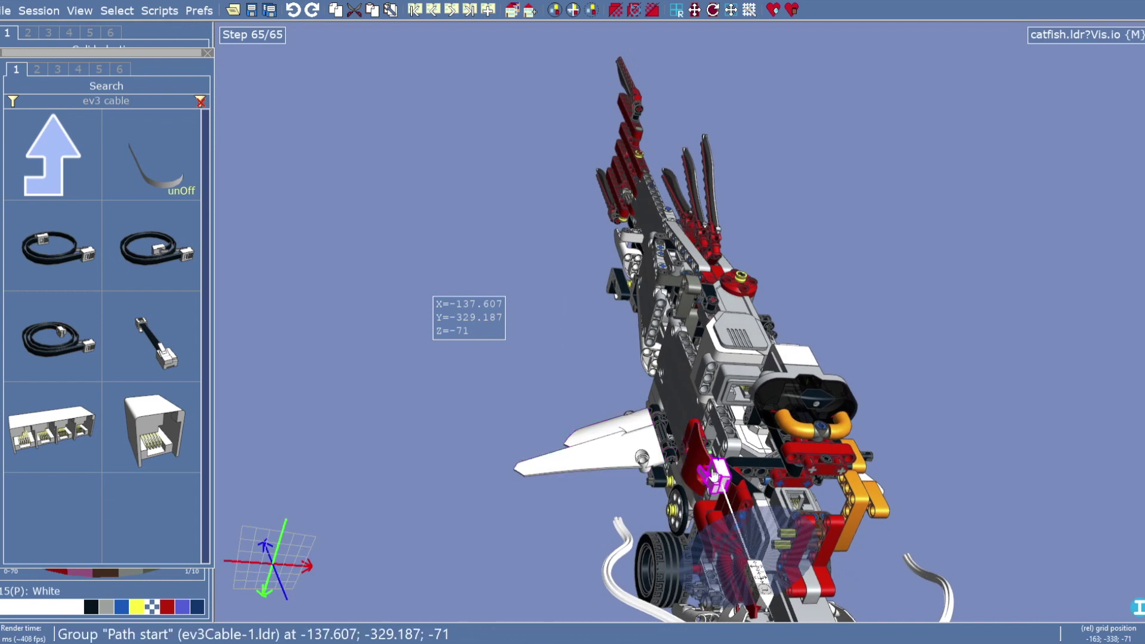
pyautogui.moveTo(722, 477); pyautogui.dragTo(746, 401)
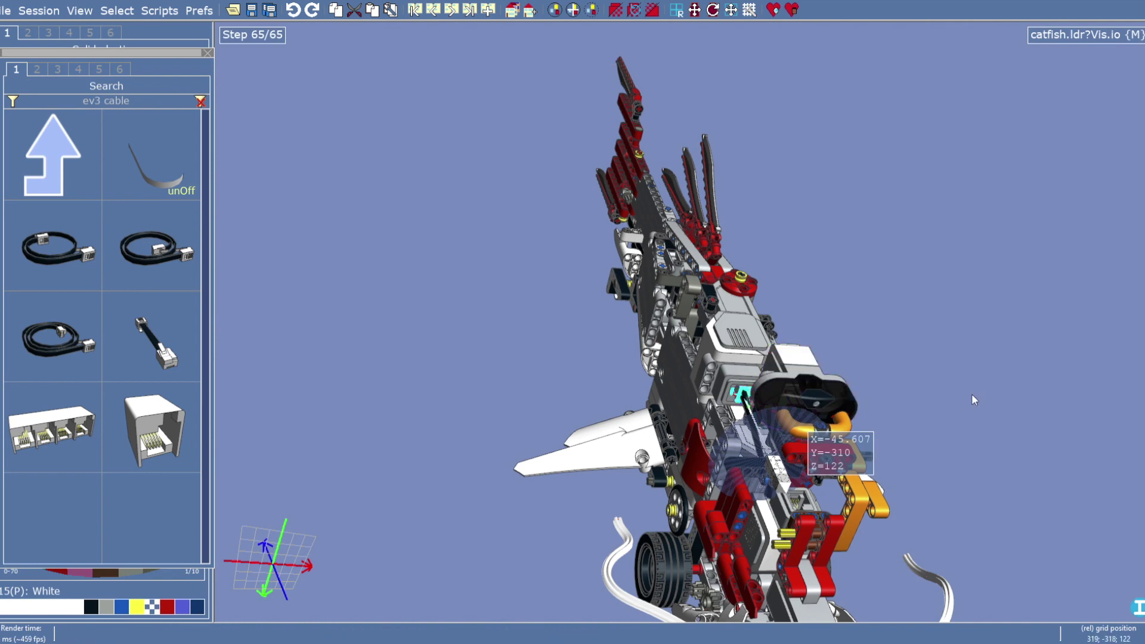
pyautogui.moveTo(972, 395); pyautogui.dragTo(555, 334, button='right')
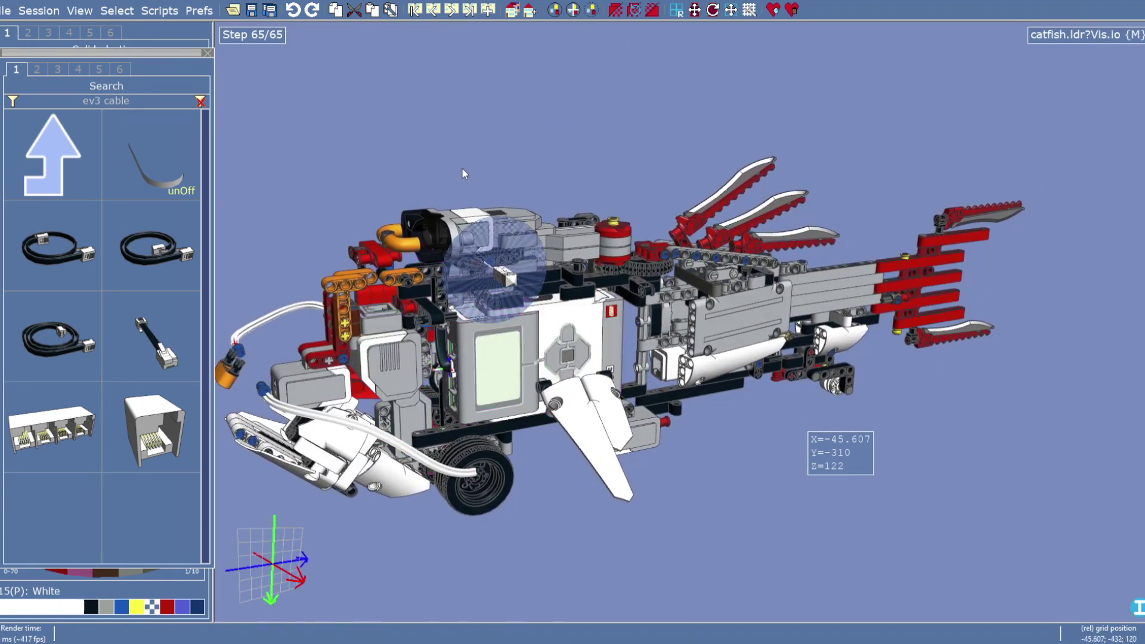
# Bring up the special Path parts group on the second page of the part bin, keeping the EV3 cable search on the first
pyautogui.moveTo(463, 167); pyautogui.dragTo(439, 169, button='right')
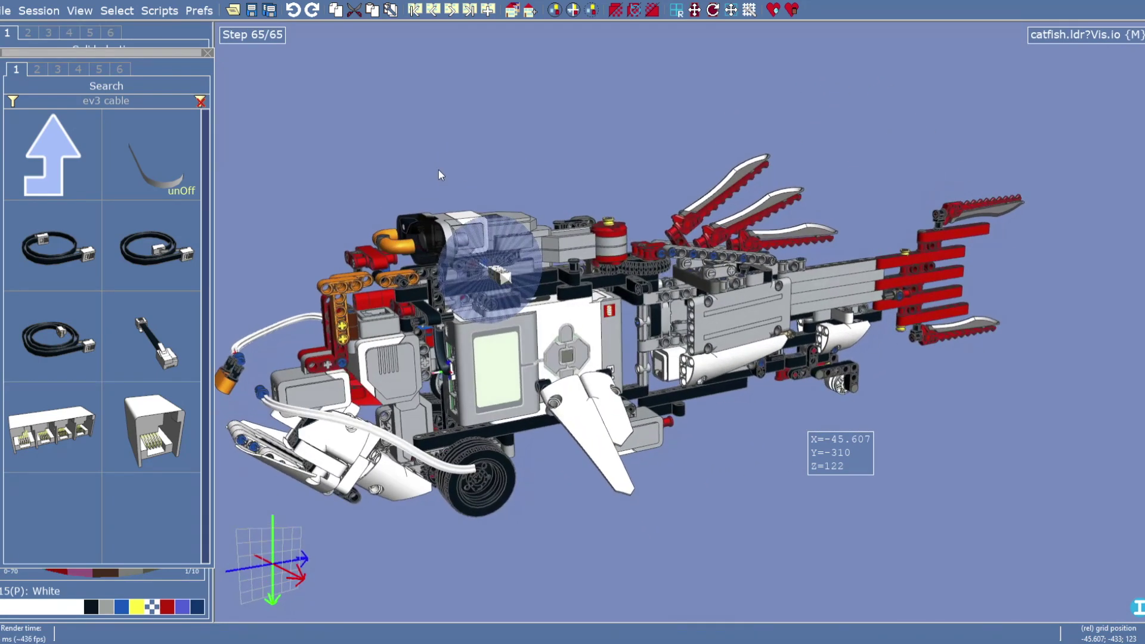
pyautogui.click(440, 347)
pyautogui.moveTo(445, 108); pyautogui.dragTo(534, 127, button='right')
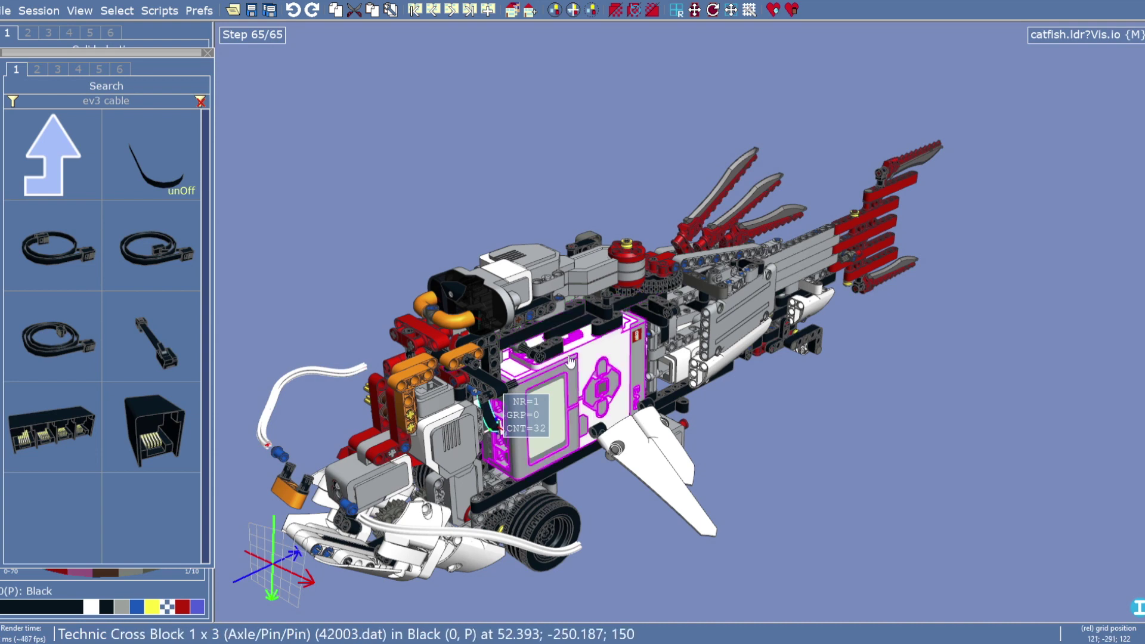
pyautogui.scroll(5, 566, 345)
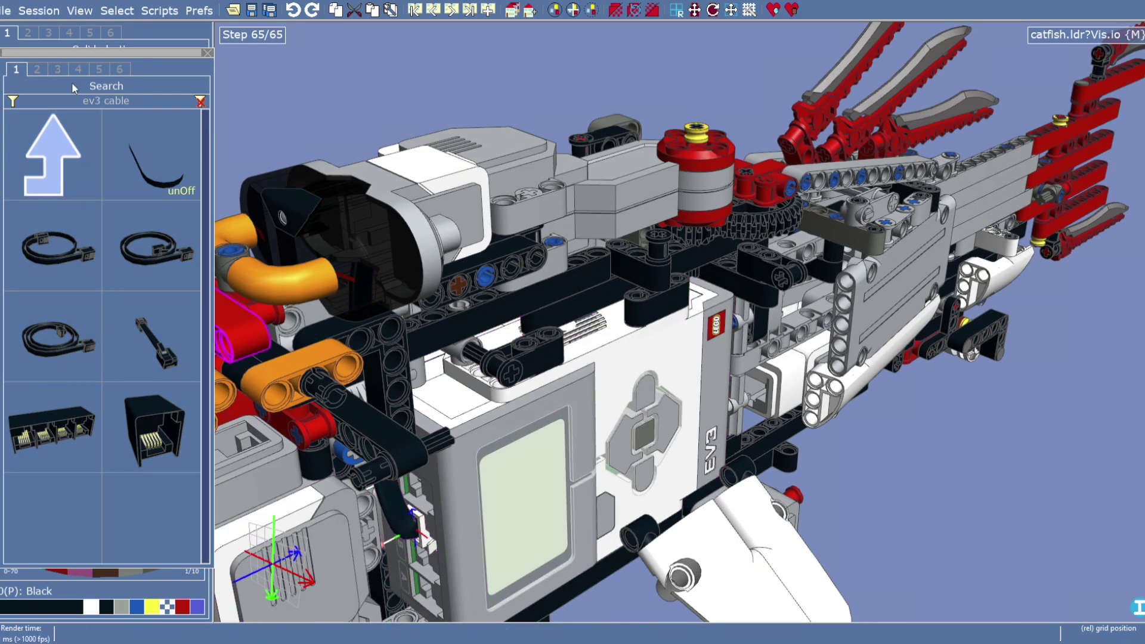
pyautogui.click(36, 69)
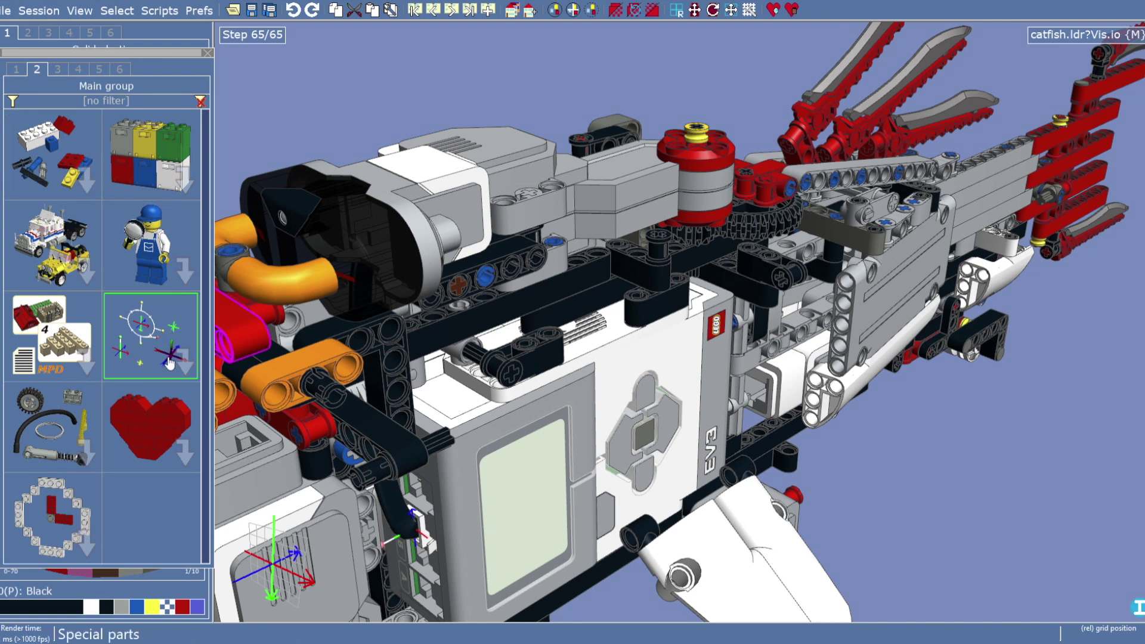
pyautogui.click(16, 69)
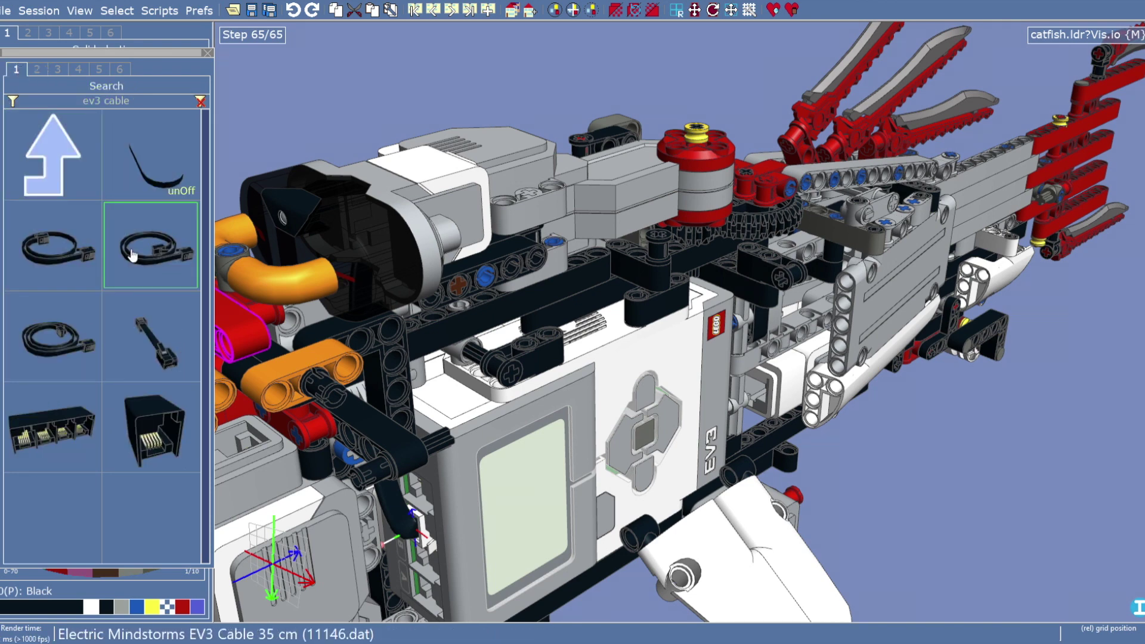
pyautogui.click(37, 71)
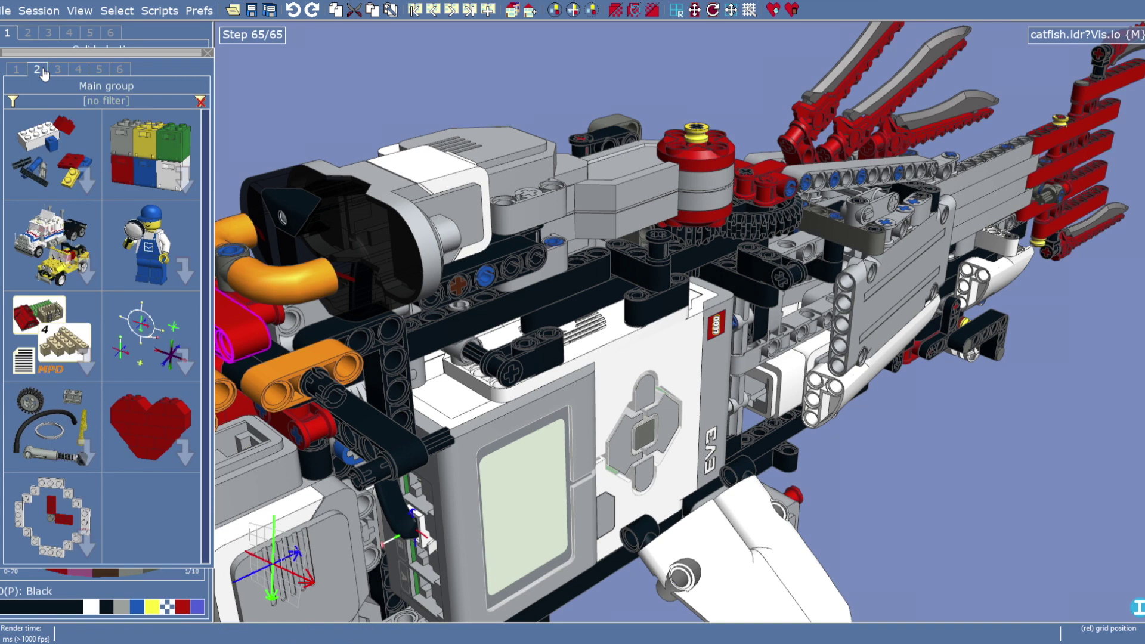
pyautogui.click(170, 356)
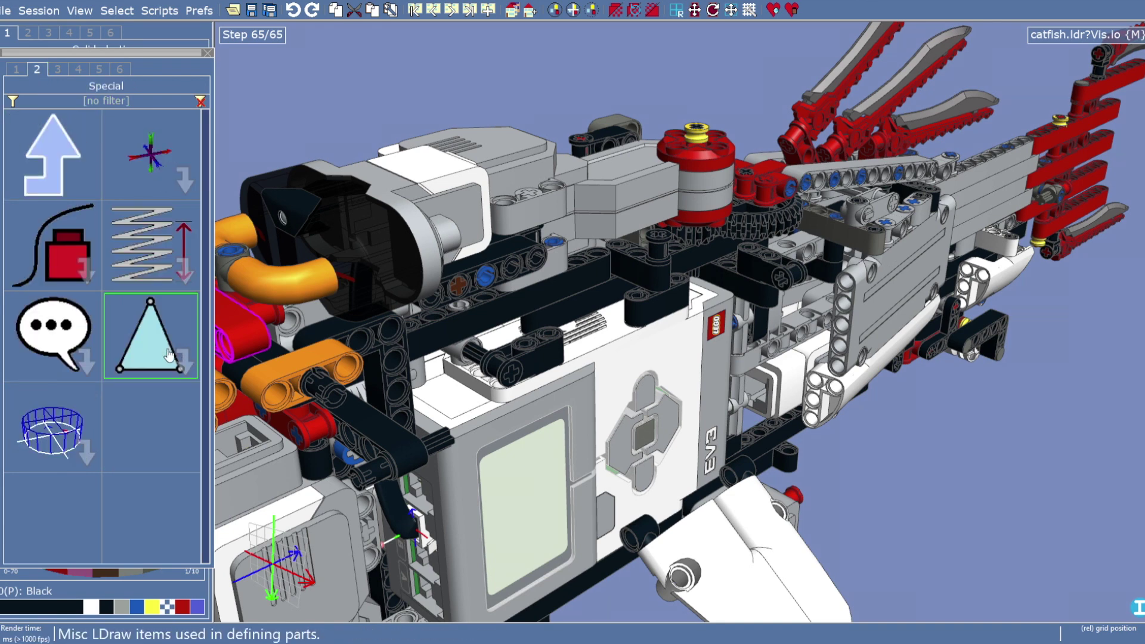
pyautogui.click(154, 176)
pyautogui.click(52, 156)
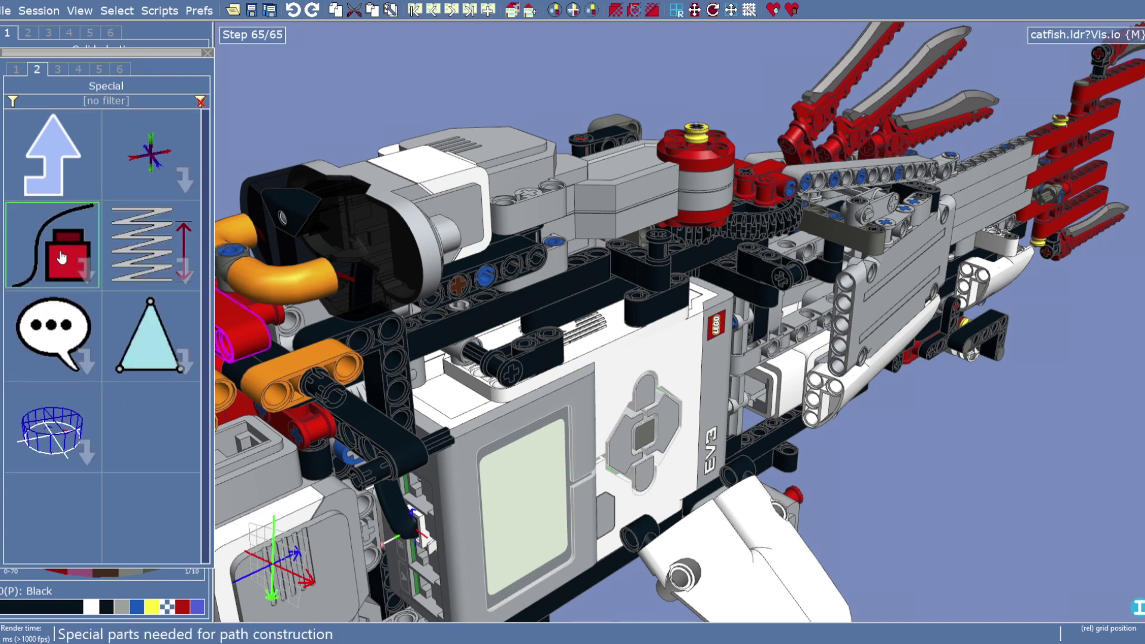
pyautogui.click(61, 258)
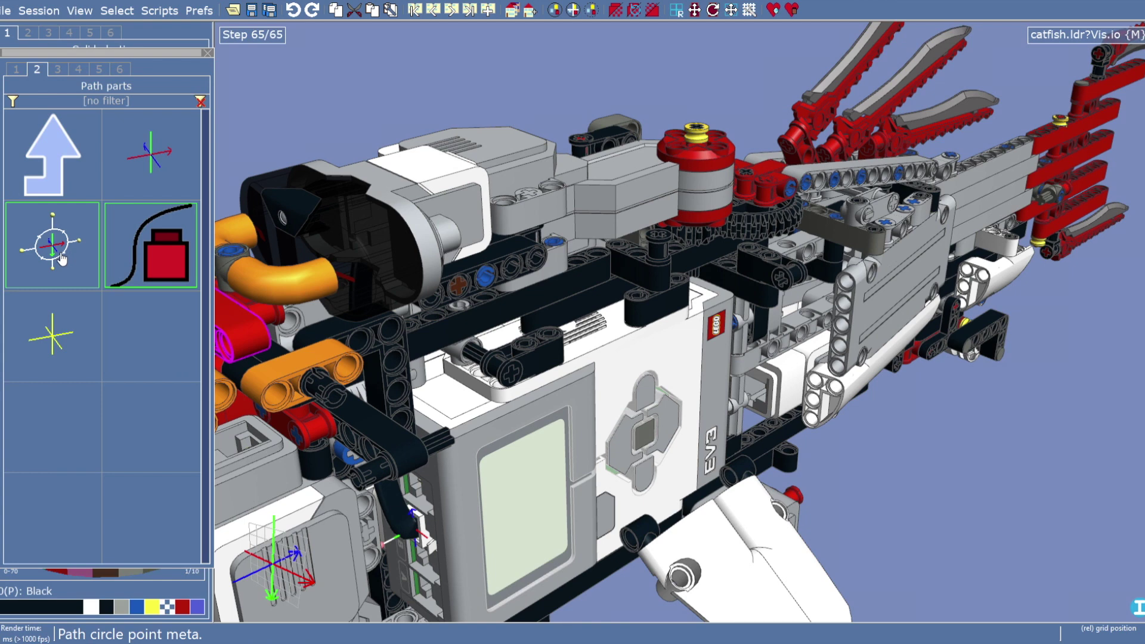
pyautogui.click(52, 156)
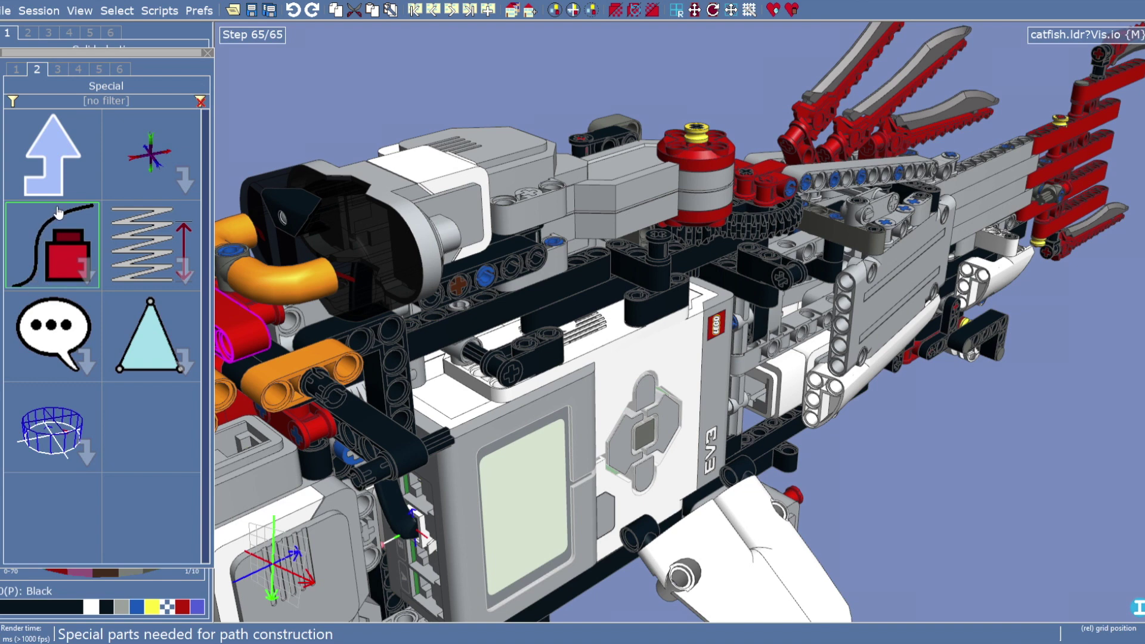
pyautogui.click(93, 211)
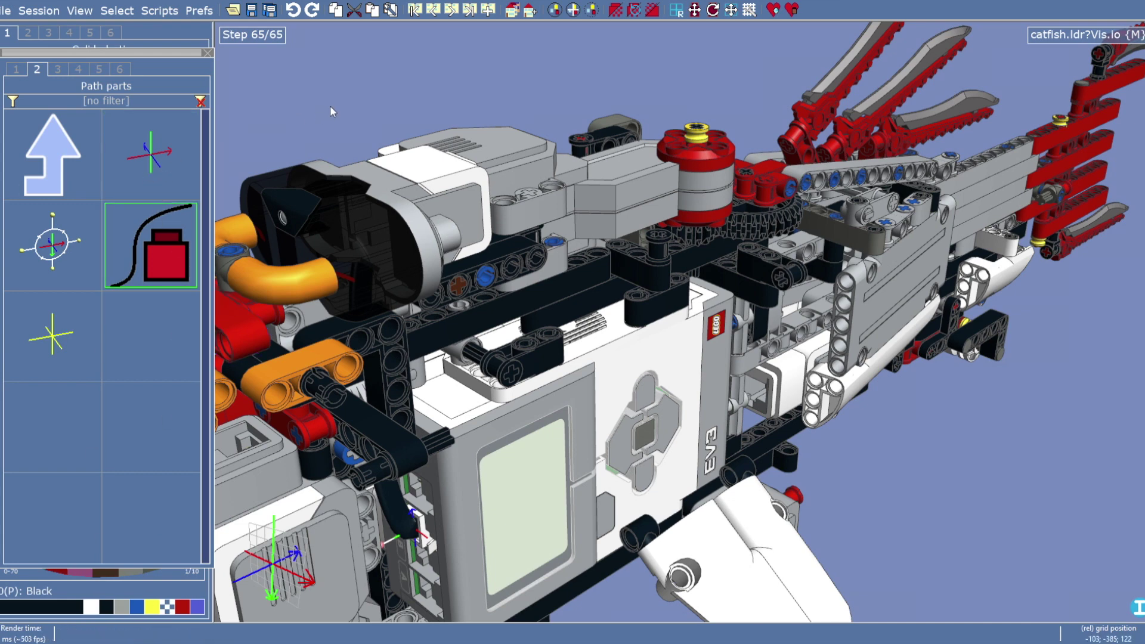
# Try to insert a path point into the black cable beside the EV3 brick's port
pyautogui.moveTo(342, 103); pyautogui.dragTo(438, 83, button='right')
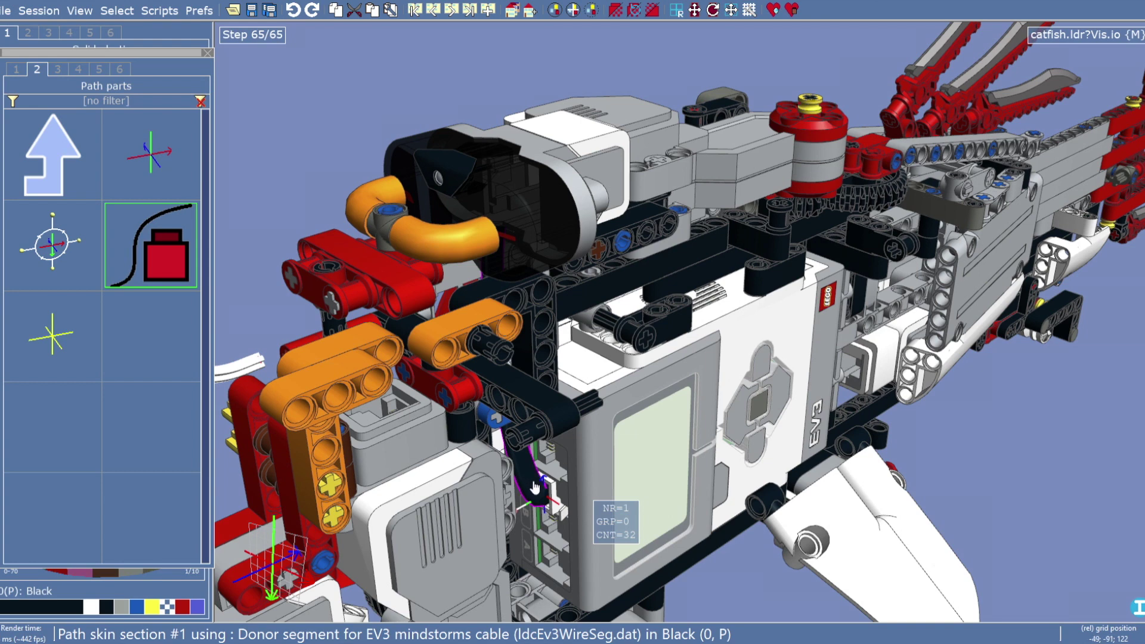
pyautogui.click(152, 158)
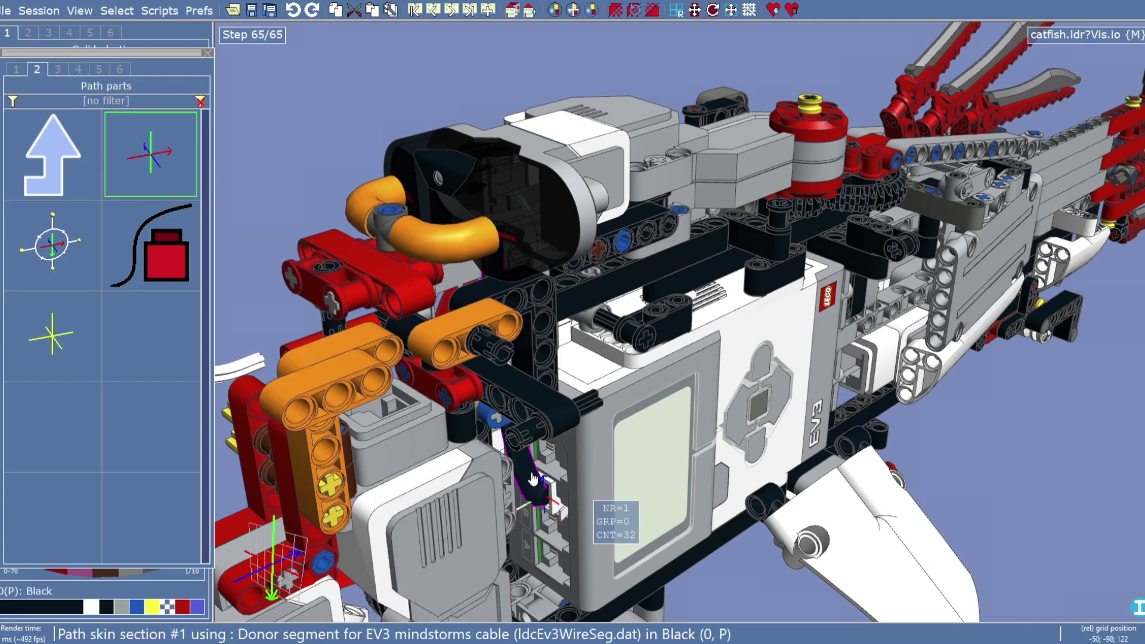
pyautogui.press('Insert')
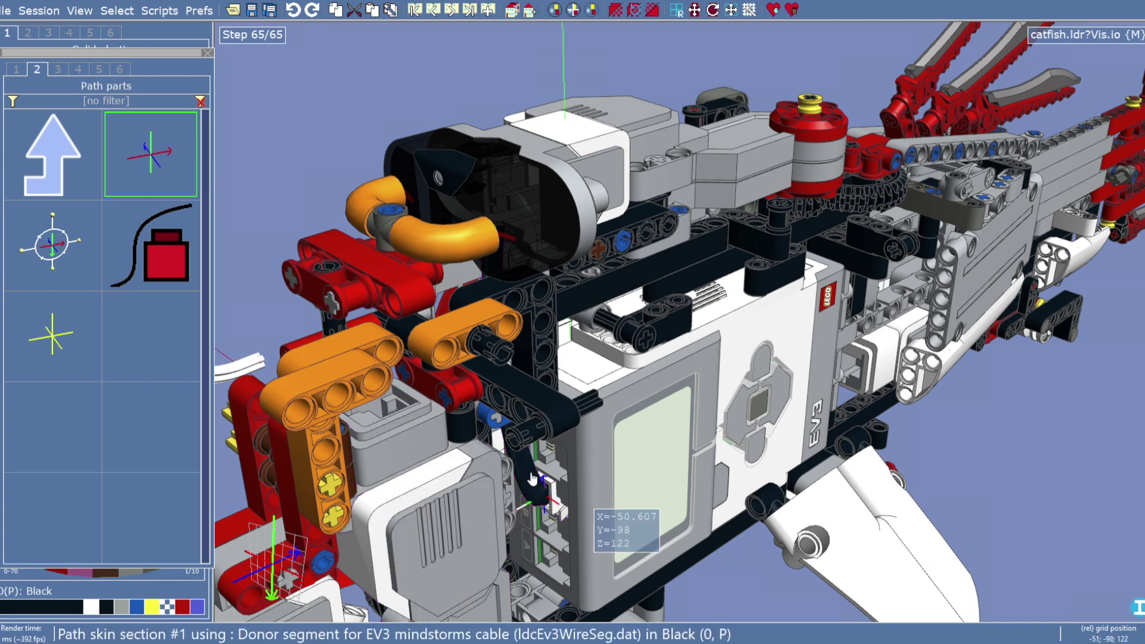
pyautogui.press('Escape')
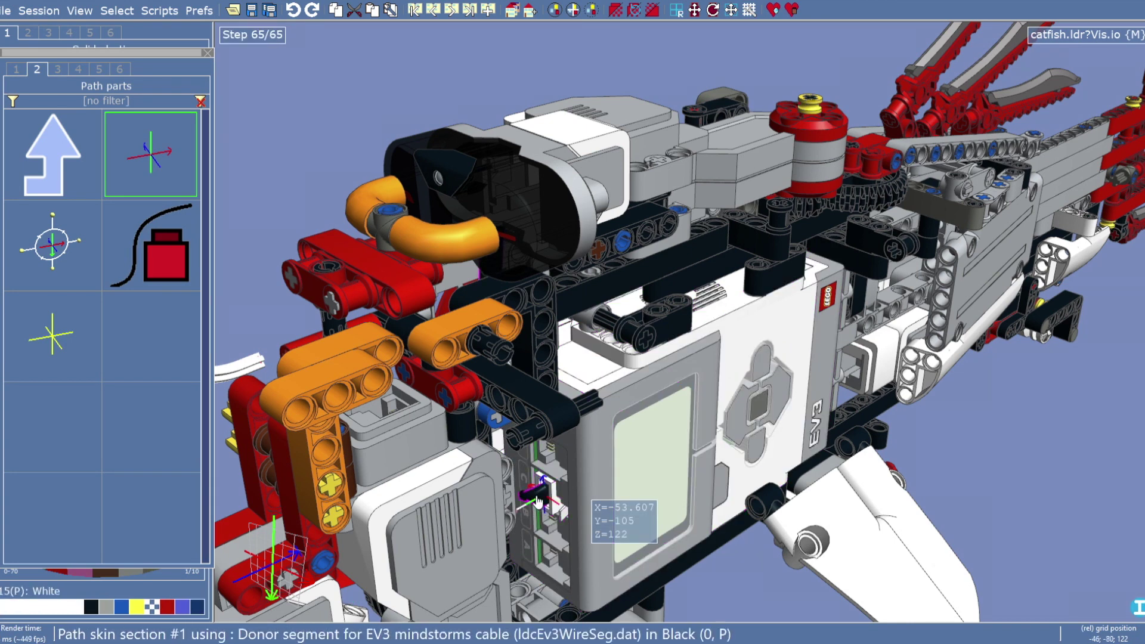
pyautogui.click(540, 505)
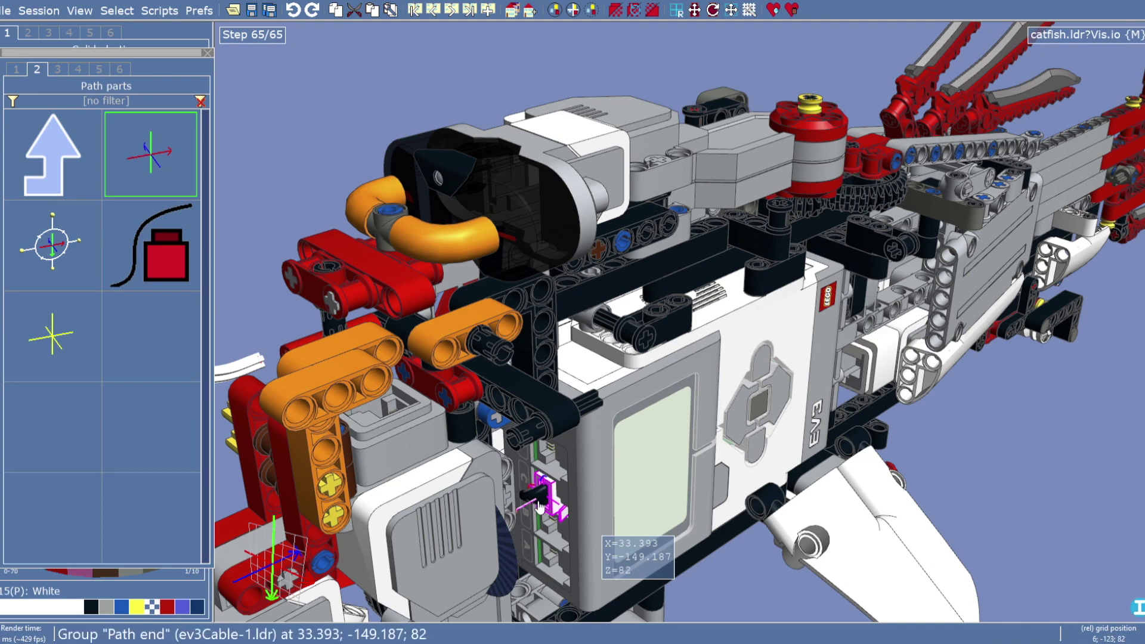
pyautogui.moveTo(274, 263); pyautogui.dragTo(165, 156, button='right')
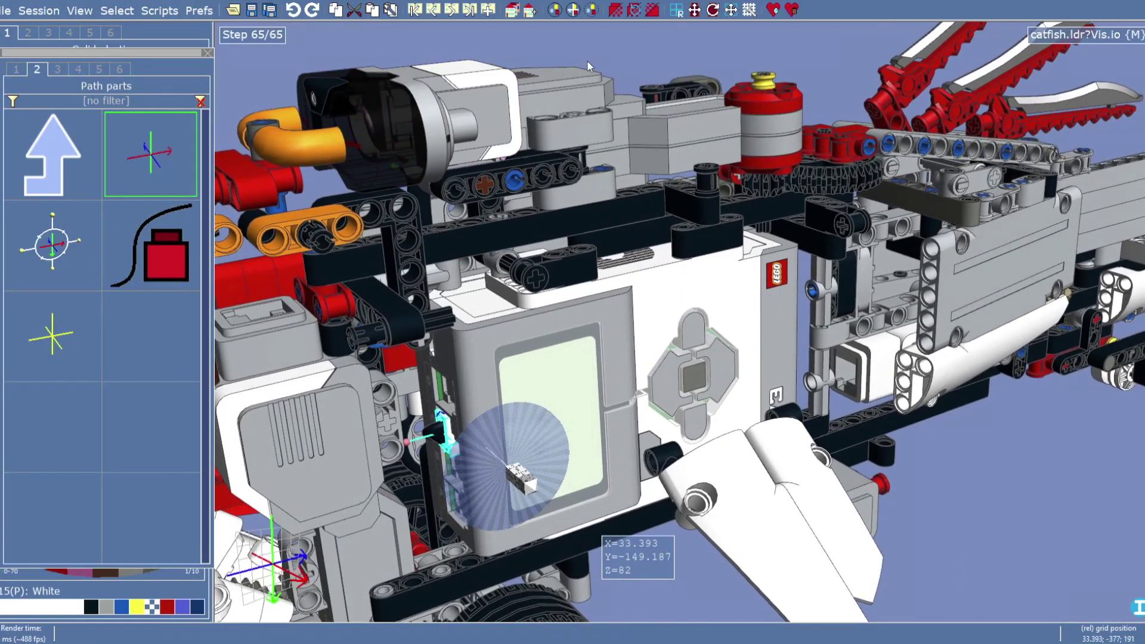
# Briefly hide the EV3 brick to inspect the cable, and undo both the path point insertion and the hiding
pyautogui.click(488, 349)
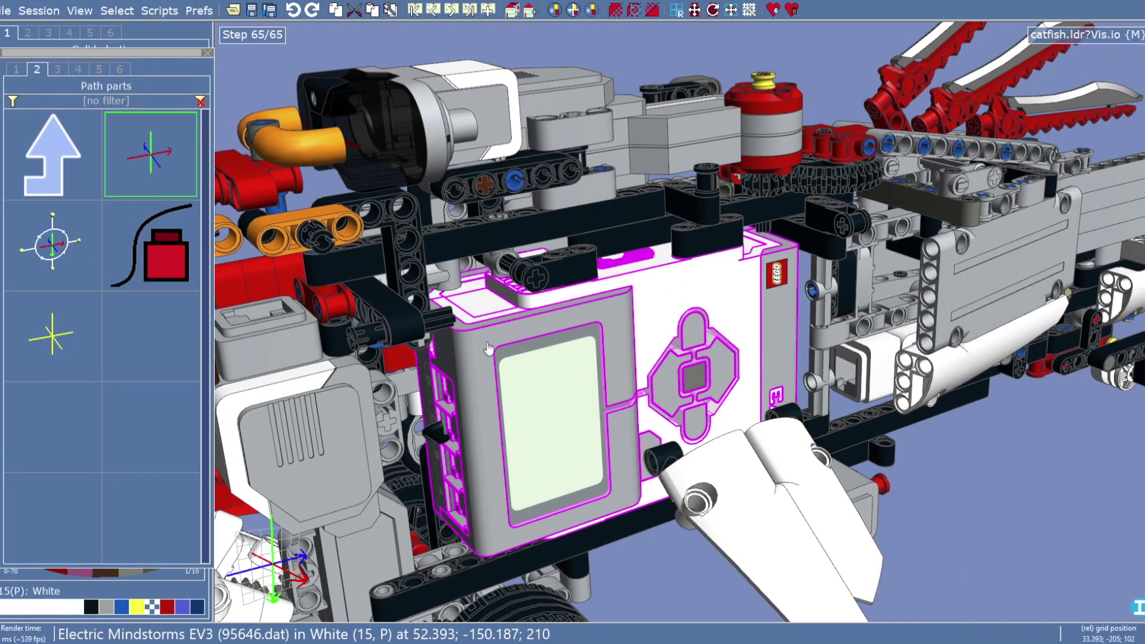
pyautogui.press('h')
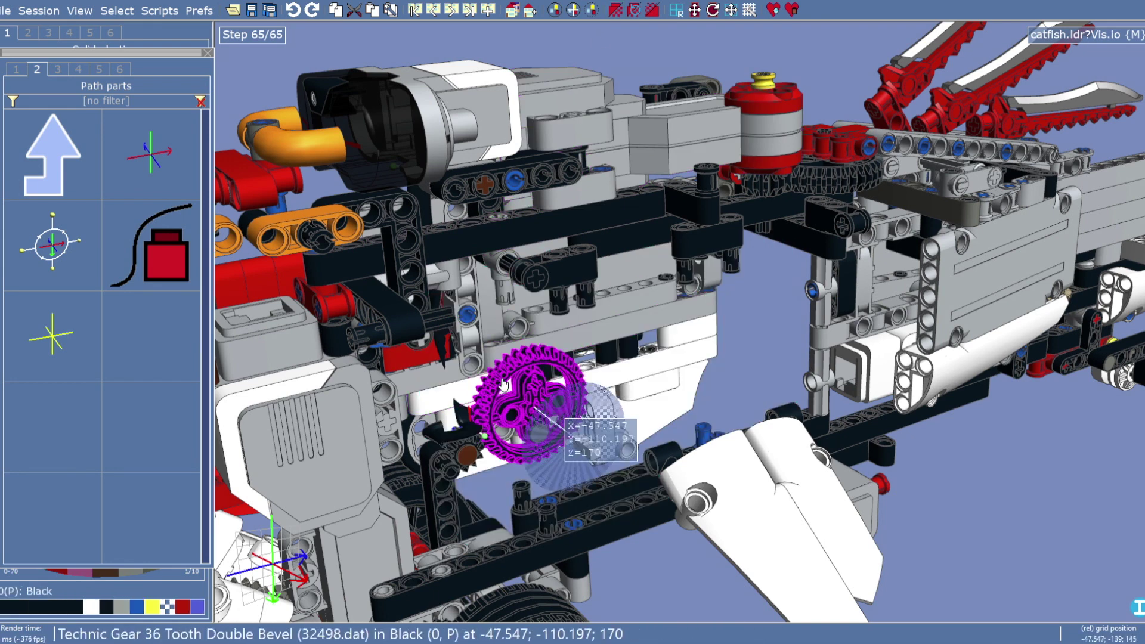
pyautogui.click(469, 349)
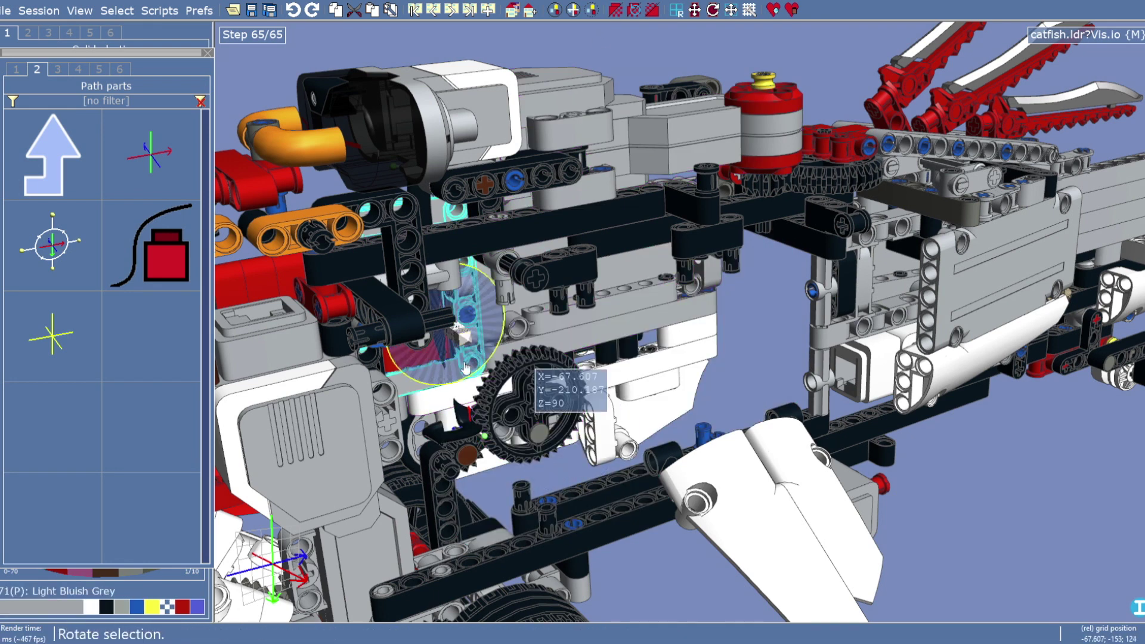
pyautogui.moveTo(552, 54); pyautogui.dragTo(565, 58)
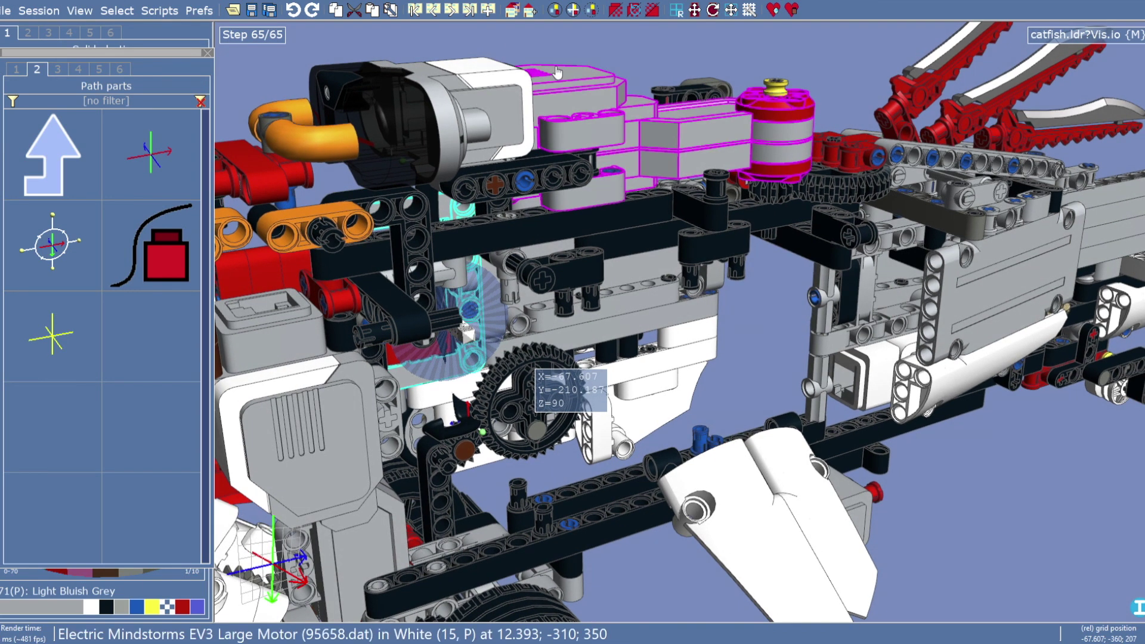
pyautogui.hotkey('ctrl', 'z')
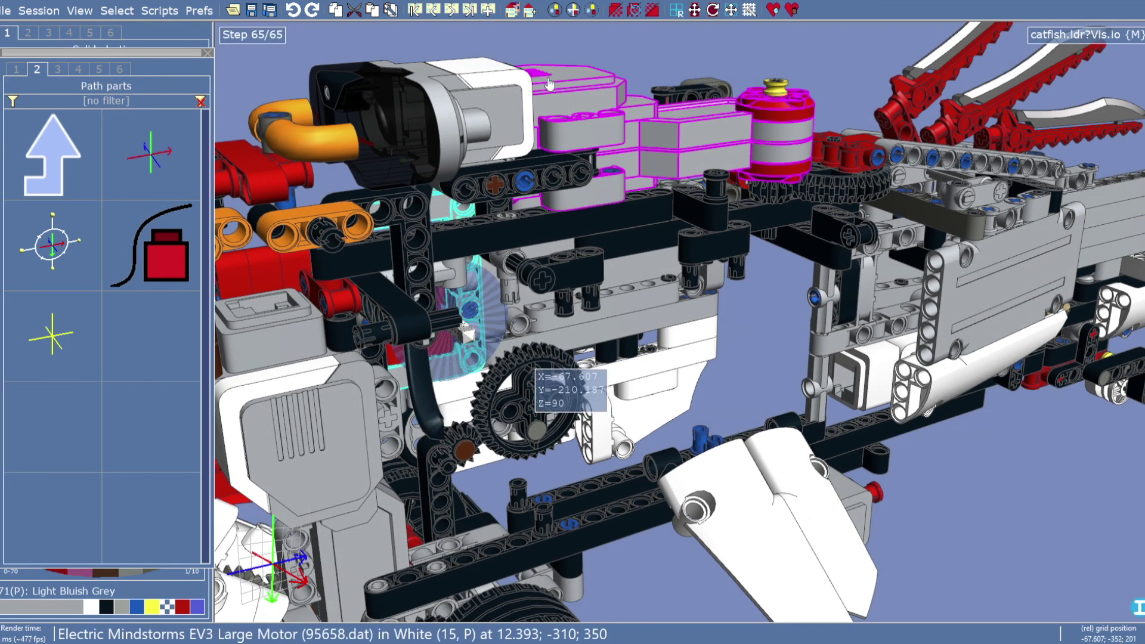
pyautogui.click(634, 10)
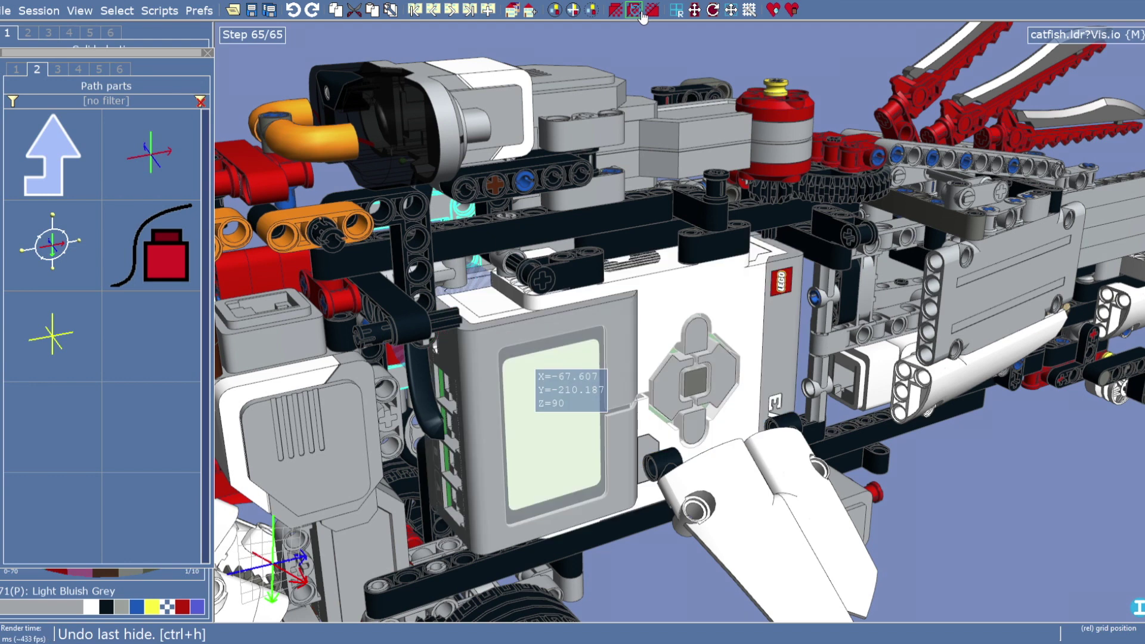
# Insert a new path point into the black cable's skin section beside the EV3 brick's ports
pyautogui.click(426, 390)
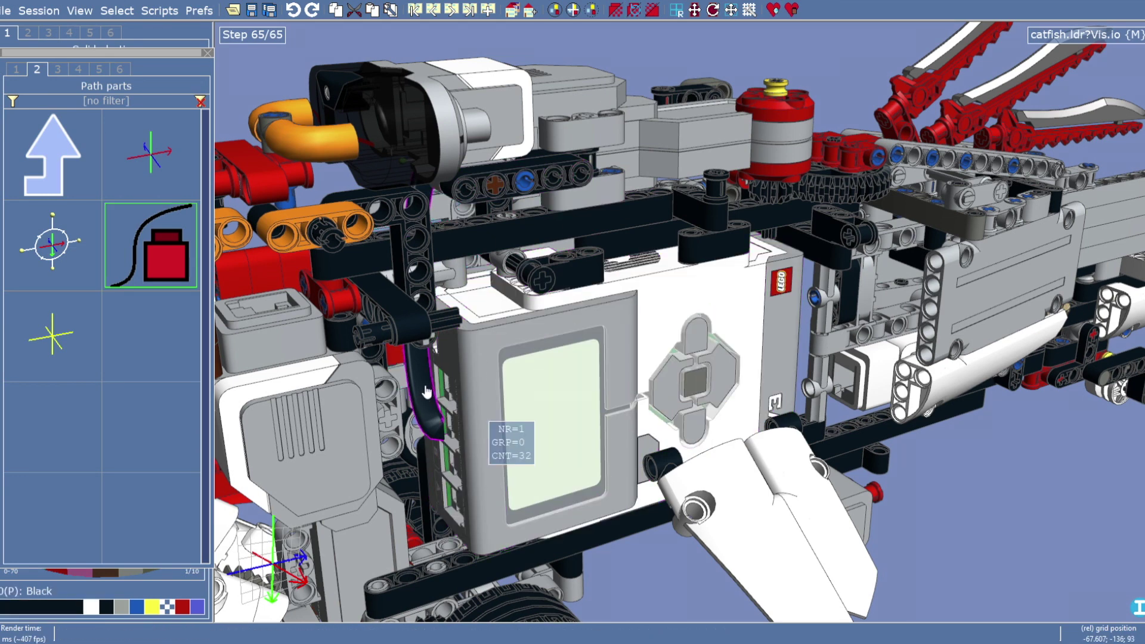
pyautogui.click(424, 373)
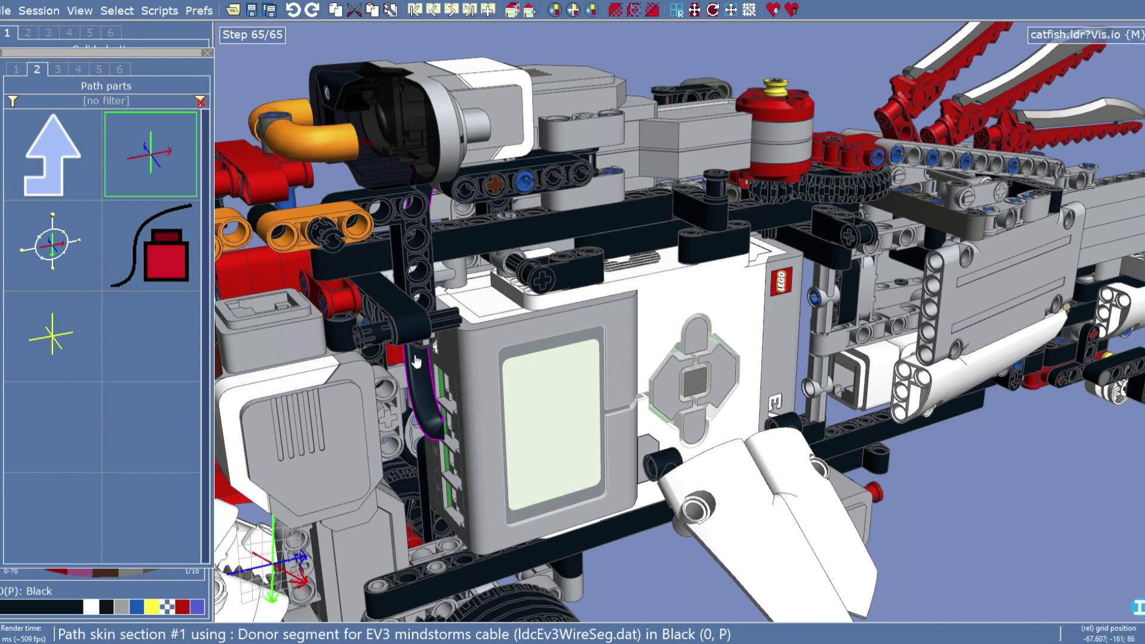
pyautogui.moveTo(416, 361); pyautogui.dragTo(416, 362)
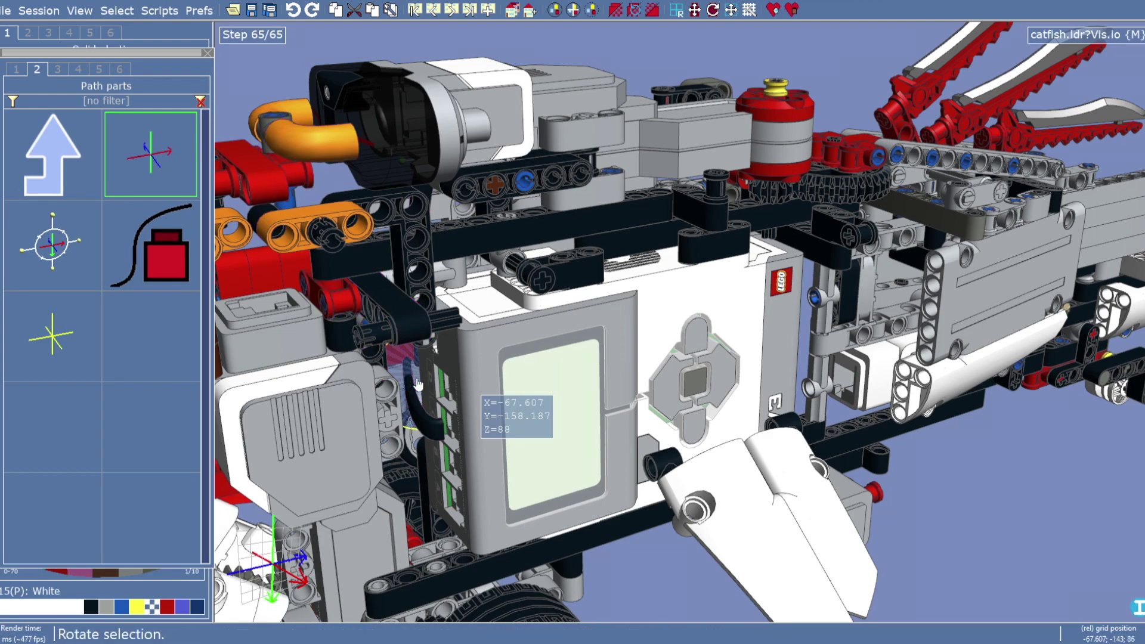
pyautogui.click(418, 385)
# Hide the light bluish grey side panel, the red panel and the 7 x 5 open-center beam covering the cable
pyautogui.moveTo(417, 385); pyautogui.dragTo(727, 399, button='right')
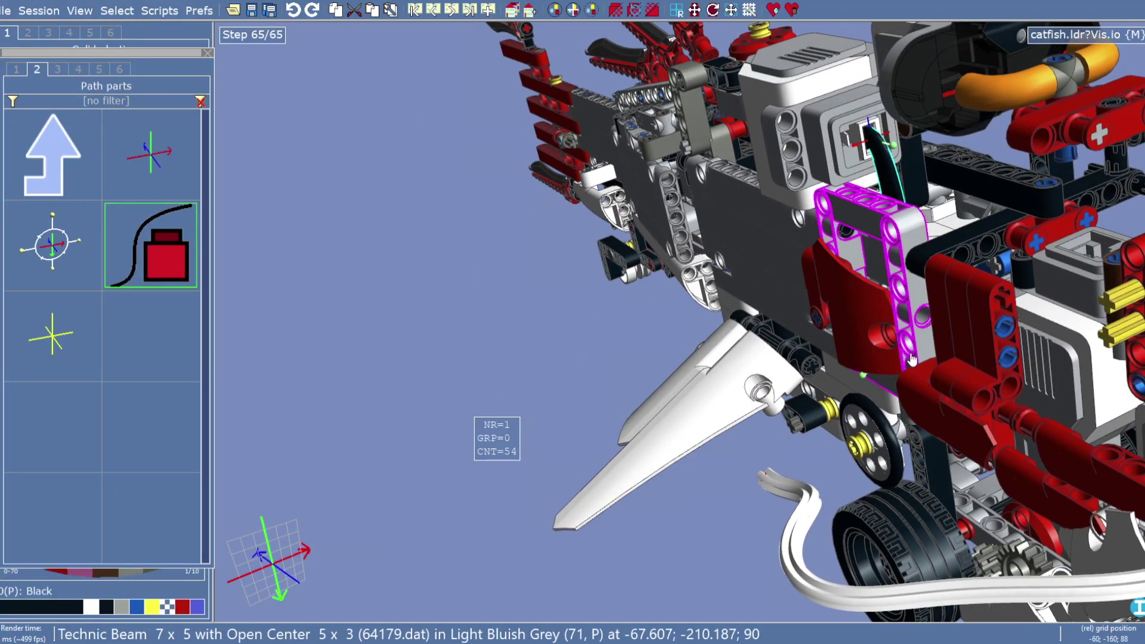
pyautogui.moveTo(870, 372); pyautogui.dragTo(948, 334, button='right')
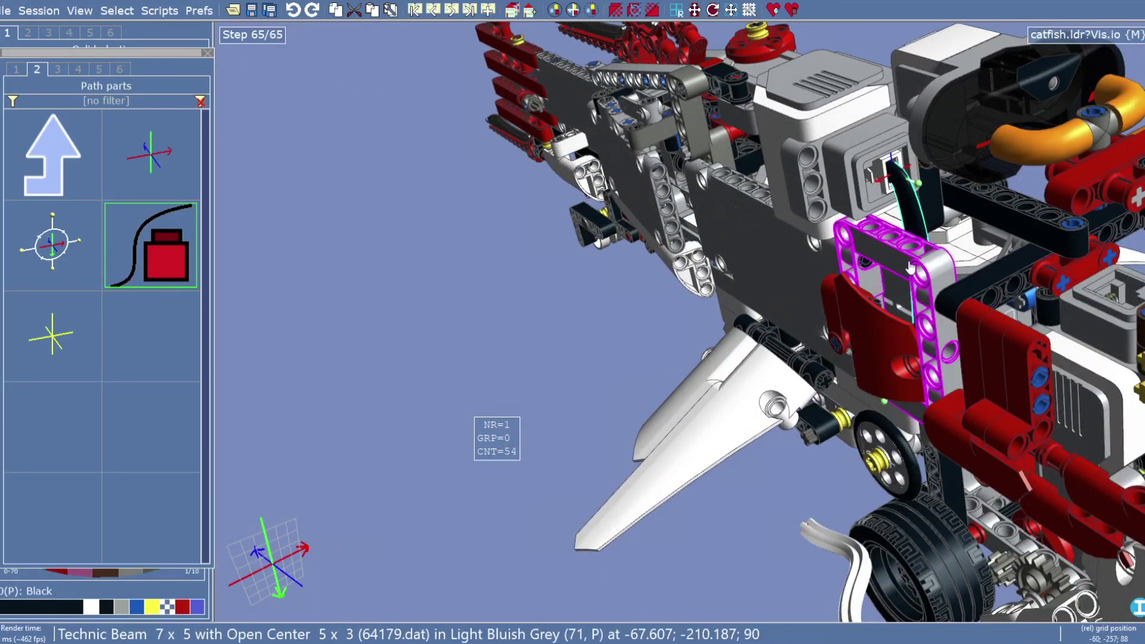
pyautogui.click(937, 288)
pyautogui.click(809, 271)
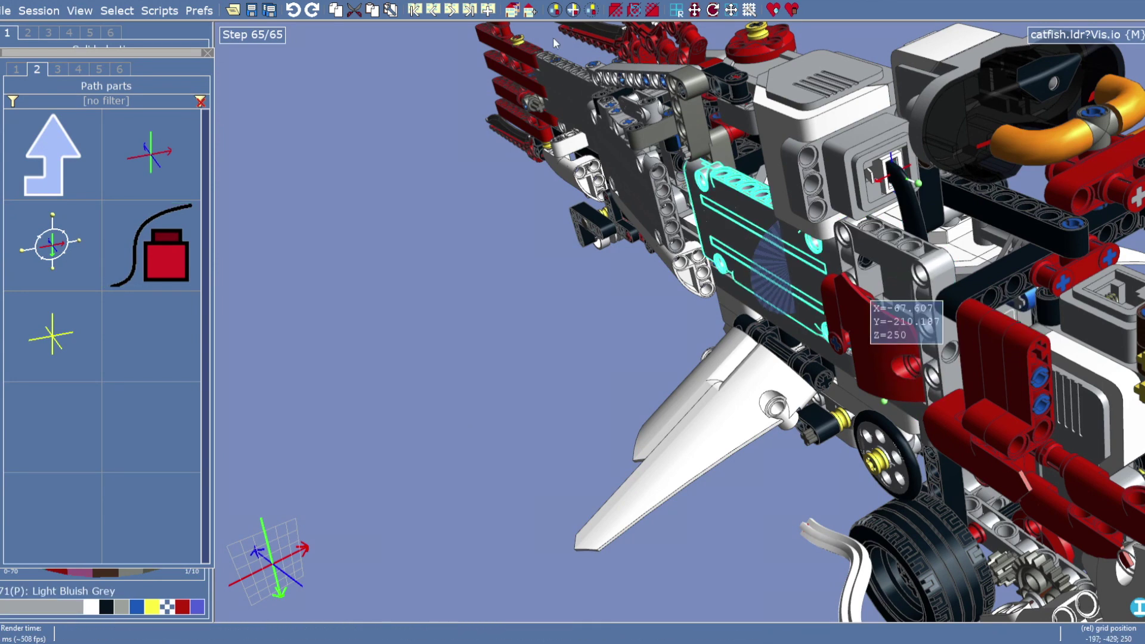
pyautogui.click(616, 10)
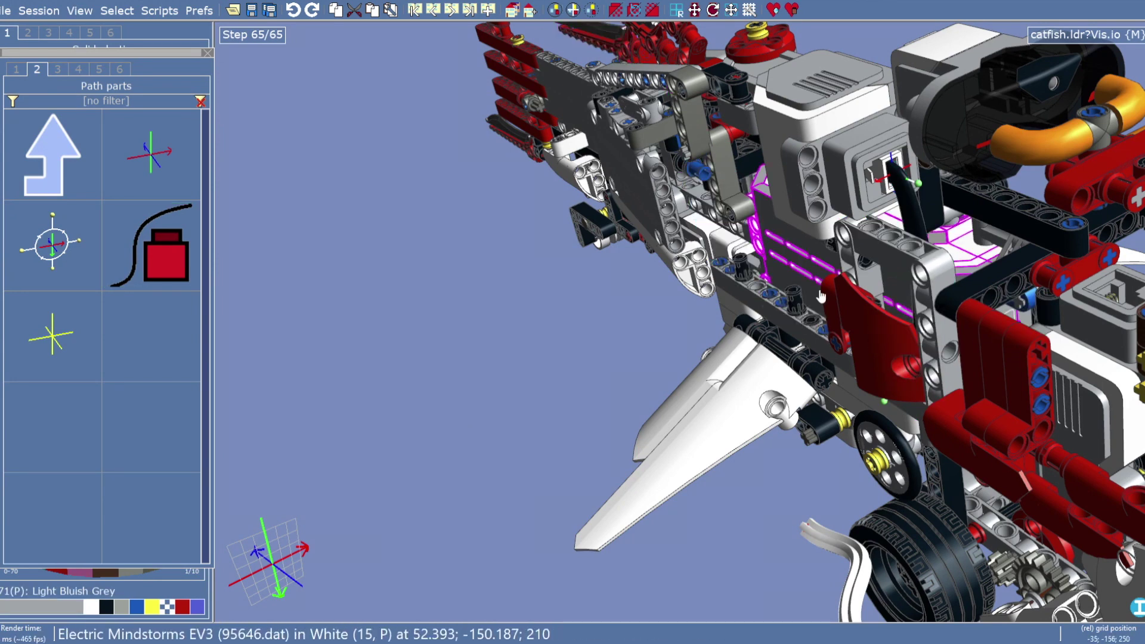
pyautogui.click(877, 357)
pyautogui.click(623, 14)
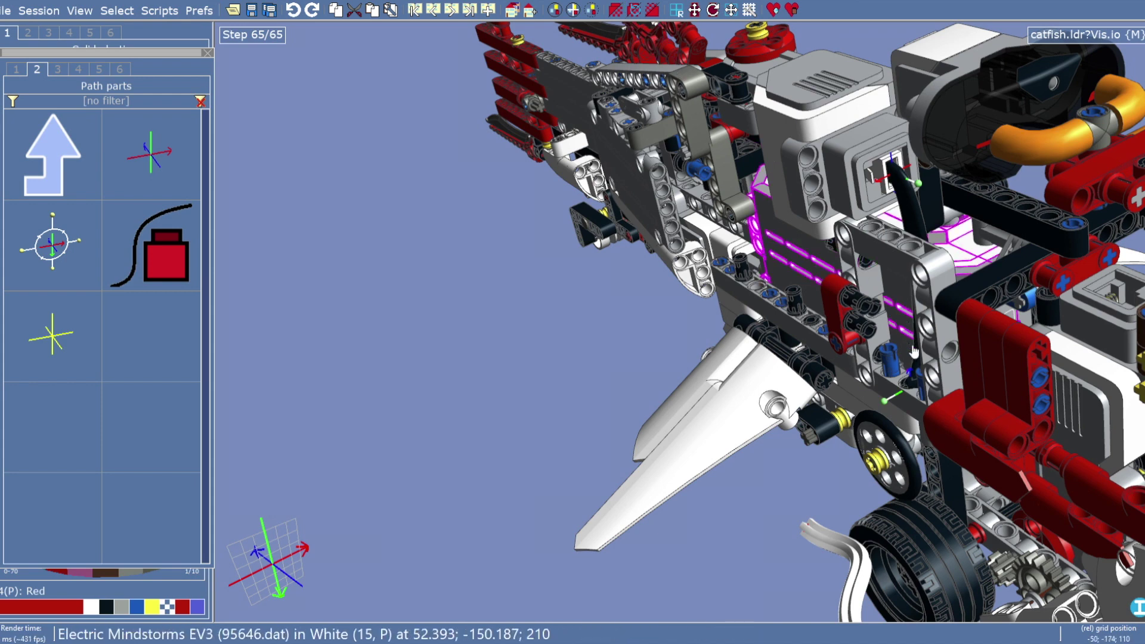
pyautogui.click(939, 334)
pyautogui.click(618, 13)
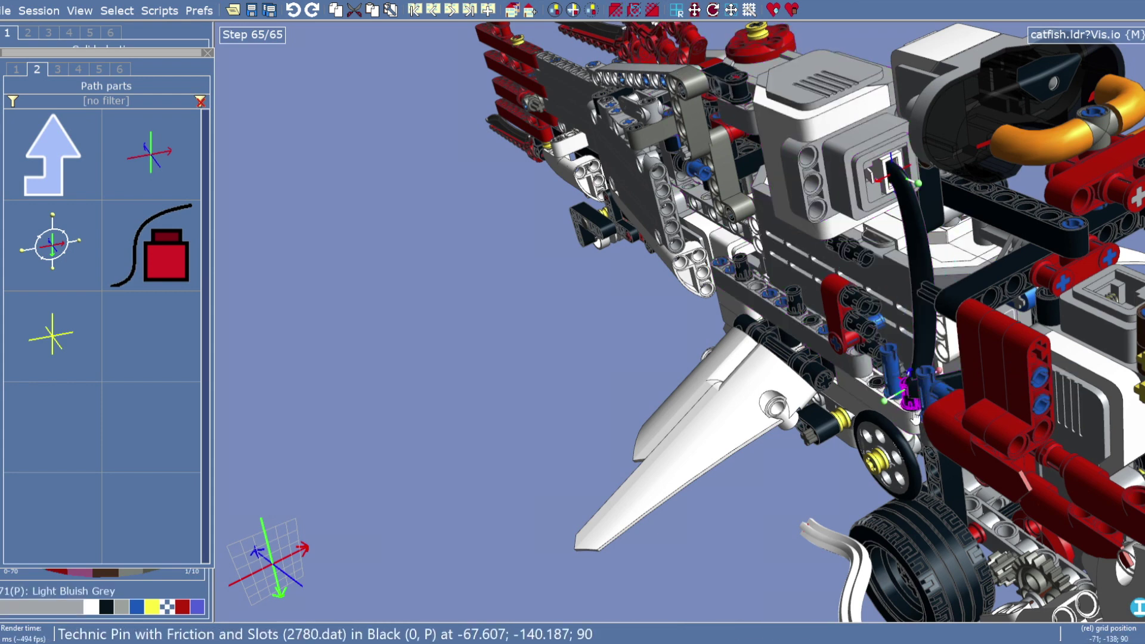
# Hide the white beam and the two blue pins around the lower end of the black cable
pyautogui.click(918, 425)
pyautogui.click(918, 425)
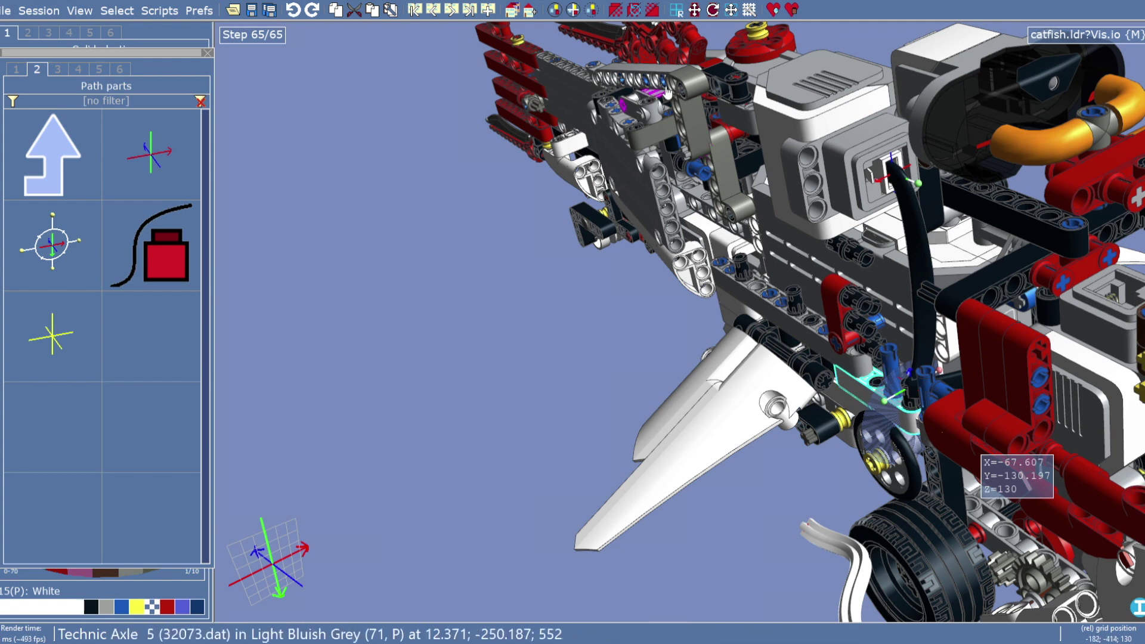
pyautogui.click(618, 13)
pyautogui.click(892, 382)
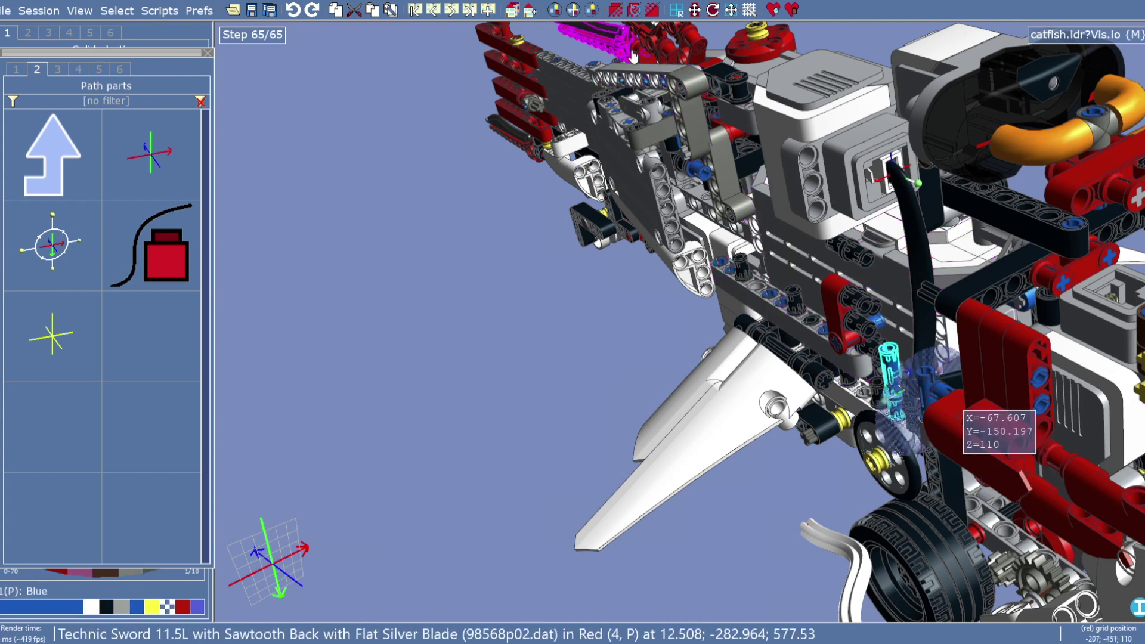
pyautogui.click(619, 13)
pyautogui.click(925, 387)
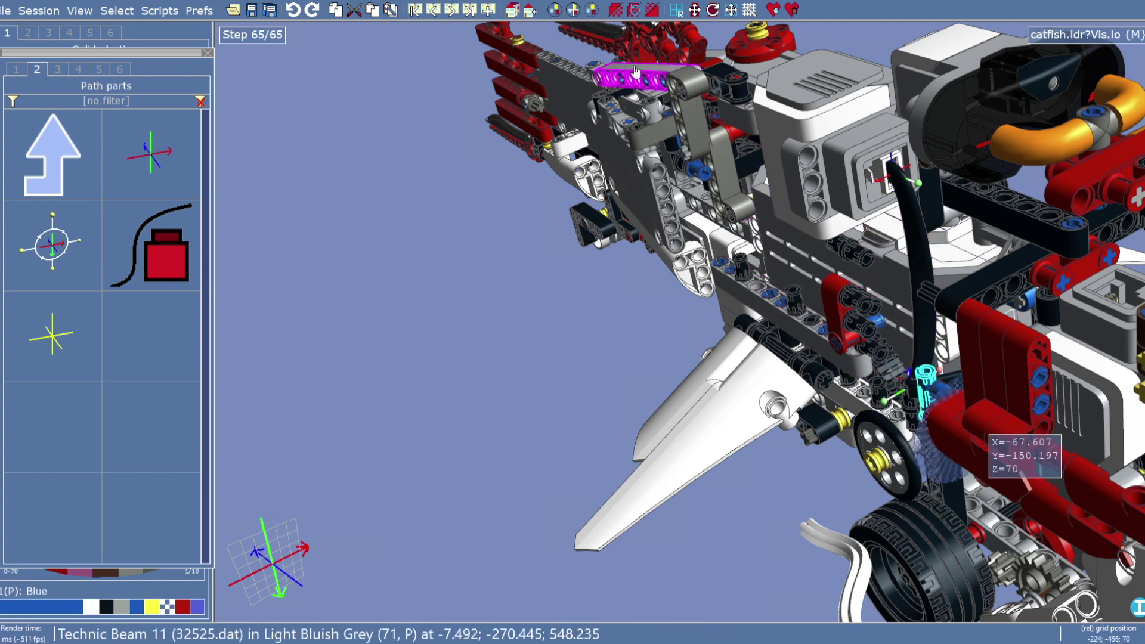
pyautogui.click(619, 13)
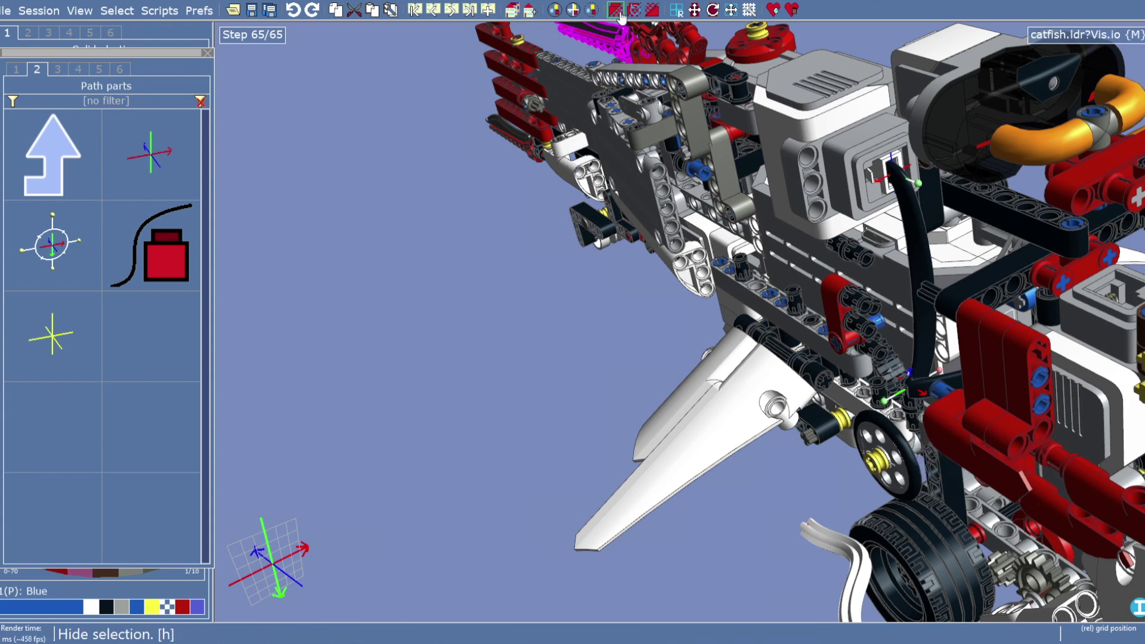
# Hide the black friction pin, the small red panel and the blue pin still covering the cable's bend
pyautogui.click(909, 394)
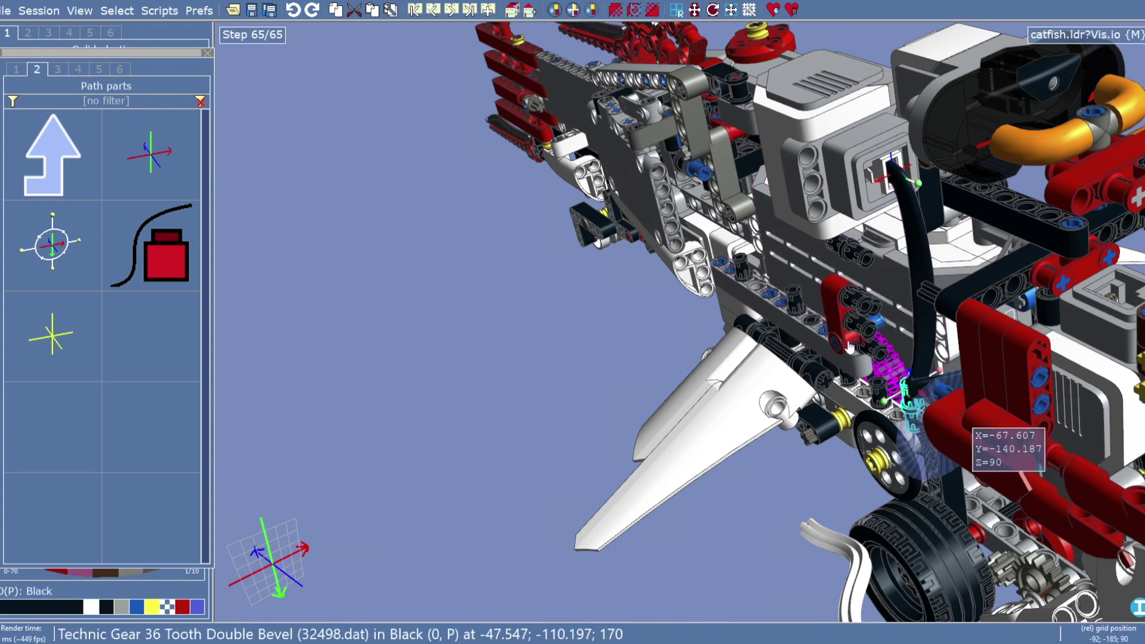
pyautogui.click(610, 10)
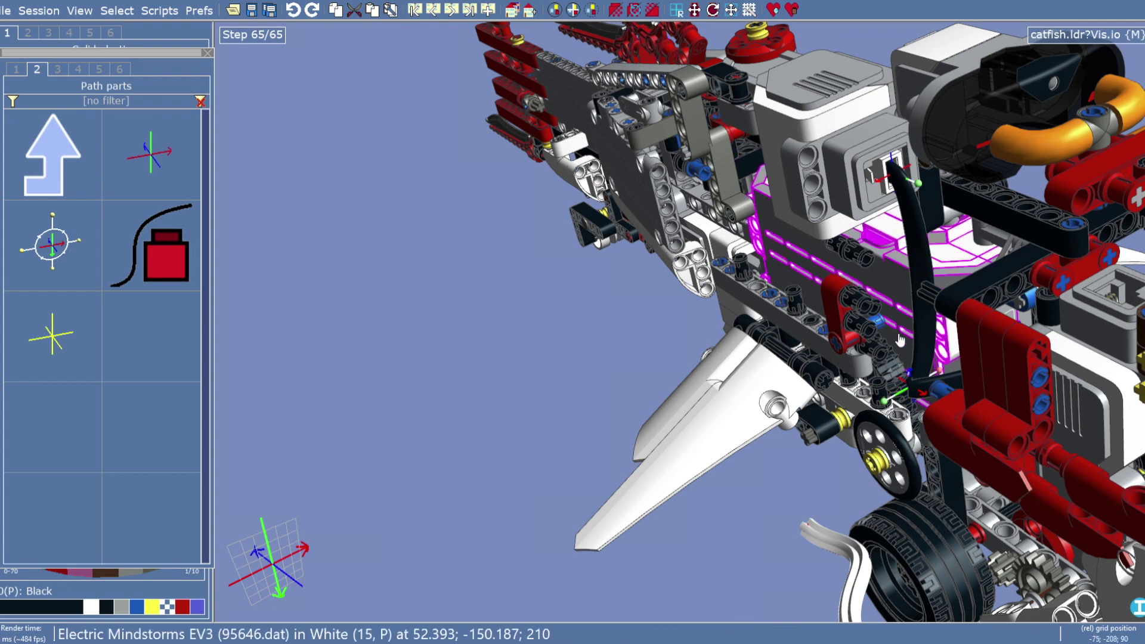
pyautogui.click(952, 421)
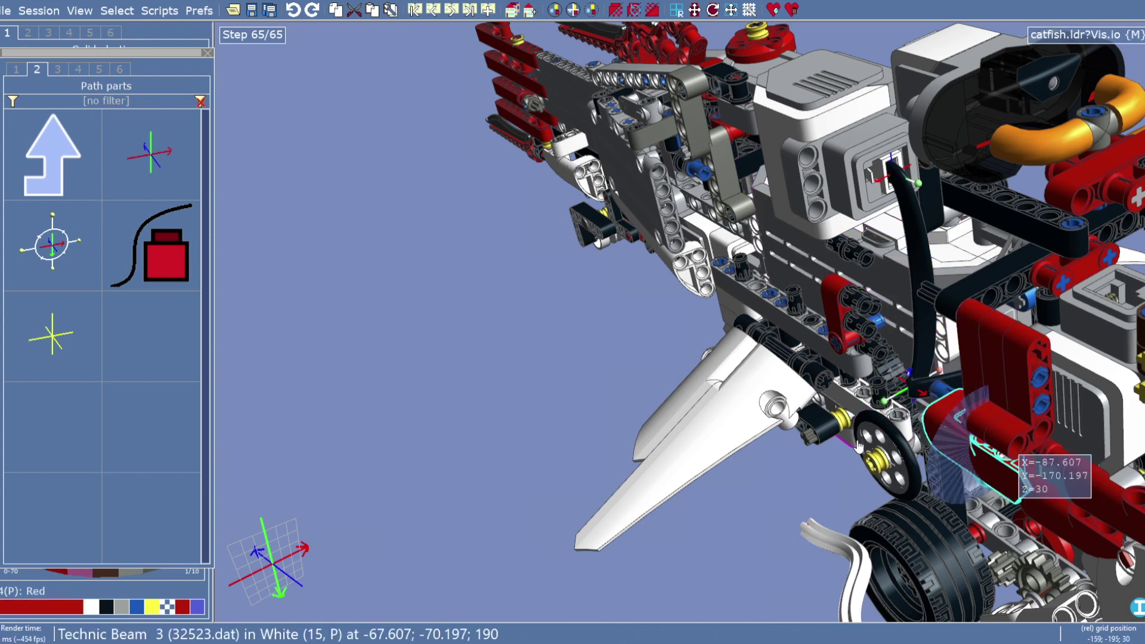
pyautogui.hotkey('ctrl', 'h')
pyautogui.click(954, 400)
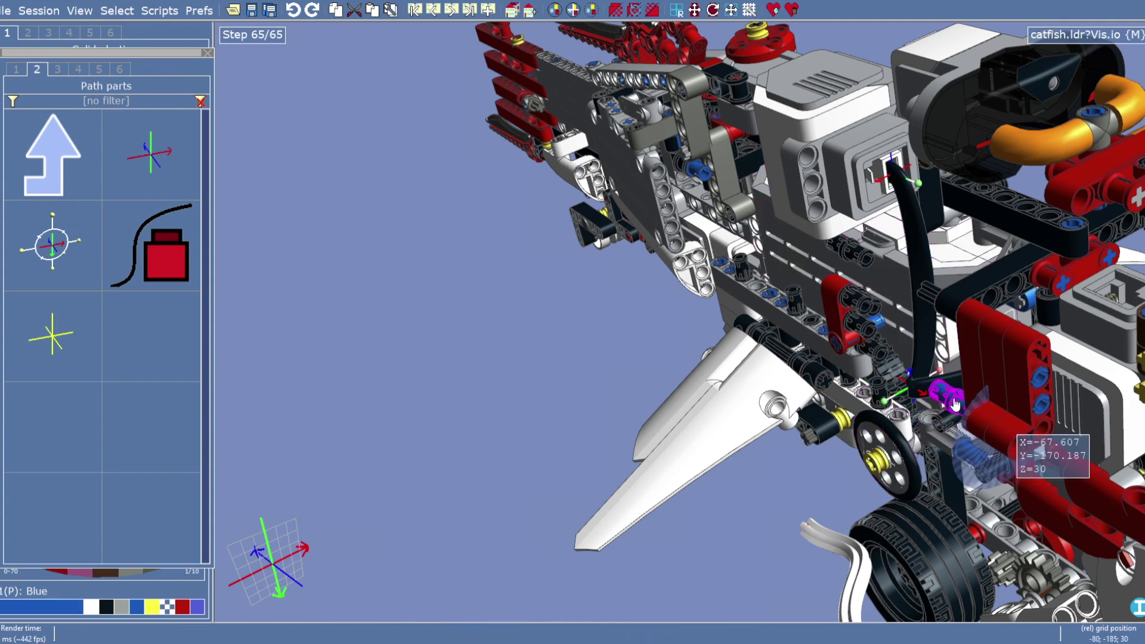
pyautogui.hotkey('ctrl', 'h')
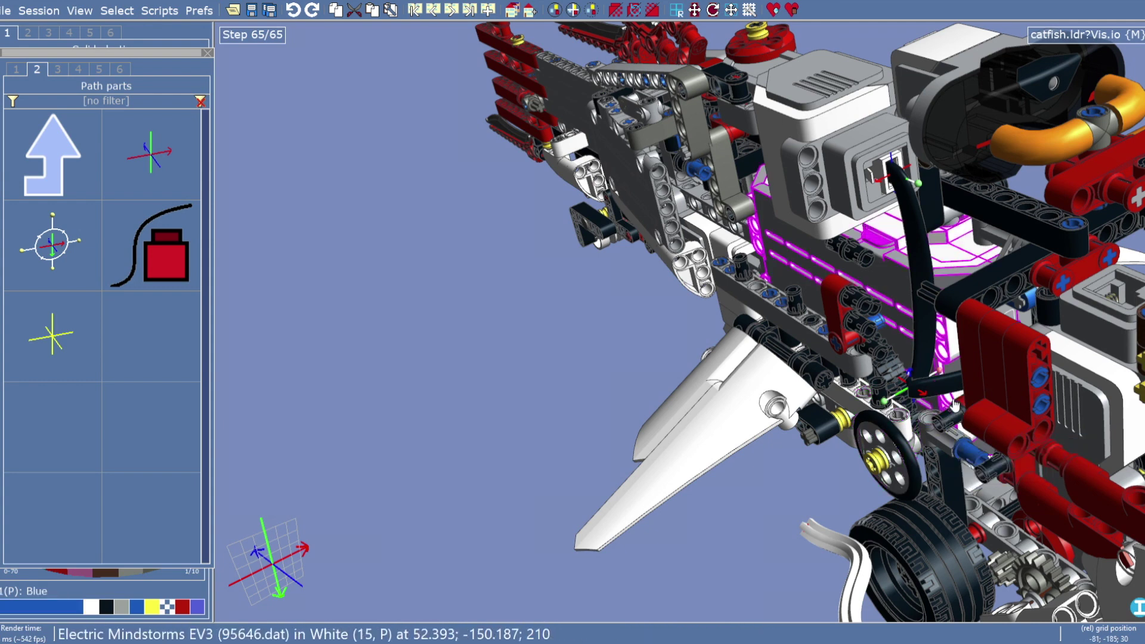
# Move the black cable's middle path point up across the model to X=29.393, Y=-296.187, Z=88
pyautogui.click(924, 395)
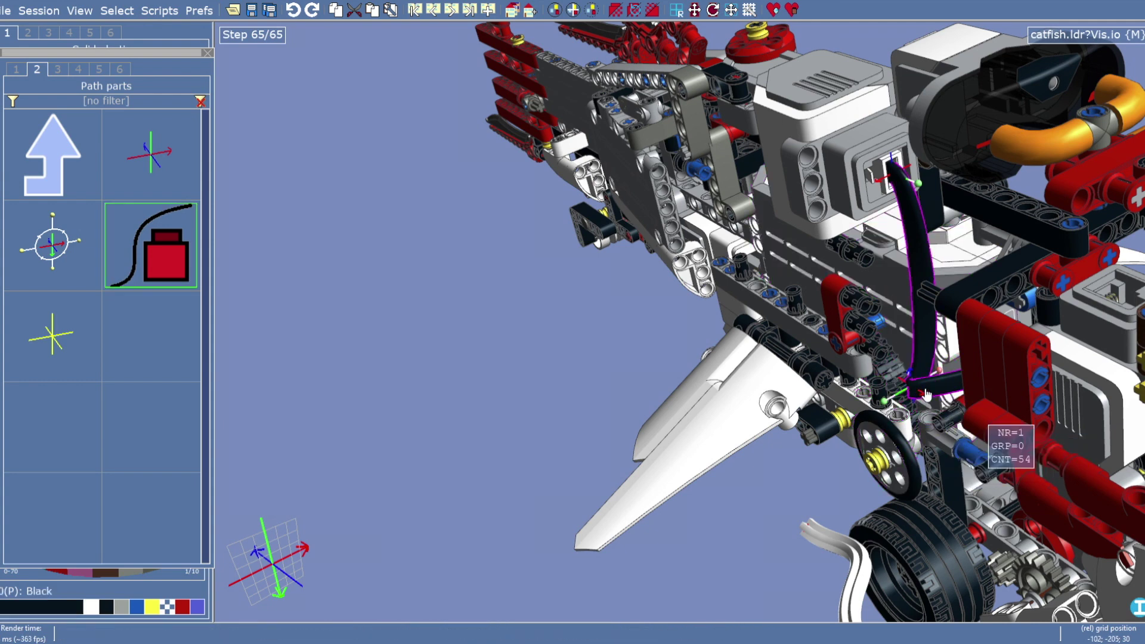
pyautogui.moveTo(925, 395); pyautogui.dragTo(843, 477, button='right')
pyautogui.click(831, 514)
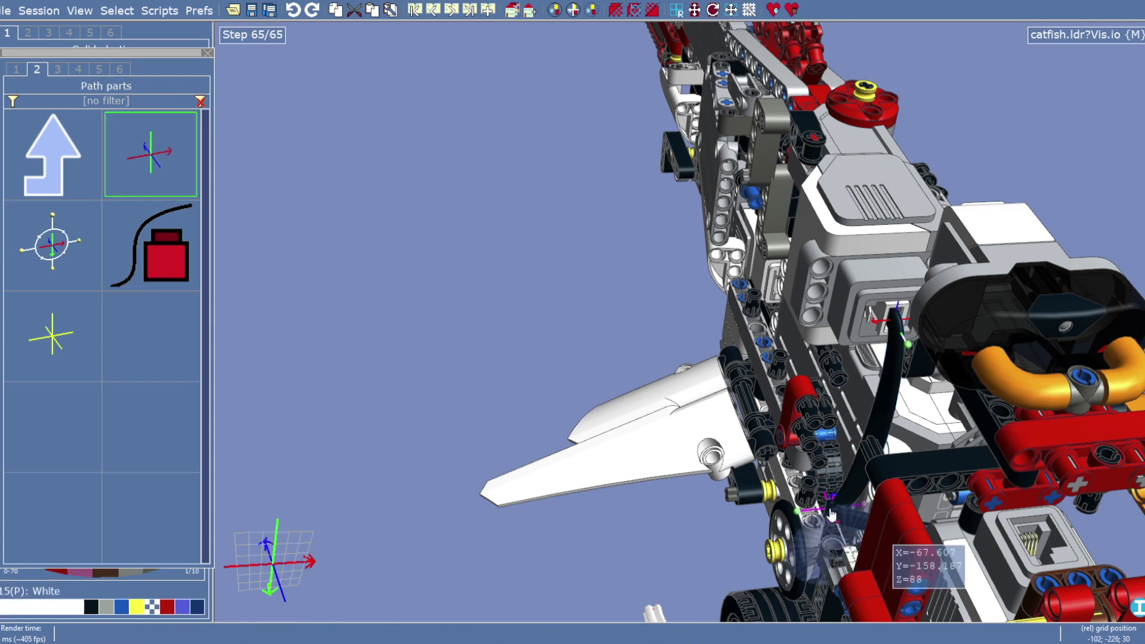
pyautogui.moveTo(838, 525); pyautogui.dragTo(928, 480, button='right')
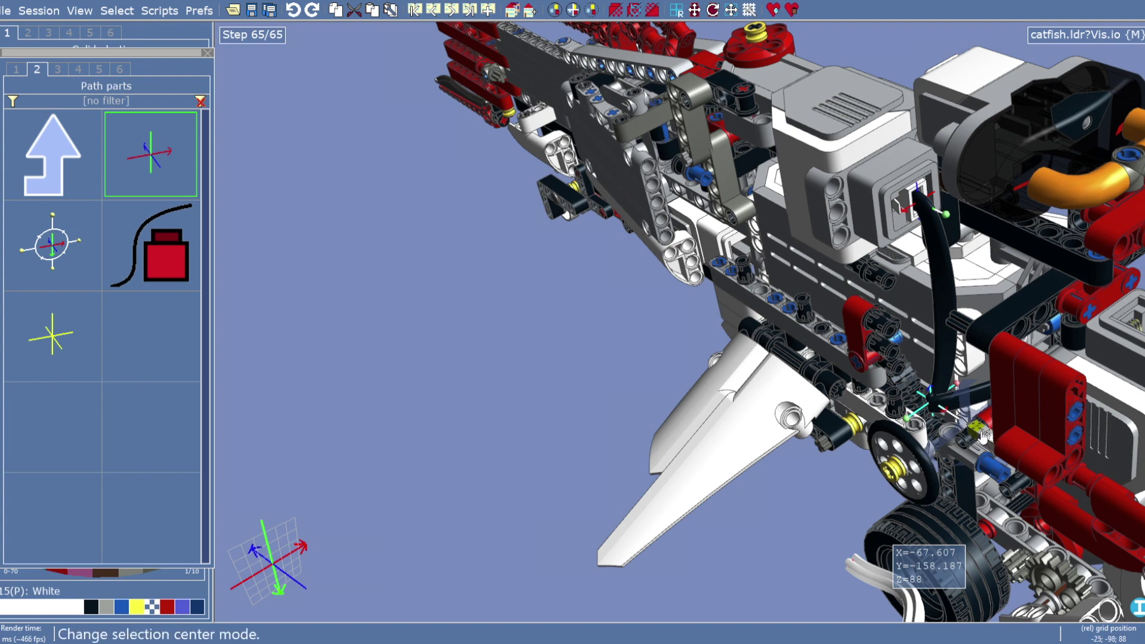
pyautogui.moveTo(983, 435); pyautogui.dragTo(926, 315)
pyautogui.moveTo(926, 315); pyautogui.dragTo(882, 307, button='right')
pyautogui.moveTo(697, 363); pyautogui.dragTo(1106, 162)
pyautogui.moveTo(1033, 177); pyautogui.dragTo(869, 323, button='right')
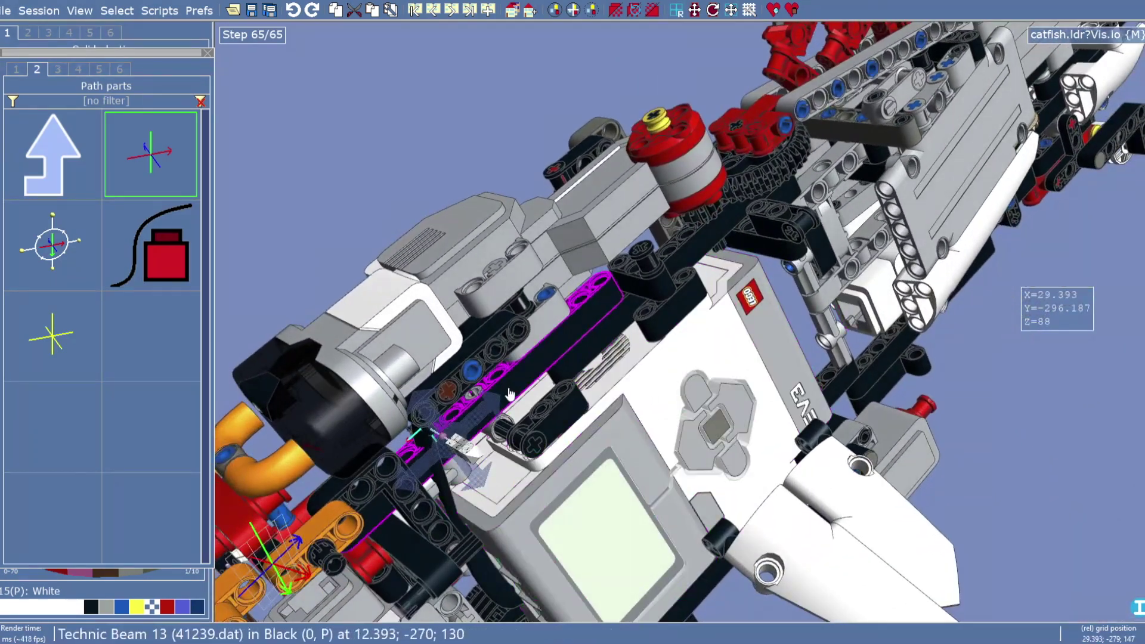
# Bring the cable's path point over the EV3 brick's upper edge to X=74.393, Y=-242.187, Z=82
pyautogui.moveTo(474, 482); pyautogui.dragTo(505, 522)
pyautogui.moveTo(527, 458); pyautogui.dragTo(572, 430)
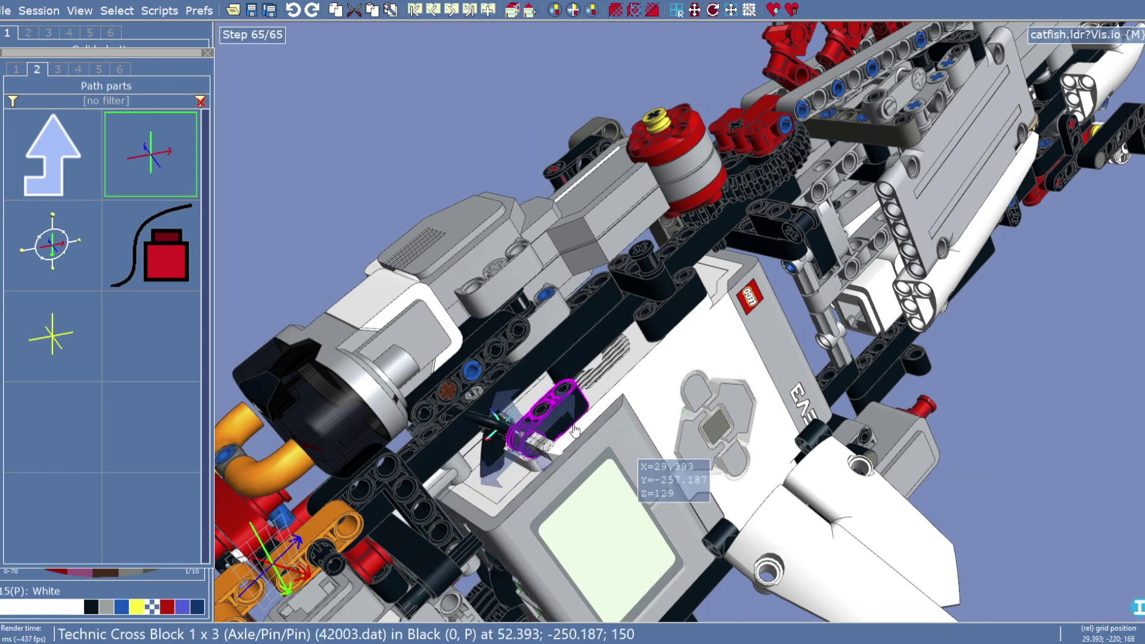
pyautogui.moveTo(503, 488); pyautogui.dragTo(509, 535)
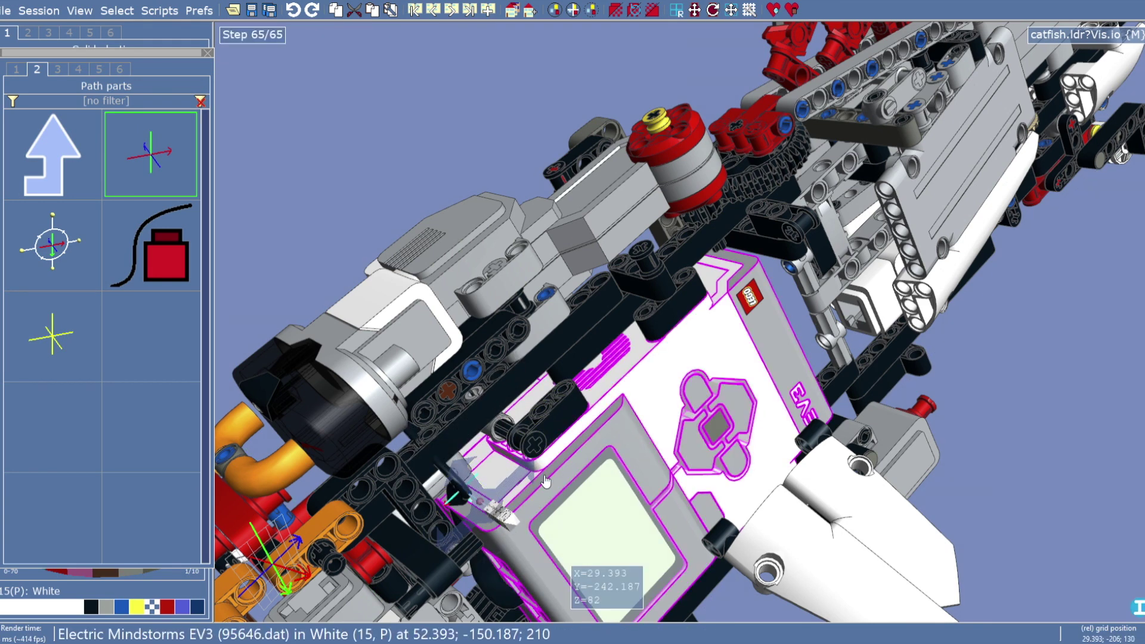
pyautogui.moveTo(545, 552); pyautogui.dragTo(478, 500, button='right')
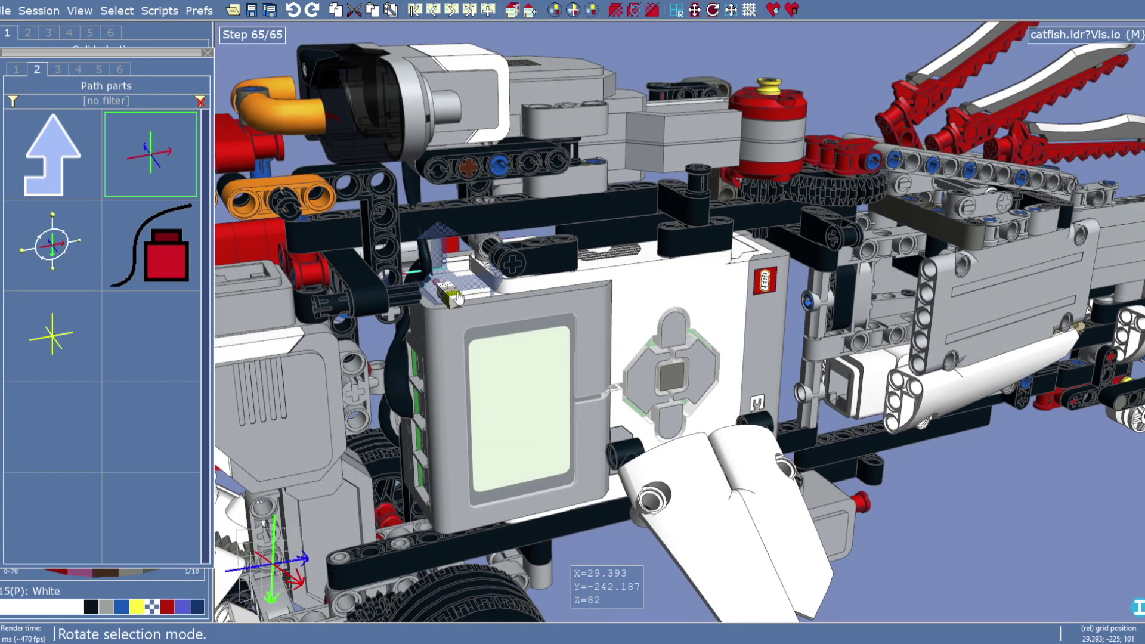
pyautogui.moveTo(475, 297); pyautogui.dragTo(570, 386, button='right')
pyautogui.moveTo(637, 511); pyautogui.dragTo(783, 585)
pyautogui.moveTo(783, 585); pyautogui.dragTo(484, 350, button='right')
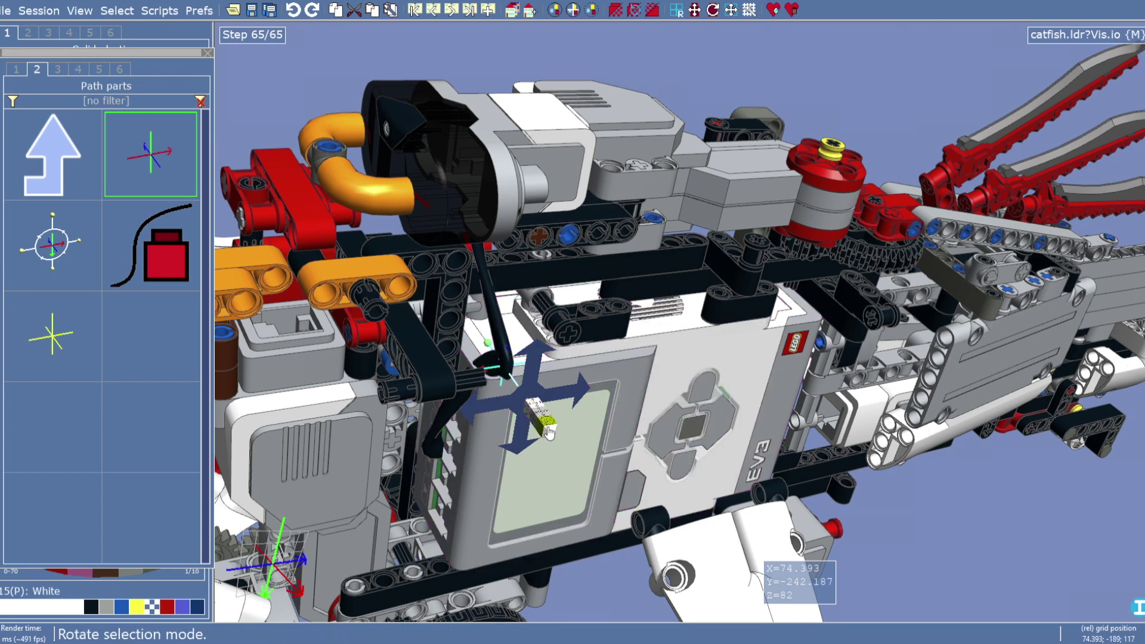
# Rotate the path point above the EV3 brick about several axes to redirect the cable's bend
pyautogui.moveTo(553, 429); pyautogui.dragTo(552, 428)
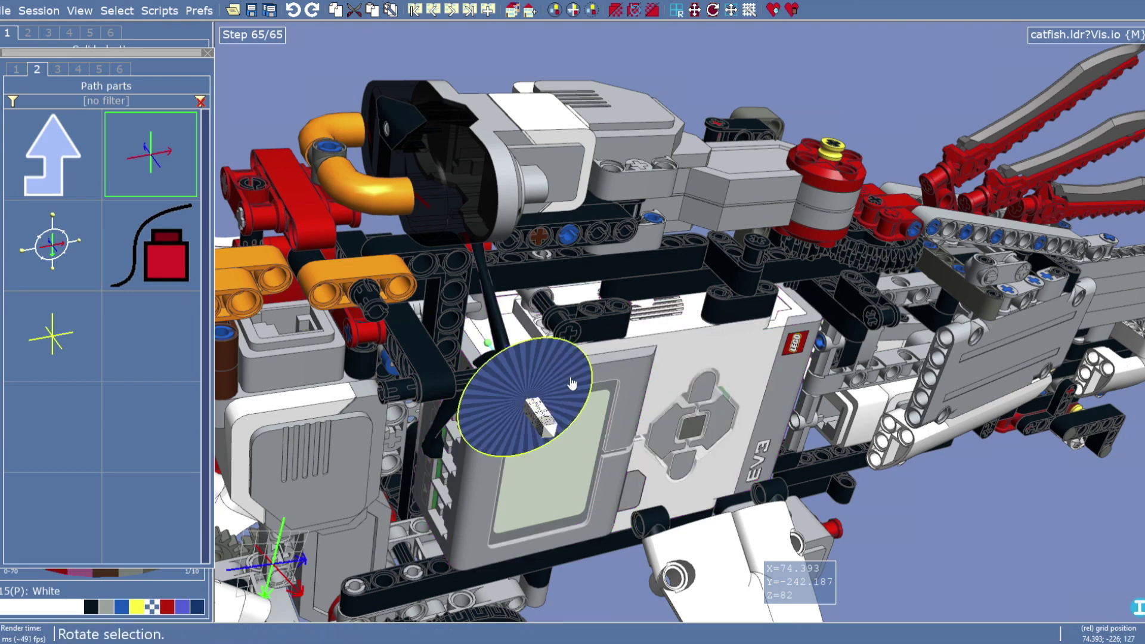
pyautogui.moveTo(568, 378); pyautogui.dragTo(491, 395)
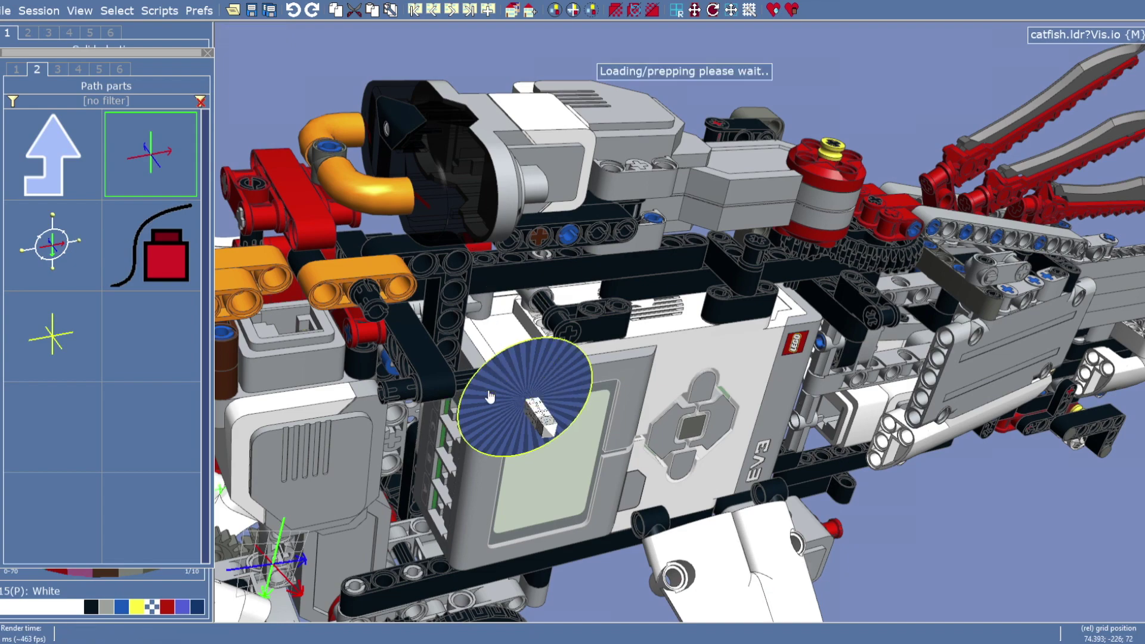
pyautogui.moveTo(547, 488)
pyautogui.mouseDown(button='right')
pyautogui.moveTo(557, 518)
pyautogui.moveTo(589, 516)
pyautogui.moveTo(568, 496)
pyautogui.mouseUp(button='right')
pyautogui.moveTo(622, 519); pyautogui.dragTo(546, 499)
pyautogui.moveTo(592, 411); pyautogui.dragTo(637, 444)
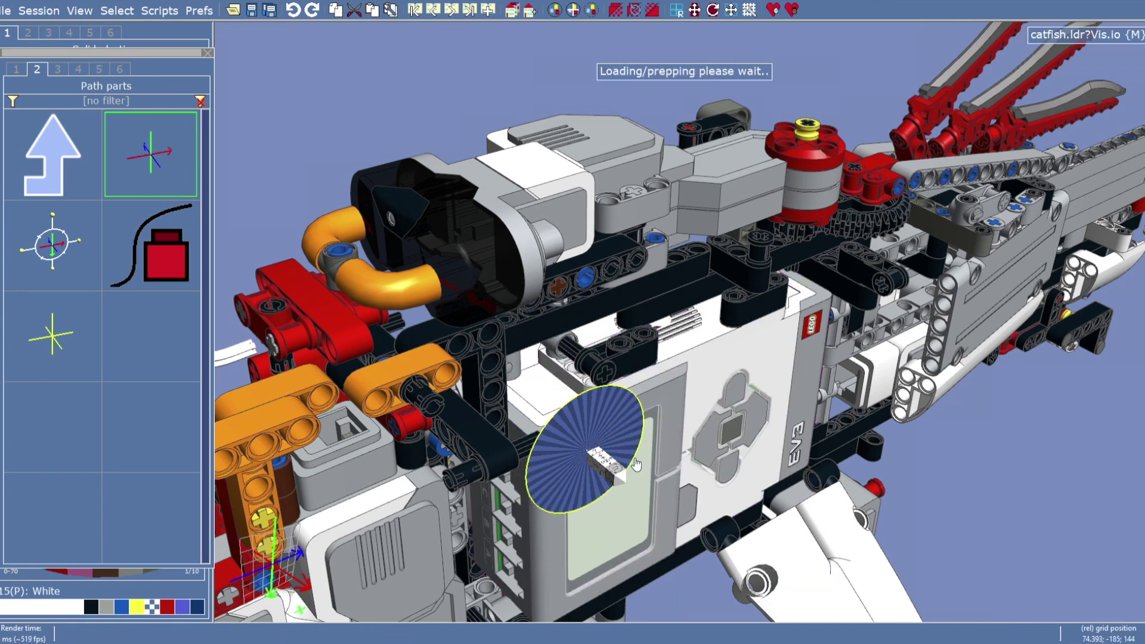
pyautogui.moveTo(606, 446); pyautogui.dragTo(552, 480, button='right')
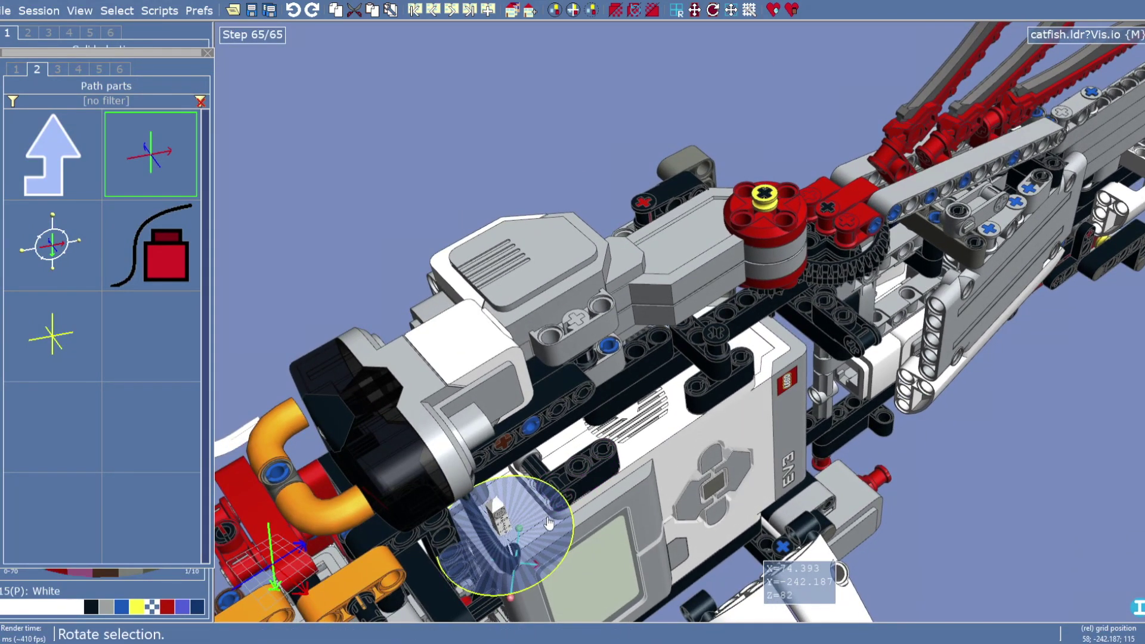
pyautogui.moveTo(545, 551); pyautogui.dragTo(528, 566)
pyautogui.moveTo(557, 529); pyautogui.dragTo(535, 559)
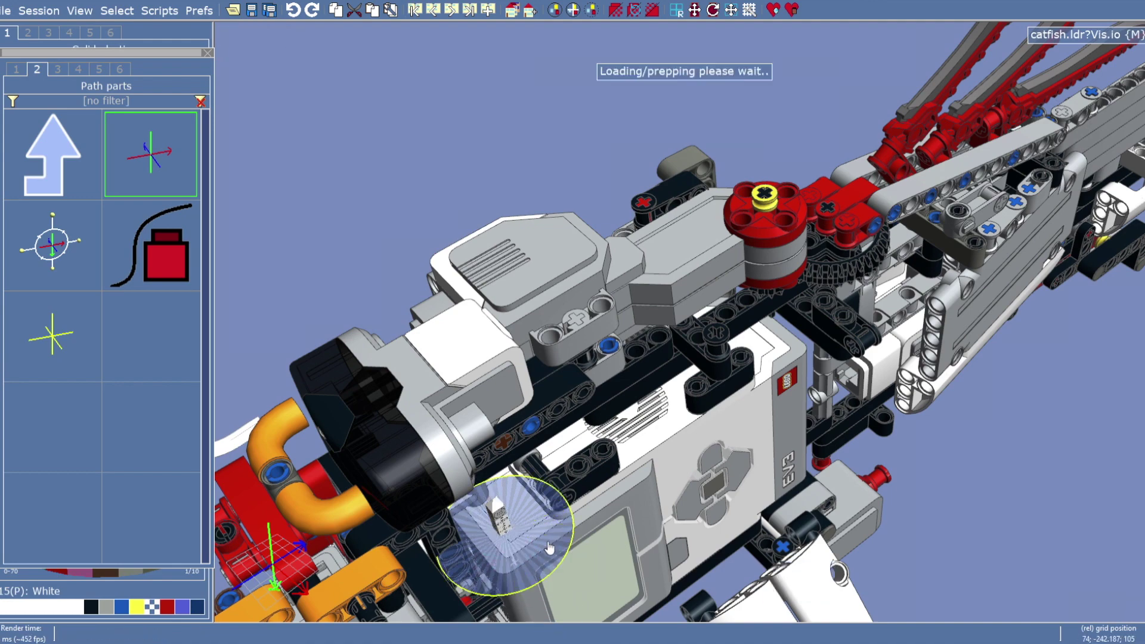
# Rotate the path point further and move it to X=74.393, Y=-269.187, Z=73
pyautogui.moveTo(535, 559); pyautogui.dragTo(495, 491, button='right')
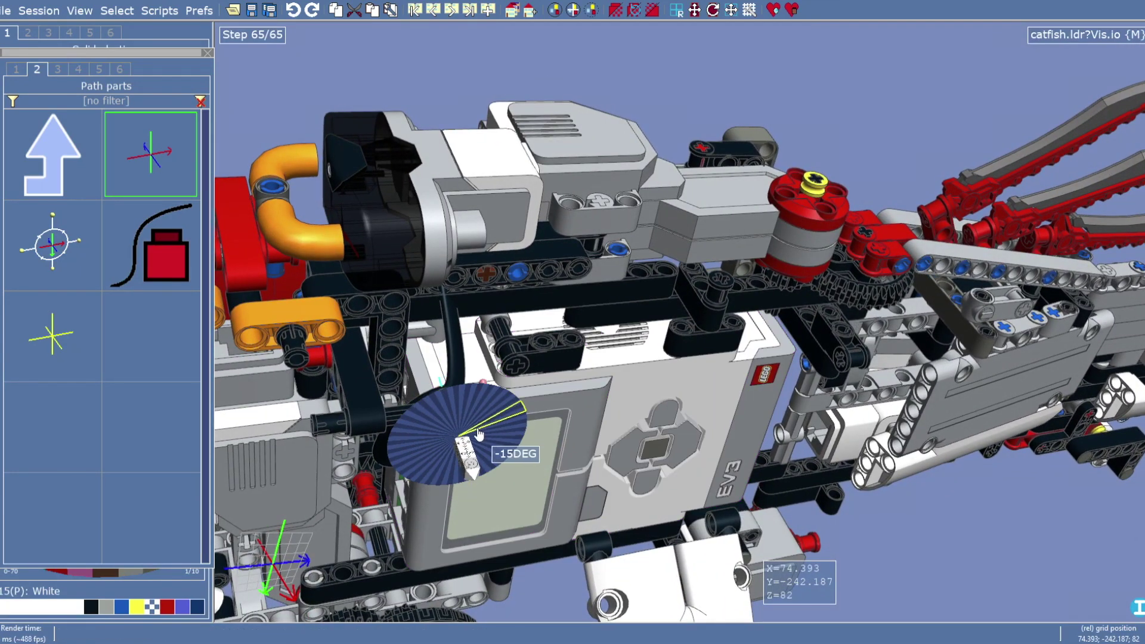
pyautogui.moveTo(479, 434); pyautogui.dragTo(417, 414)
pyautogui.click(471, 458)
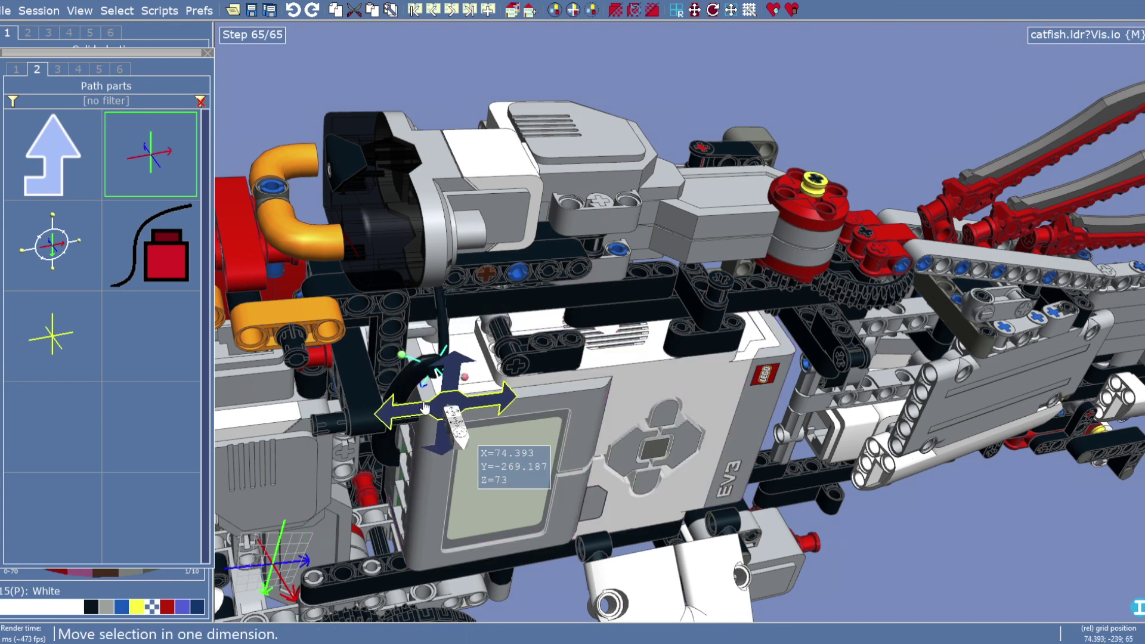
pyautogui.click(460, 438)
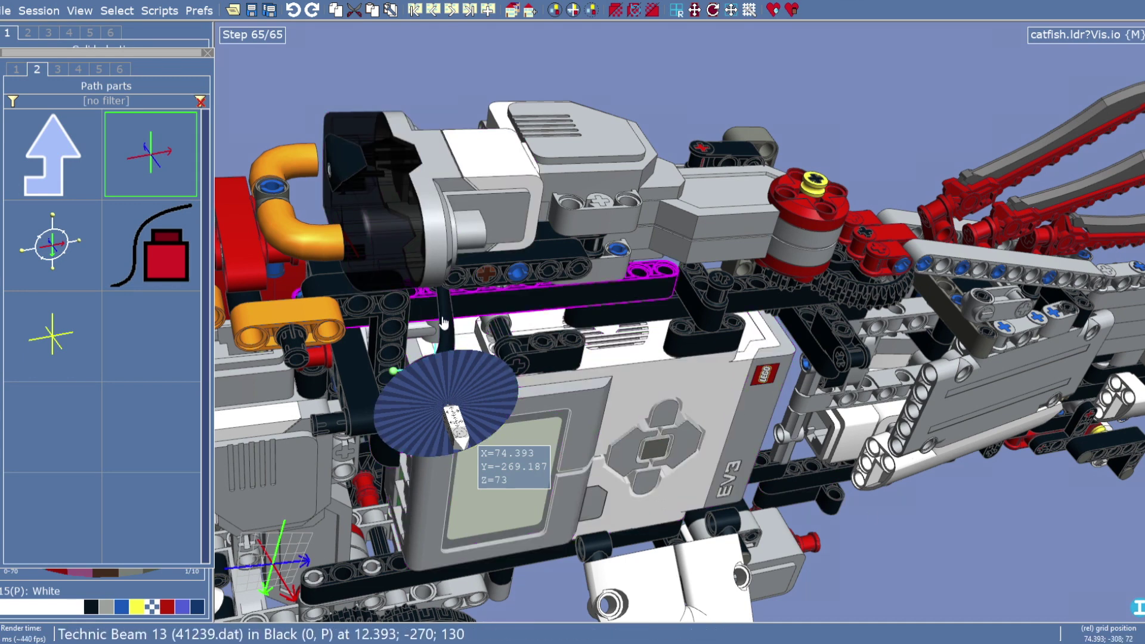
pyautogui.moveTo(444, 398); pyautogui.dragTo(402, 412, button='middle')
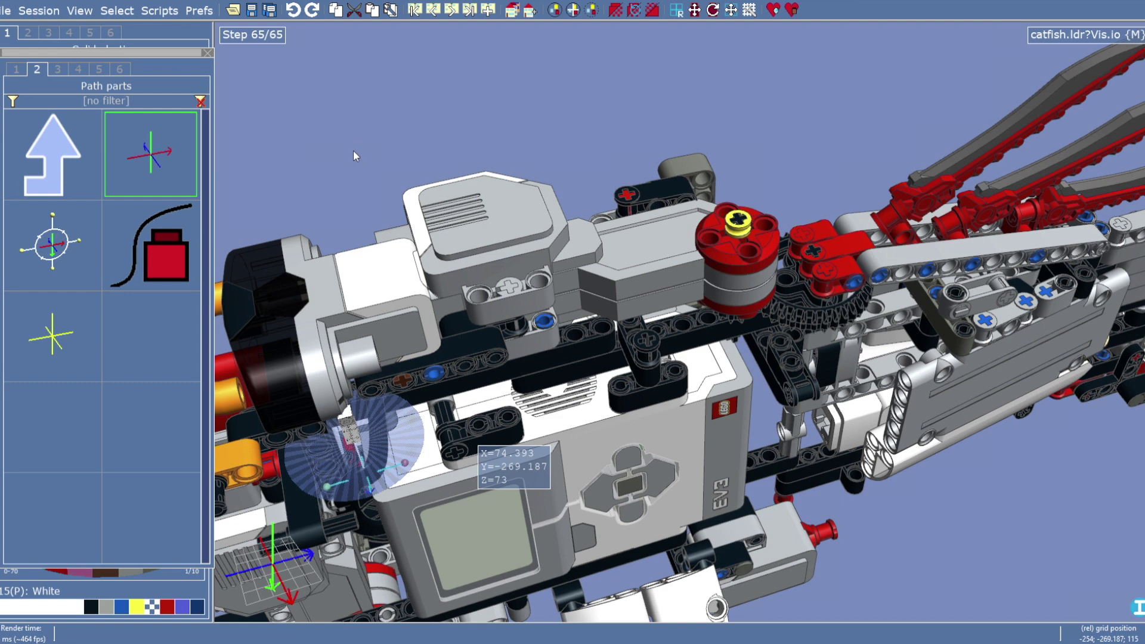
# Insert a path point into the cable's skin section above the EV3 brick at X=25.393, Y=-269.187, Z=88
pyautogui.click(380, 529)
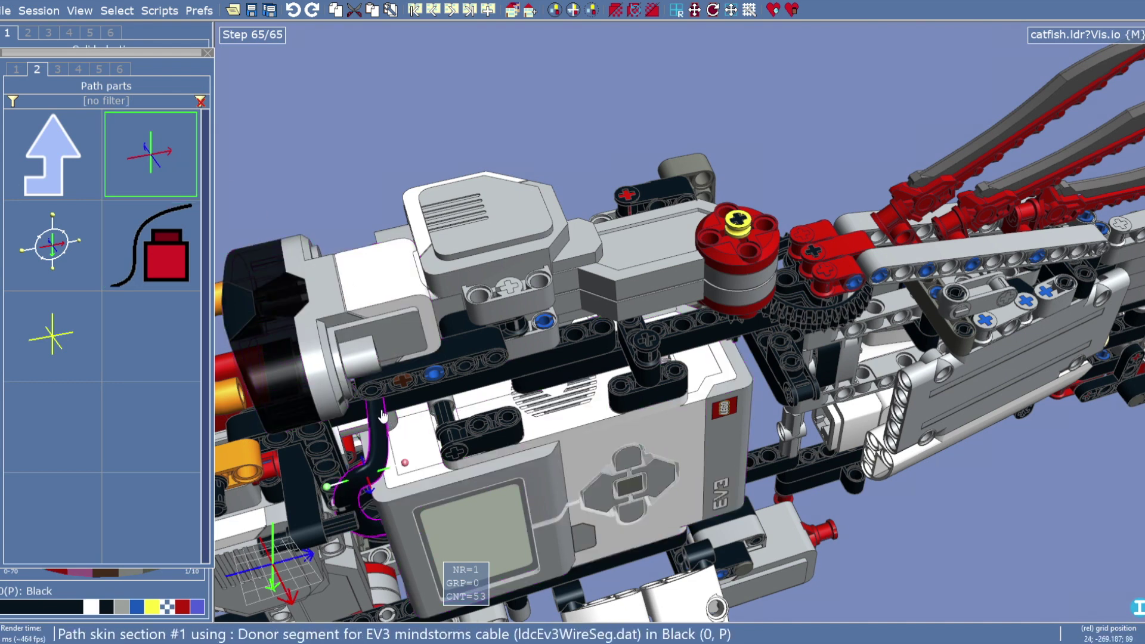
pyautogui.moveTo(380, 412)
pyautogui.mouseDown()
pyautogui.moveTo(397, 418)
pyautogui.moveTo(378, 411)
pyautogui.mouseUp()
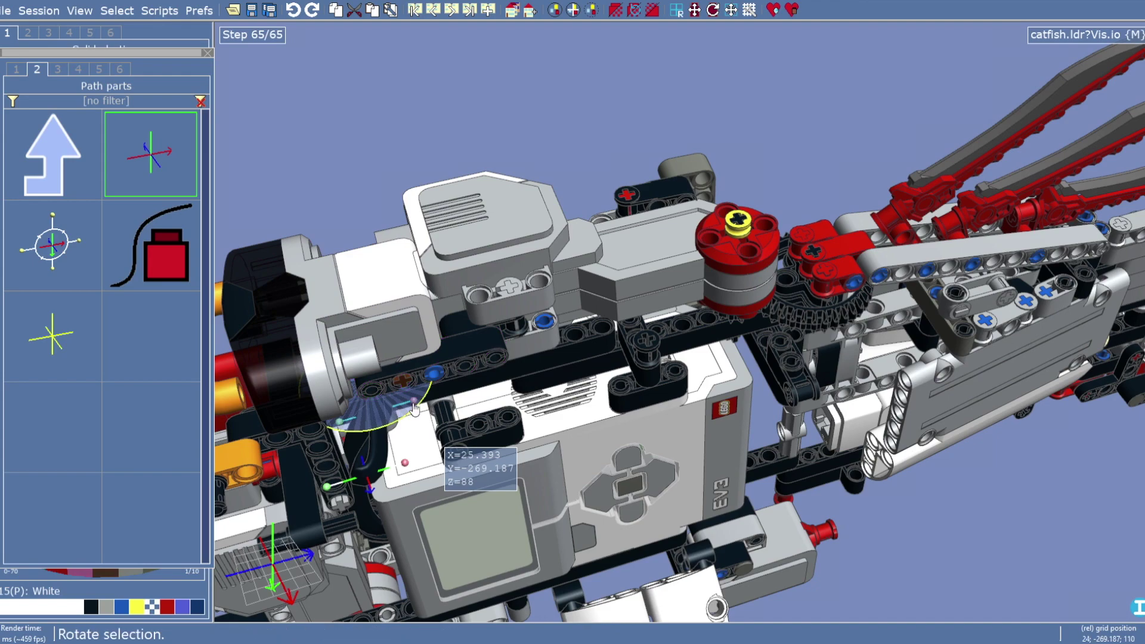
pyautogui.click(378, 442)
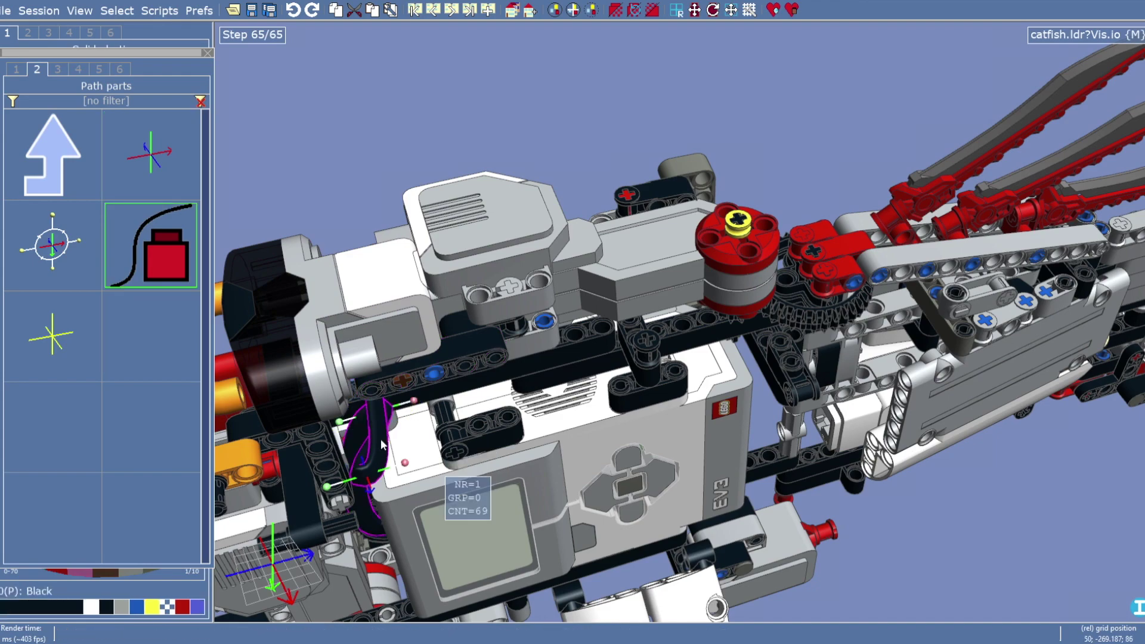
# Move the path point at the EV3 brick's upper edge along the brick to X=74.393, Y=-269.187, Z=153
pyautogui.moveTo(380, 442); pyautogui.dragTo(406, 412, button='middle')
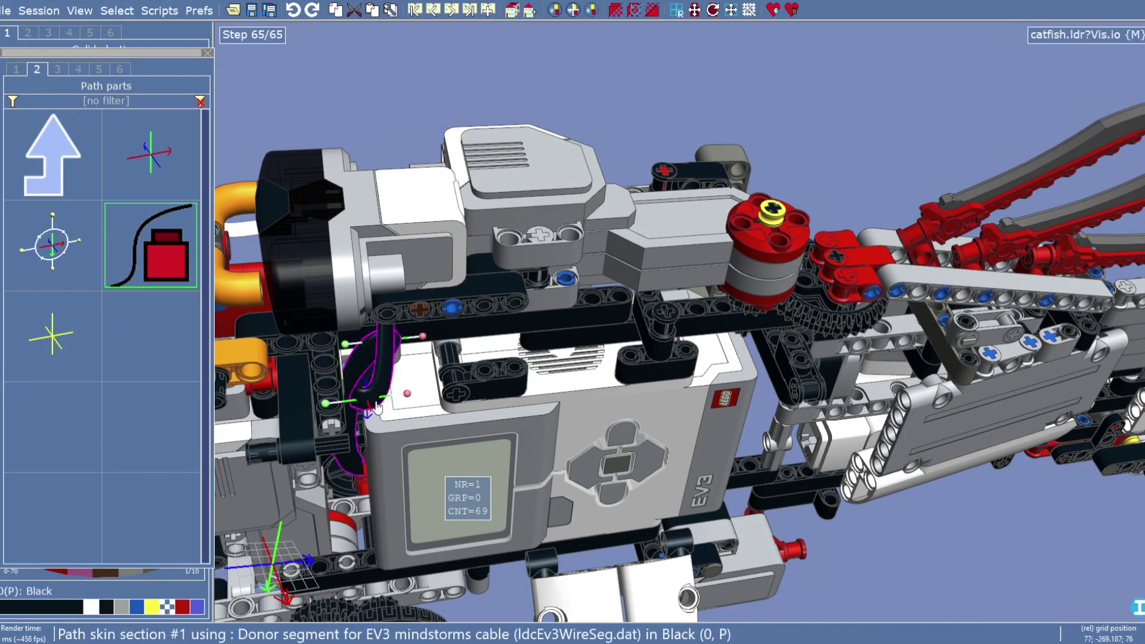
pyautogui.moveTo(371, 406); pyautogui.dragTo(372, 405)
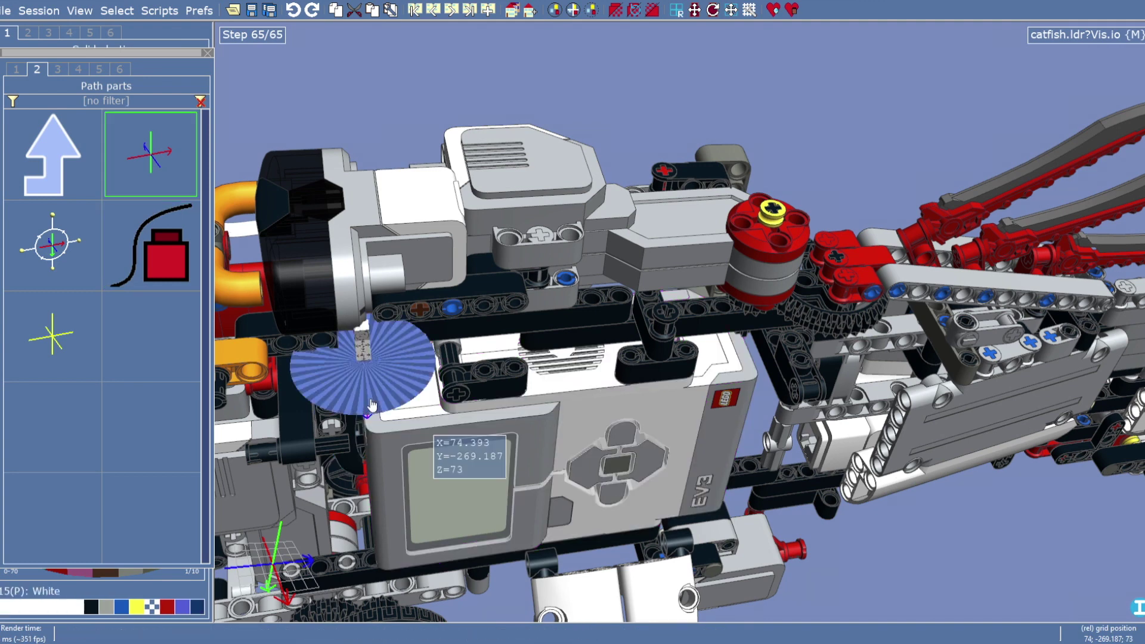
pyautogui.click(366, 351)
pyautogui.moveTo(431, 365); pyautogui.dragTo(558, 357)
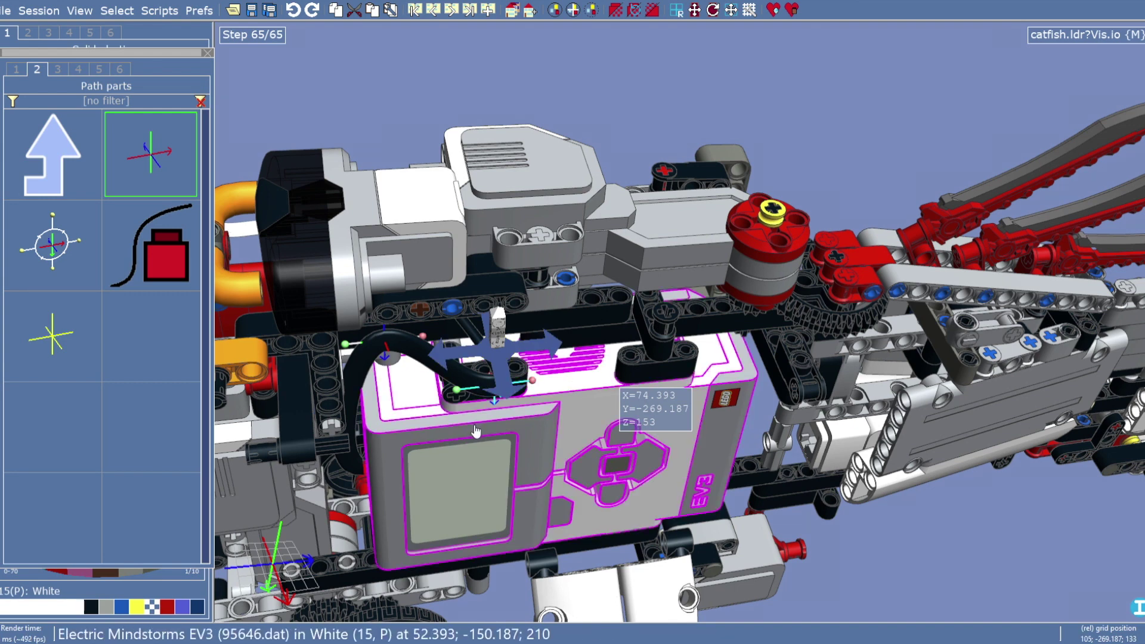
# Insert a path point into the cable's skin section above the EV3 brick and move it to X=43.393, Y=-269.187, Z=49
pyautogui.click(420, 353)
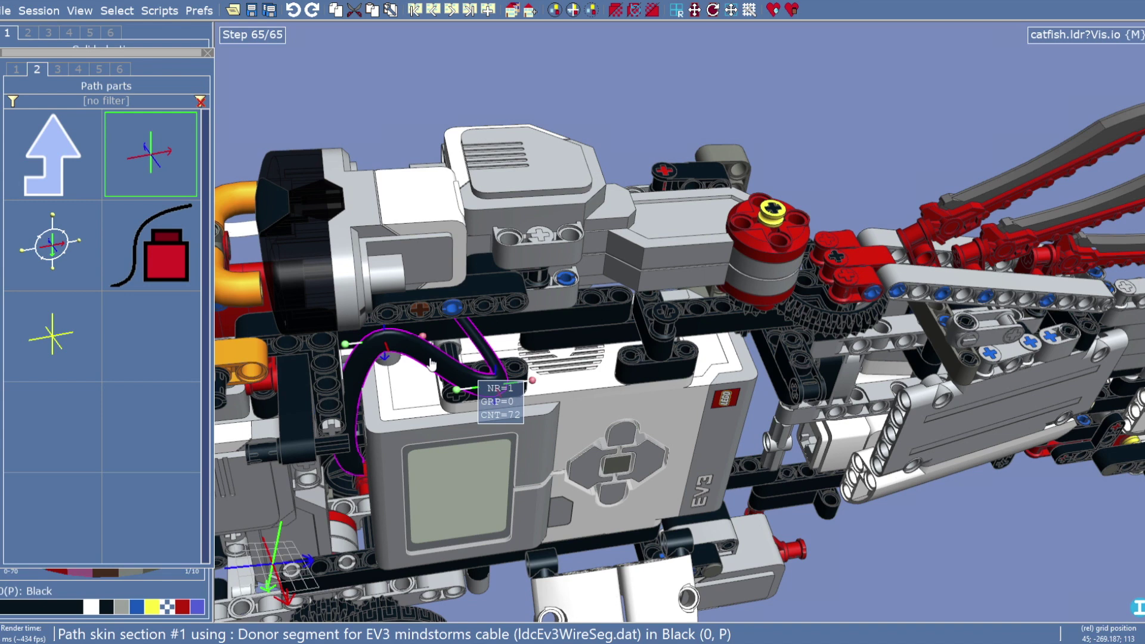
pyautogui.moveTo(431, 365); pyautogui.dragTo(430, 357)
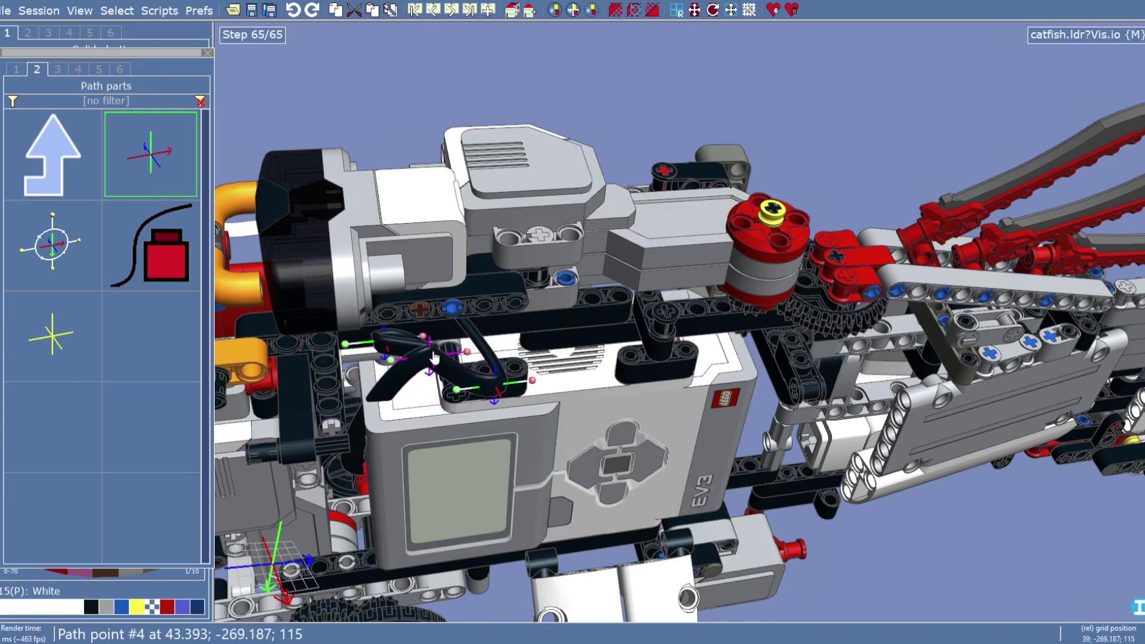
pyautogui.moveTo(431, 358); pyautogui.dragTo(432, 365)
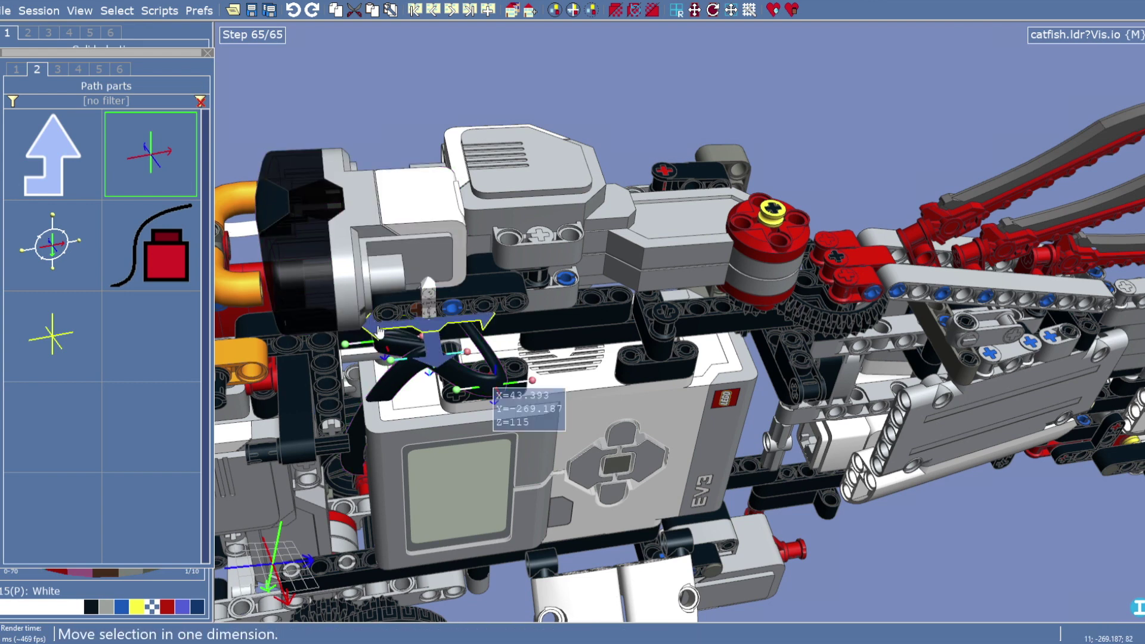
pyautogui.moveTo(370, 325); pyautogui.dragTo(264, 335)
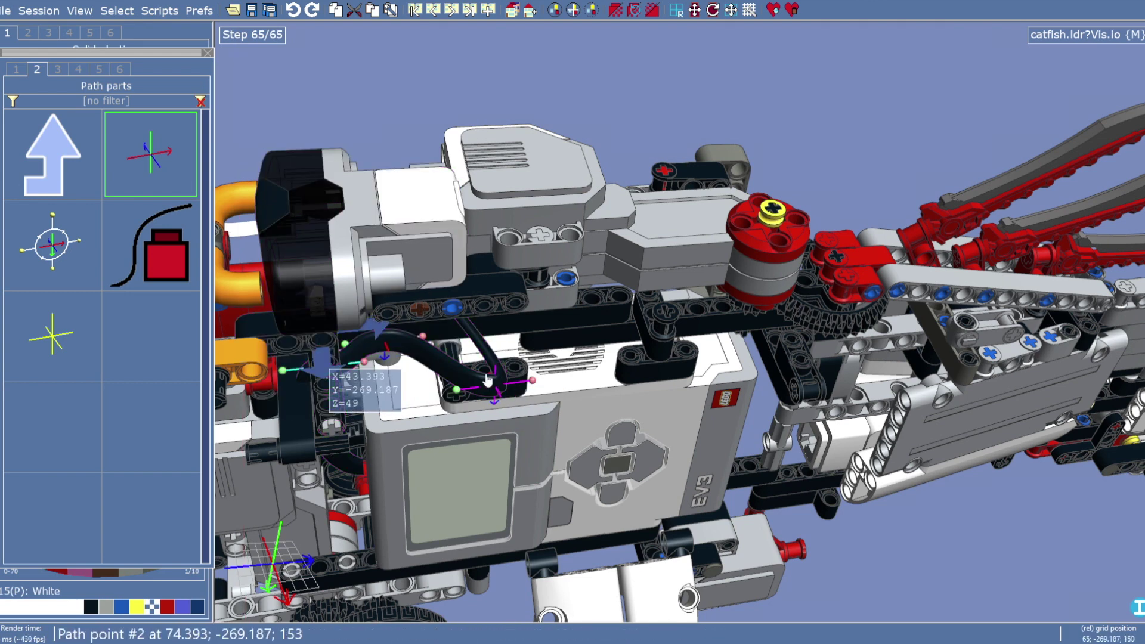
# Move path point #2 to X=-148.607, Z=96 and path point #3 to X=70.393, Z=123, both at Y=-269.187
pyautogui.click(392, 342)
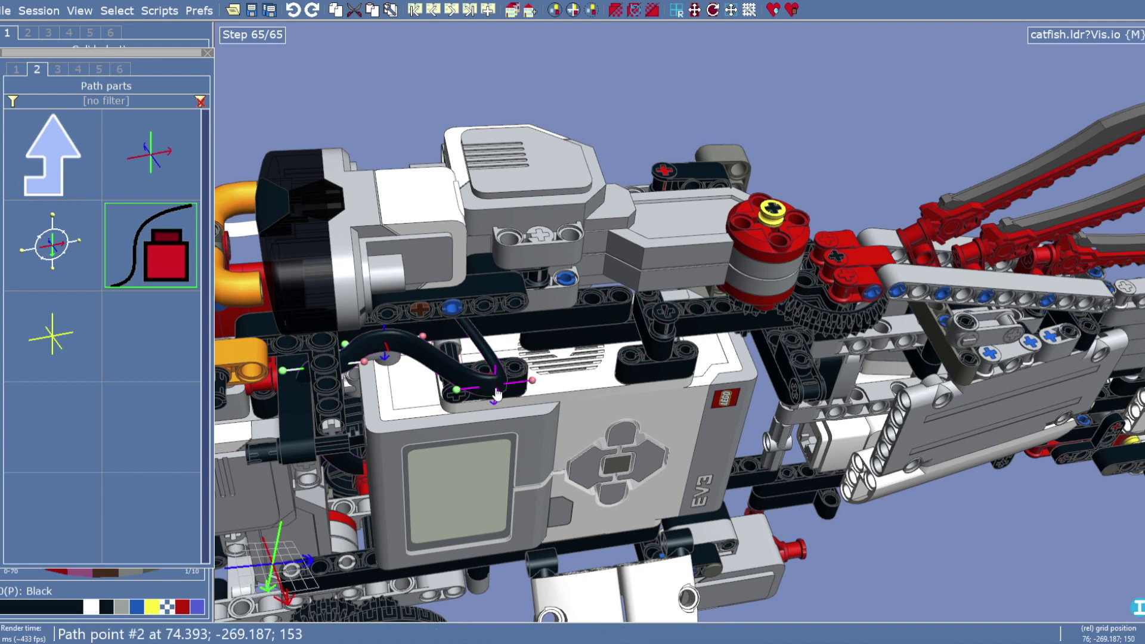
pyautogui.click(500, 394)
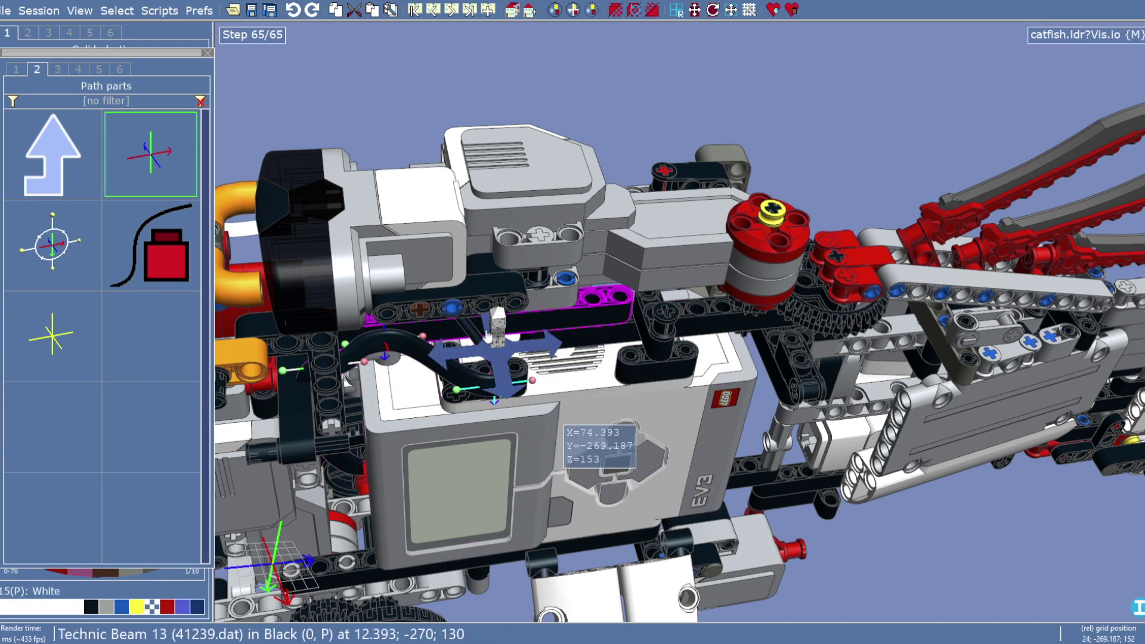
pyautogui.moveTo(489, 327); pyautogui.dragTo(339, 158)
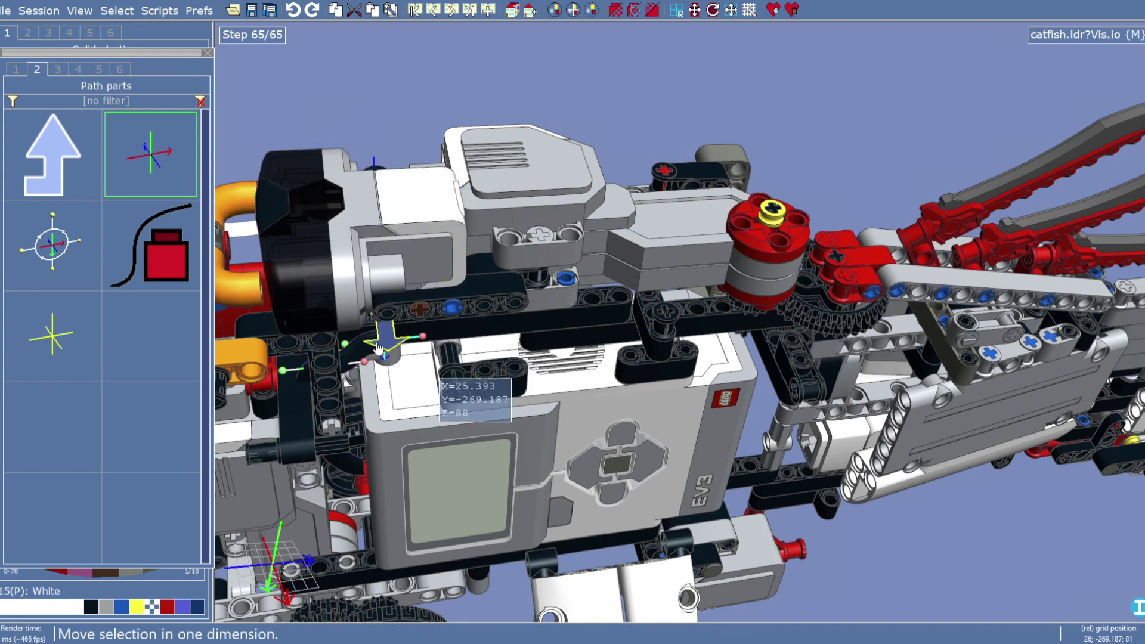
pyautogui.moveTo(397, 347); pyautogui.dragTo(511, 356)
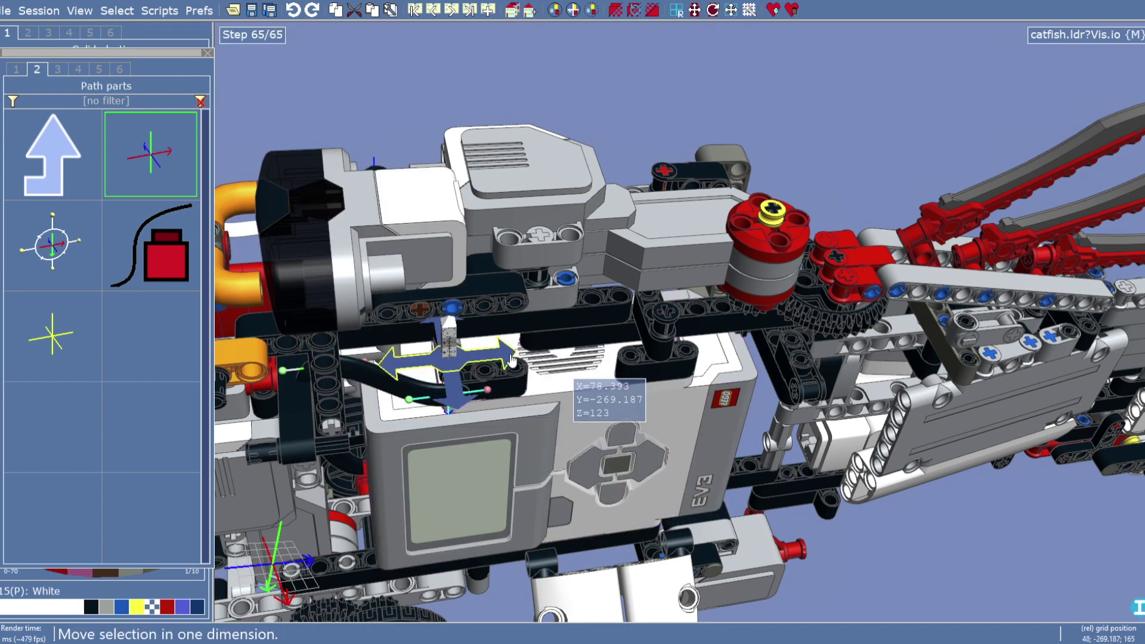
pyautogui.moveTo(443, 327); pyautogui.dragTo(442, 318)
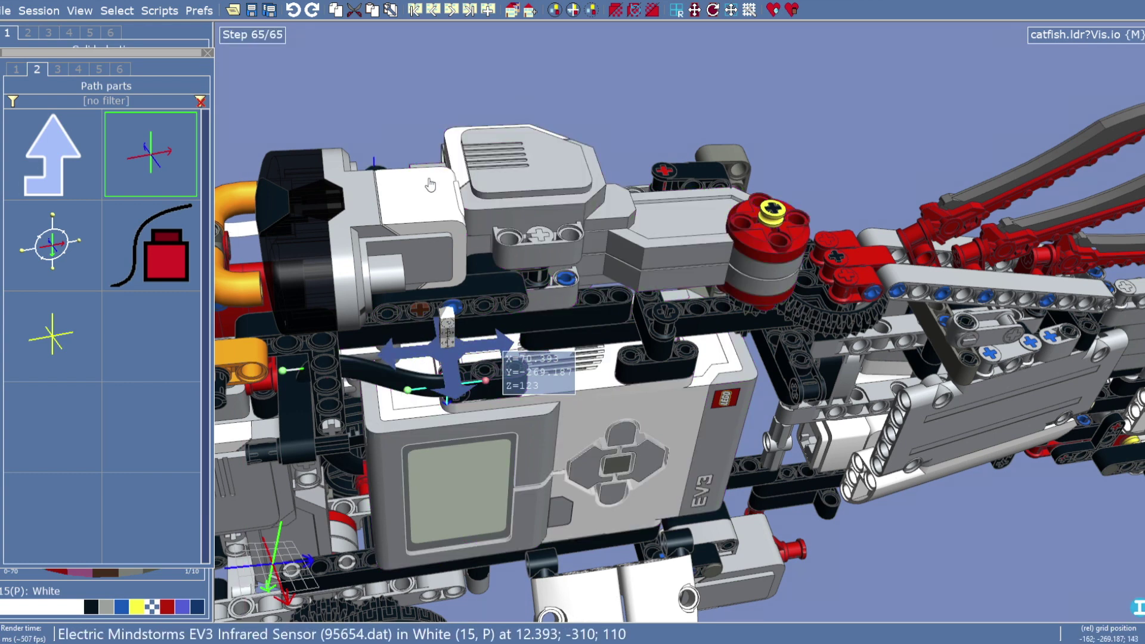
# Move path point #4 near the EV3 brick's upper corner to X=79.393, Y=-269.187, Z=80
pyautogui.click(311, 379)
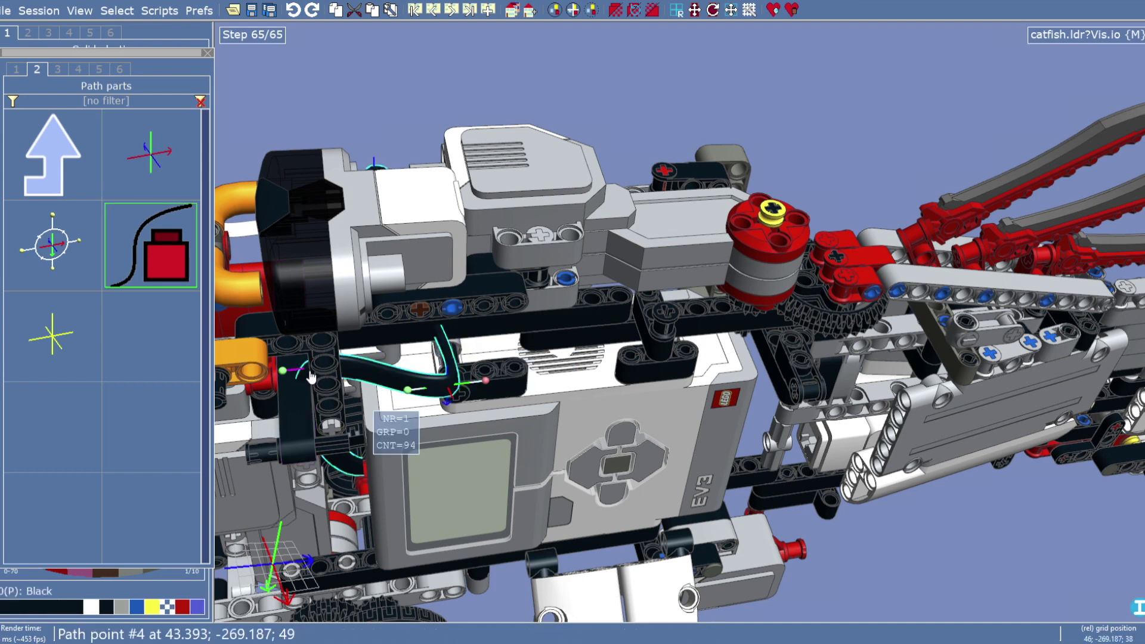
pyautogui.click(310, 379)
pyautogui.moveTo(377, 328); pyautogui.dragTo(406, 412)
pyautogui.moveTo(406, 412); pyautogui.dragTo(446, 409, button='right')
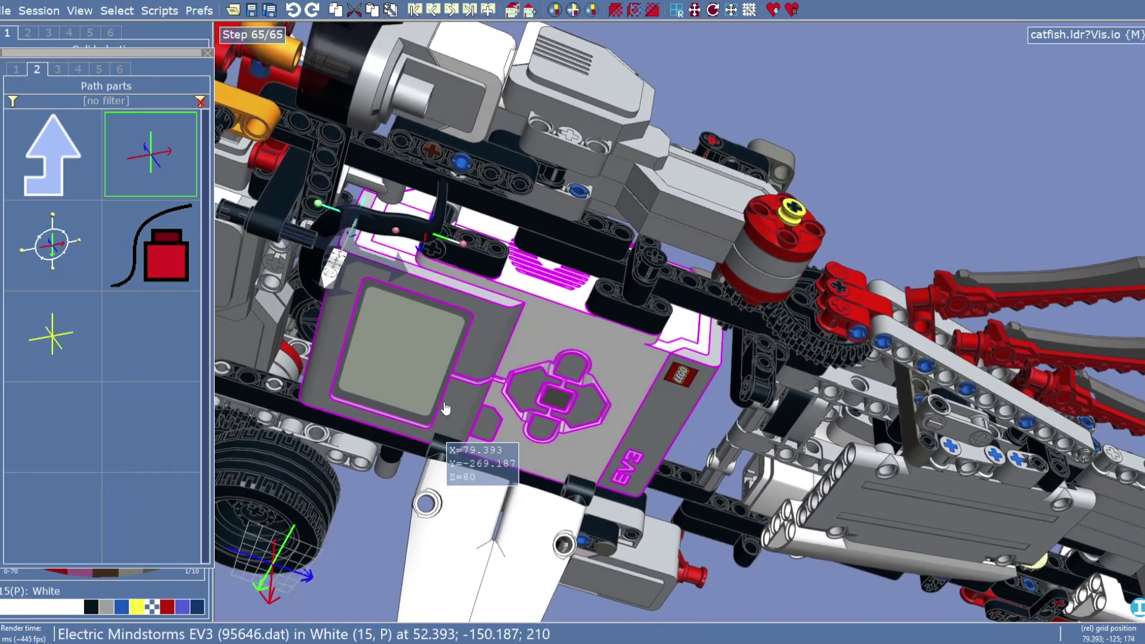
# Rotate path point #4 to redirect the cable's bend around the EV3 brick's corner, and move it to Z=89
pyautogui.moveTo(408, 340); pyautogui.dragTo(358, 403, button='right')
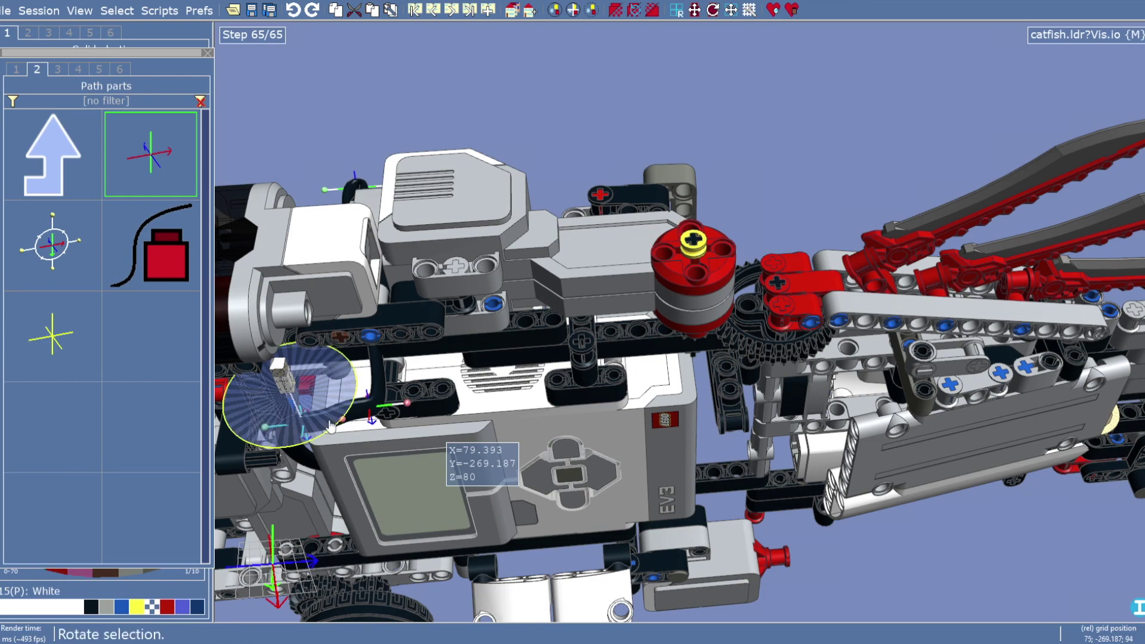
pyautogui.moveTo(286, 374); pyautogui.dragTo(184, 457, button='right')
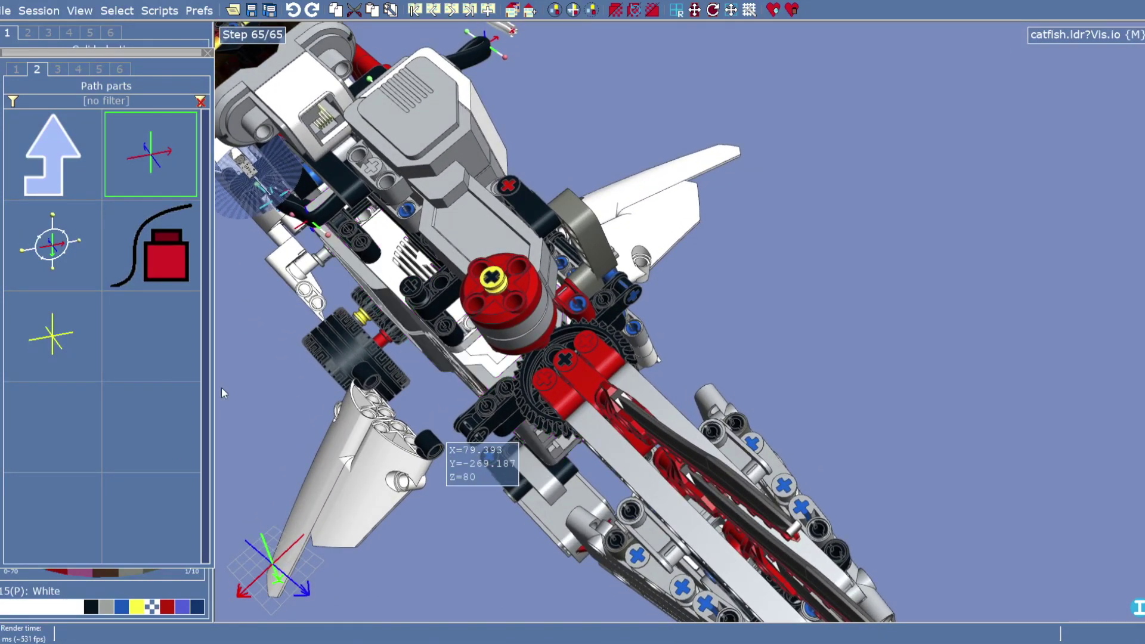
pyautogui.moveTo(222, 362); pyautogui.dragTo(452, 427, button='middle')
pyautogui.moveTo(452, 427); pyautogui.dragTo(525, 310, button='right')
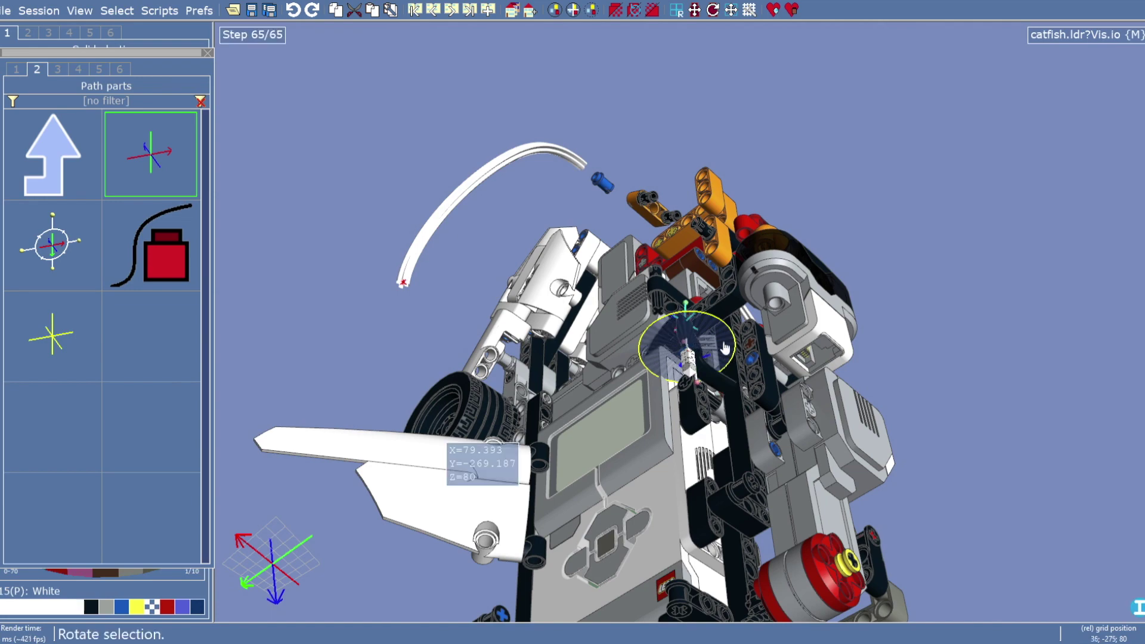
pyautogui.moveTo(623, 272); pyautogui.dragTo(674, 441, button='right')
pyautogui.scroll(5, 727, 286)
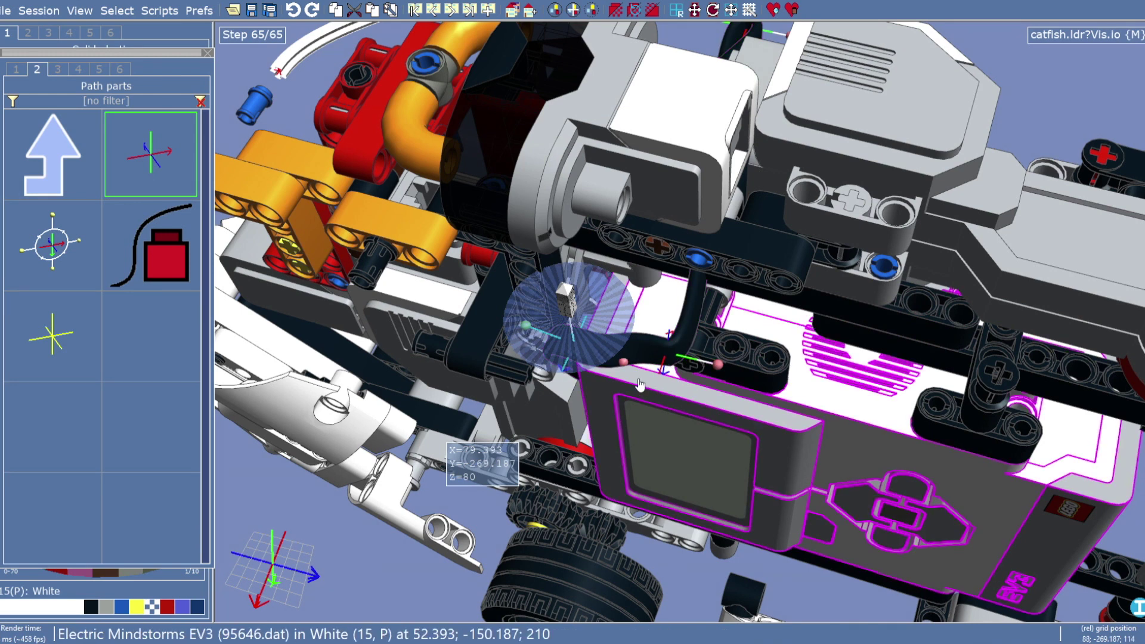
pyautogui.click(570, 308)
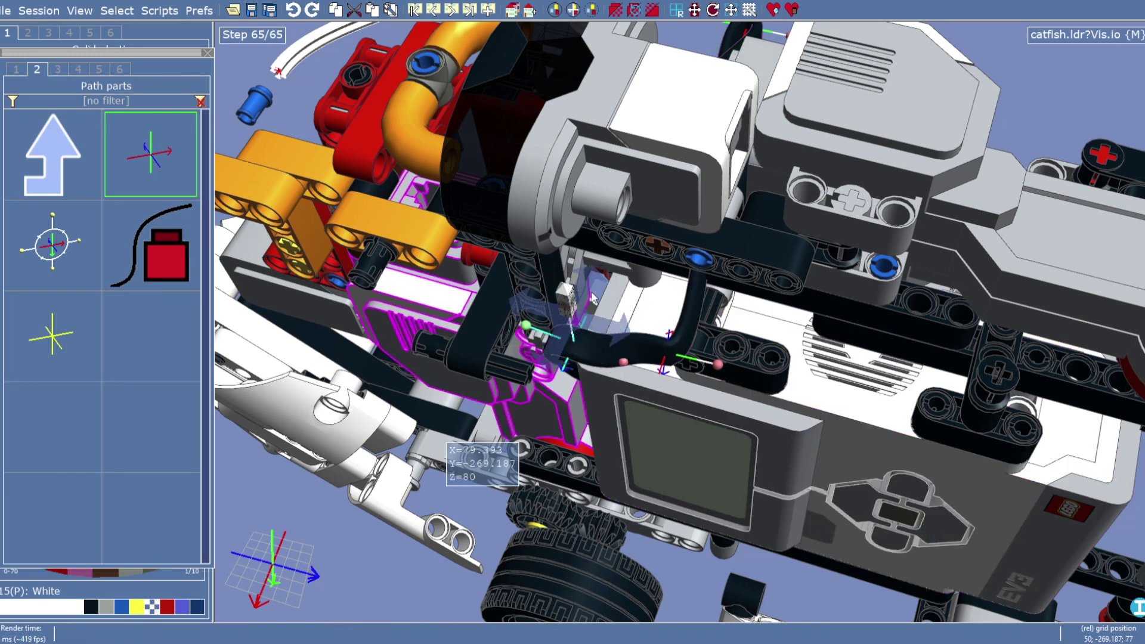
pyautogui.moveTo(594, 291); pyautogui.dragTo(760, 373)
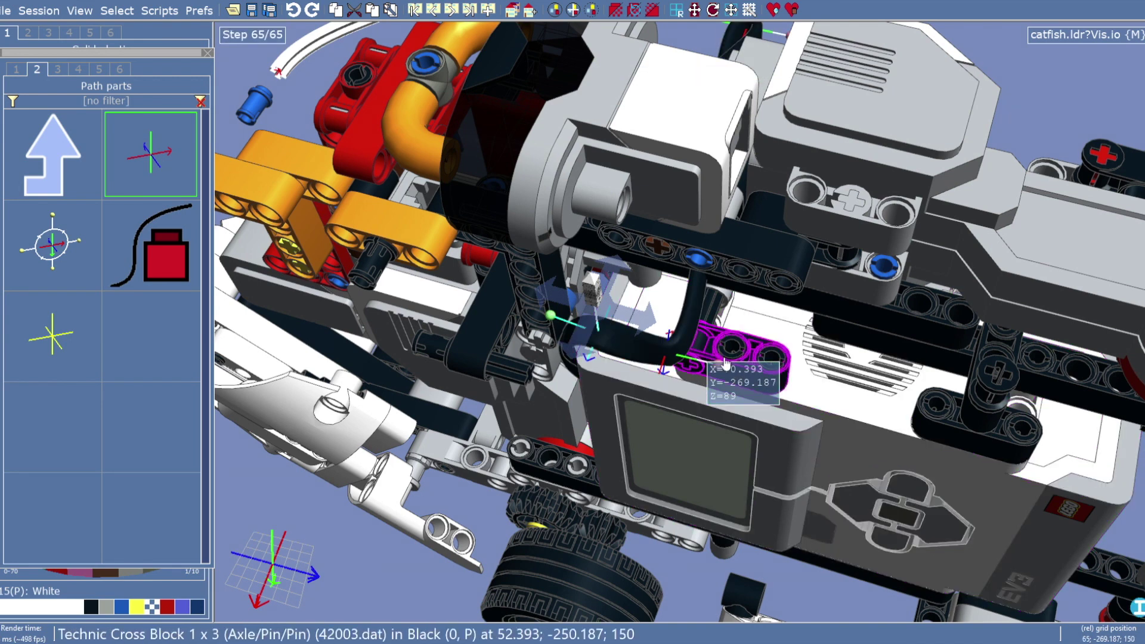
# Reposition the cable's path point beside the cross block on the EV3 brick to X=52.393, Y=-249.187, Z=122
pyautogui.click(675, 356)
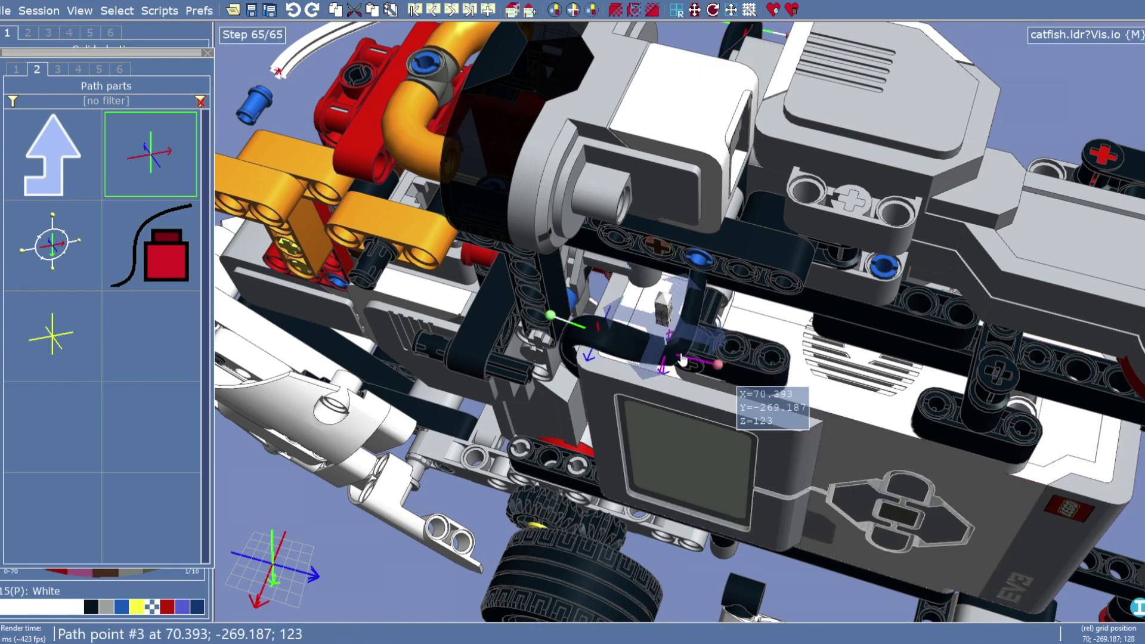
pyautogui.moveTo(684, 303); pyautogui.dragTo(734, 322)
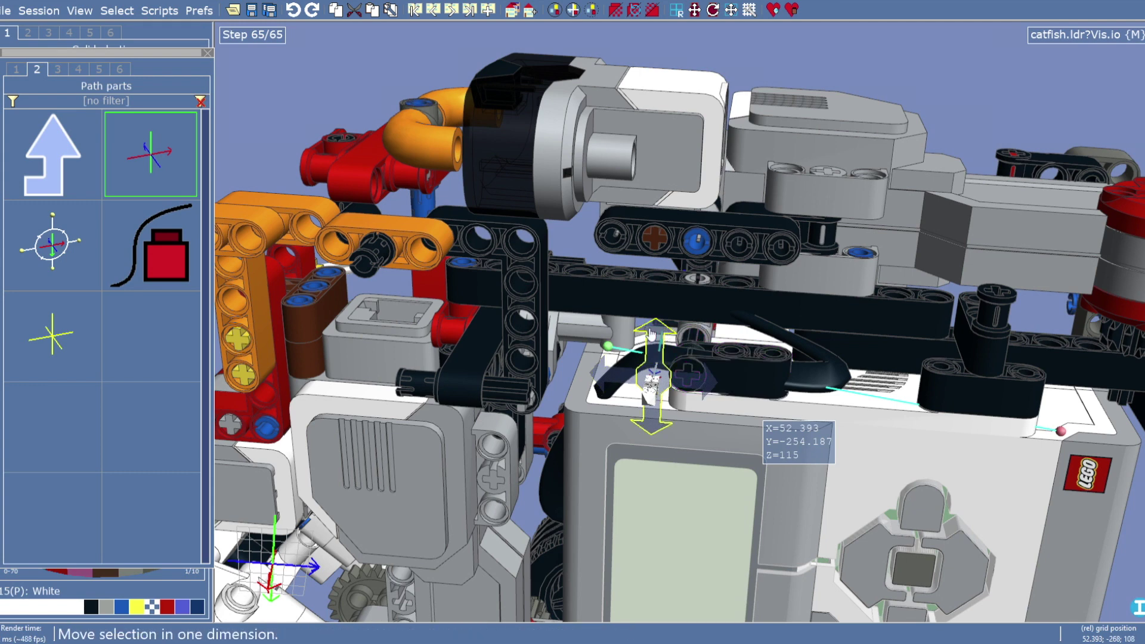
pyautogui.moveTo(653, 336); pyautogui.dragTo(654, 342)
pyautogui.moveTo(679, 383); pyautogui.dragTo(693, 385)
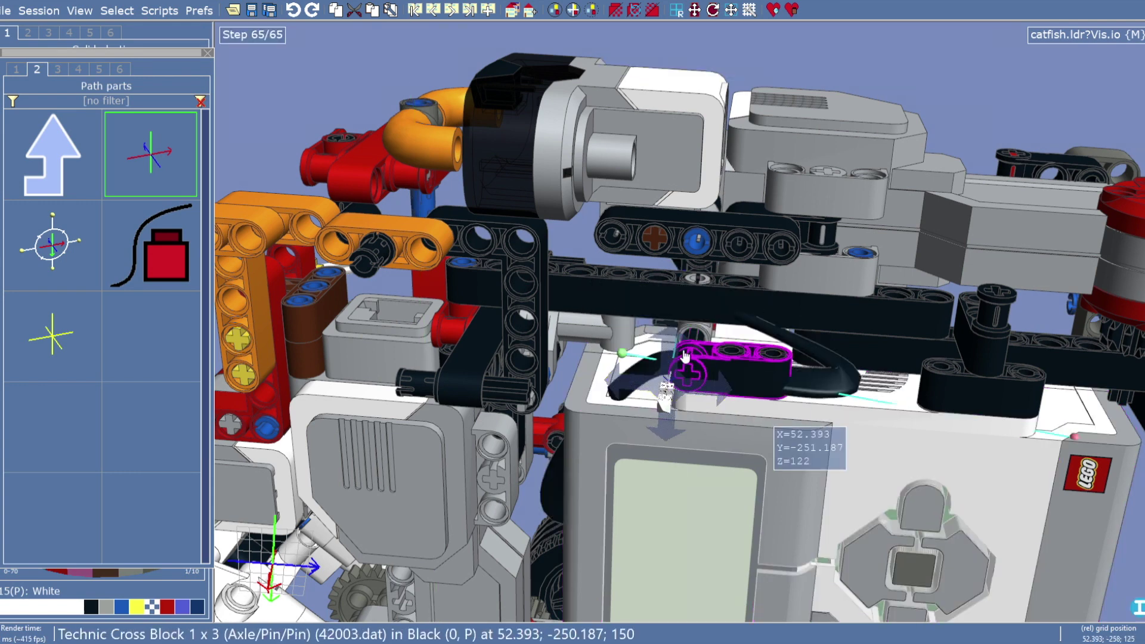
pyautogui.moveTo(666, 340); pyautogui.dragTo(667, 316)
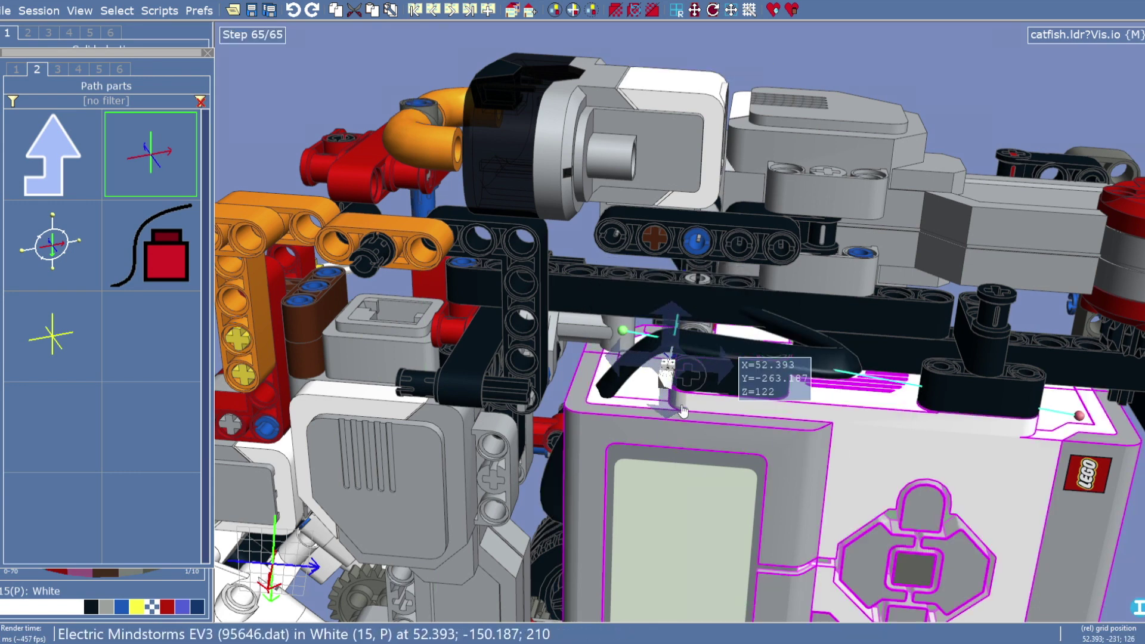
pyautogui.moveTo(682, 410); pyautogui.dragTo(679, 439)
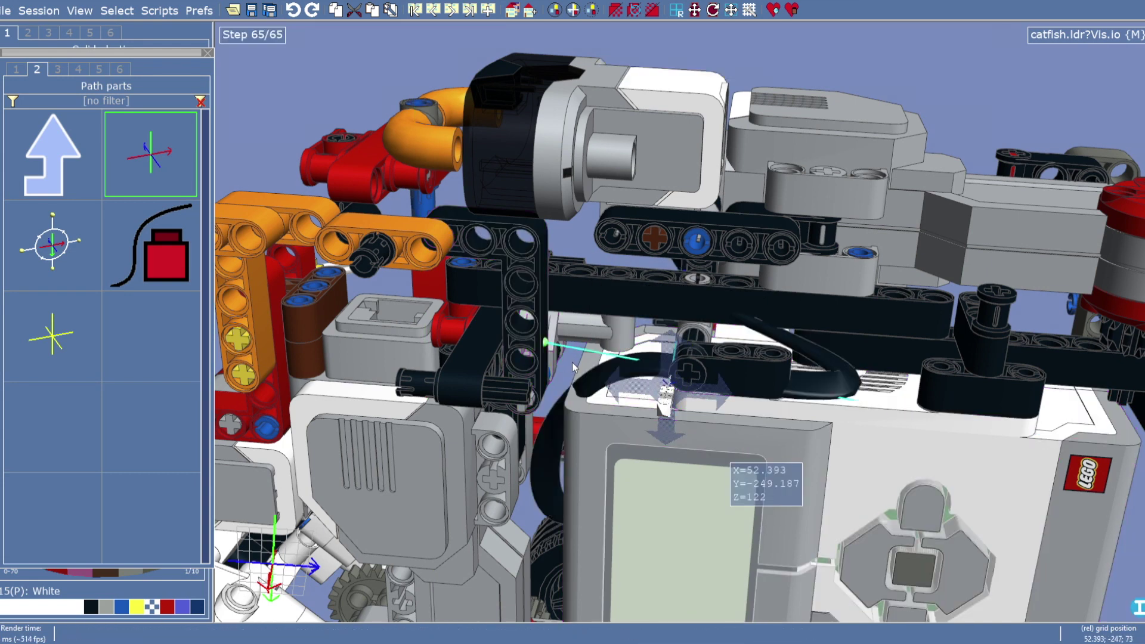
# Lengthen the next control point of path point #4 to about 86 and shift the path point beside the cross block to X=28.393
pyautogui.moveTo(517, 343); pyautogui.dragTo(506, 343)
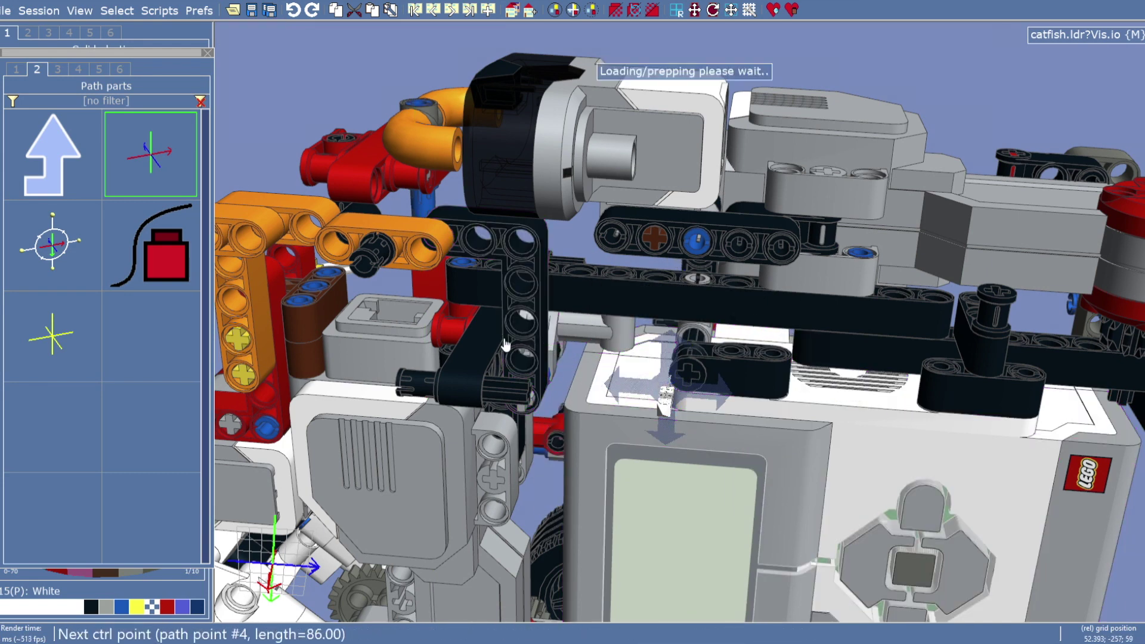
pyautogui.moveTo(644, 358); pyautogui.dragTo(653, 462, button='right')
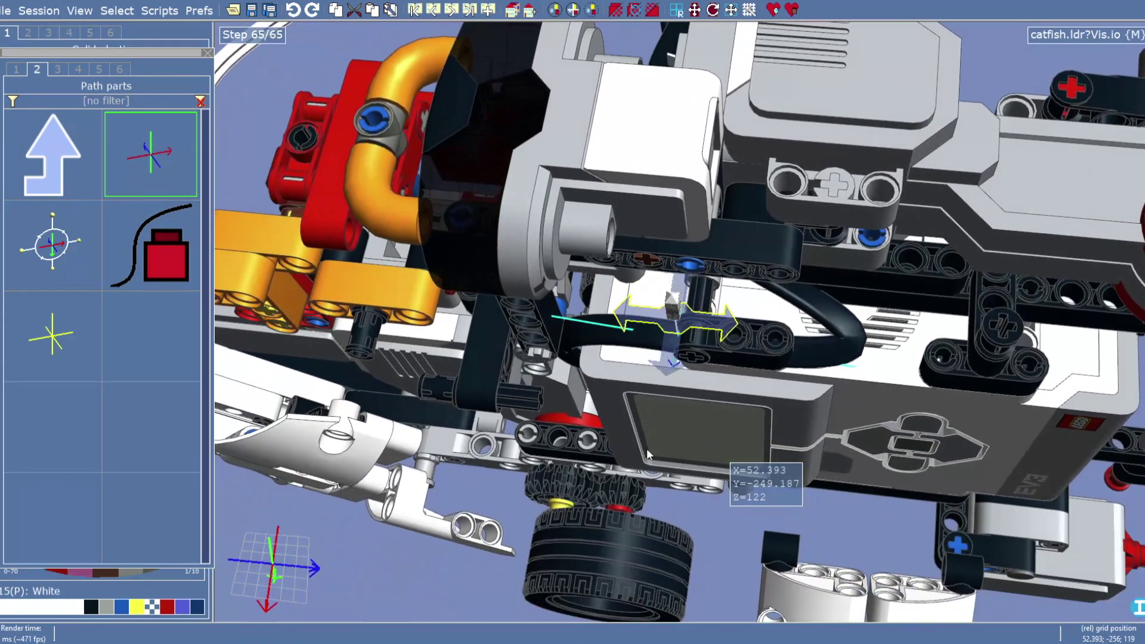
pyautogui.moveTo(669, 368); pyautogui.dragTo(678, 316)
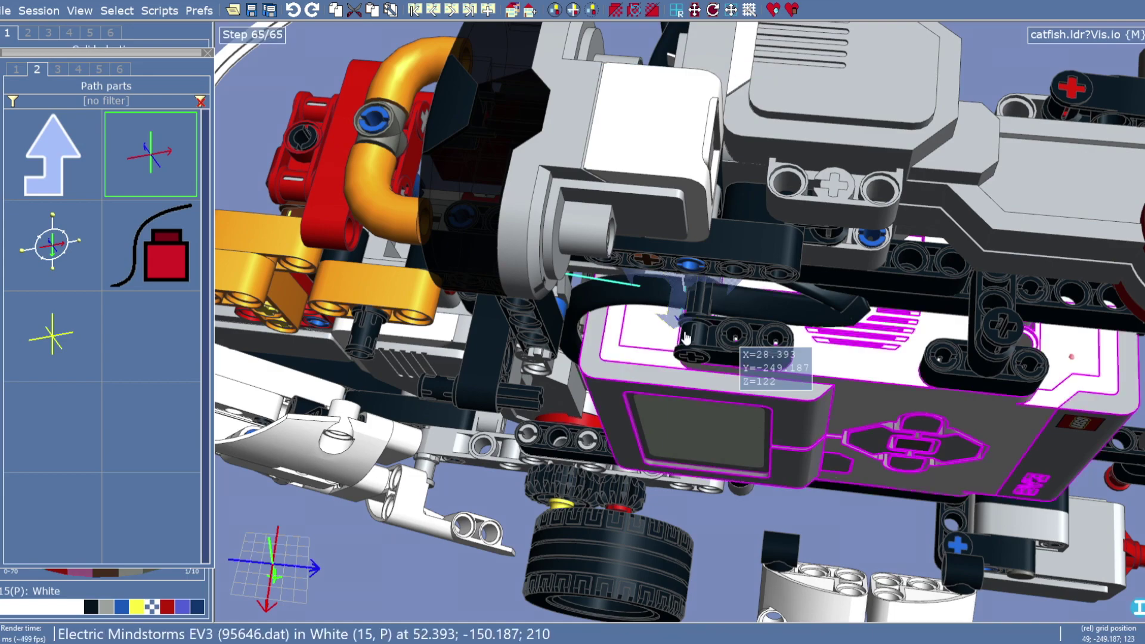
pyautogui.moveTo(784, 343); pyautogui.dragTo(697, 322, button='right')
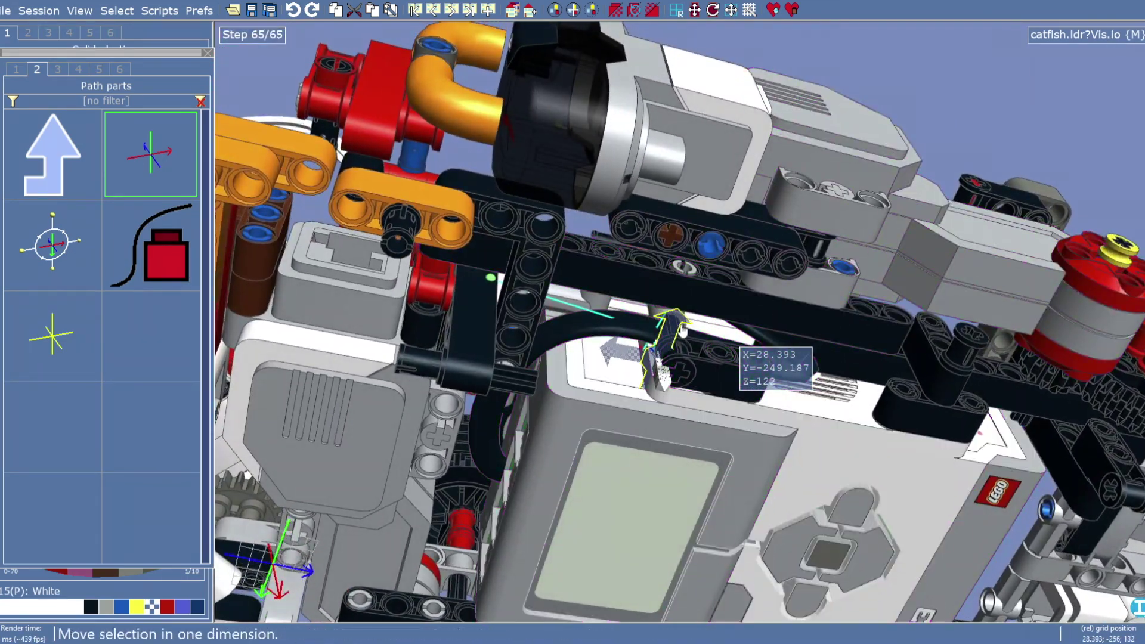
pyautogui.moveTo(666, 324); pyautogui.dragTo(664, 330)
# Move path point #2 at the back of the EV3 brick to X=-45.607, Y=-258.187, Z=101
pyautogui.moveTo(486, 363); pyautogui.dragTo(1067, 399, button='right')
pyautogui.moveTo(617, 498); pyautogui.dragTo(715, 453, button='right')
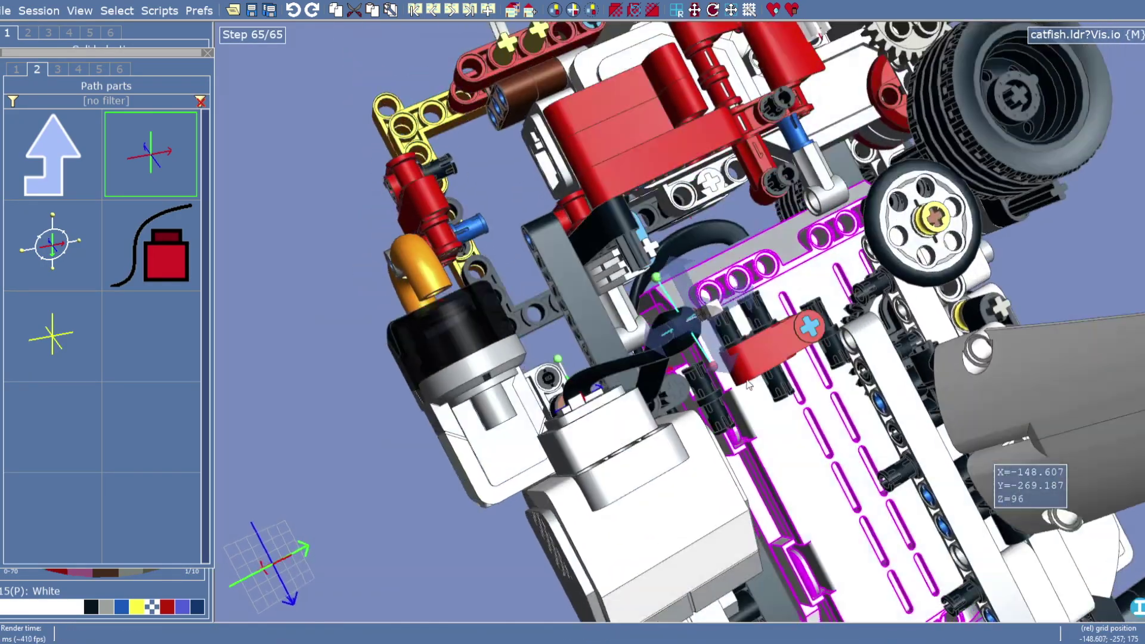
pyautogui.moveTo(748, 384); pyautogui.dragTo(764, 403, button='right')
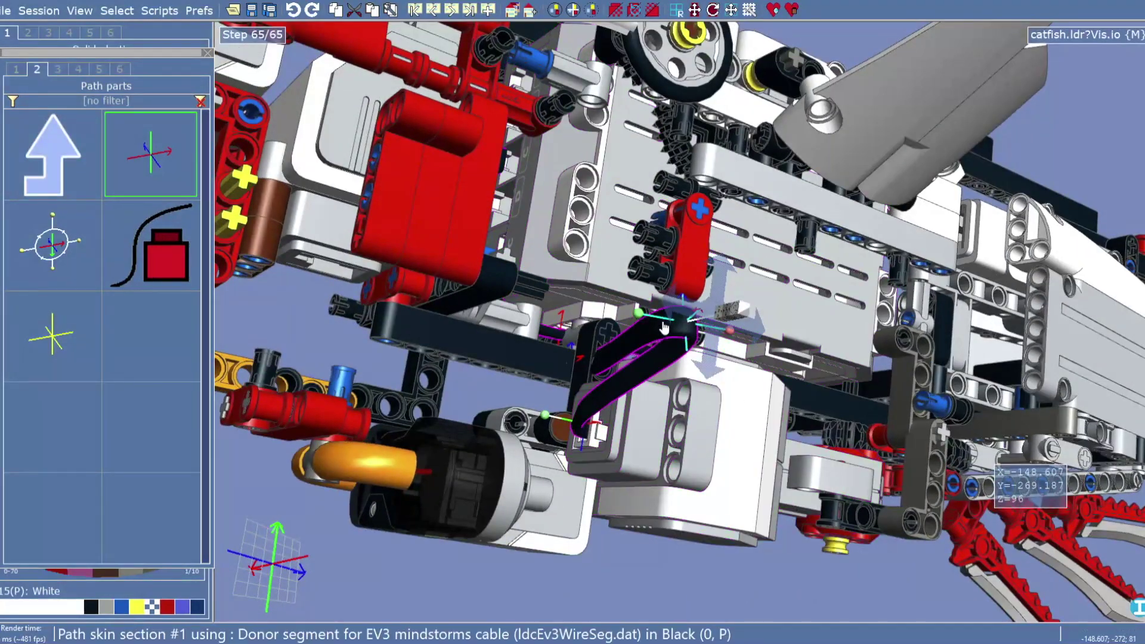
pyautogui.moveTo(686, 334); pyautogui.dragTo(642, 343, button='right')
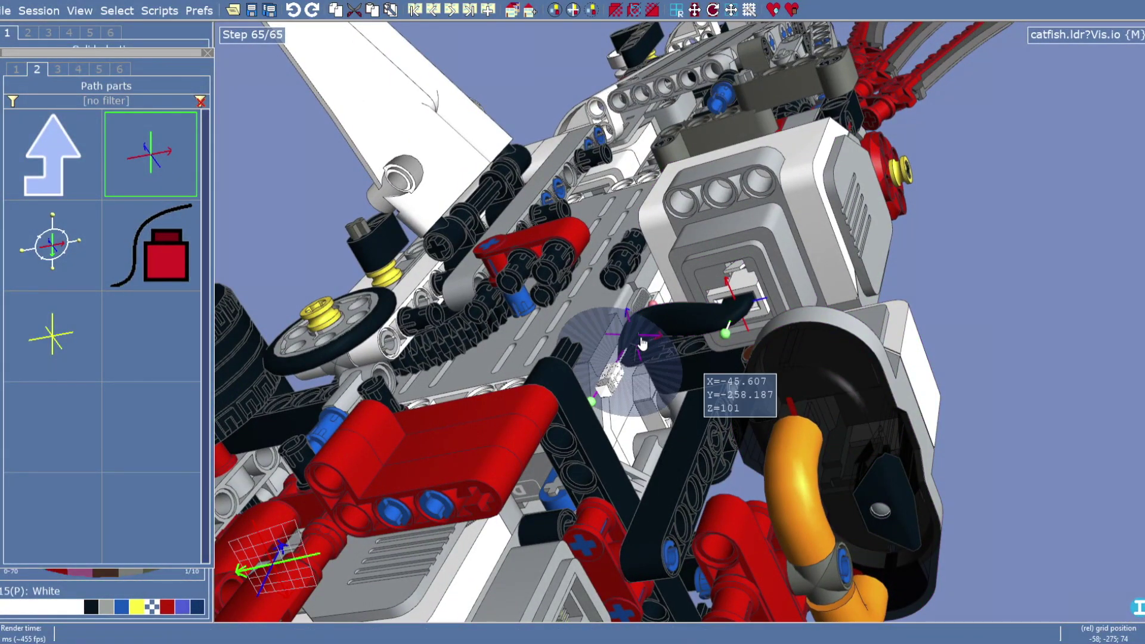
# Rotate path point #2 and lengthen its previous control point to widen the cable's bend beside the motor port
pyautogui.moveTo(644, 340); pyautogui.dragTo(578, 427, button='right')
pyautogui.moveTo(674, 411); pyautogui.dragTo(675, 412)
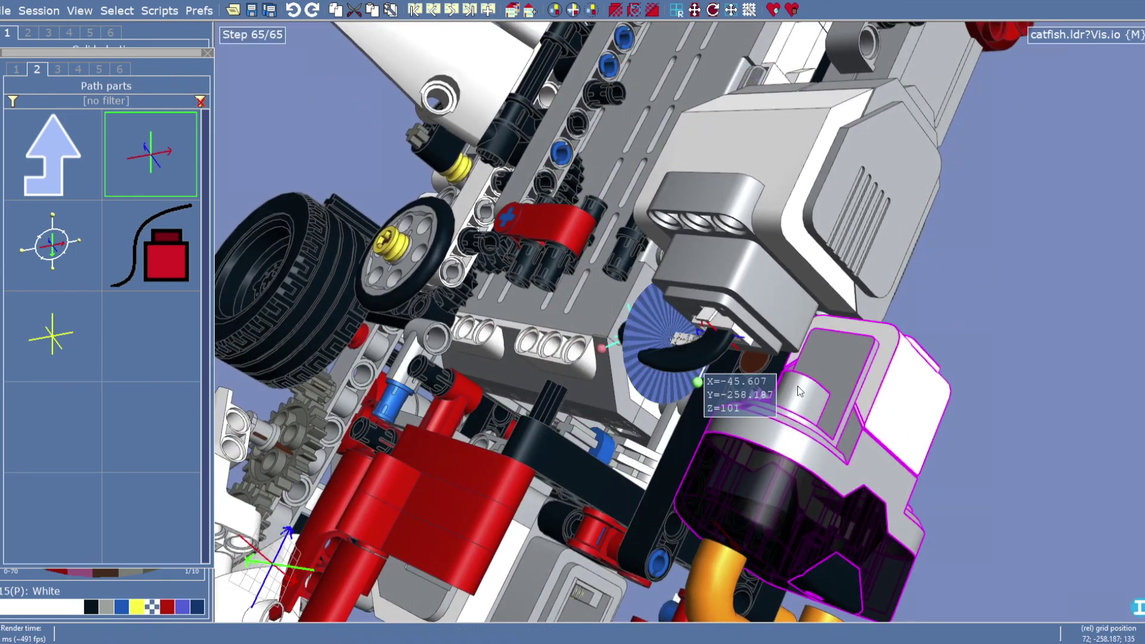
pyautogui.moveTo(796, 385); pyautogui.dragTo(803, 433, button='right')
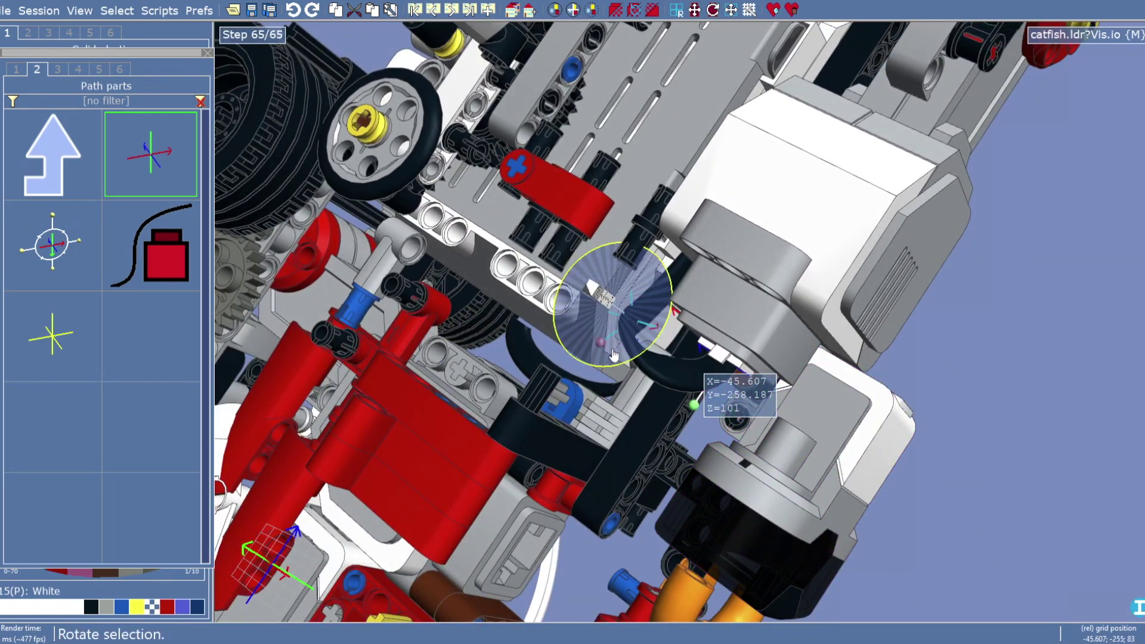
pyautogui.moveTo(658, 320)
pyautogui.mouseDown(button='right')
pyautogui.moveTo(615, 325)
pyautogui.moveTo(647, 303)
pyautogui.mouseUp(button='right')
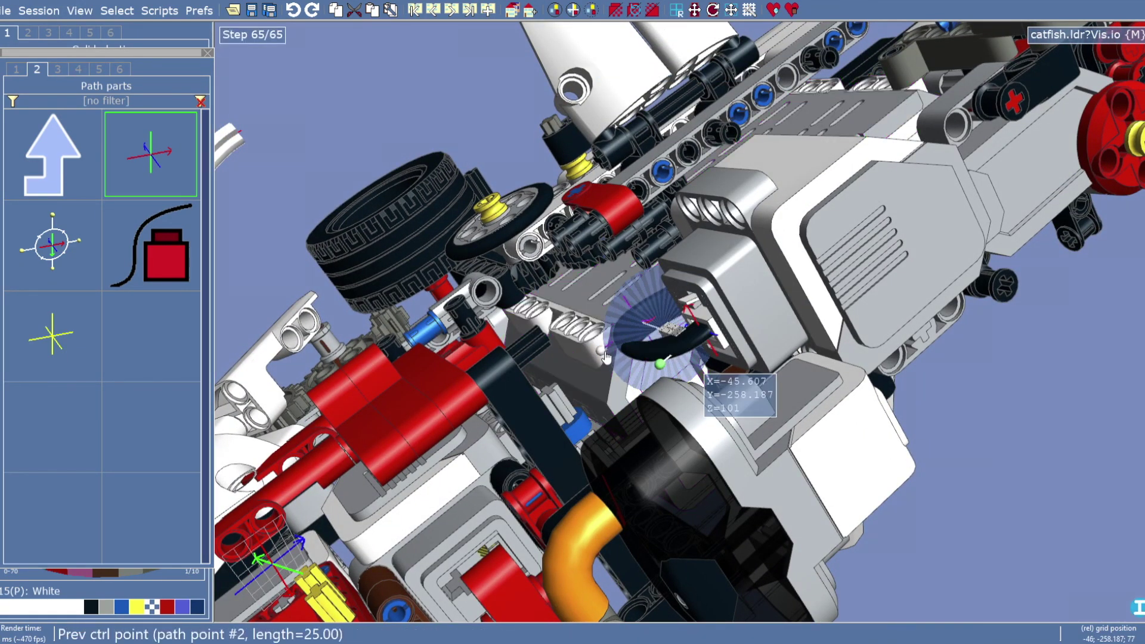
pyautogui.moveTo(554, 385); pyautogui.dragTo(550, 388)
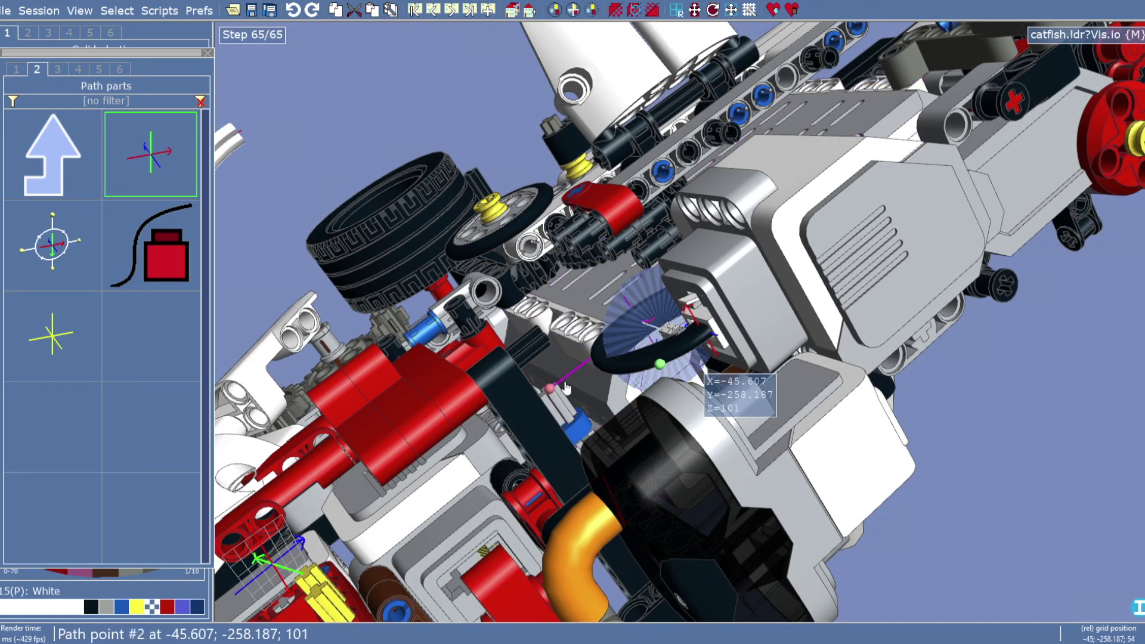
pyautogui.moveTo(547, 390); pyautogui.dragTo(619, 276, button='right')
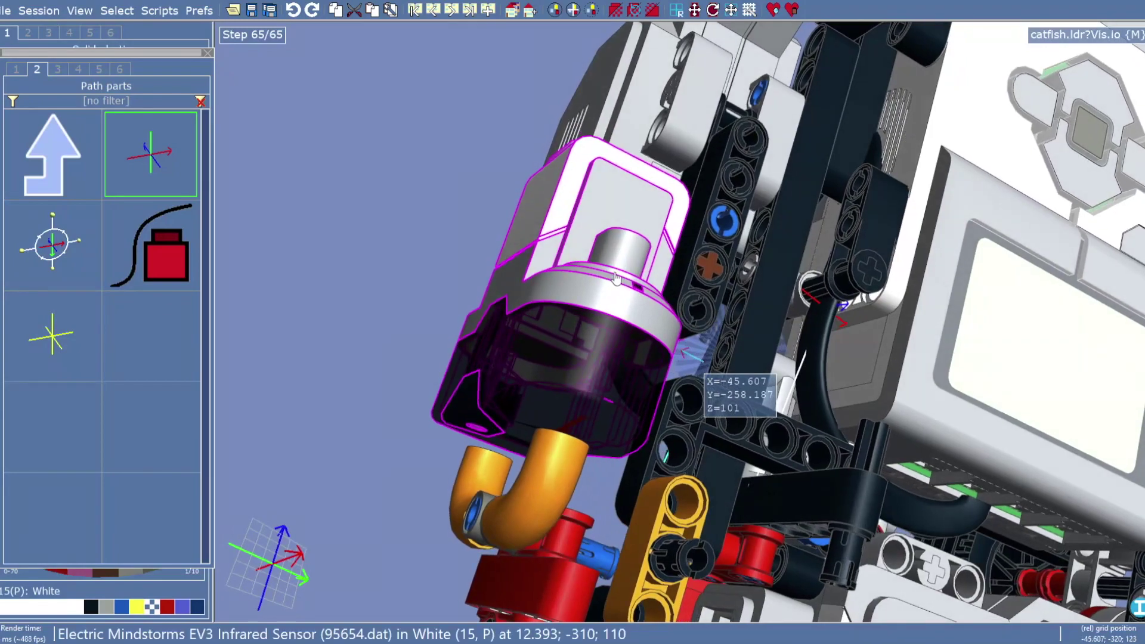
pyautogui.moveTo(939, 405); pyautogui.dragTo(756, 617, button='right')
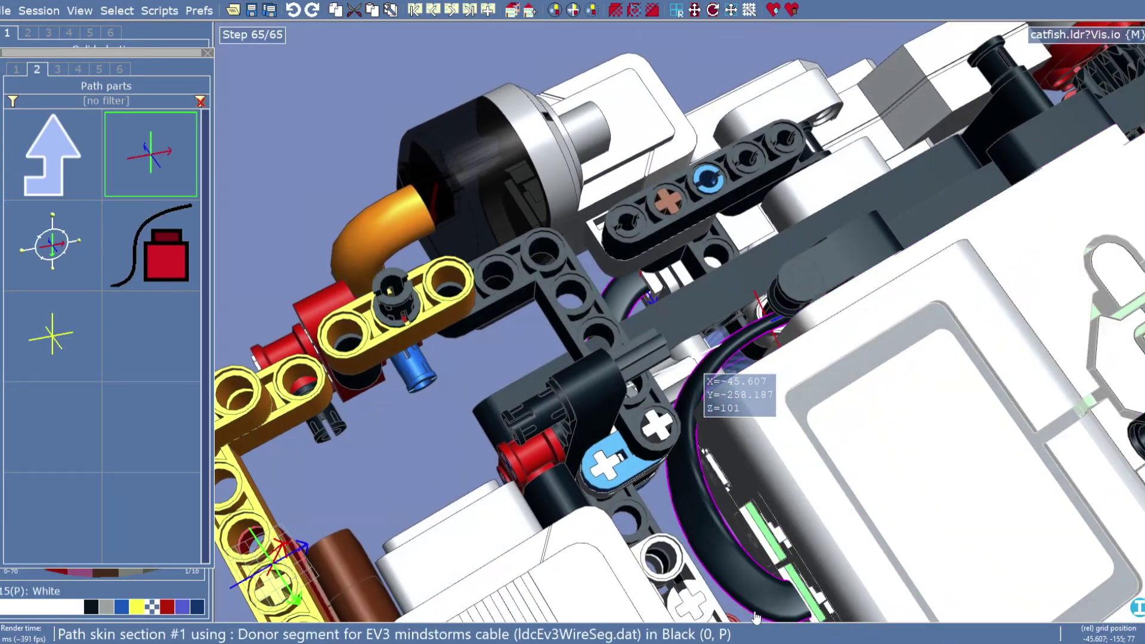
# Examine the black cable's route around the EV3 brick and under the infrared sensor from several sides of the model
pyautogui.moveTo(830, 325); pyautogui.dragTo(882, 308, button='right')
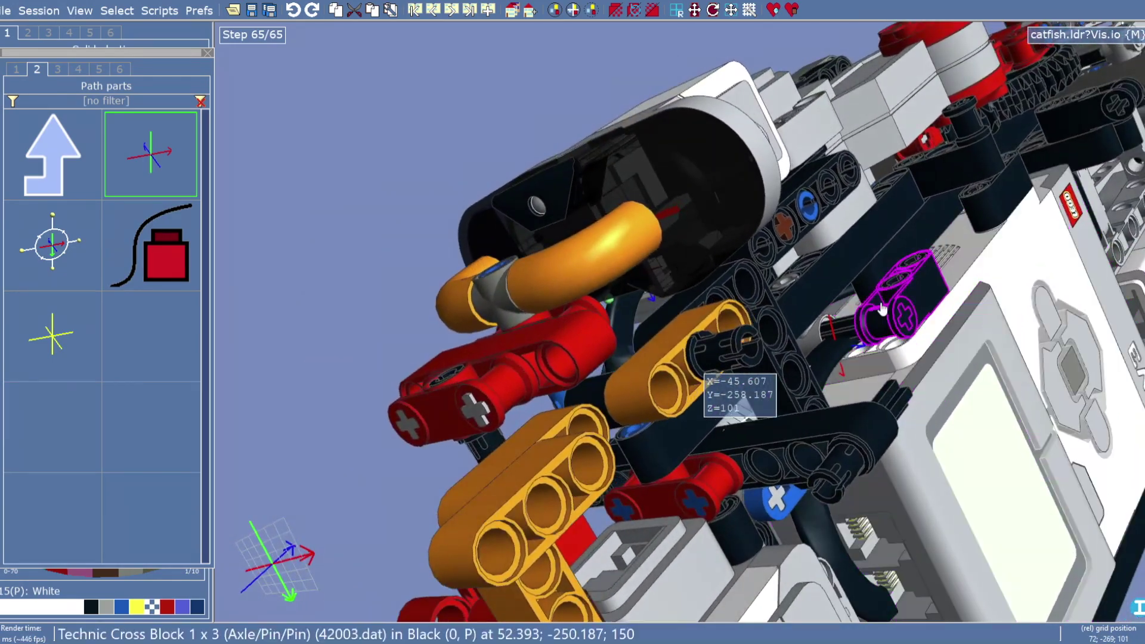
pyautogui.moveTo(821, 343); pyautogui.dragTo(715, 249, button='right')
pyautogui.moveTo(847, 441); pyautogui.dragTo(316, 233, button='right')
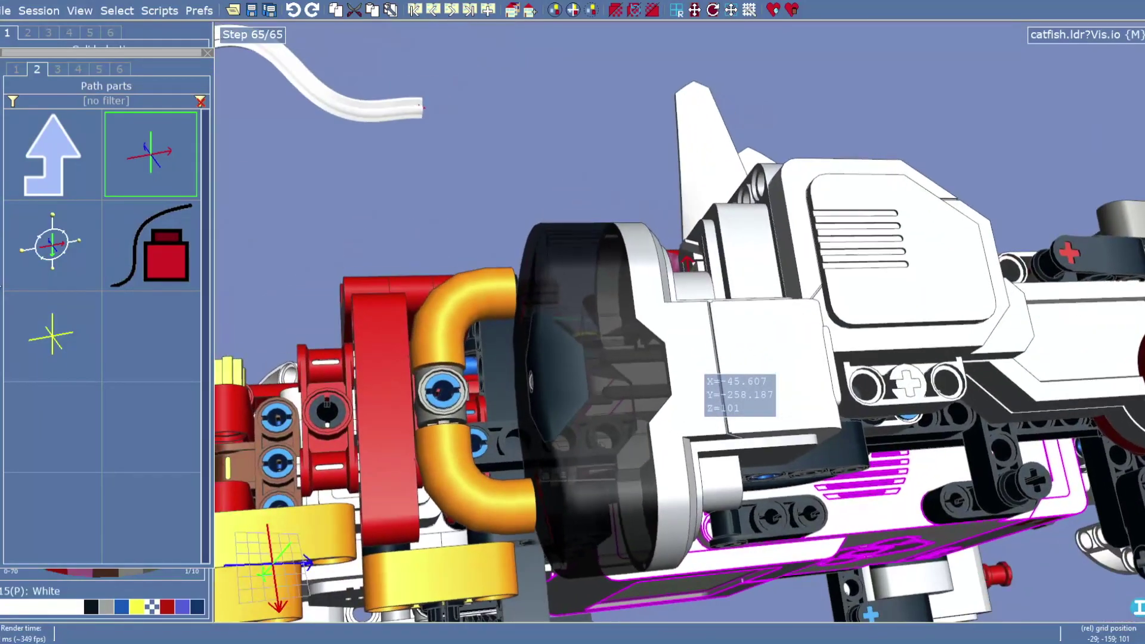
pyautogui.moveTo(420, 182); pyautogui.dragTo(384, 248, button='right')
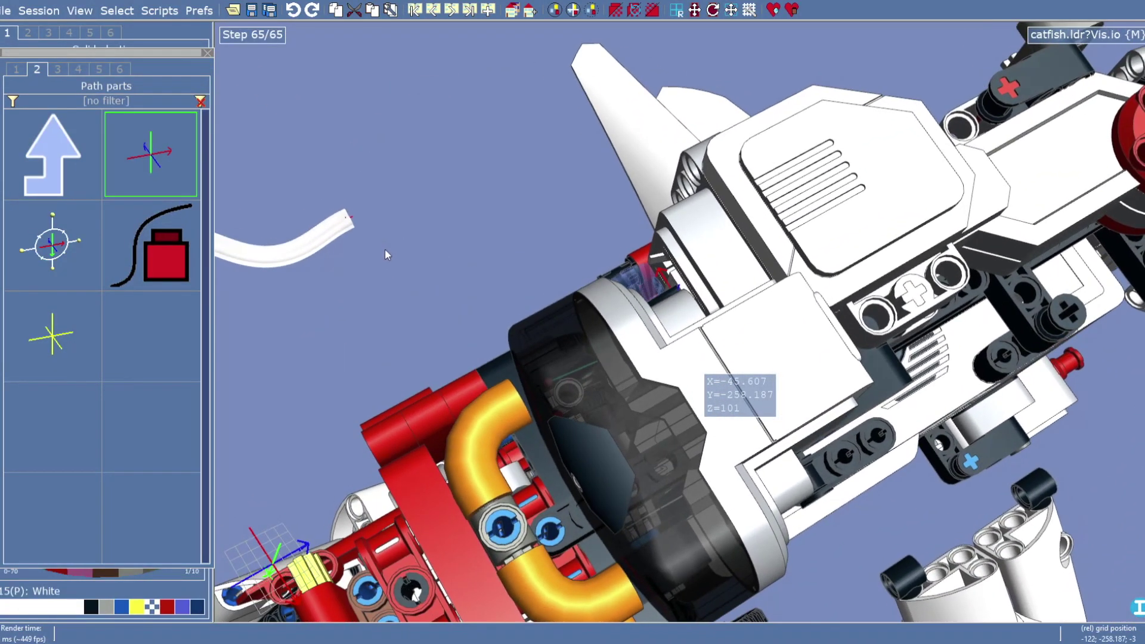
pyautogui.click(755, 367)
pyautogui.scroll(-2, 775, 382)
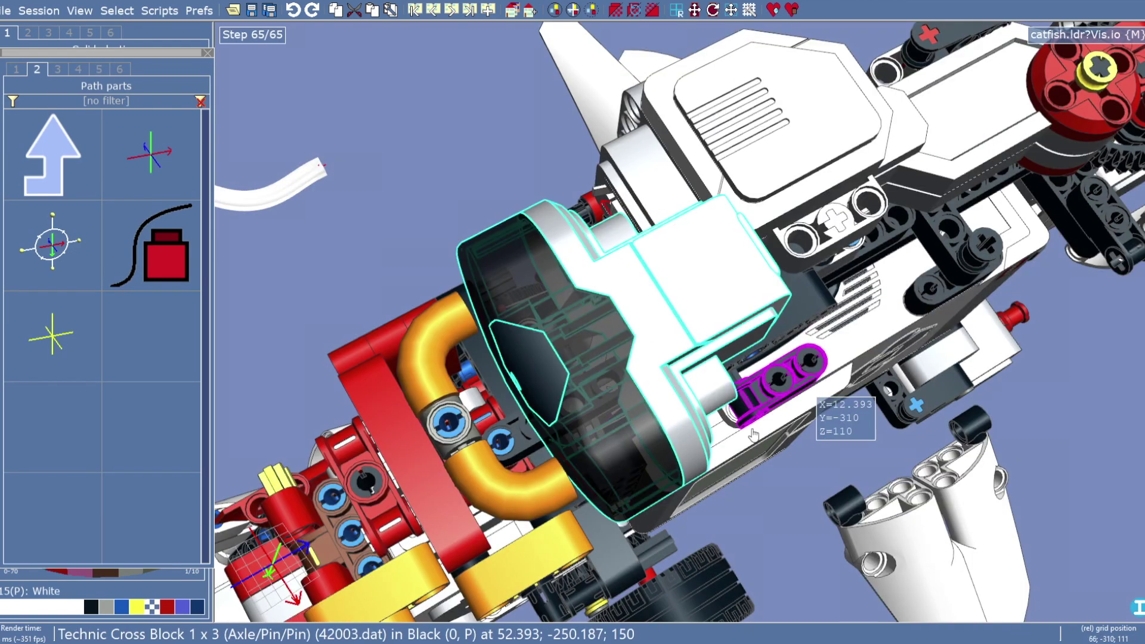
pyautogui.scroll(4, 760, 521)
pyautogui.scroll(-8, 752, 533)
pyautogui.moveTo(715, 590); pyautogui.dragTo(650, 441, button='right')
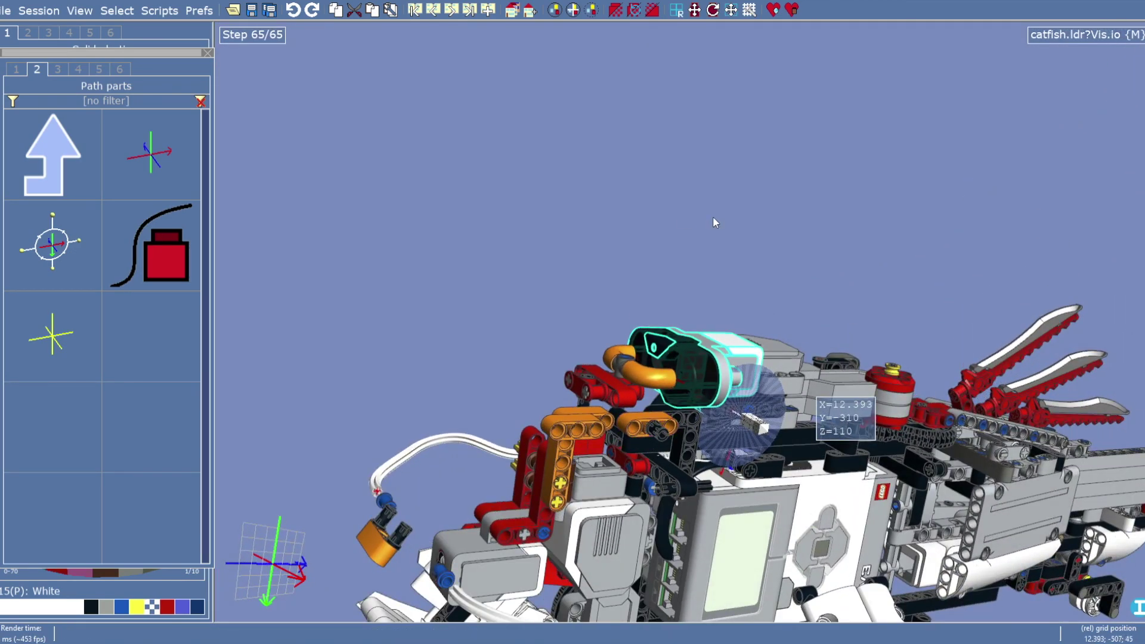
pyautogui.click(768, 230)
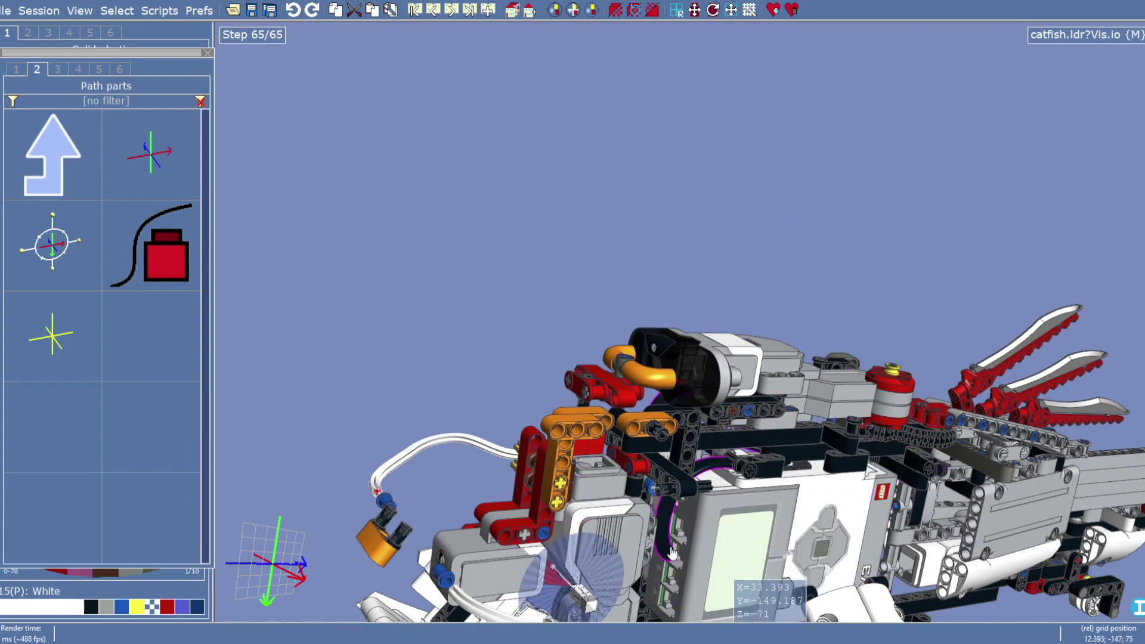
pyautogui.moveTo(745, 555); pyautogui.dragTo(840, 516, button='right')
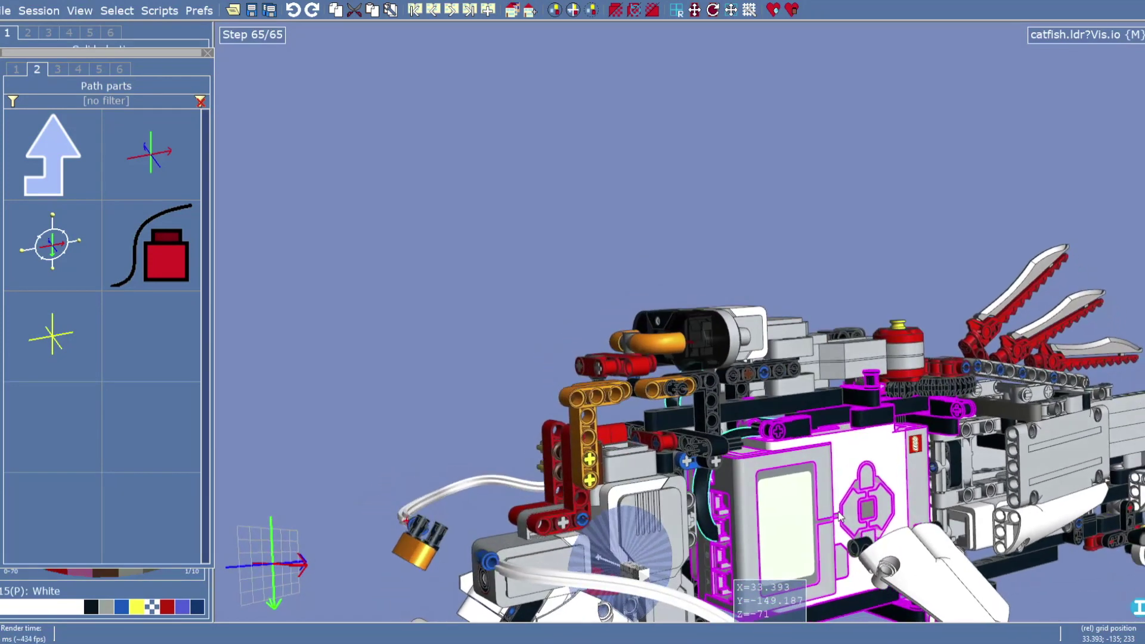
# Open the ev3Cable-1.ldr submodel and examine the bends of its cable skin from several angles
pyautogui.doubleClick(711, 530)
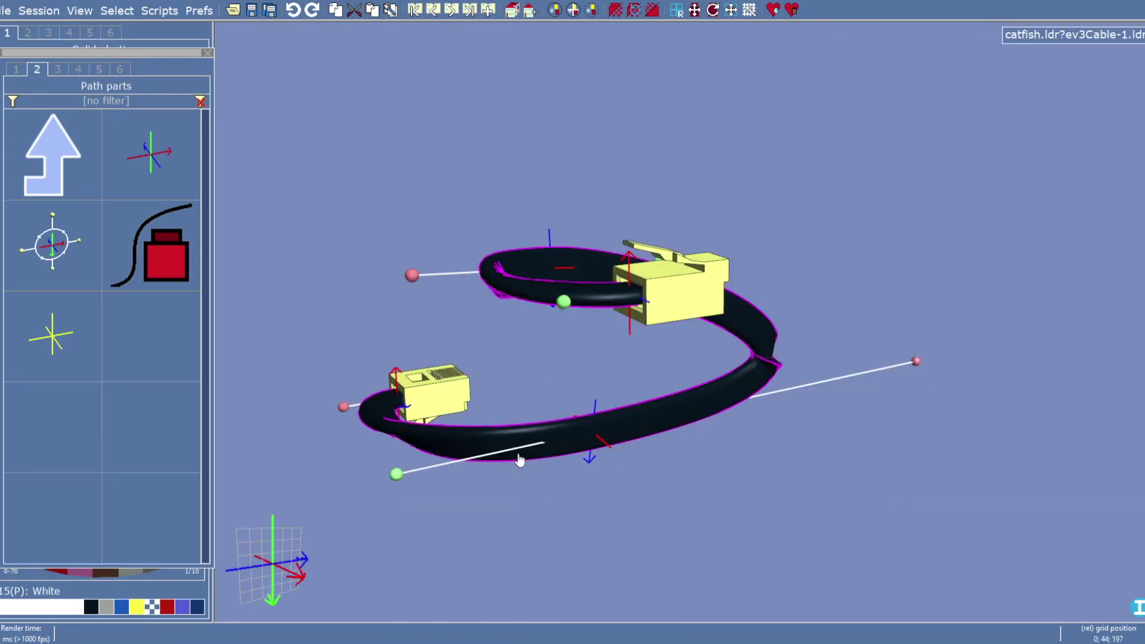
pyautogui.moveTo(551, 374); pyautogui.dragTo(544, 299, button='right')
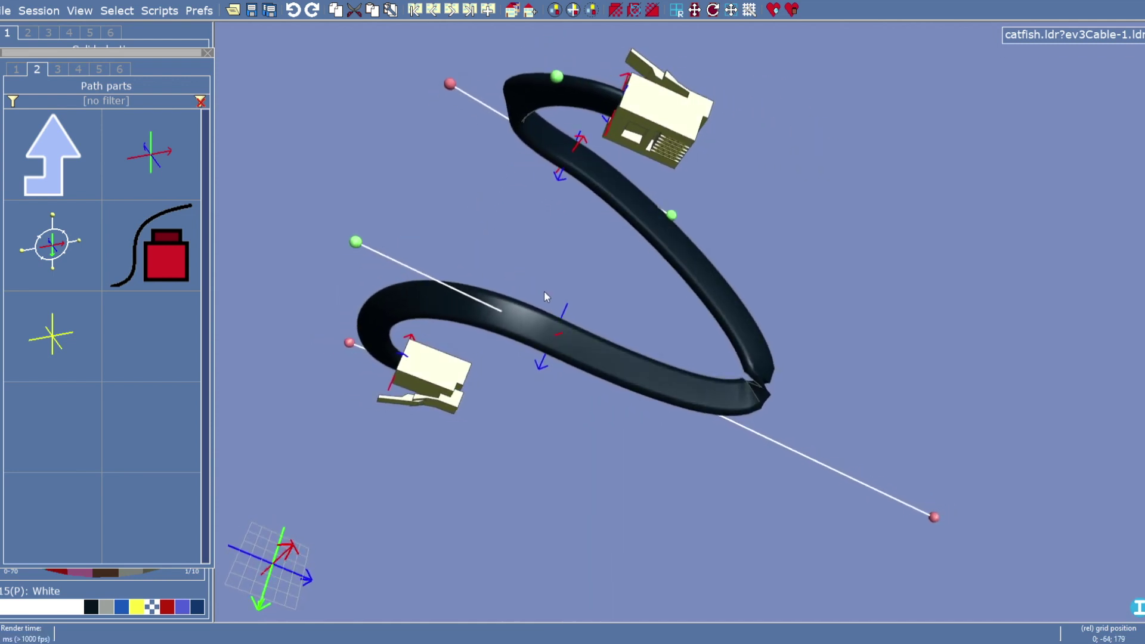
pyautogui.click(766, 389)
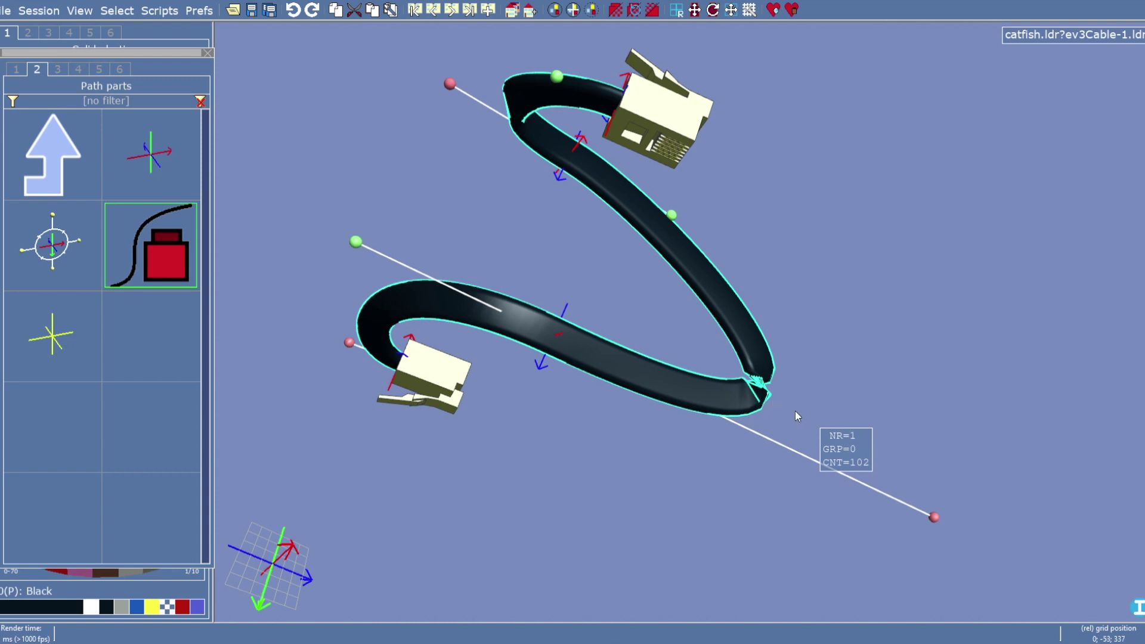
pyautogui.moveTo(800, 410); pyautogui.dragTo(799, 329, button='right')
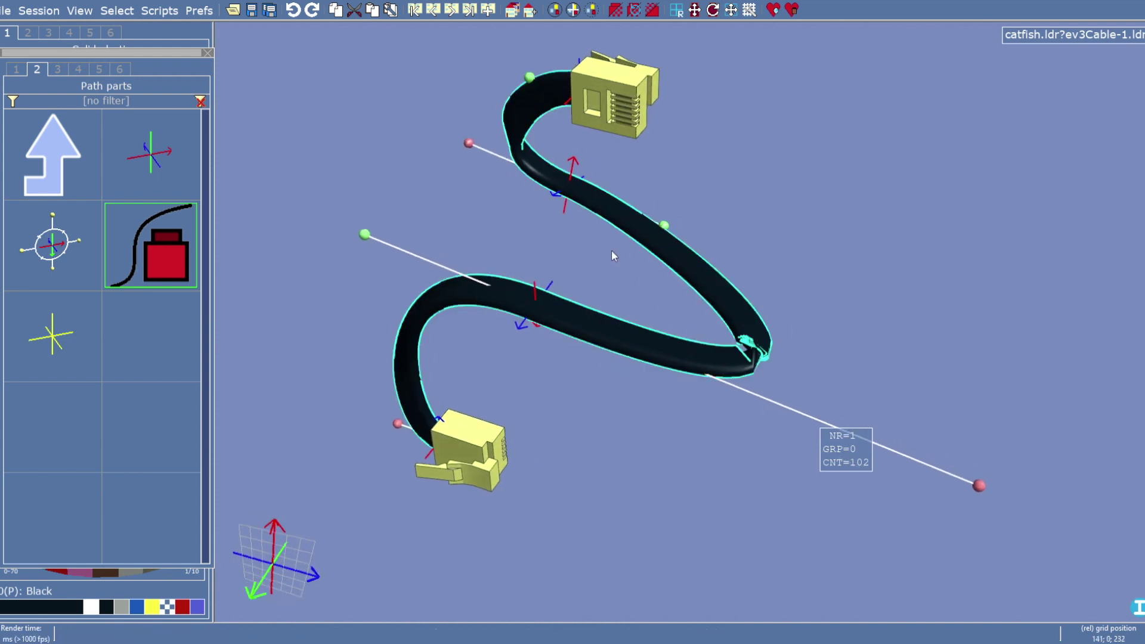
pyautogui.moveTo(617, 265); pyautogui.dragTo(451, 201, button='right')
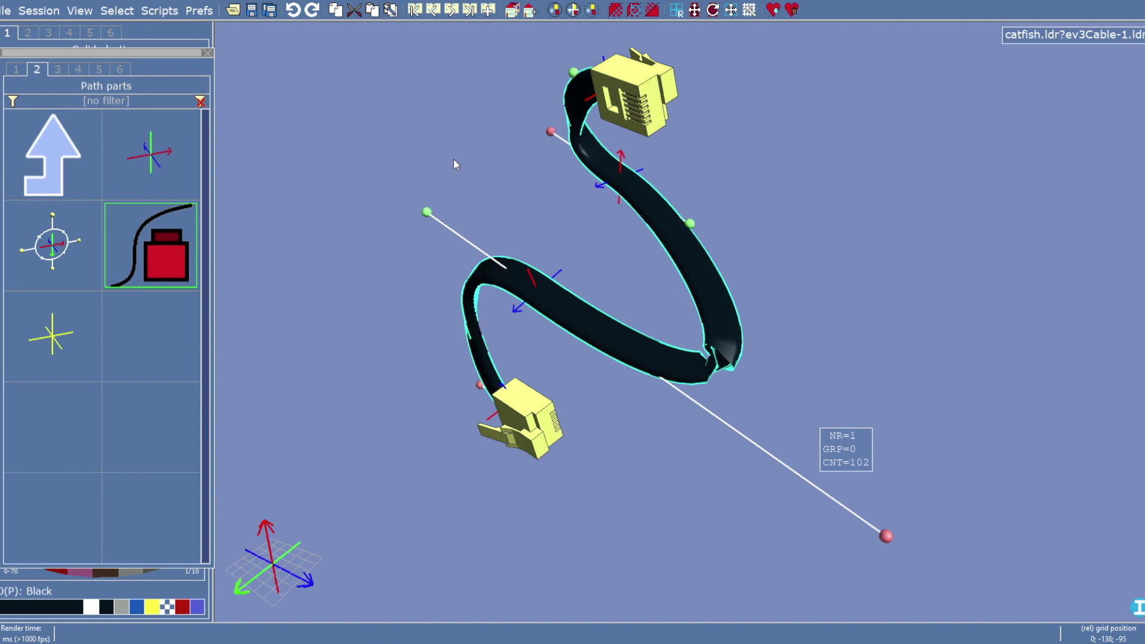
# Switch back to the main model session, catfish.ldr?Vis.io
pyautogui.click(1061, 35)
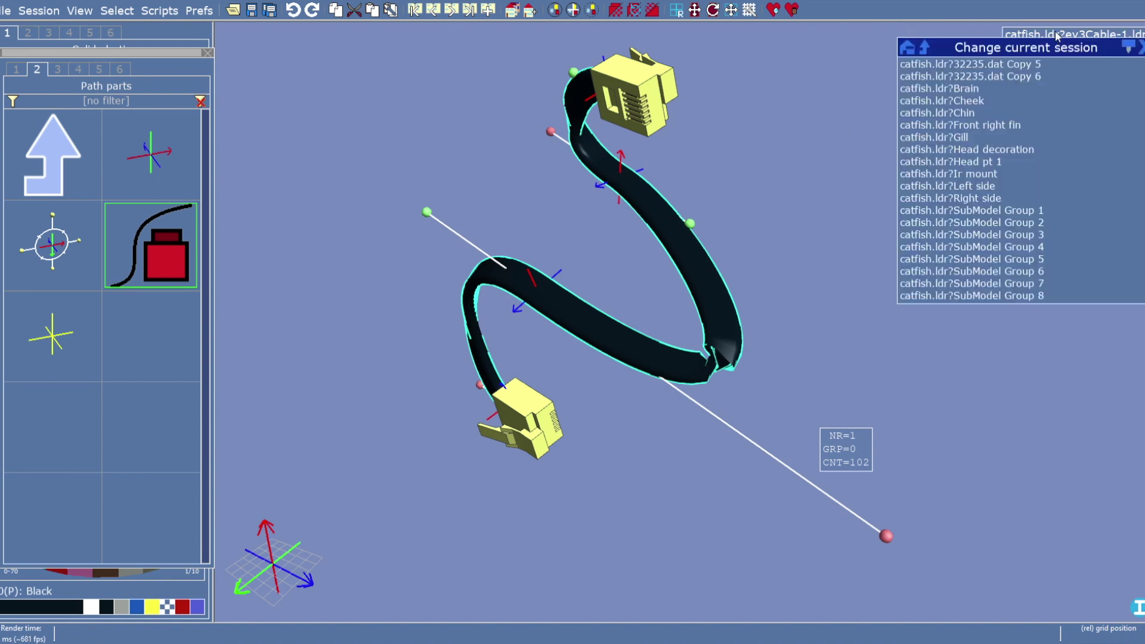
pyautogui.scroll(-3, 1014, 229)
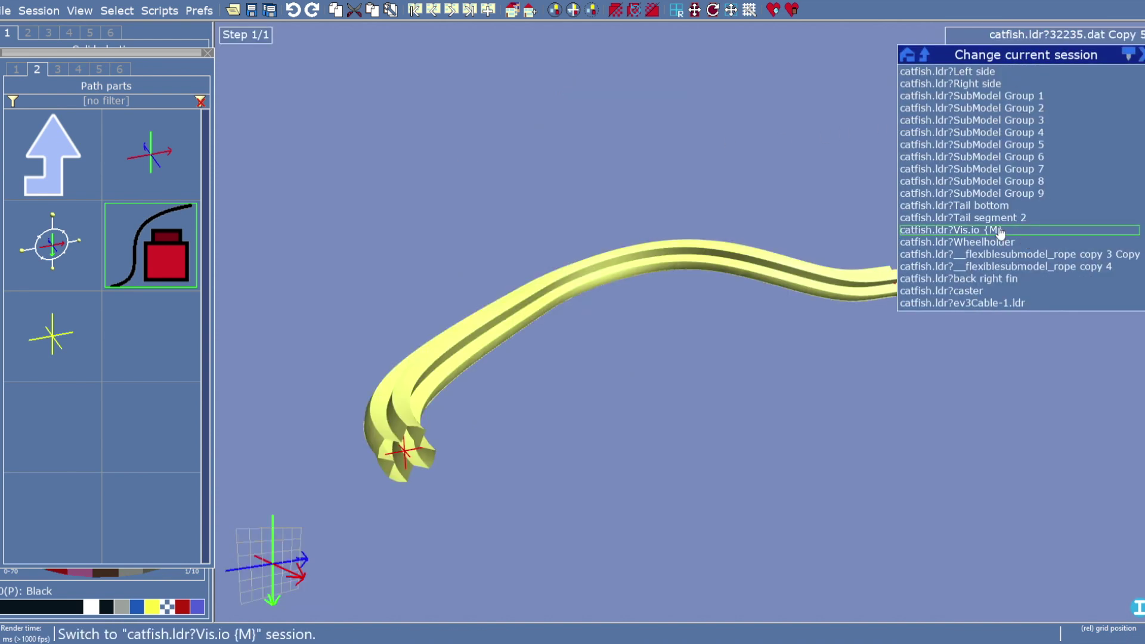
pyautogui.click(1002, 230)
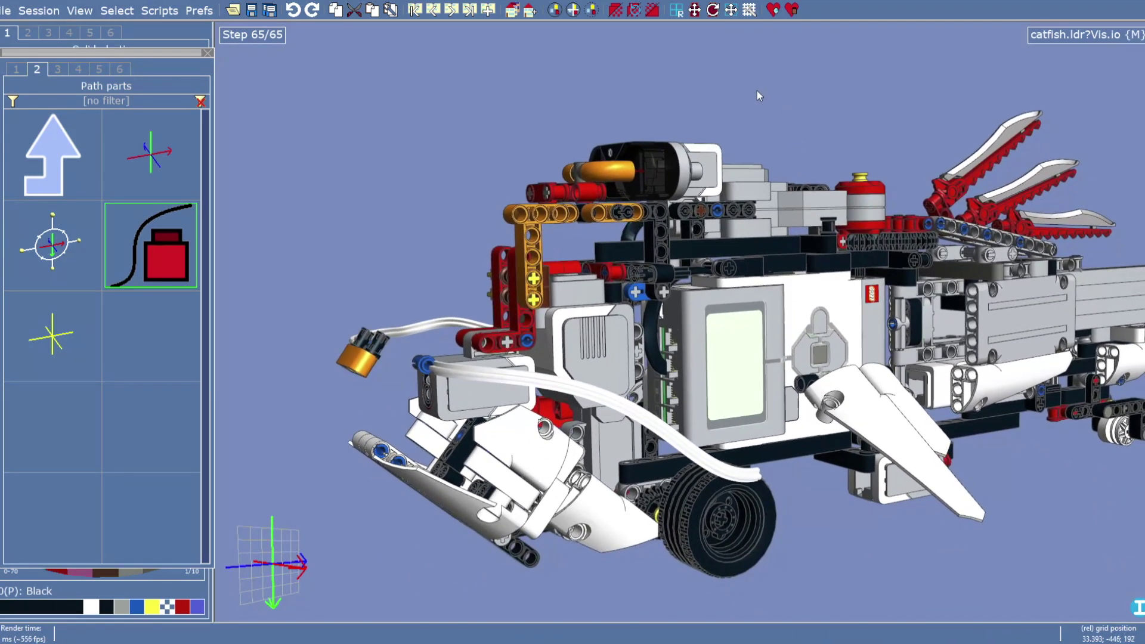
# Open the properties of the black cable beside the EV3 brick
pyautogui.rightClick(658, 369)
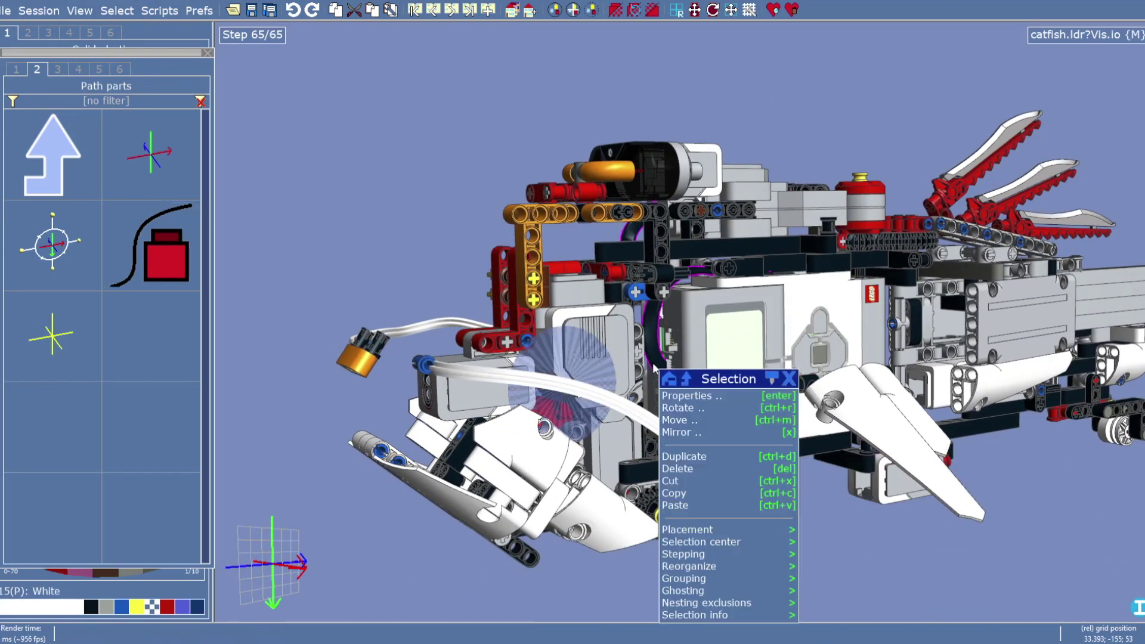
pyautogui.click(791, 105)
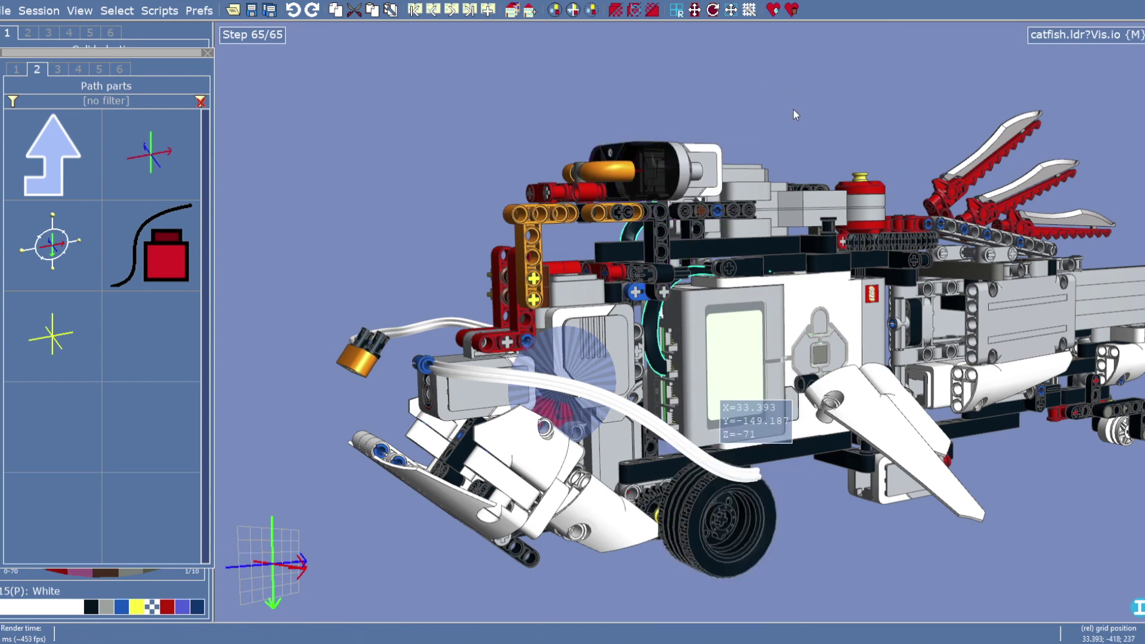
pyautogui.click(661, 324)
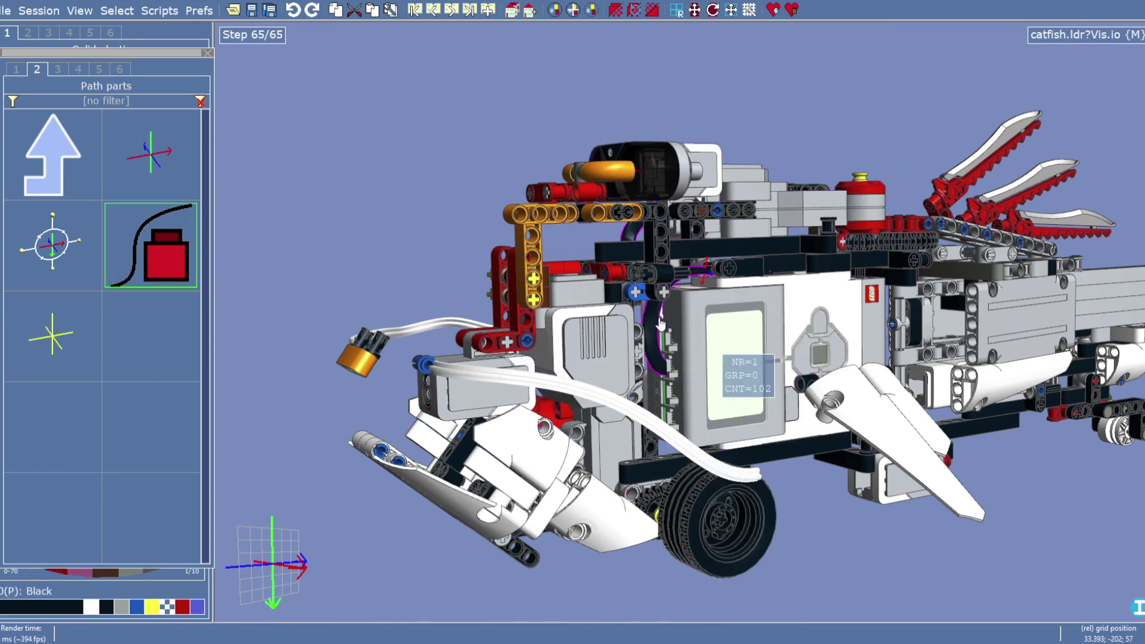
pyautogui.rightClick(661, 324)
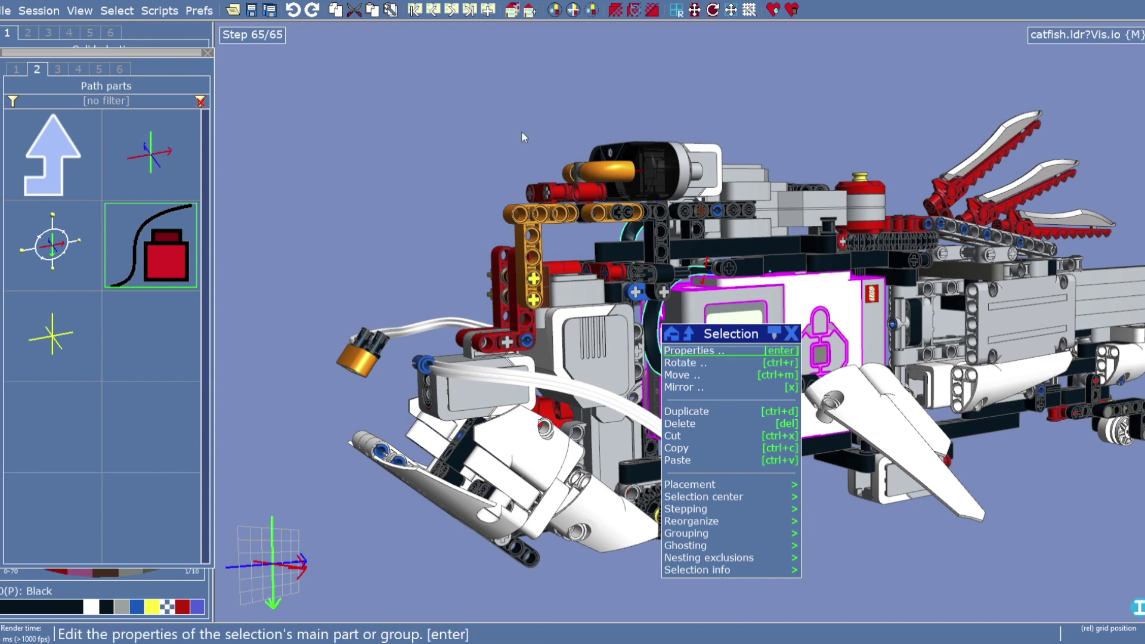
pyautogui.press('Return')
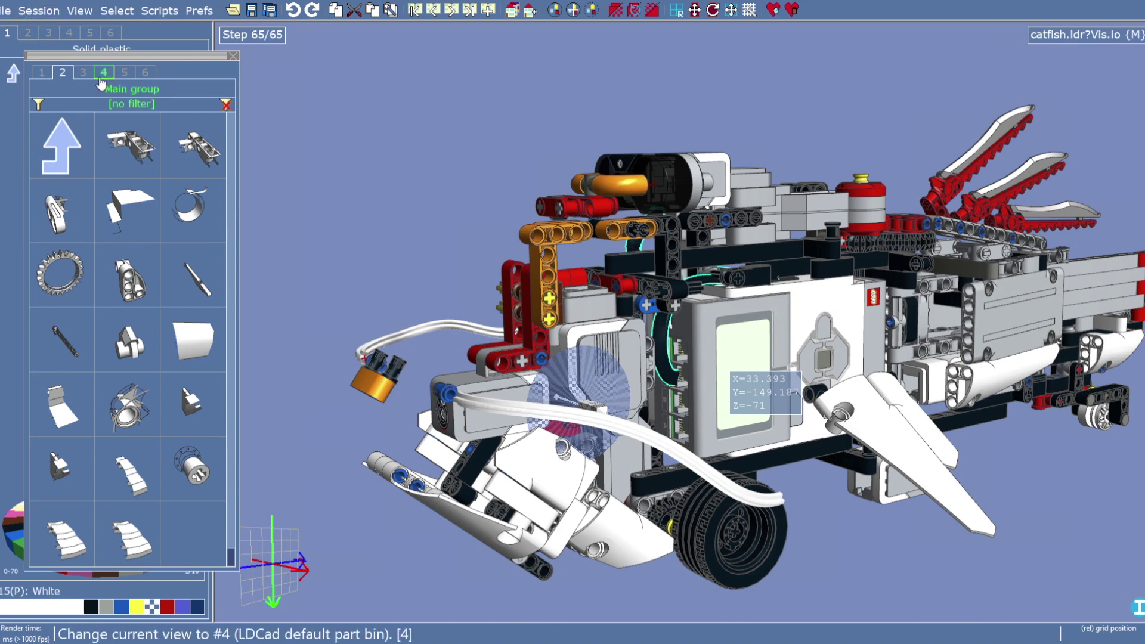
# Save the catfish model with its added cable
pyautogui.click(101, 77)
pyautogui.click(5, 12)
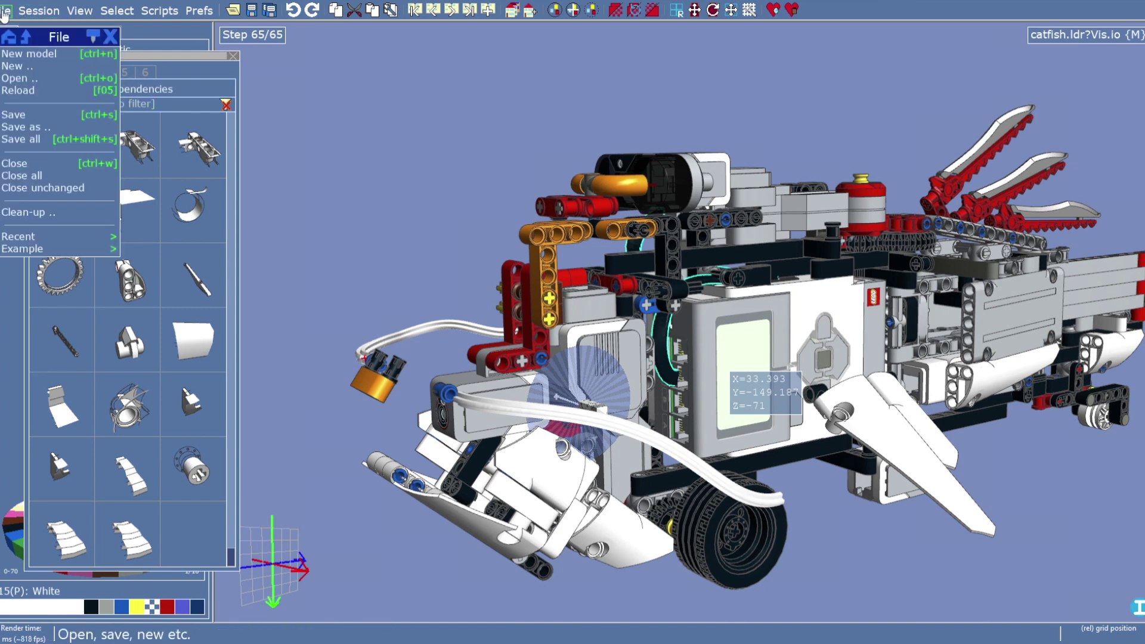
pyautogui.click(40, 117)
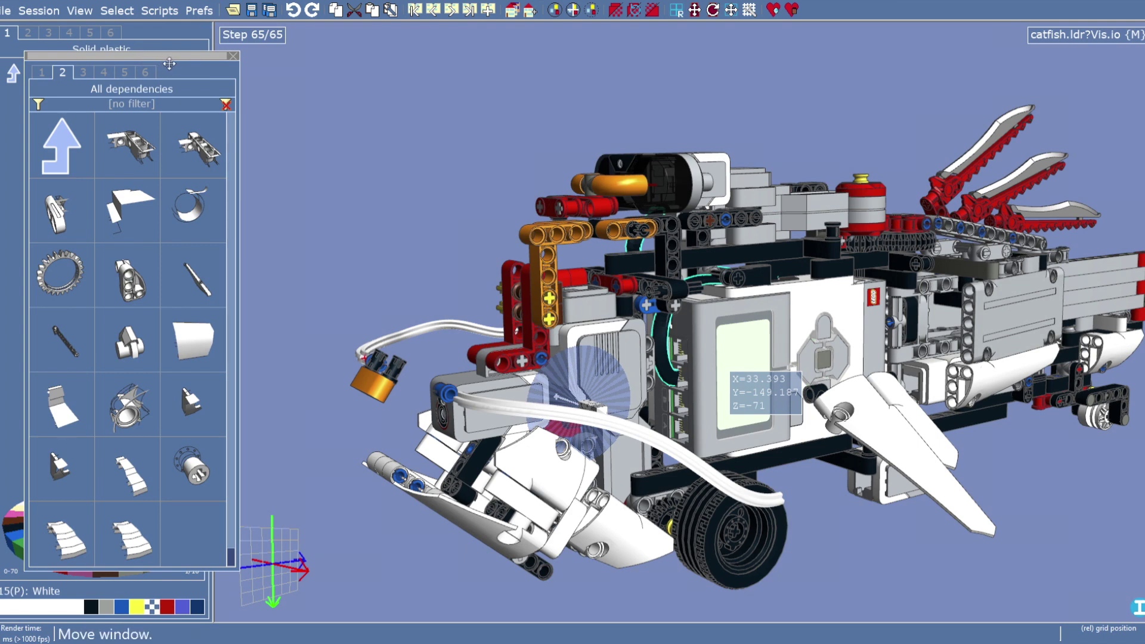
# Dock the floating part bin window beneath the color bin and enlarge it
pyautogui.moveTo(171, 59); pyautogui.dragTo(441, 71)
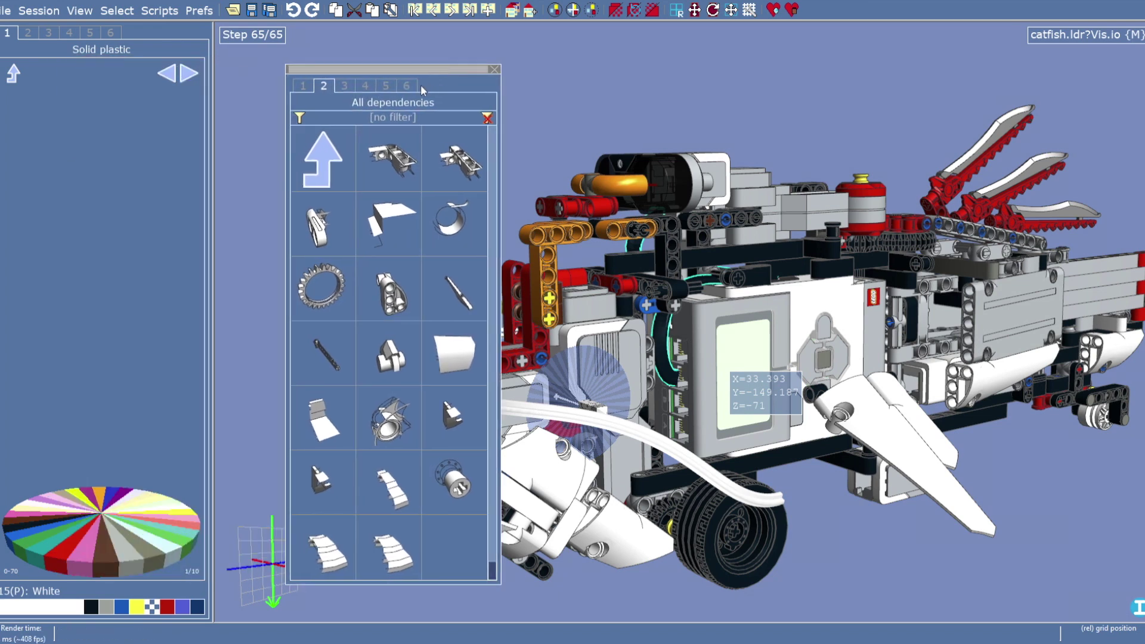
pyautogui.moveTo(429, 77); pyautogui.dragTo(97, 510)
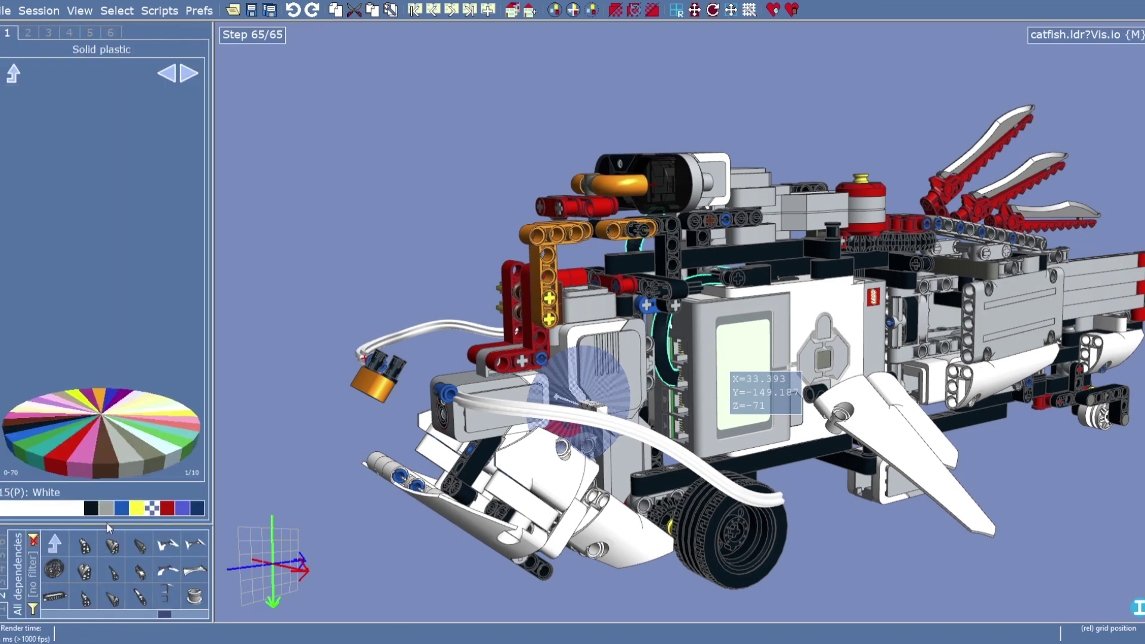
pyautogui.moveTo(108, 523); pyautogui.dragTo(107, 242)
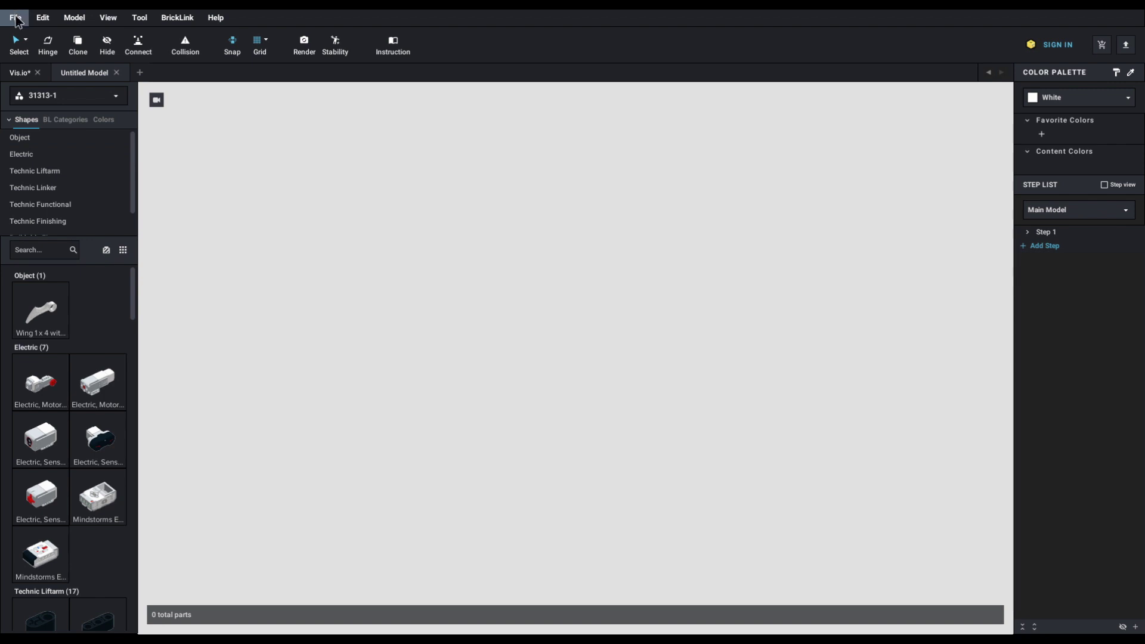
# Switch to BrickLink Studio, open catfish.ldr and expand step 65 in the step list
pyautogui.click(16, 18)
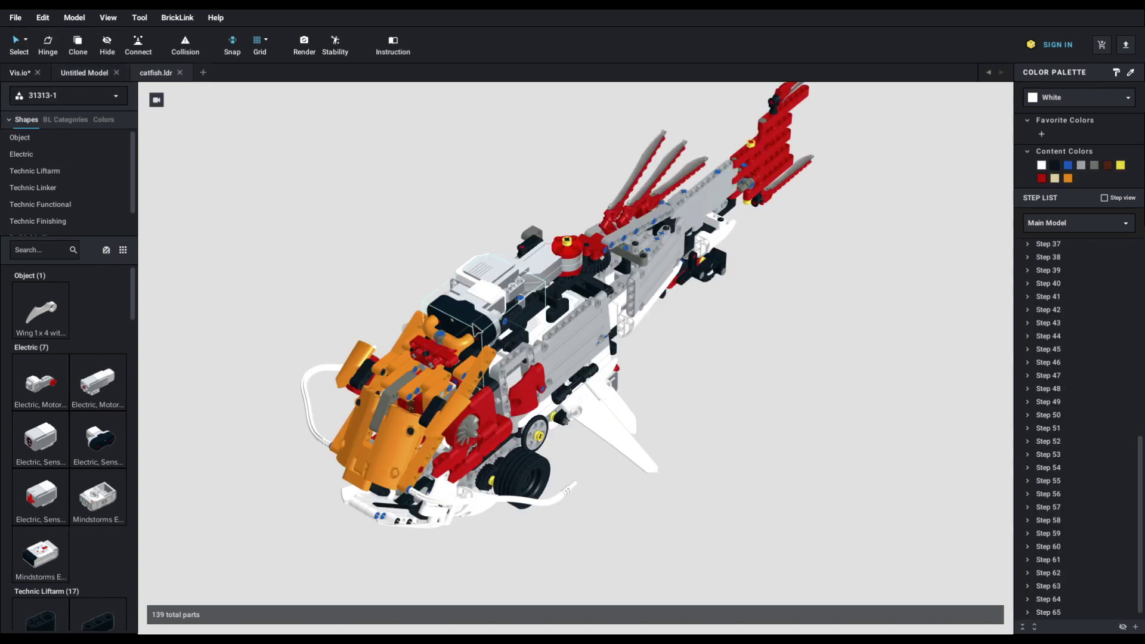
pyautogui.click(1027, 506)
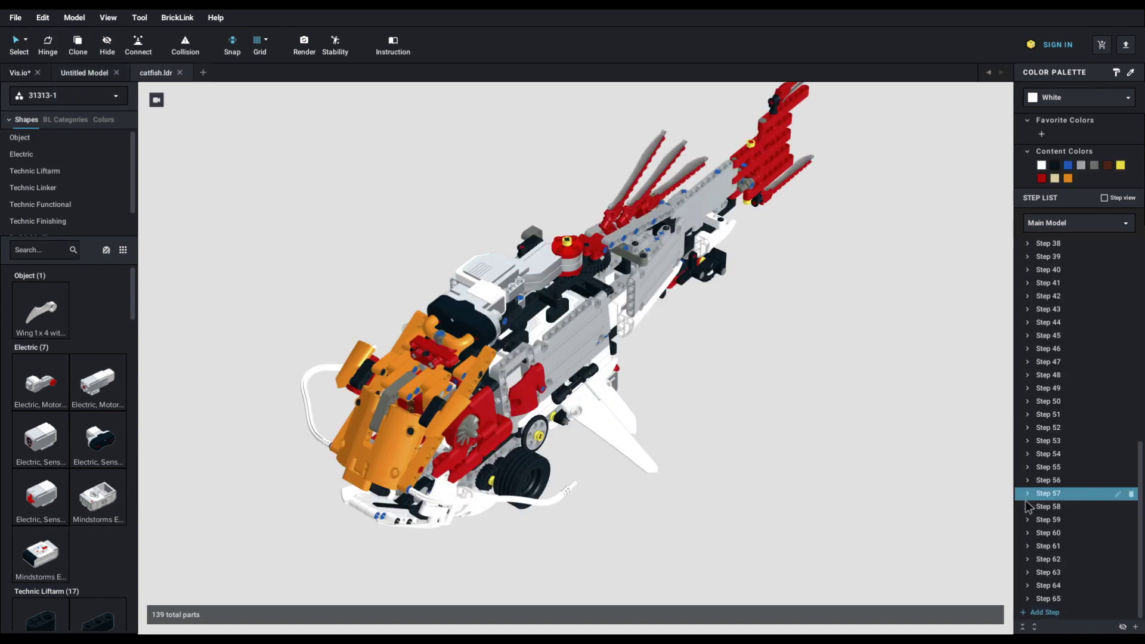
pyautogui.click(1027, 598)
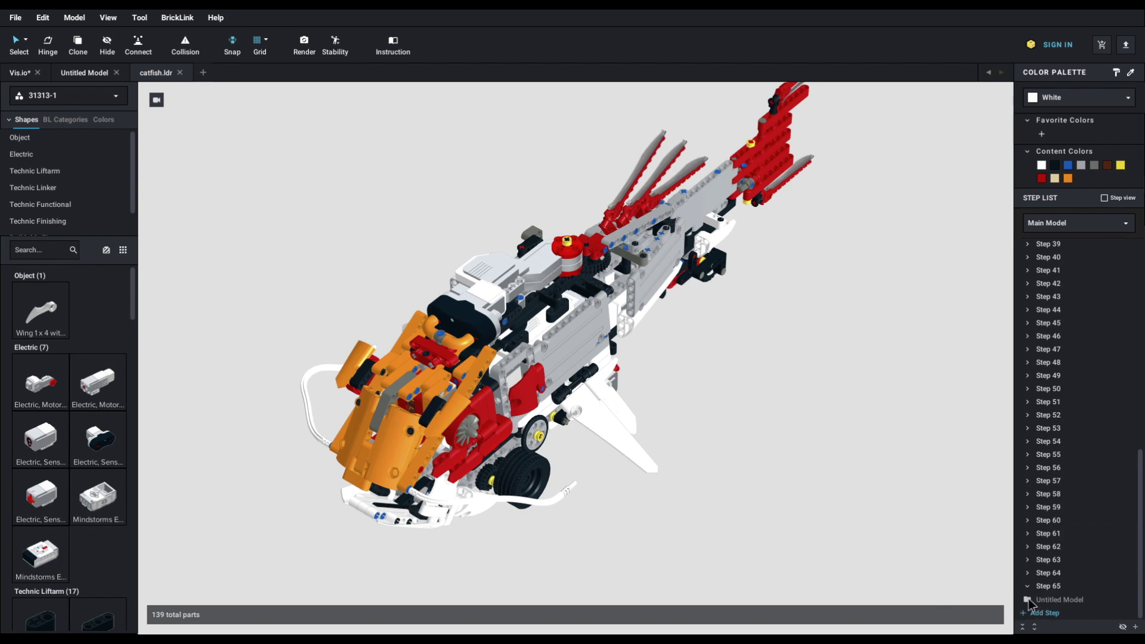
# Select the cable submodel ev3Cable-1.ldr in step 65 and examine where it sits in the model
pyautogui.click(1028, 599)
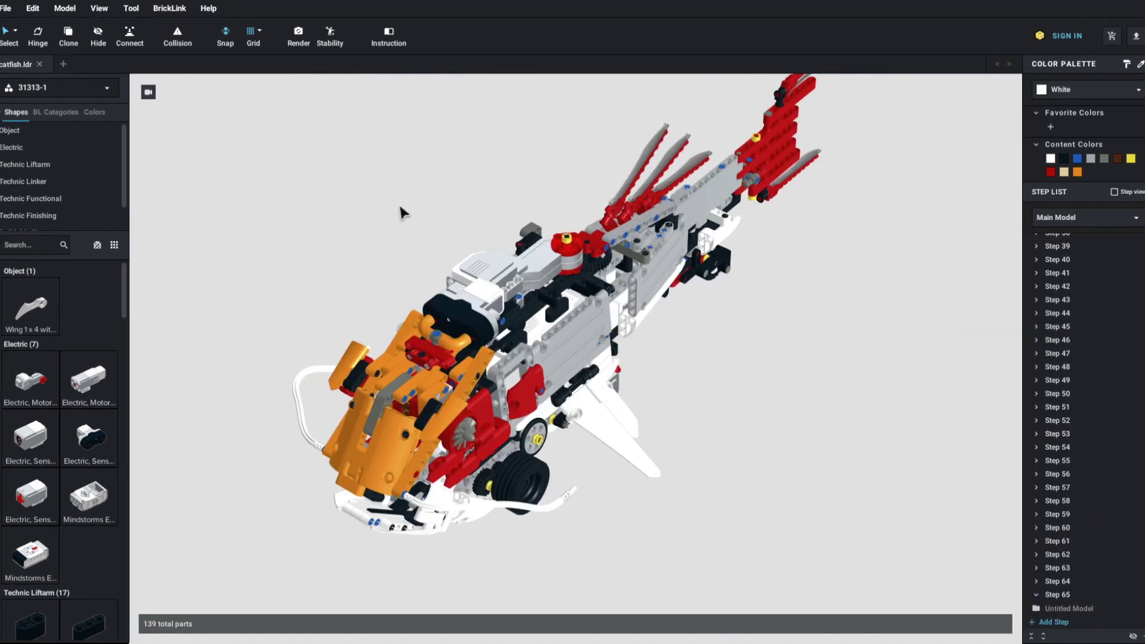
pyautogui.moveTo(400, 207); pyautogui.dragTo(388, 198, button='right')
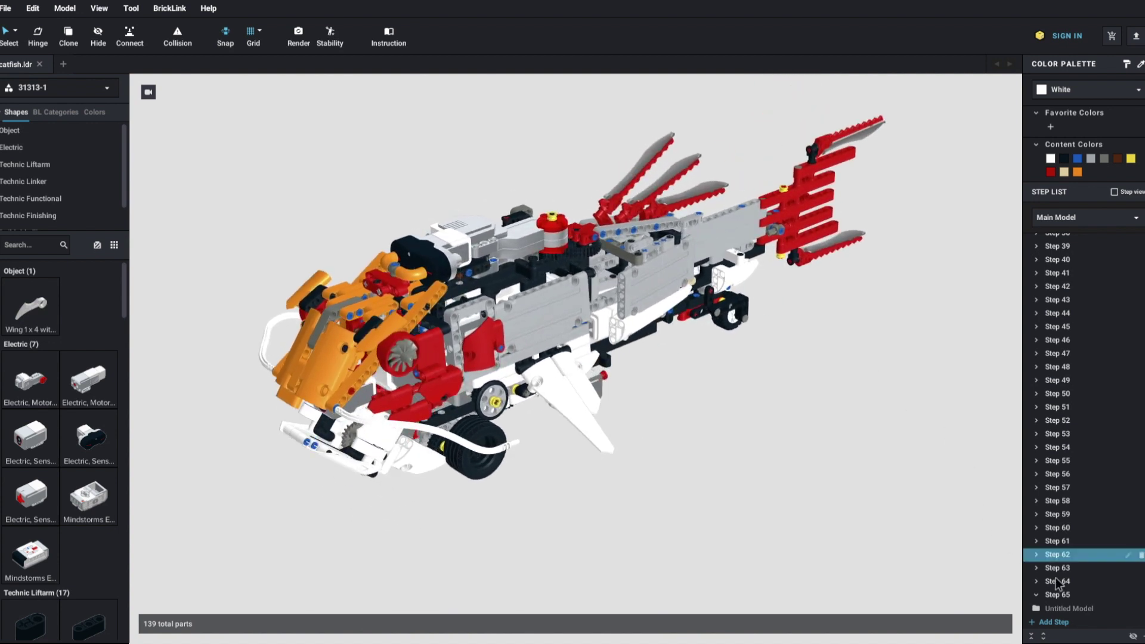
pyautogui.click(1070, 610)
pyautogui.click(1069, 610)
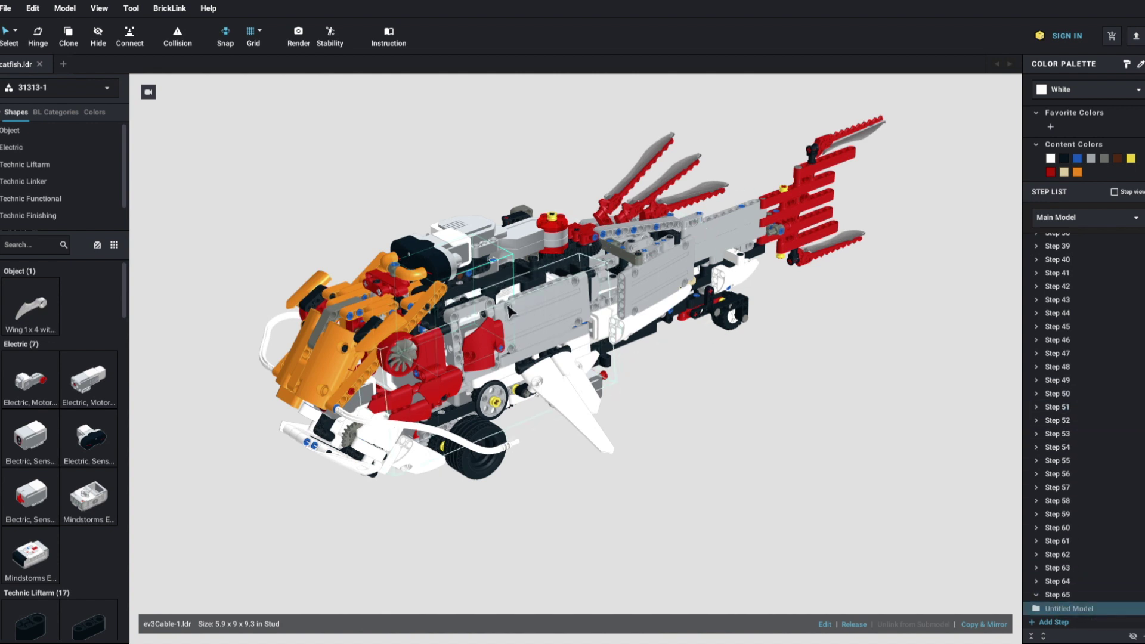
pyautogui.moveTo(731, 455); pyautogui.dragTo(733, 458, button='right')
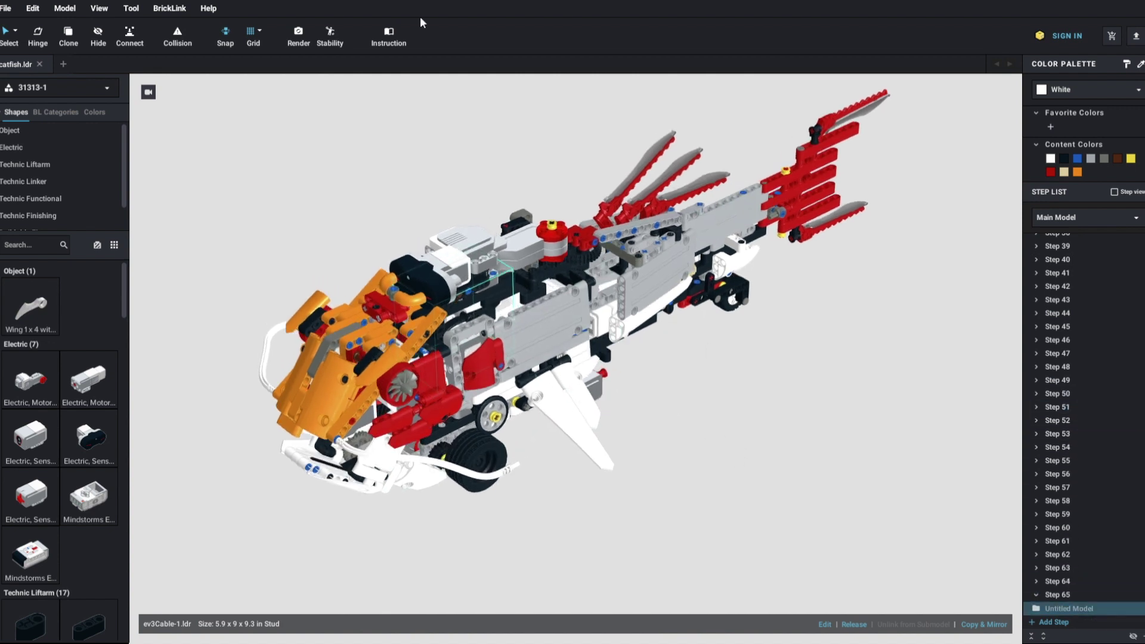
# Hide the Left side submodel to expose the EV3 brick and its ports
pyautogui.click(530, 355)
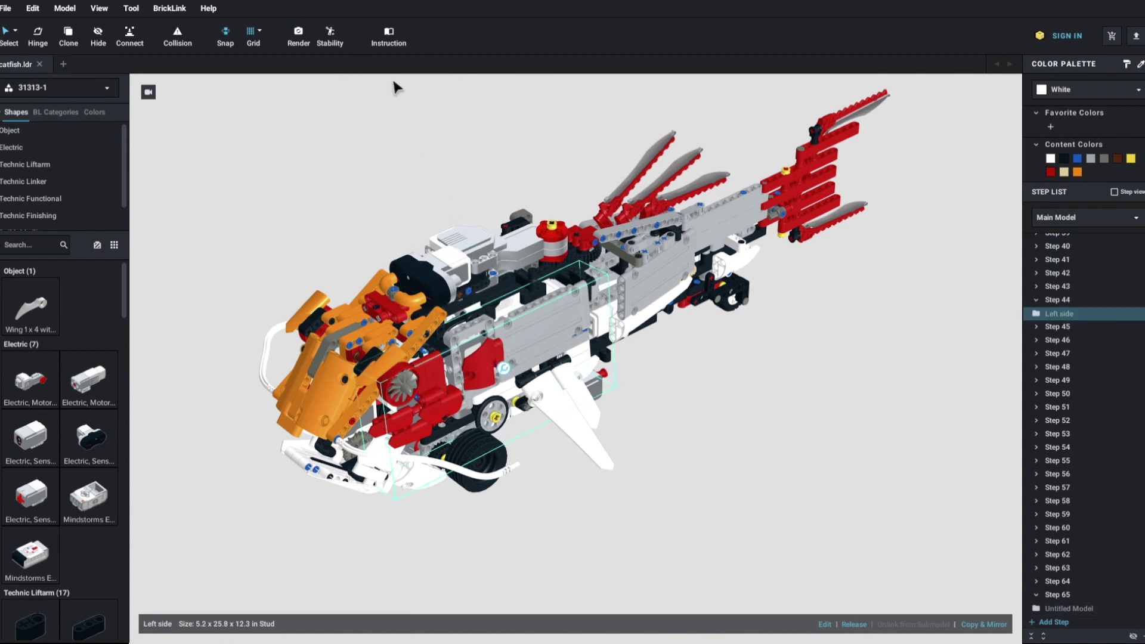
pyautogui.click(99, 35)
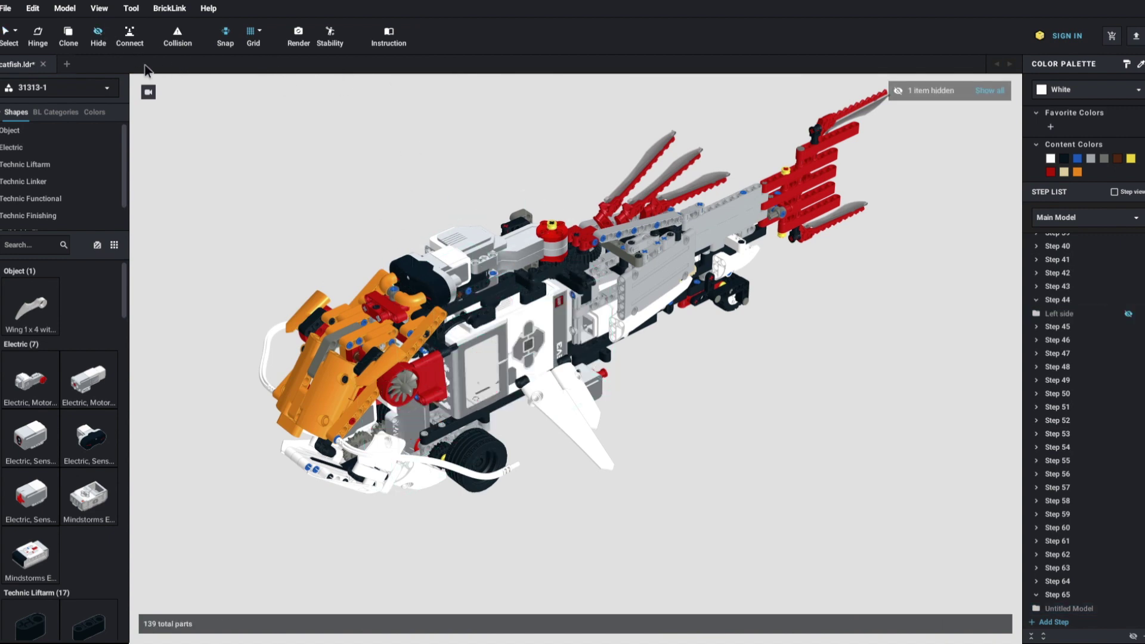
pyautogui.scroll(5, 319, 303)
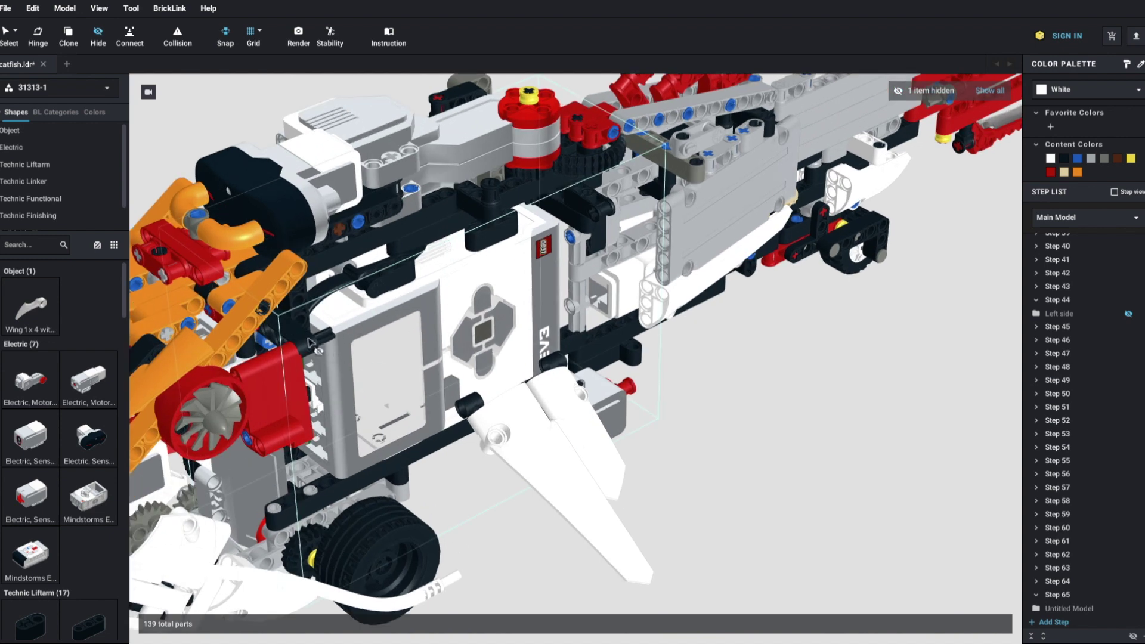
# Restore all hidden items, hide the Left side submodel again and hide the parts obstructing the cable at the EV3 brick's ports
pyautogui.click(325, 301)
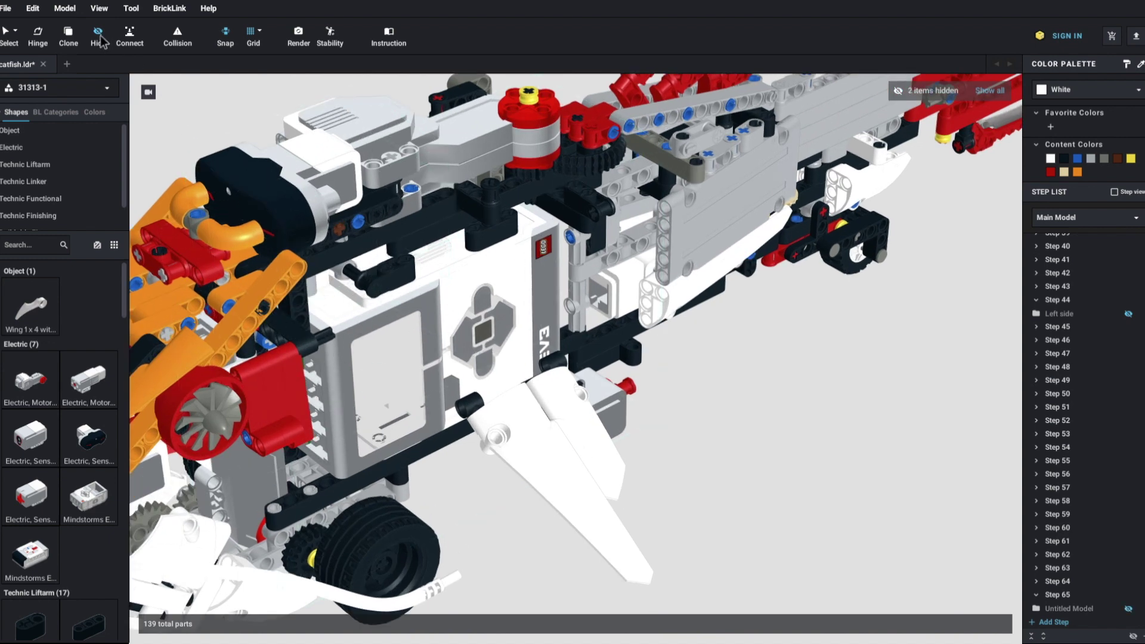
pyautogui.click(991, 91)
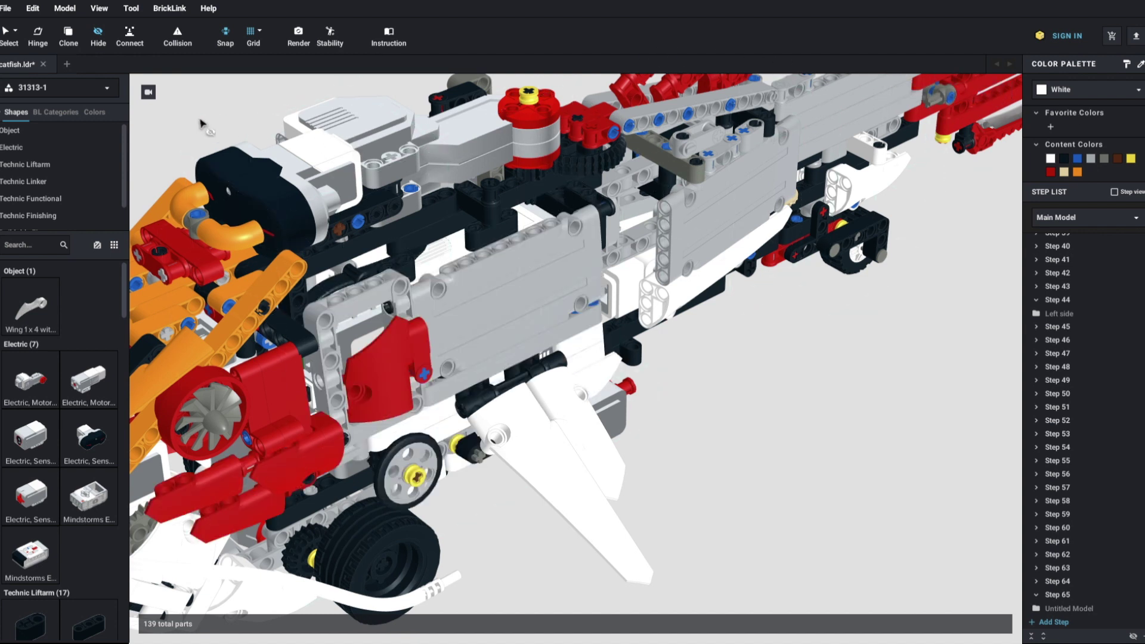
pyautogui.click(433, 316)
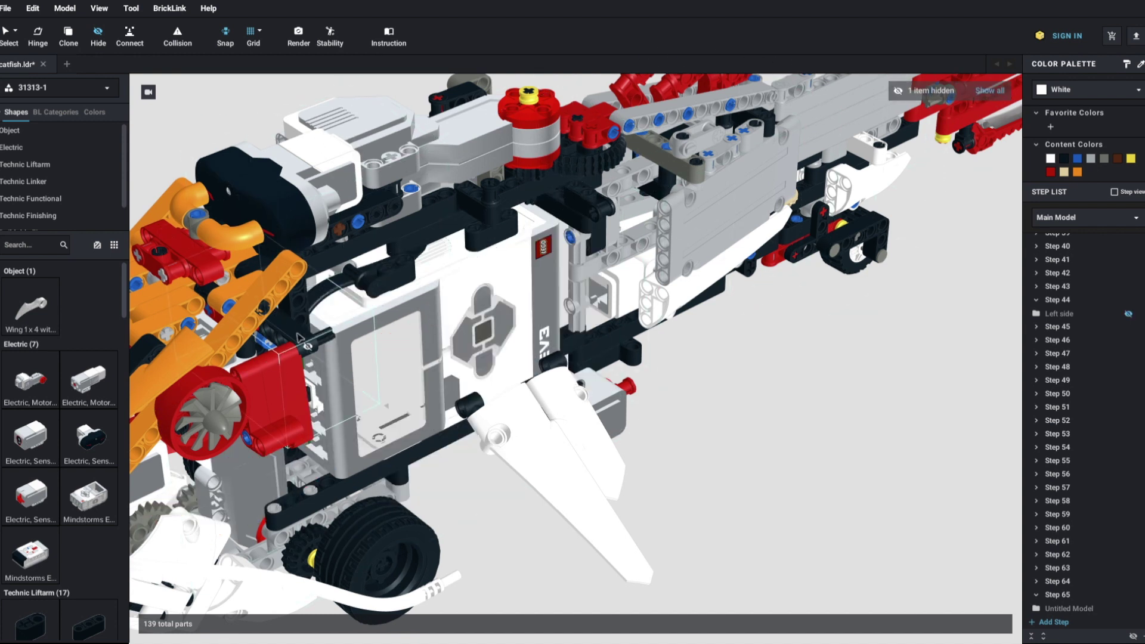
pyautogui.click(300, 359)
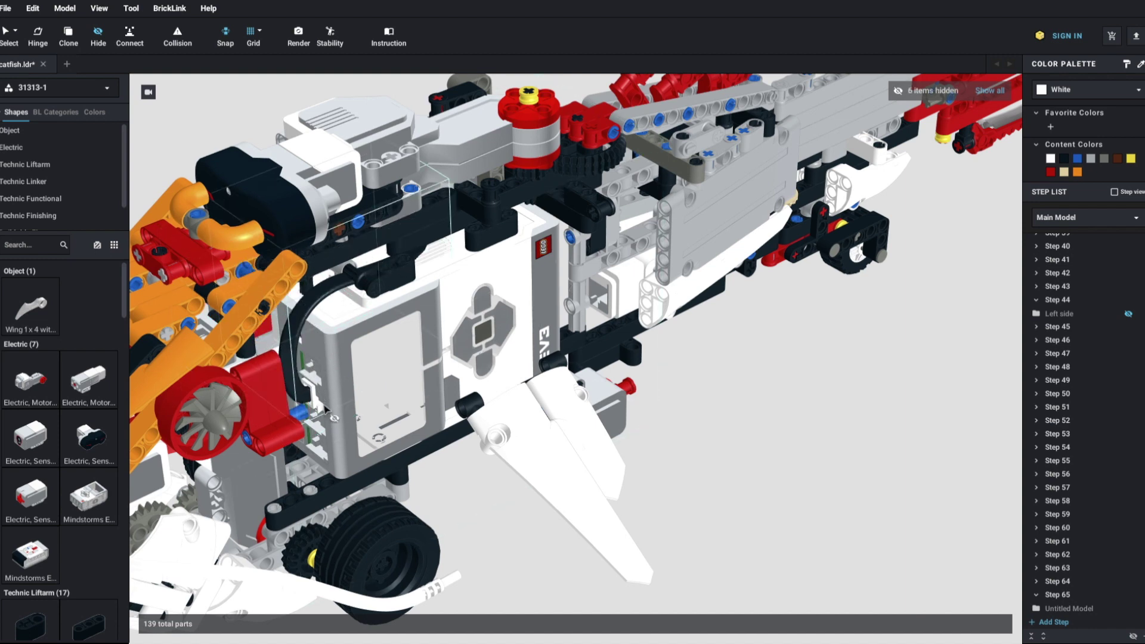
pyautogui.moveTo(327, 320); pyautogui.dragTo(376, 319, button='right')
pyautogui.moveTo(776, 311); pyautogui.dragTo(667, 322, button='right')
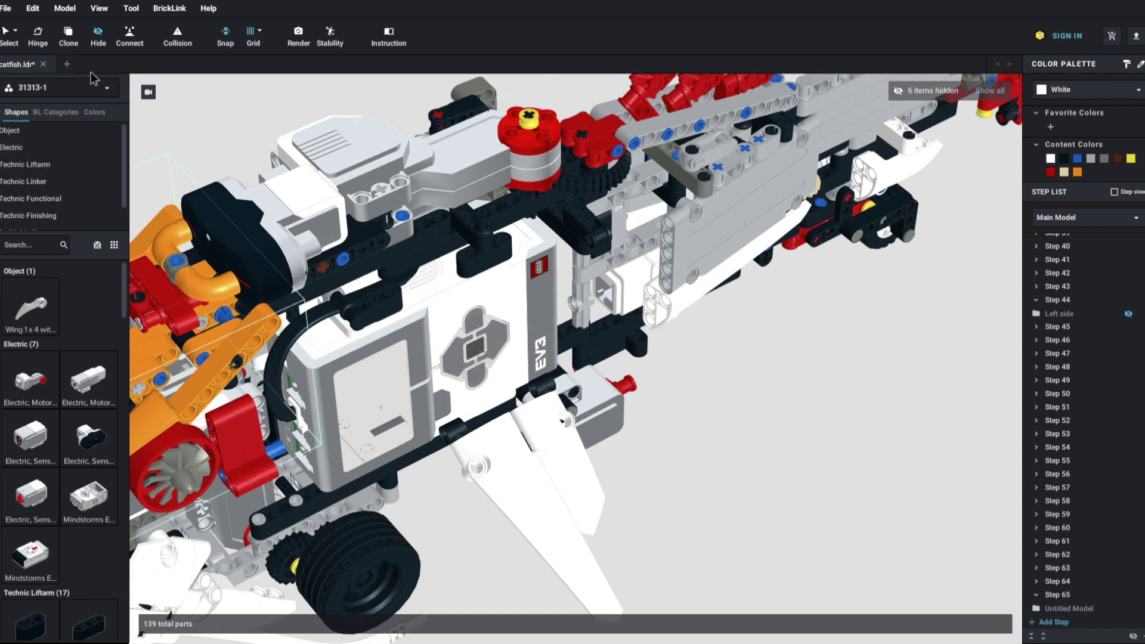
# Identify the step of the Technic, Axle 4 beside the cable and move the cable submodel from step 65 into step 42
pyautogui.click(9, 37)
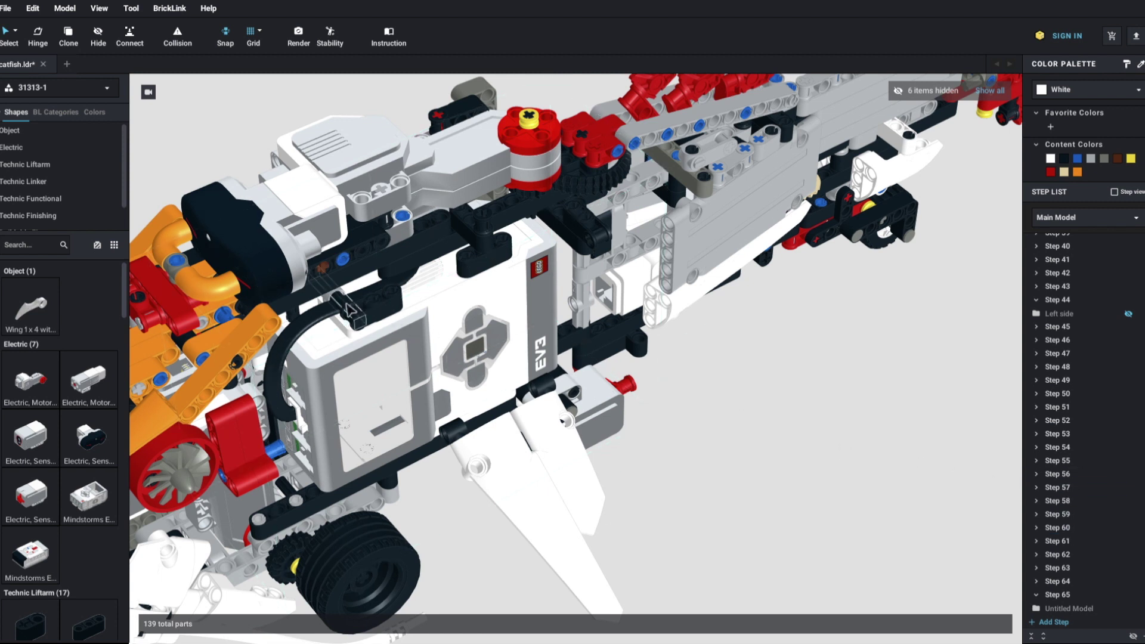
pyautogui.click(349, 310)
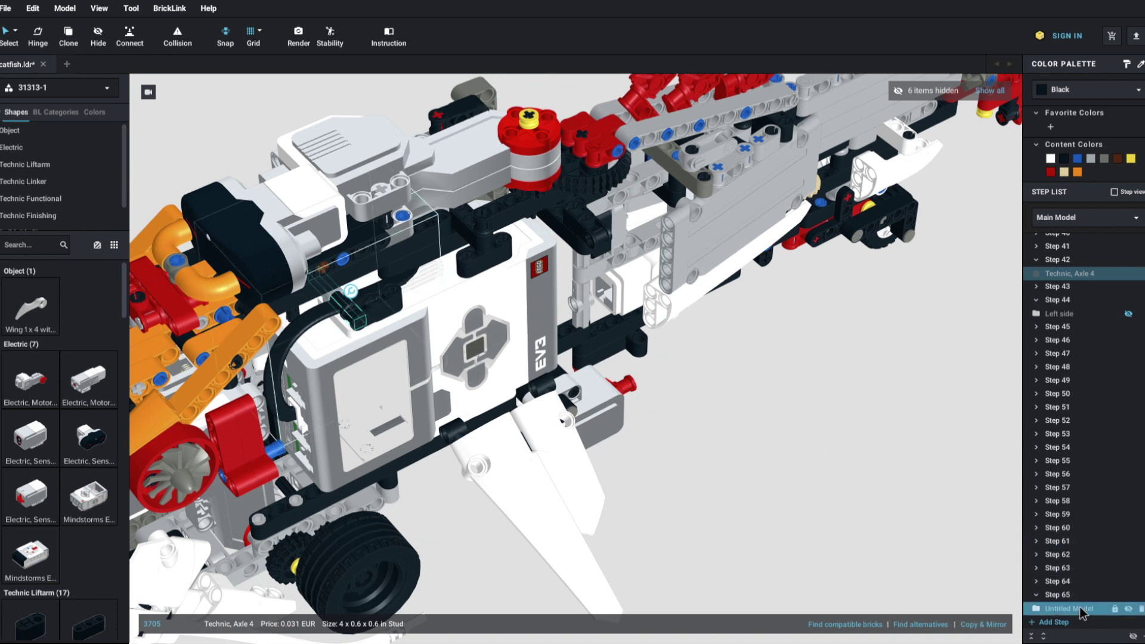
pyautogui.moveTo(1081, 613); pyautogui.dragTo(1078, 276)
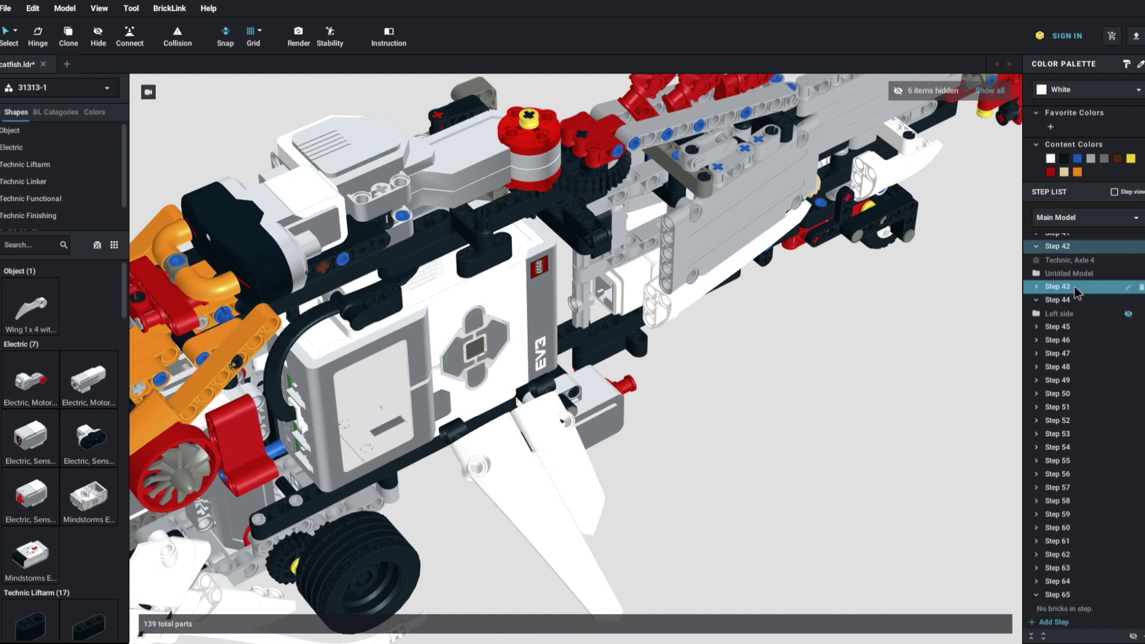
pyautogui.click(1079, 274)
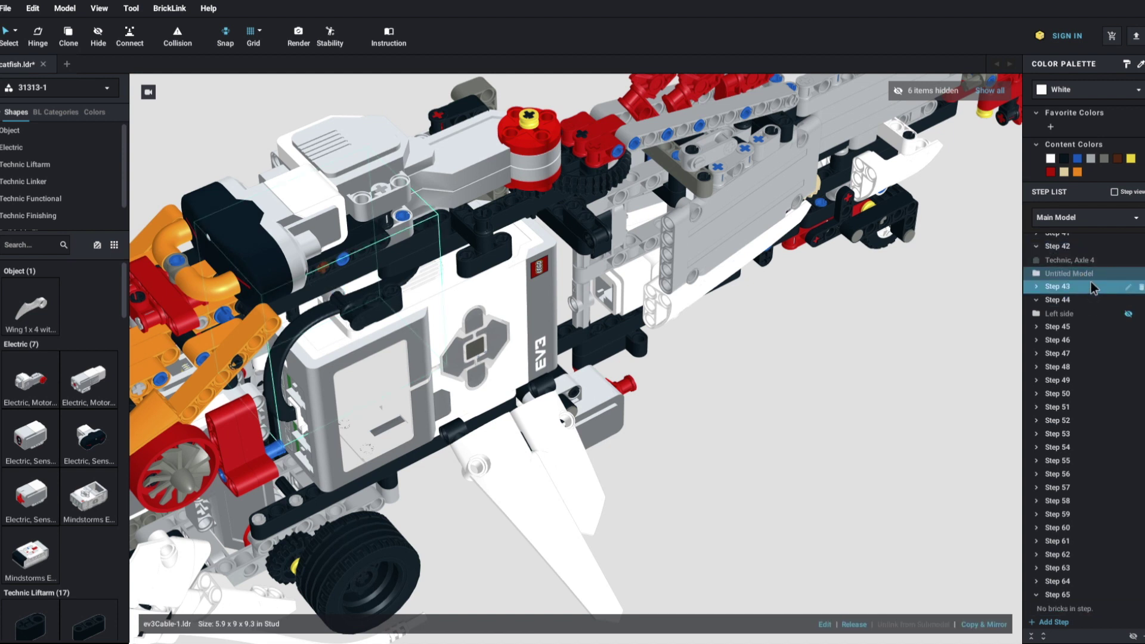
pyautogui.click(1038, 301)
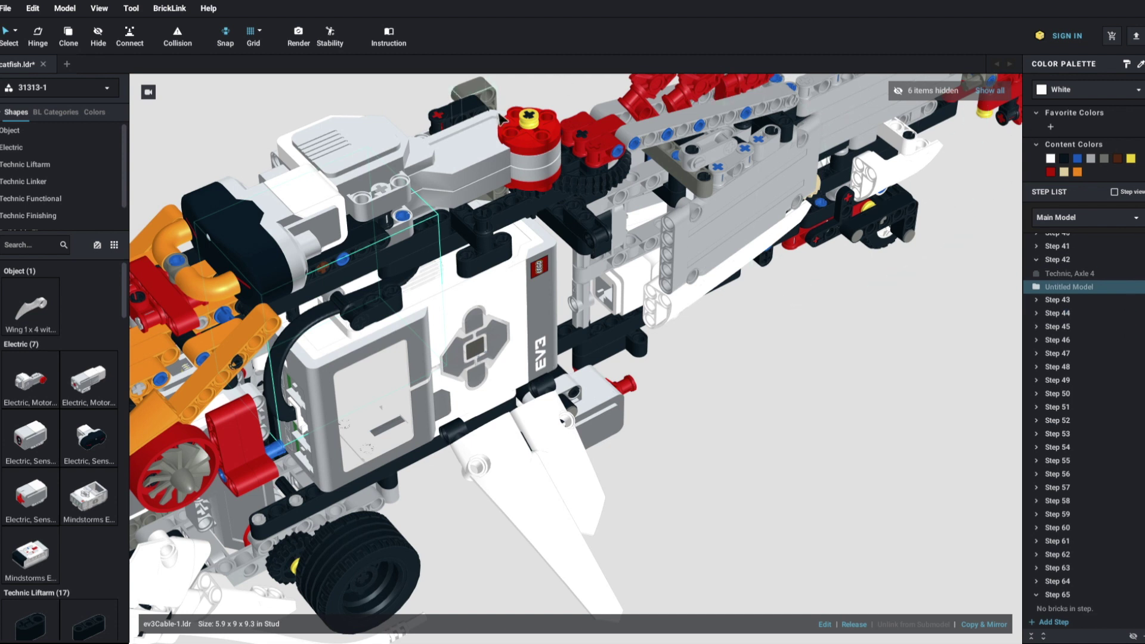
# Open the building instructions in page design mode and go to page 164 with the cable and its plugs
pyautogui.click(396, 35)
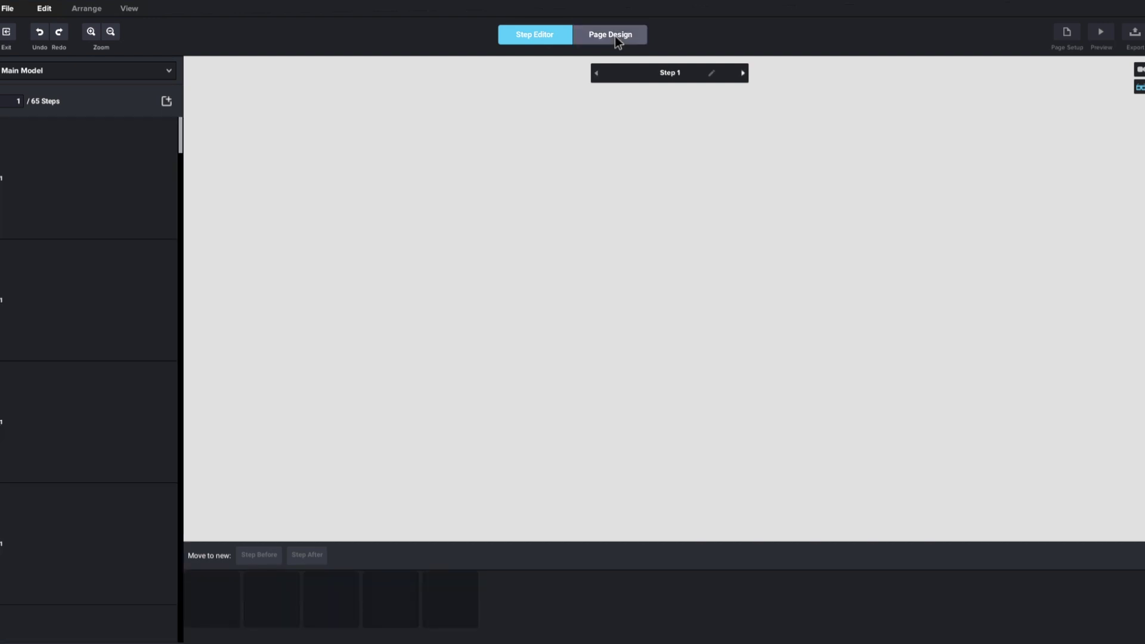
pyautogui.click(624, 35)
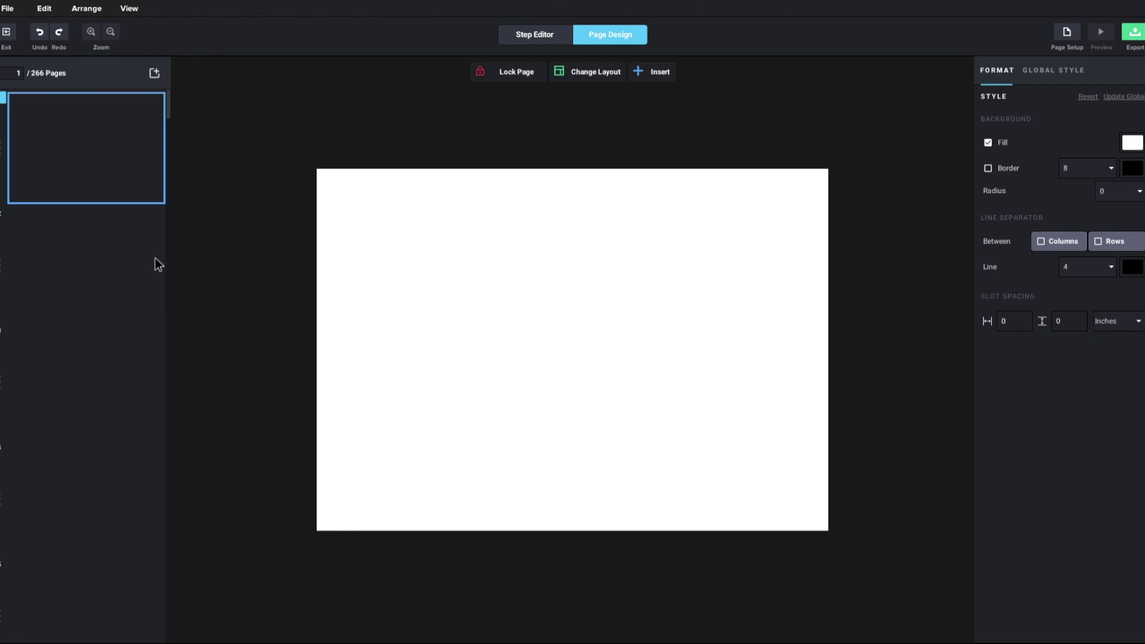
pyautogui.scroll(-6, 106, 281)
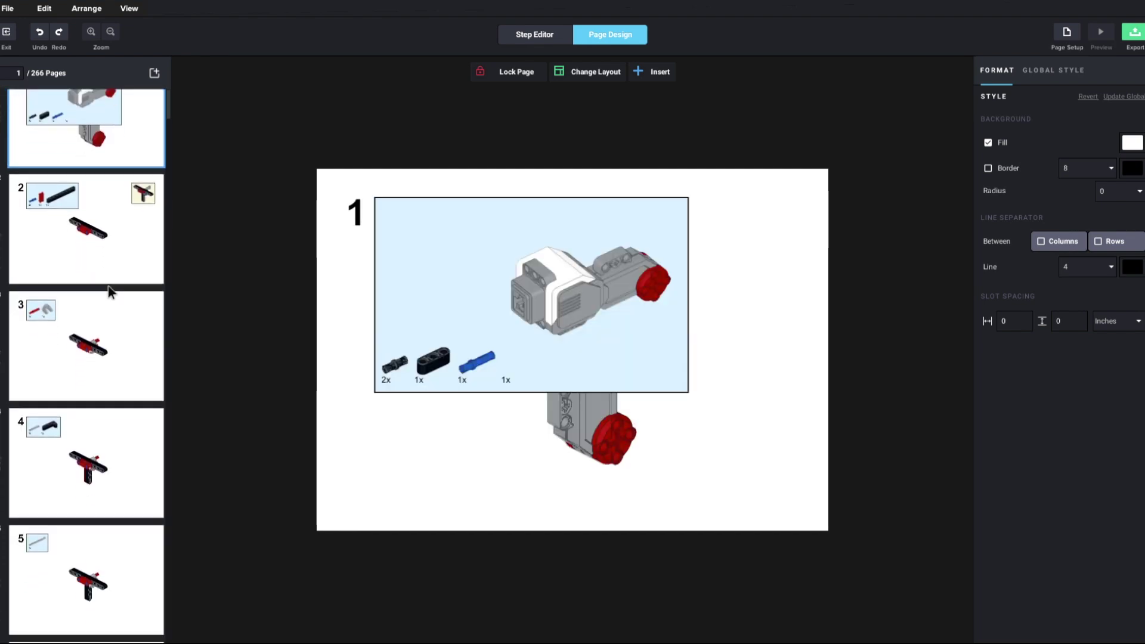
pyautogui.moveTo(169, 102); pyautogui.dragTo(170, 430)
pyautogui.click(124, 320)
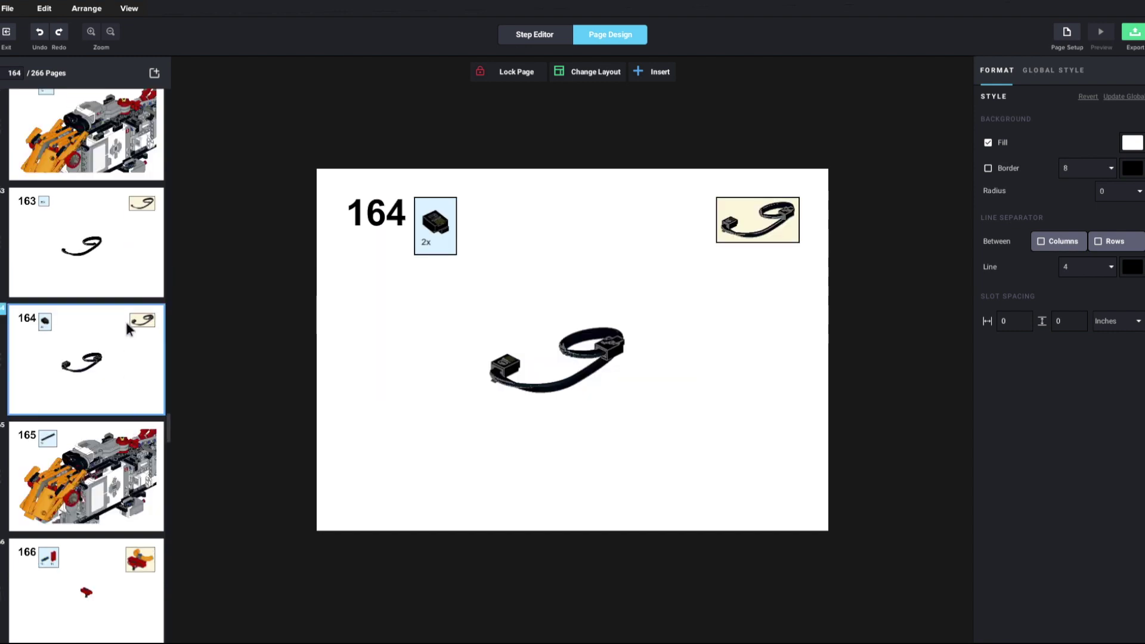
# Compare instruction pages 163, 164 and 165 and the neighbouring pages to examine how the cable assembly is presented
pyautogui.click(127, 289)
pyautogui.scroll(2, 115, 267)
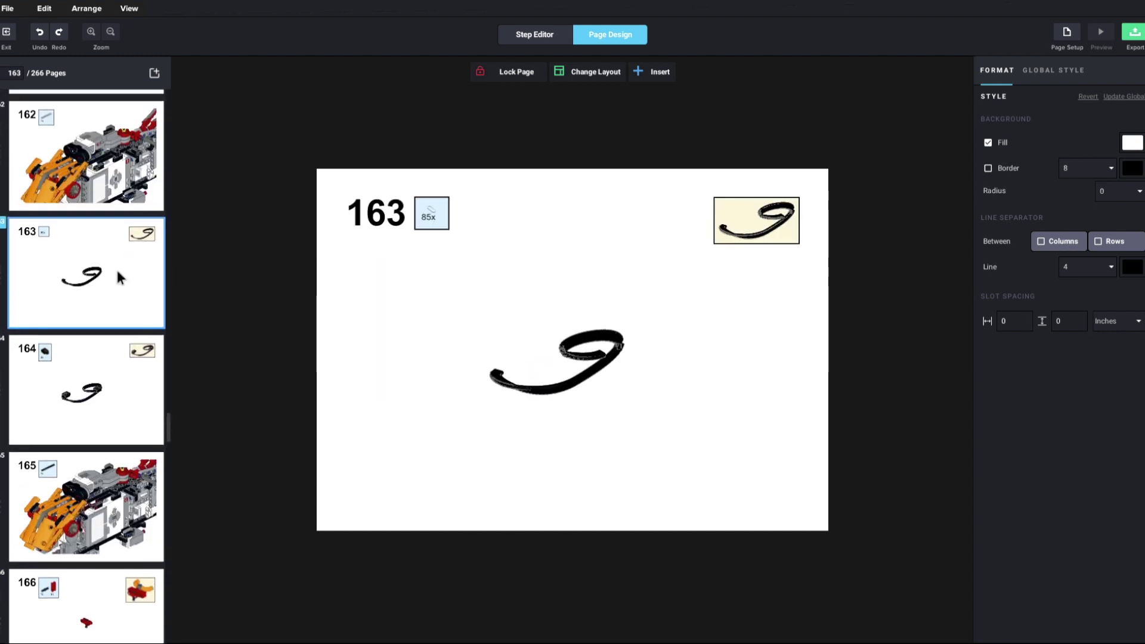
pyautogui.click(81, 284)
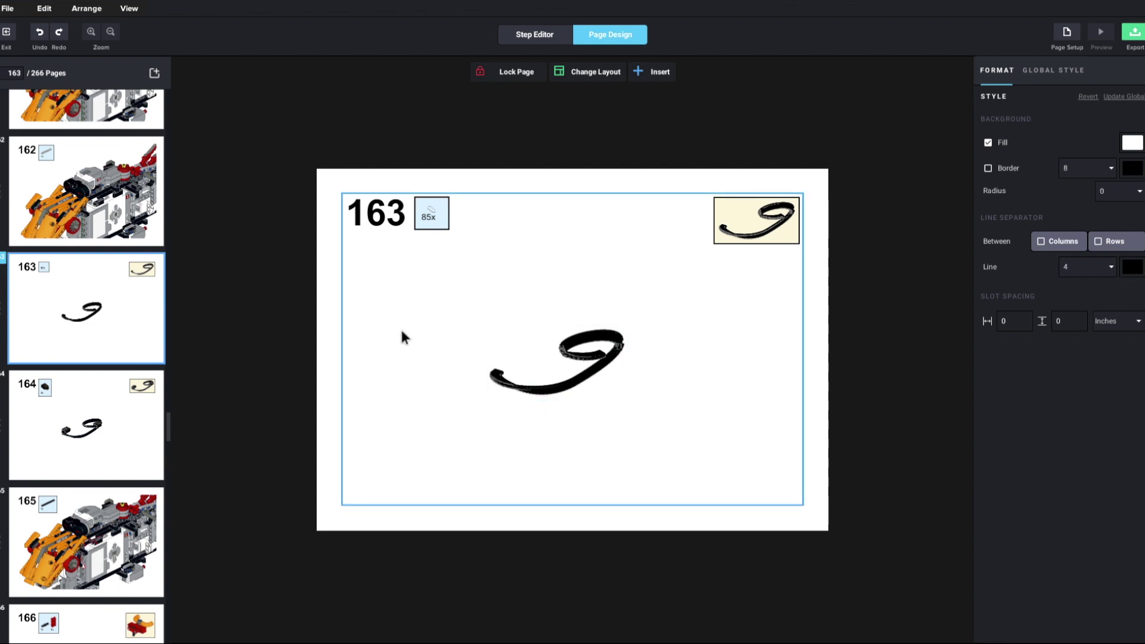
pyautogui.click(104, 414)
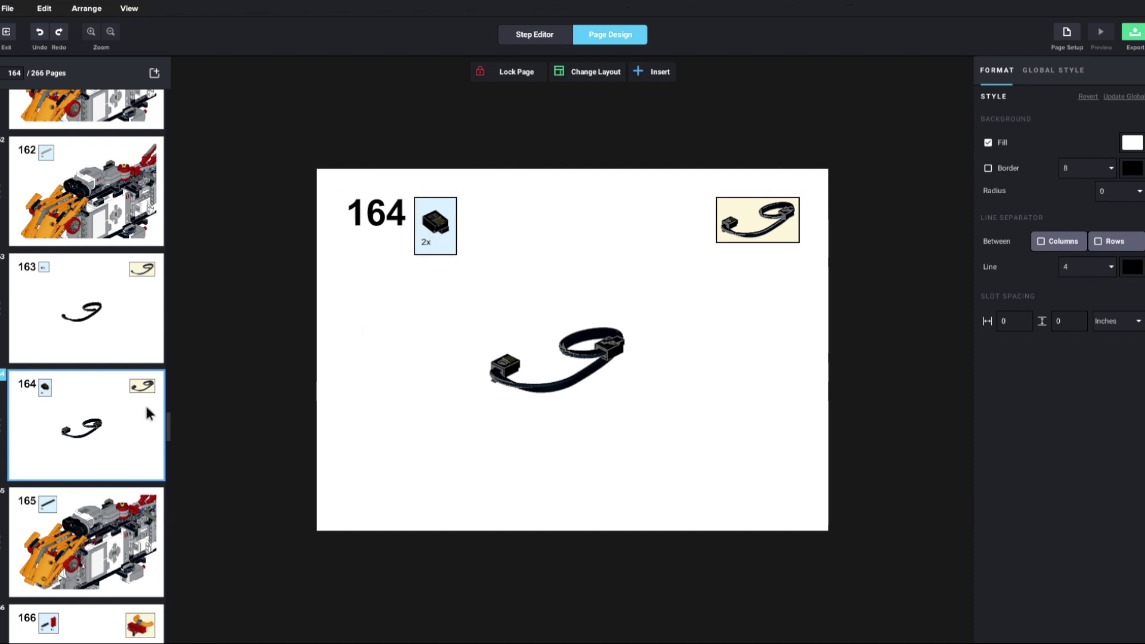
pyautogui.click(139, 324)
pyautogui.click(124, 439)
pyautogui.click(160, 526)
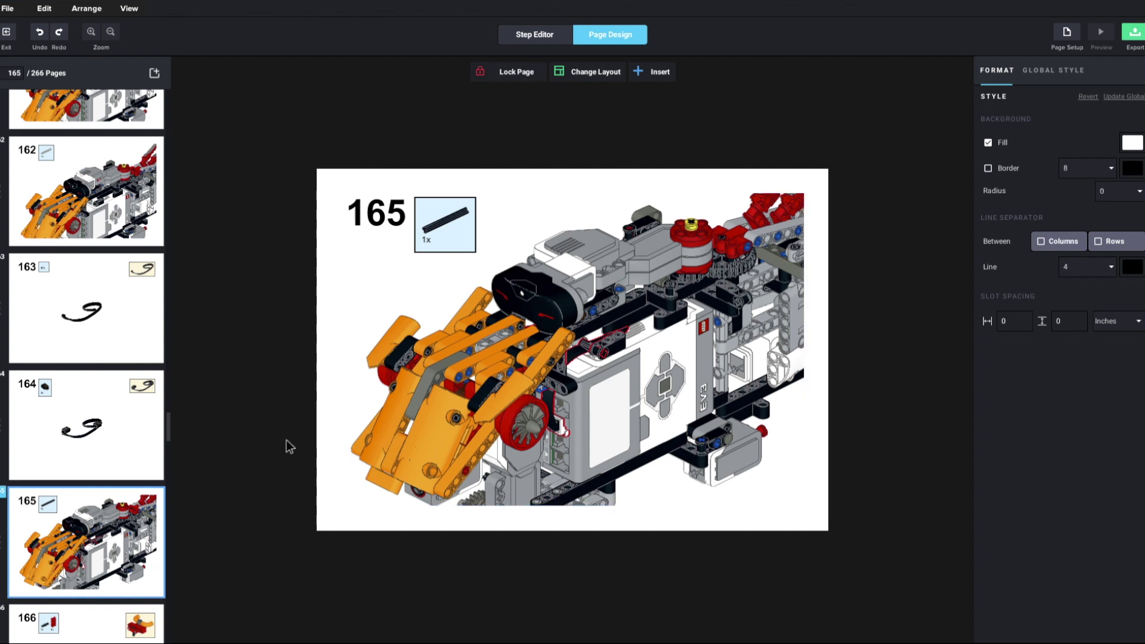
pyautogui.scroll(-3, 118, 539)
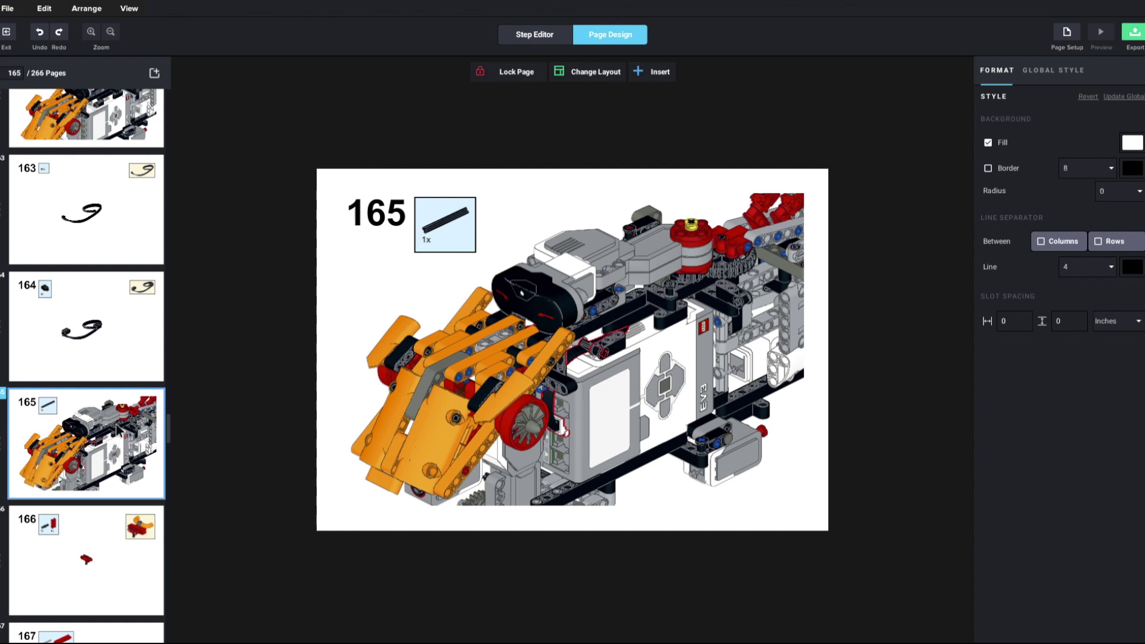
pyautogui.scroll(14, 118, 429)
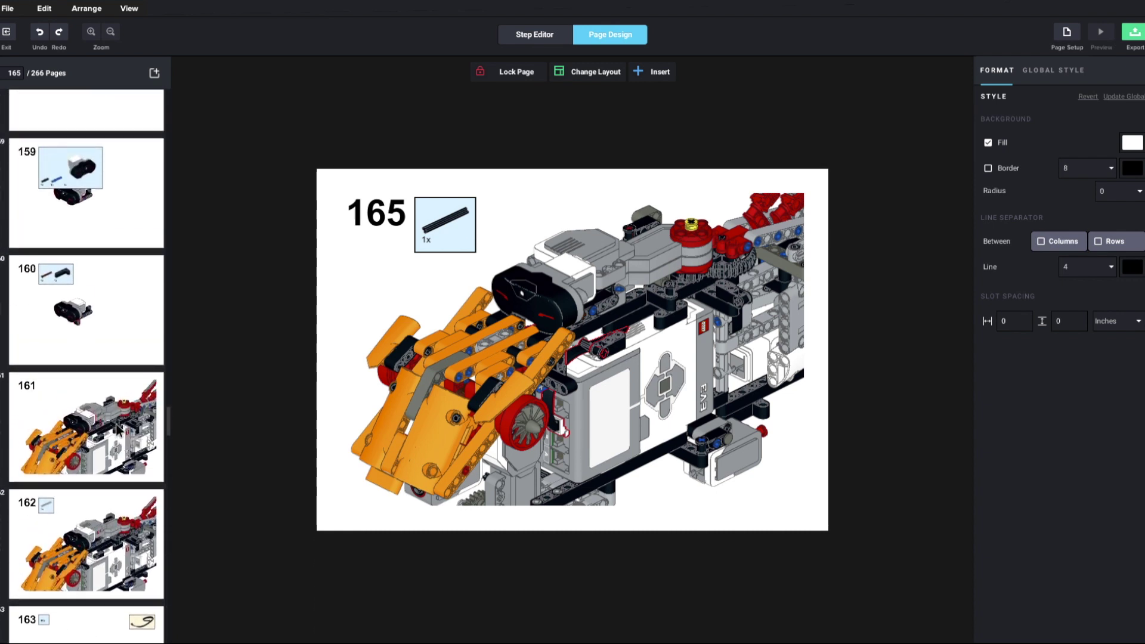
pyautogui.scroll(9, 113, 420)
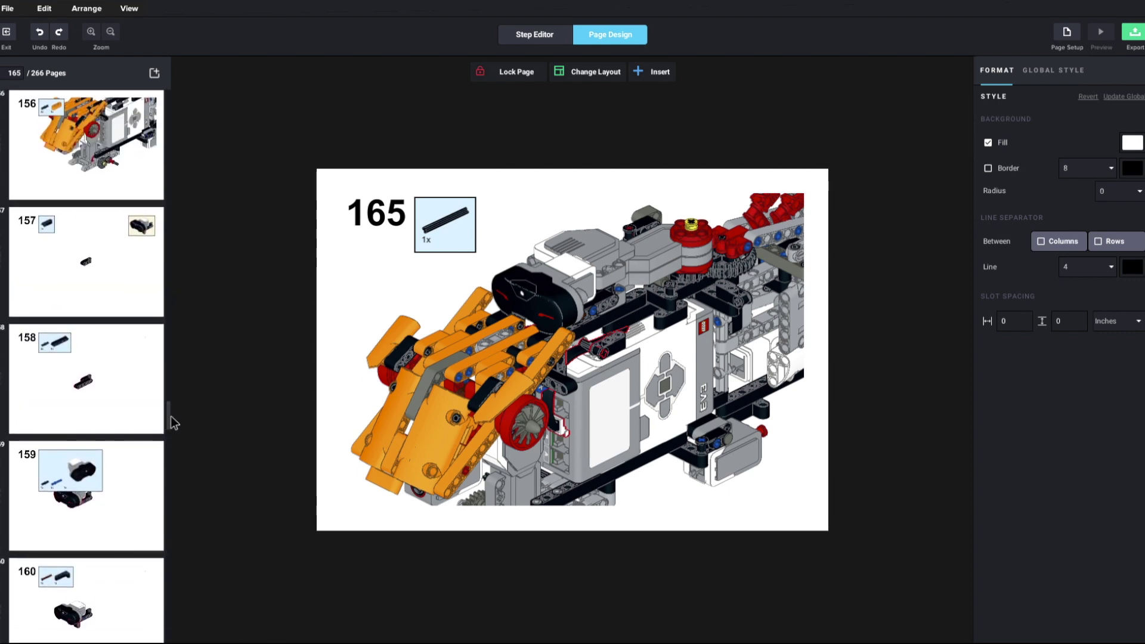
pyautogui.moveTo(171, 417); pyautogui.dragTo(170, 453)
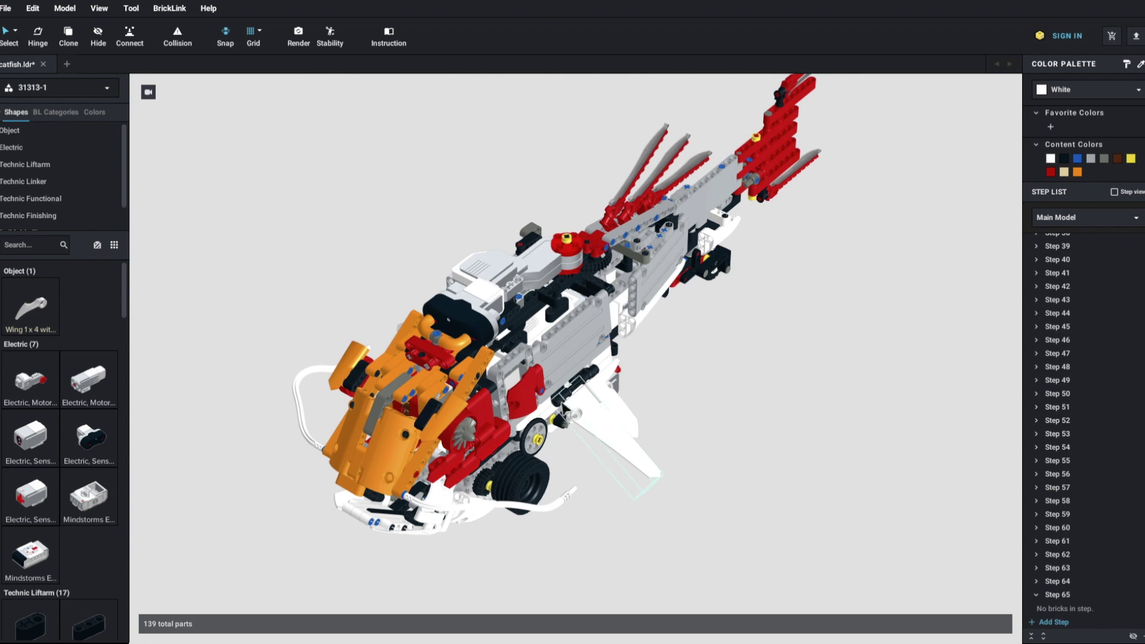
# Locate the cable submodel ev3Cable-1.ldr in step 42 of the main model and open it for editing
pyautogui.scroll(5, 1055, 315)
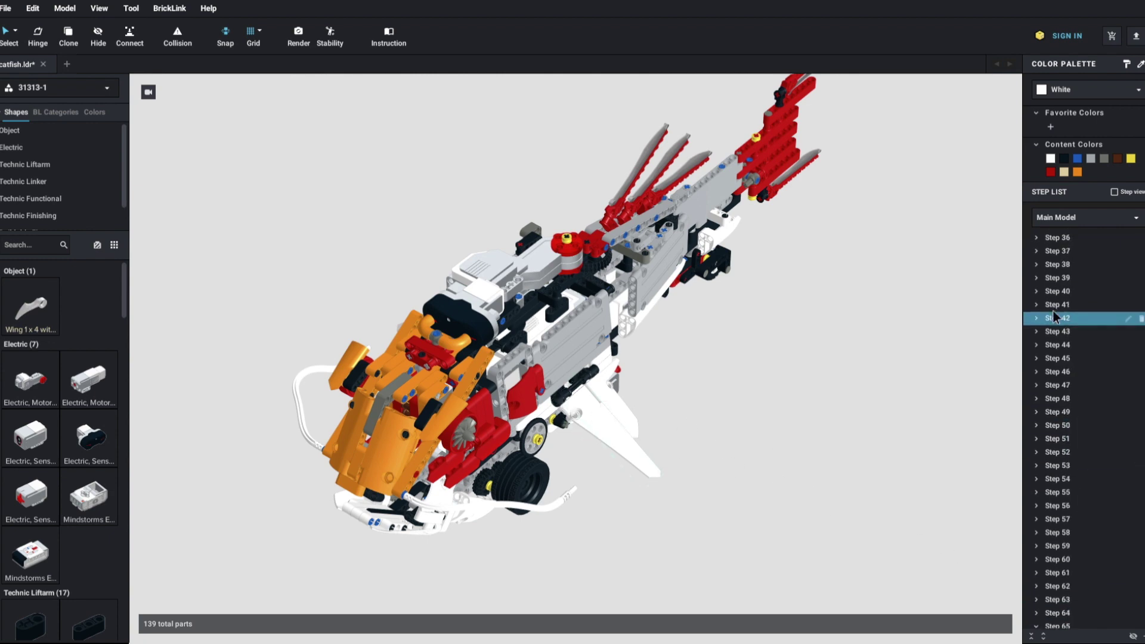
pyautogui.scroll(-2, 477, 364)
pyautogui.scroll(5, 574, 353)
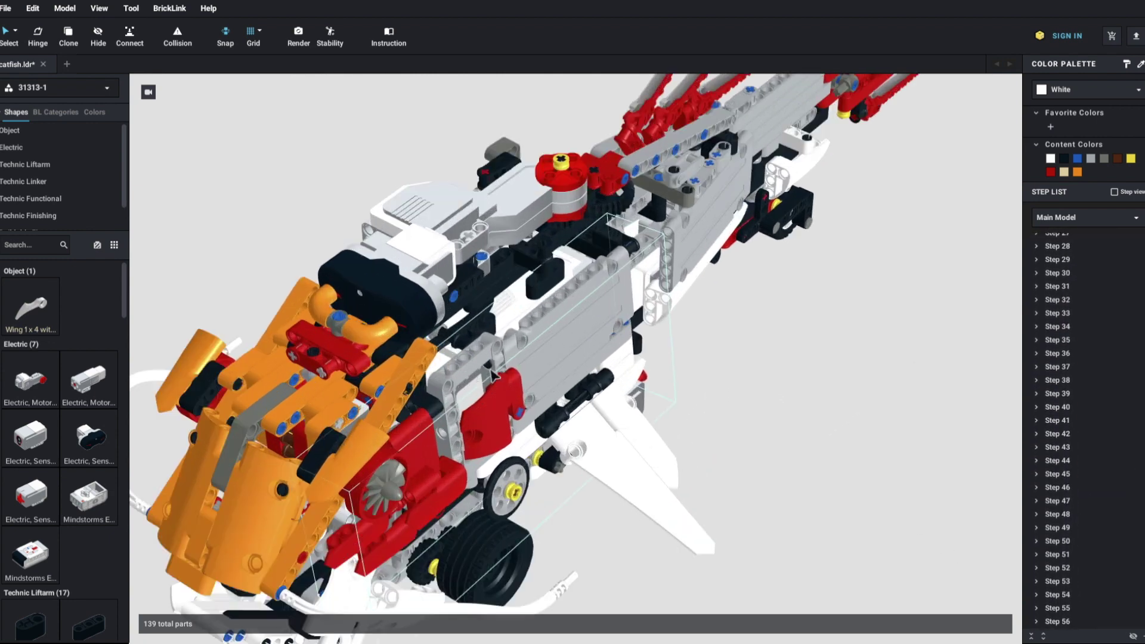
pyautogui.click(420, 336)
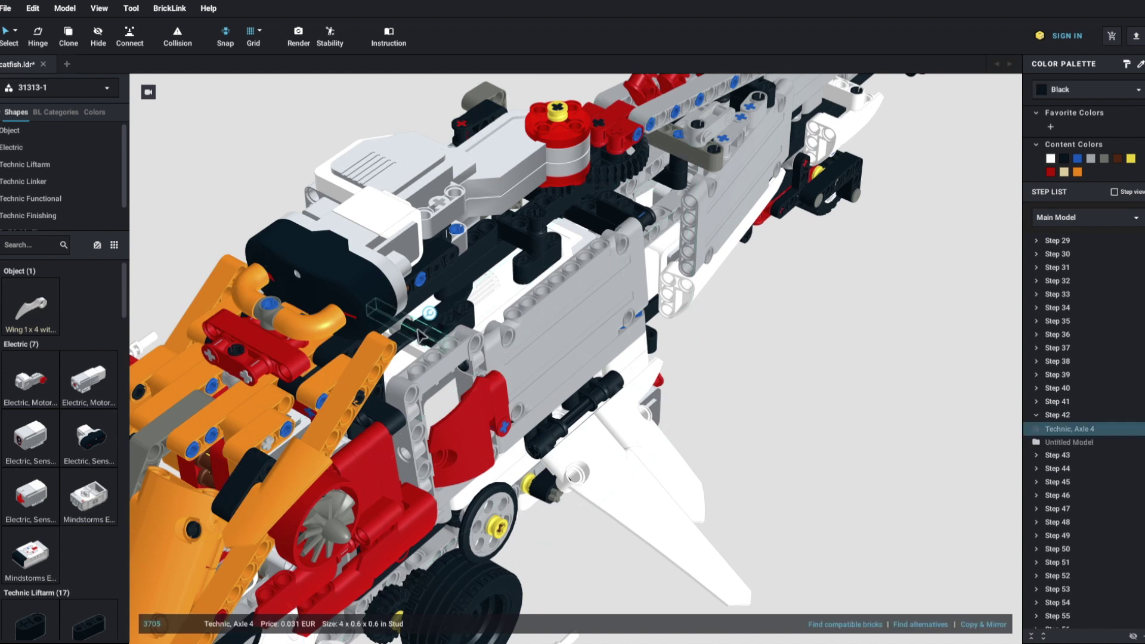
pyautogui.click(1089, 446)
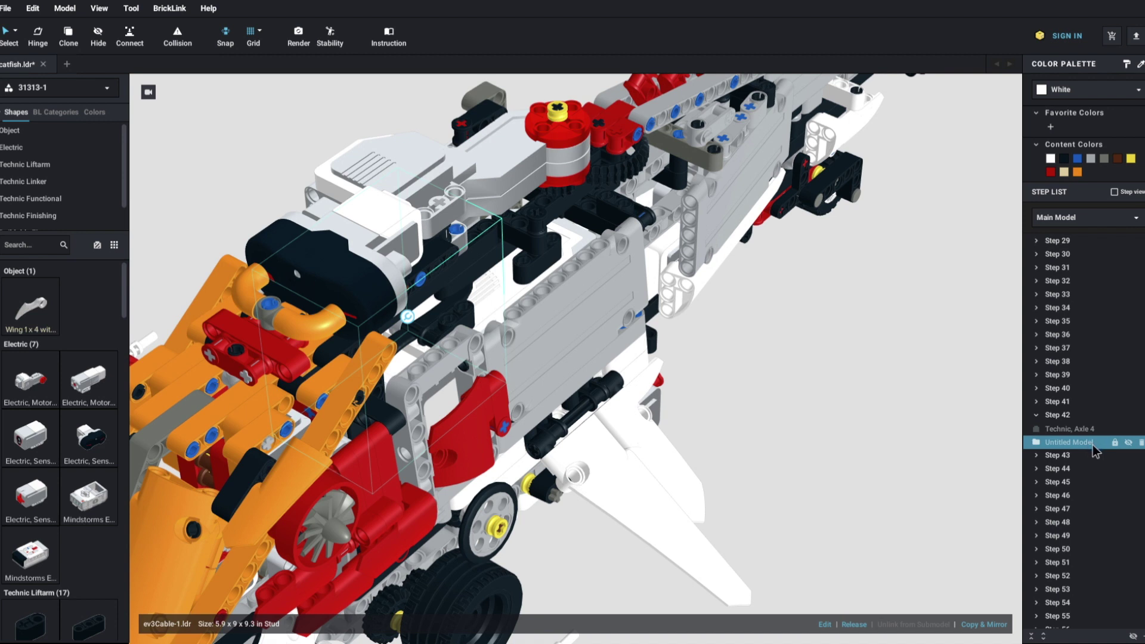
pyautogui.click(821, 627)
pyautogui.click(1051, 446)
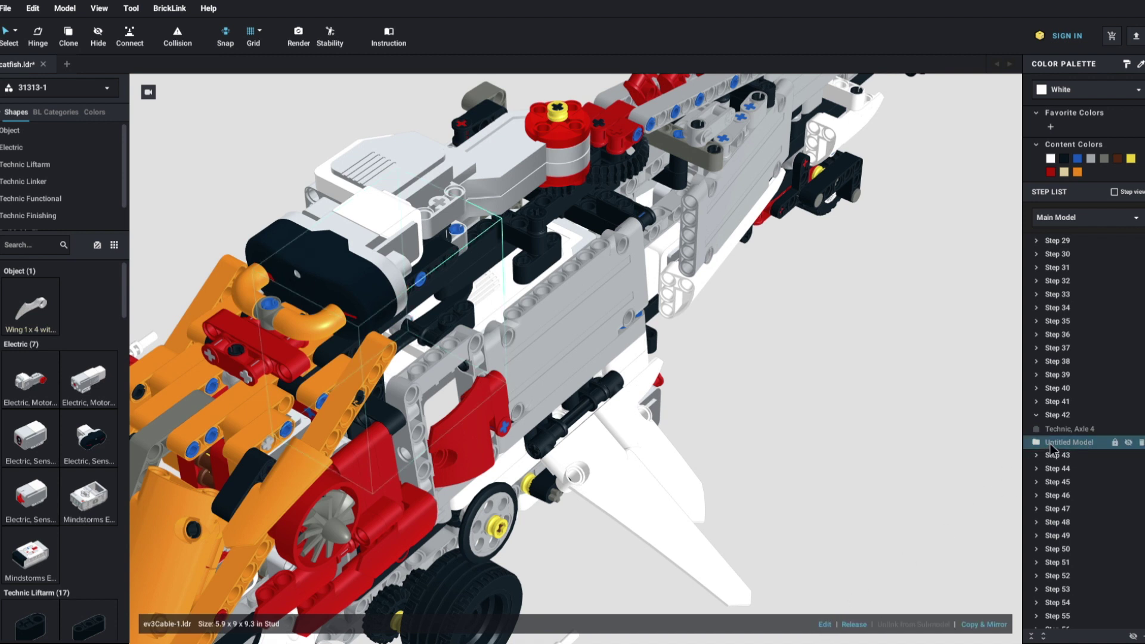
pyautogui.rightClick(1085, 448)
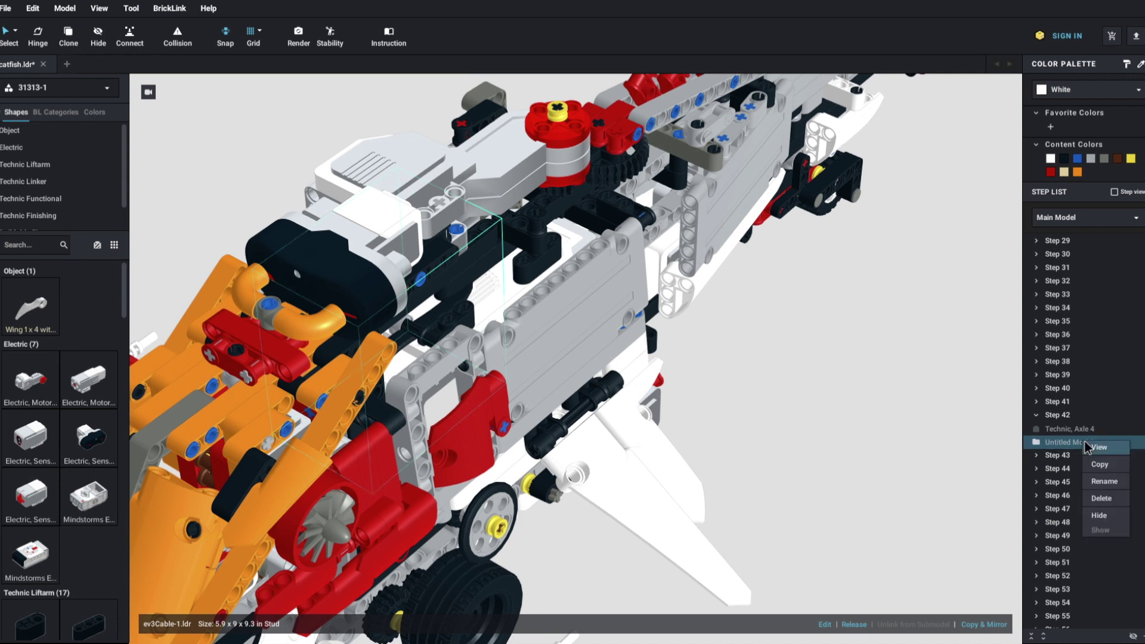
pyautogui.click(1055, 444)
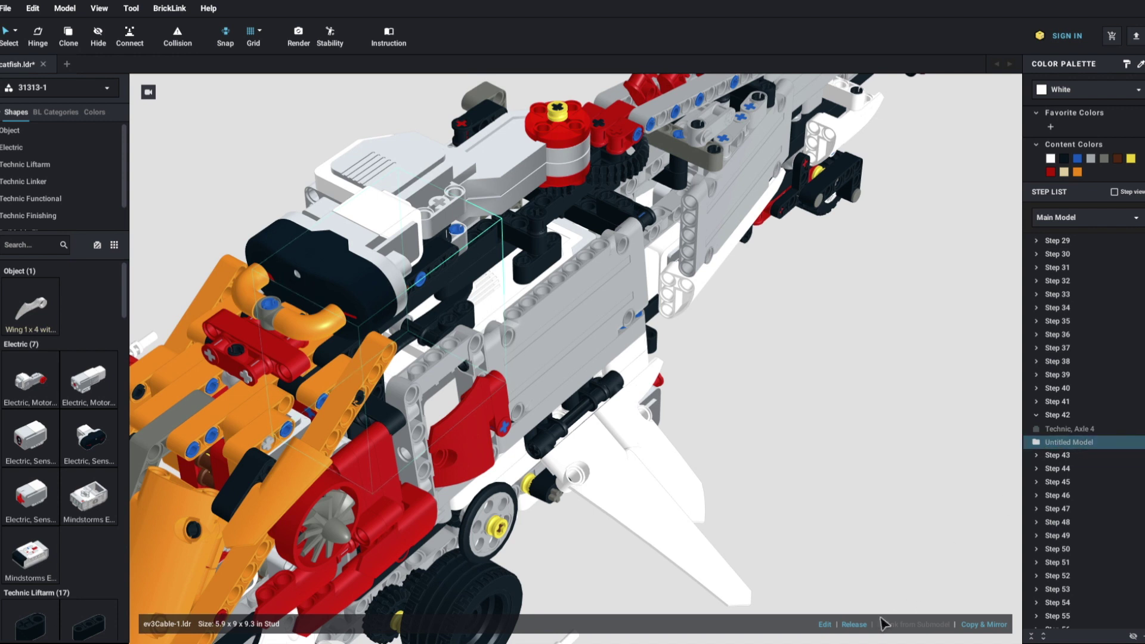
pyautogui.click(828, 624)
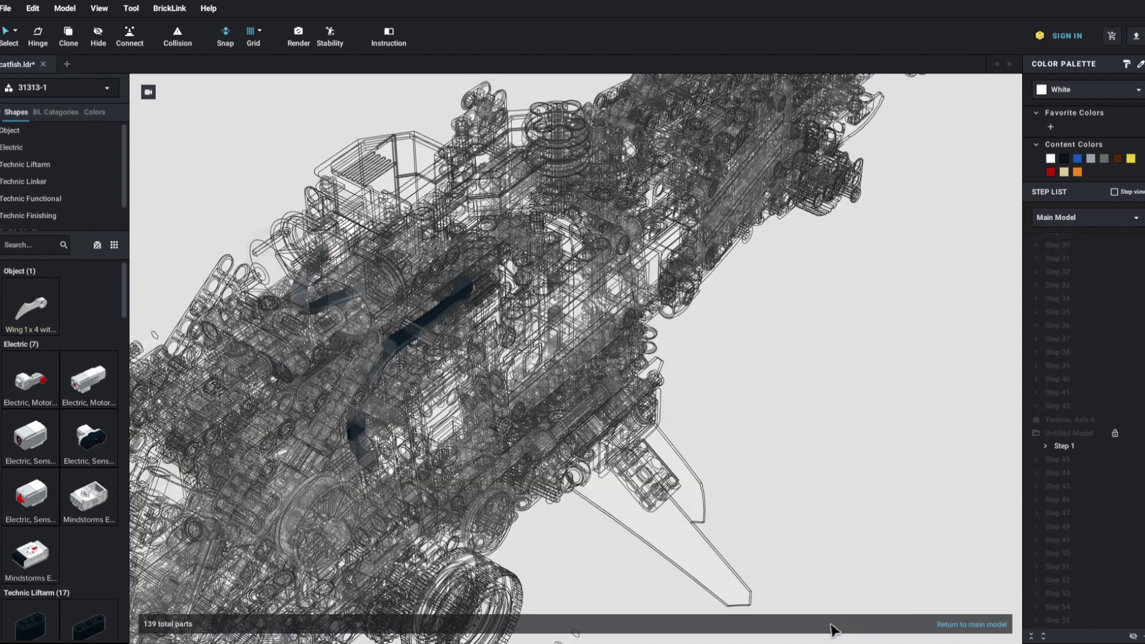
# Select both Electric Mindstorms plug parts in step 1 of the cable submodel and color them white
pyautogui.click(1050, 448)
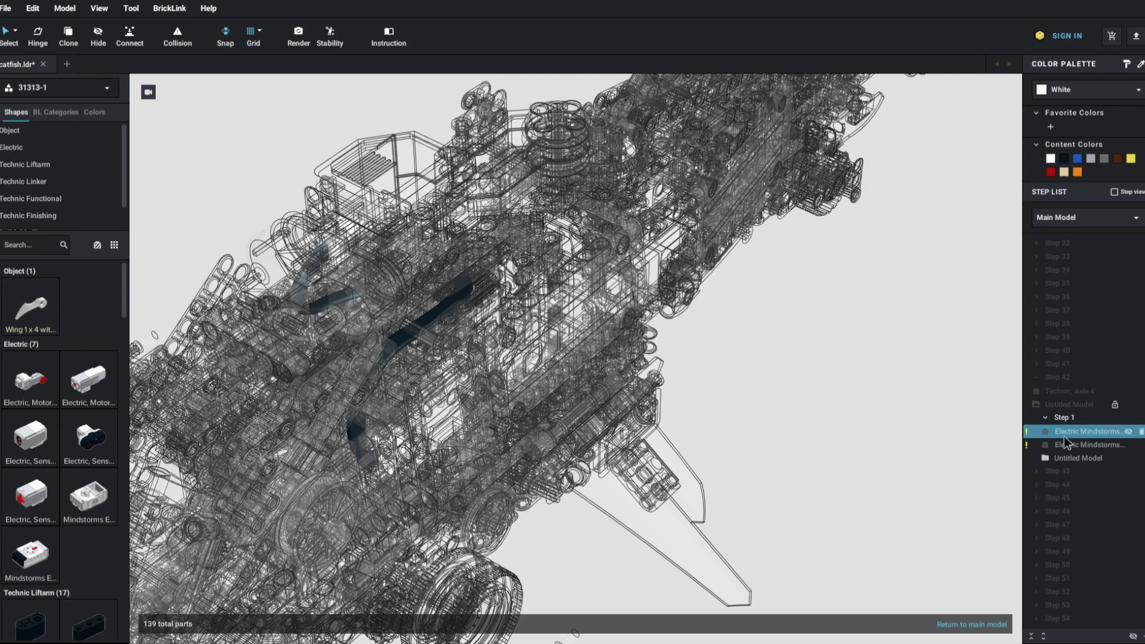
pyautogui.click(1064, 436)
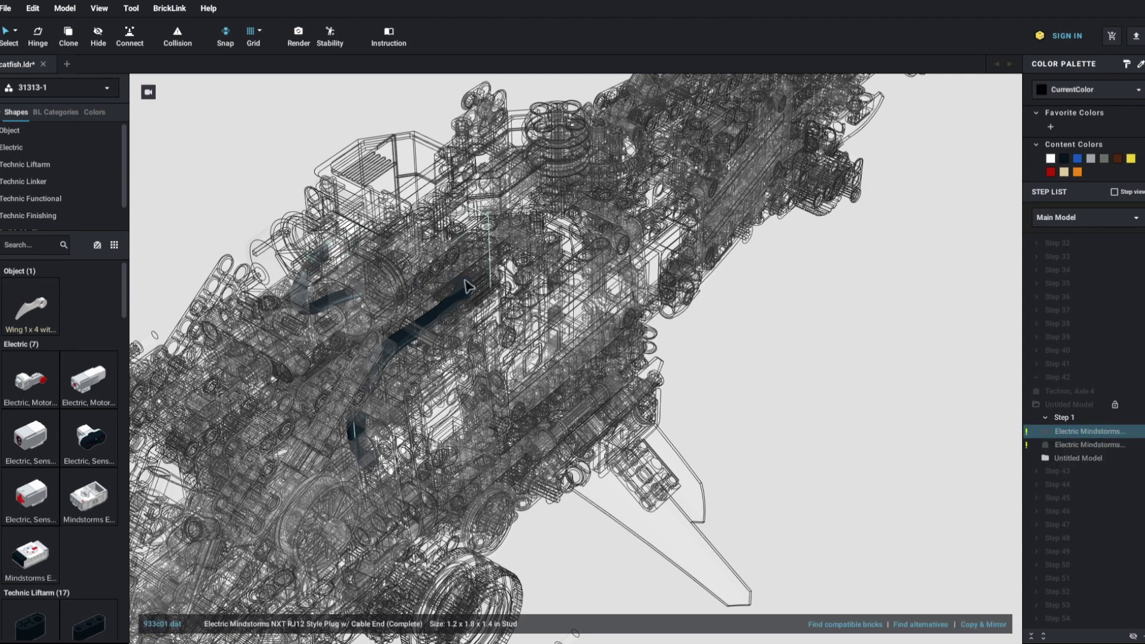
pyautogui.keyDown('shift'); pyautogui.click(1065, 447); pyautogui.keyUp('shift')
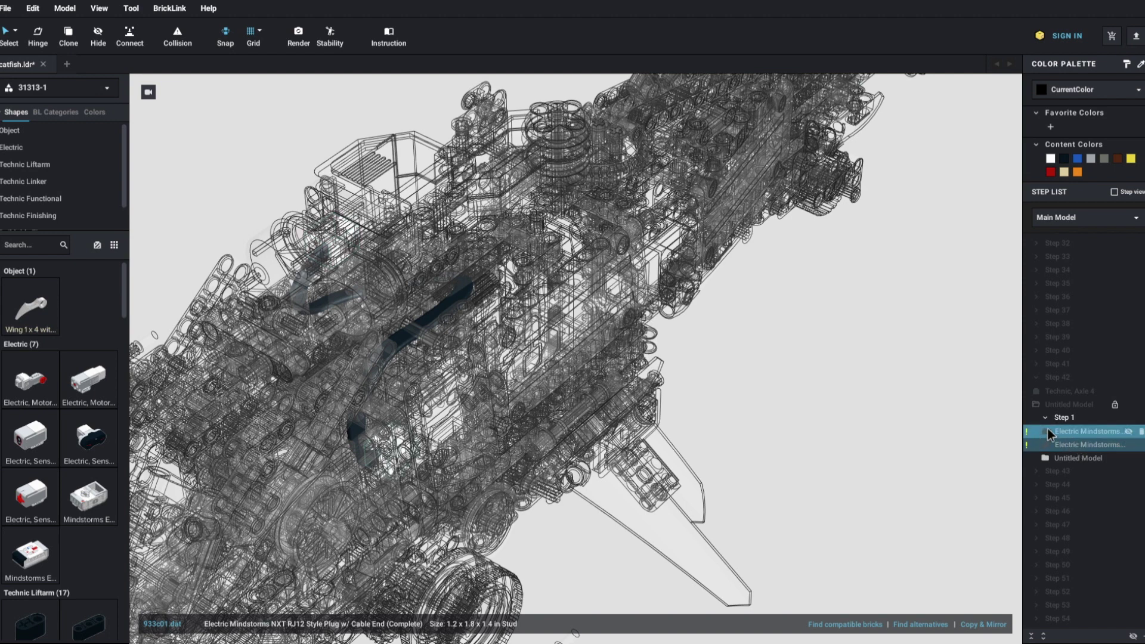
pyautogui.click(1053, 162)
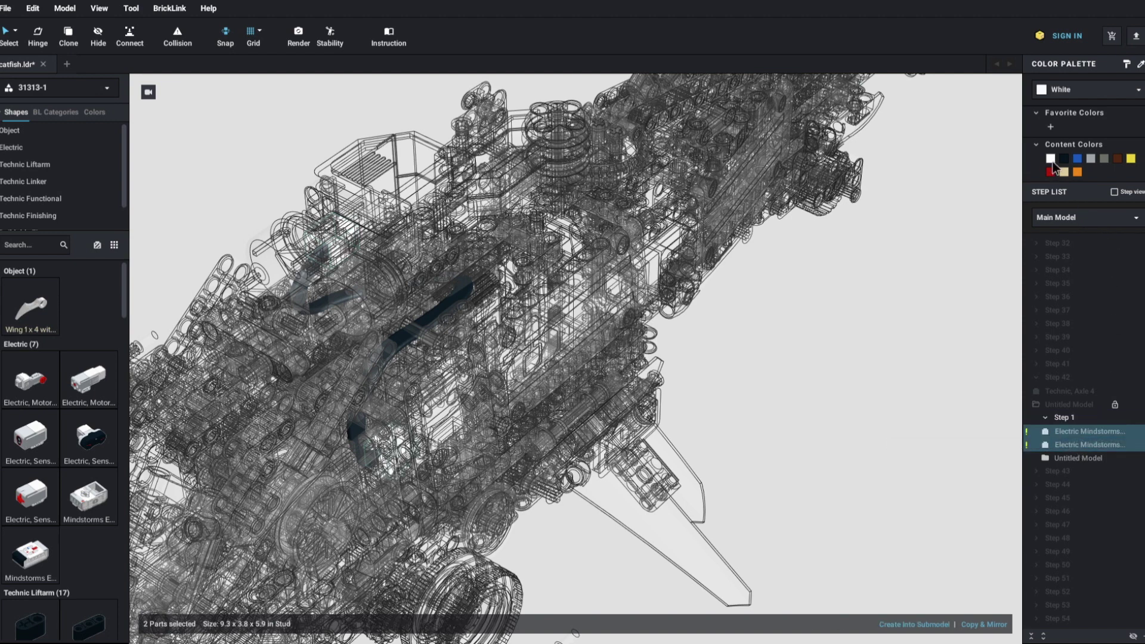
# Release the nested submodel ev3Cable-1_subPart1.ldr and move its cable segment parts from step 2 into step 1 with the plugs
pyautogui.click(1060, 448)
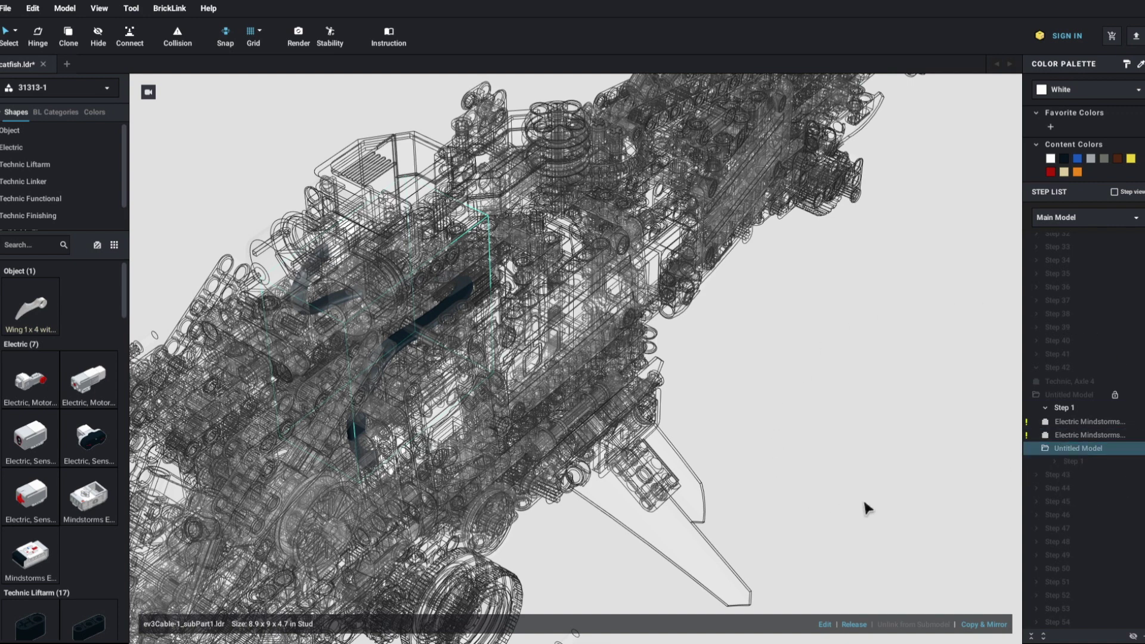
pyautogui.click(854, 624)
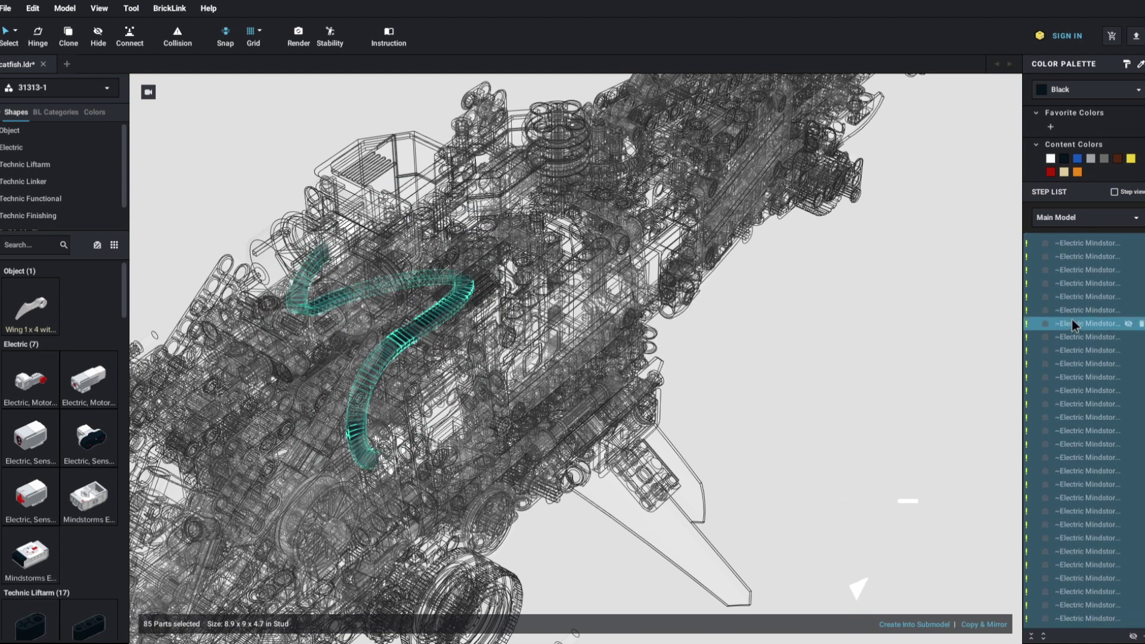
pyautogui.scroll(2, 1046, 378)
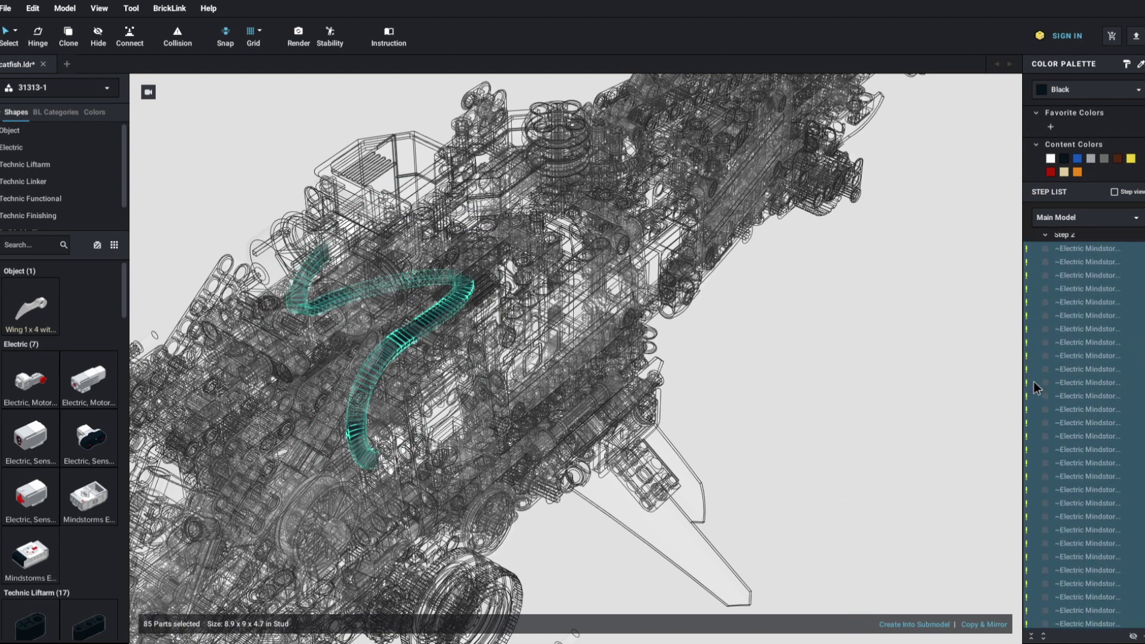
pyautogui.scroll(3, 1033, 384)
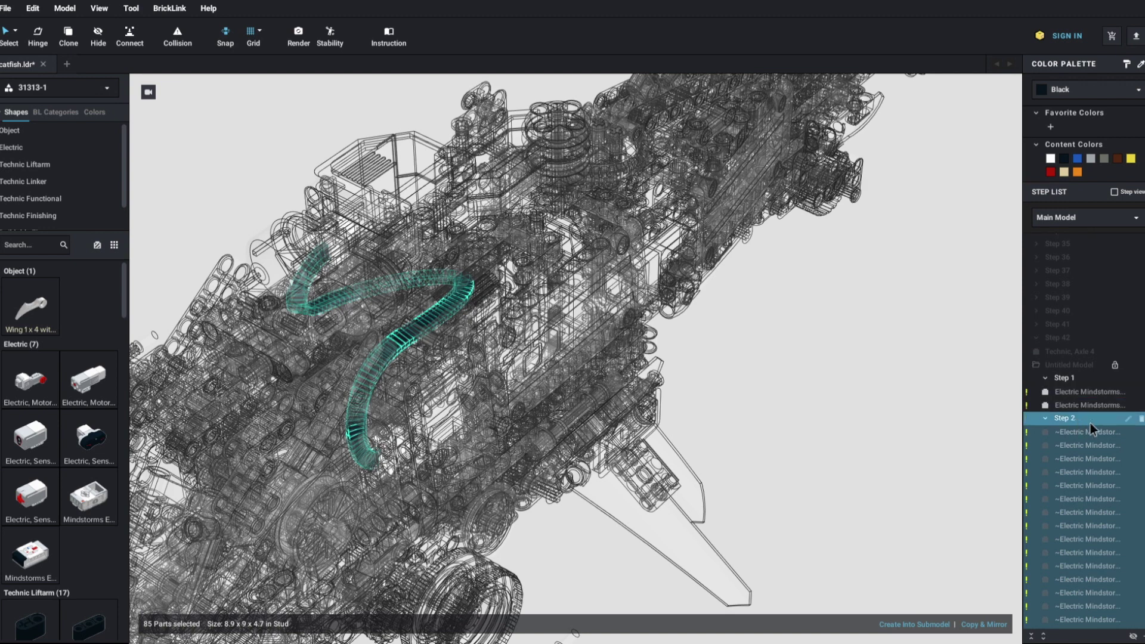
pyautogui.moveTo(1085, 432); pyautogui.dragTo(1085, 412)
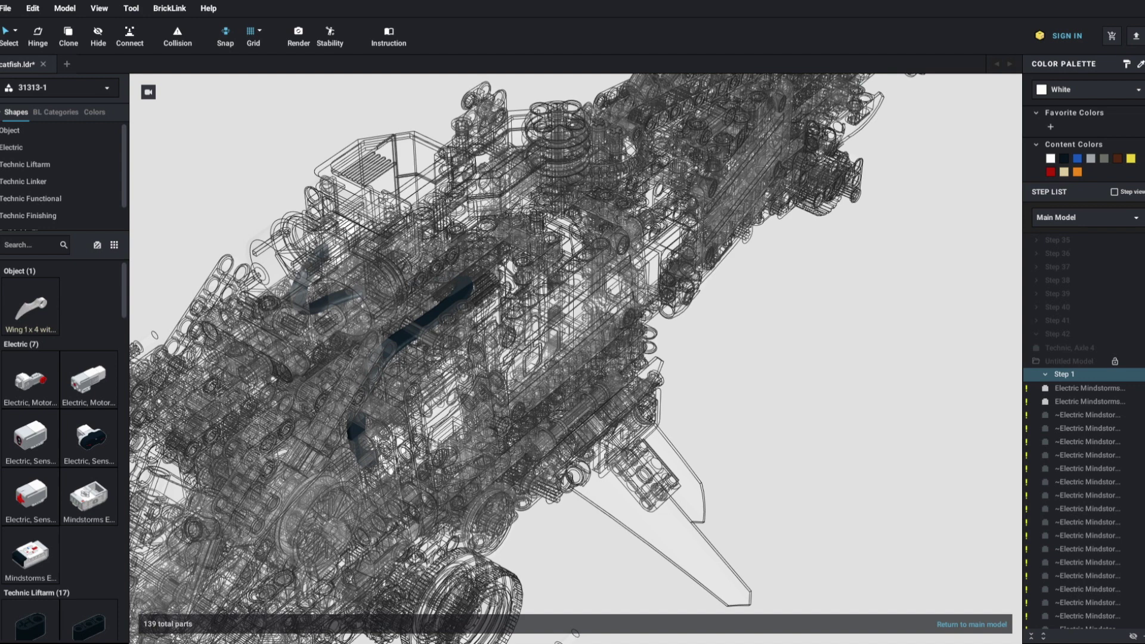
# Delete the empty step 2 of the cable submodel and return to the main model
pyautogui.moveTo(1144, 328); pyautogui.dragTo(1144, 577)
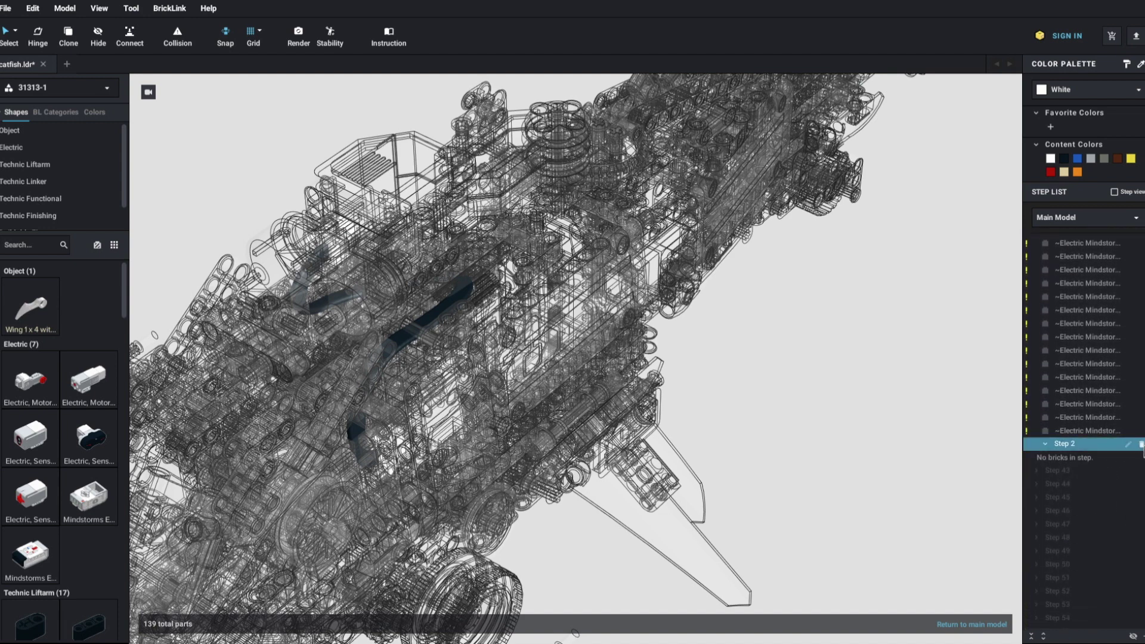
pyautogui.click(1141, 444)
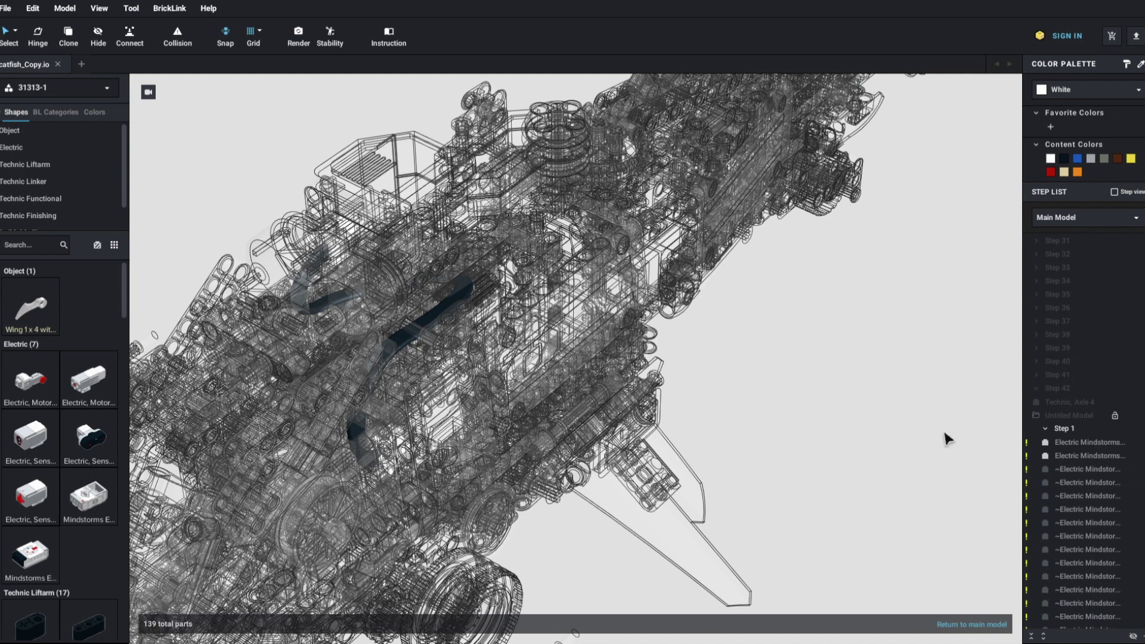
pyautogui.click(948, 625)
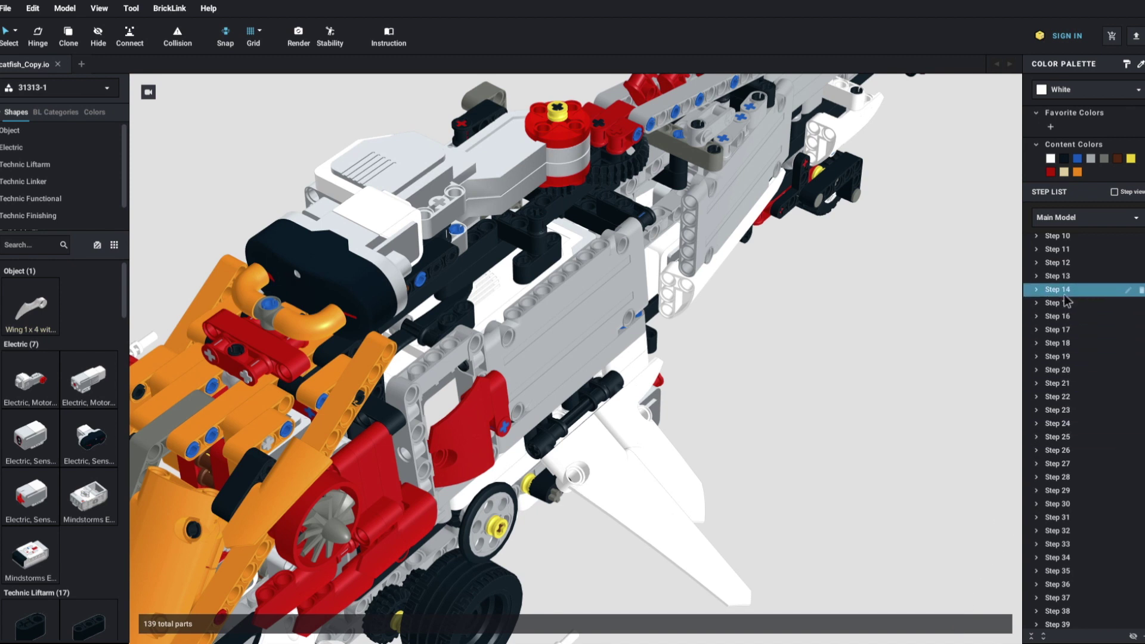
# Turn on step view and go back through the main model from step 12 to step 4 to examine the early build stages
pyautogui.scroll(2, 1133, 328)
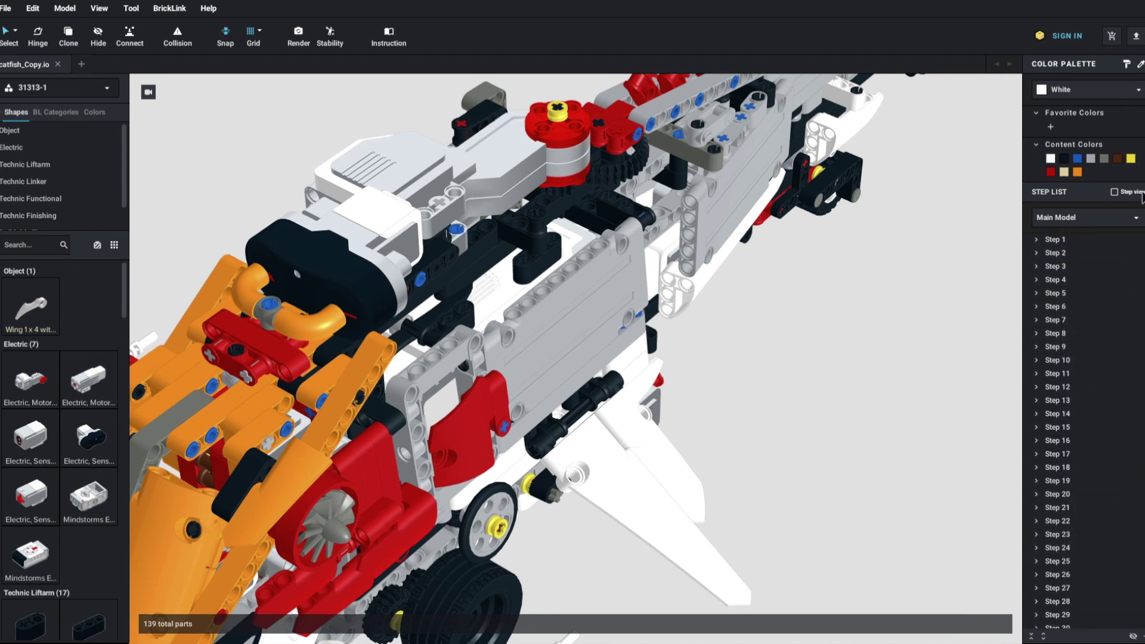
pyautogui.click(1114, 192)
pyautogui.click(1076, 388)
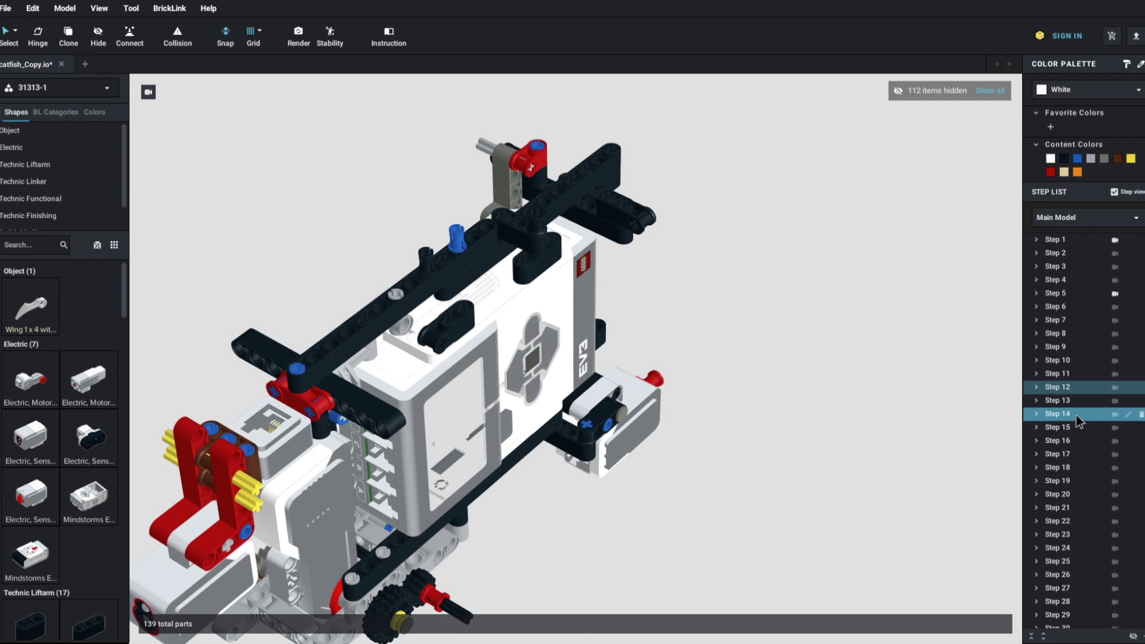
pyautogui.click(1070, 372)
pyautogui.click(1072, 344)
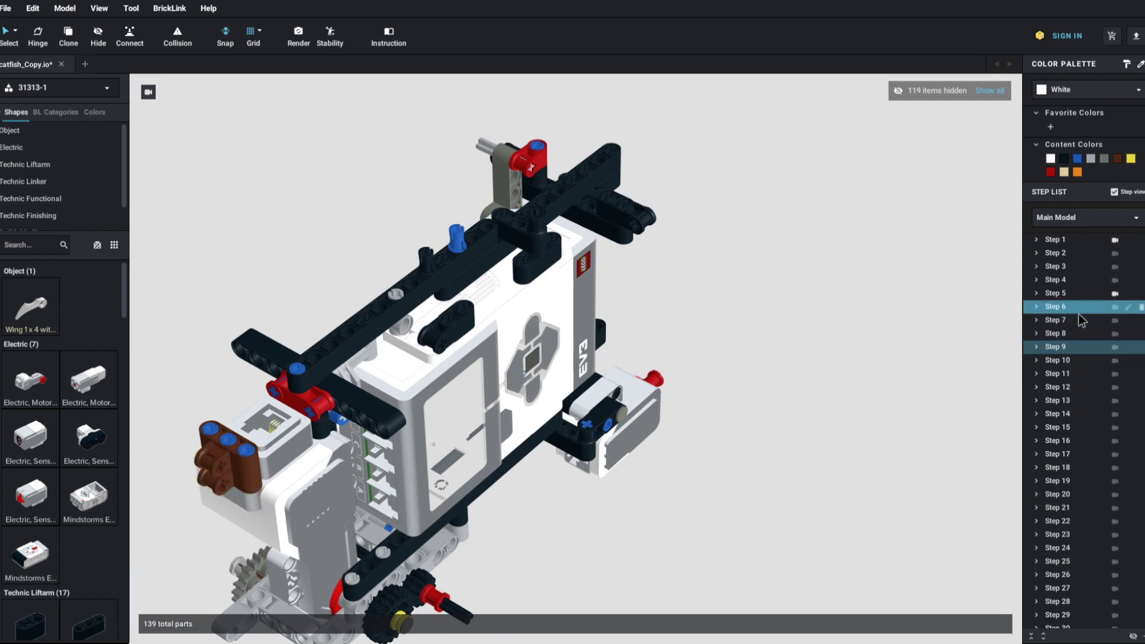
pyautogui.click(1079, 308)
pyautogui.click(1086, 279)
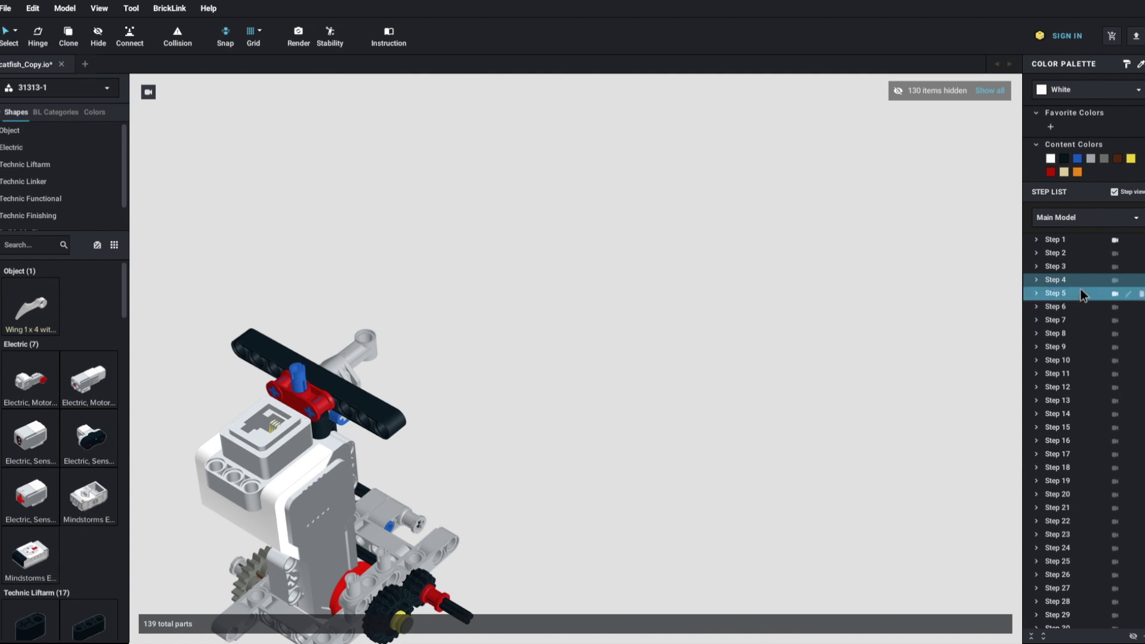
# Compare steps 4, 5 and 6 of the main model and examine the EV3 brick and motor from several sides
pyautogui.click(1079, 288)
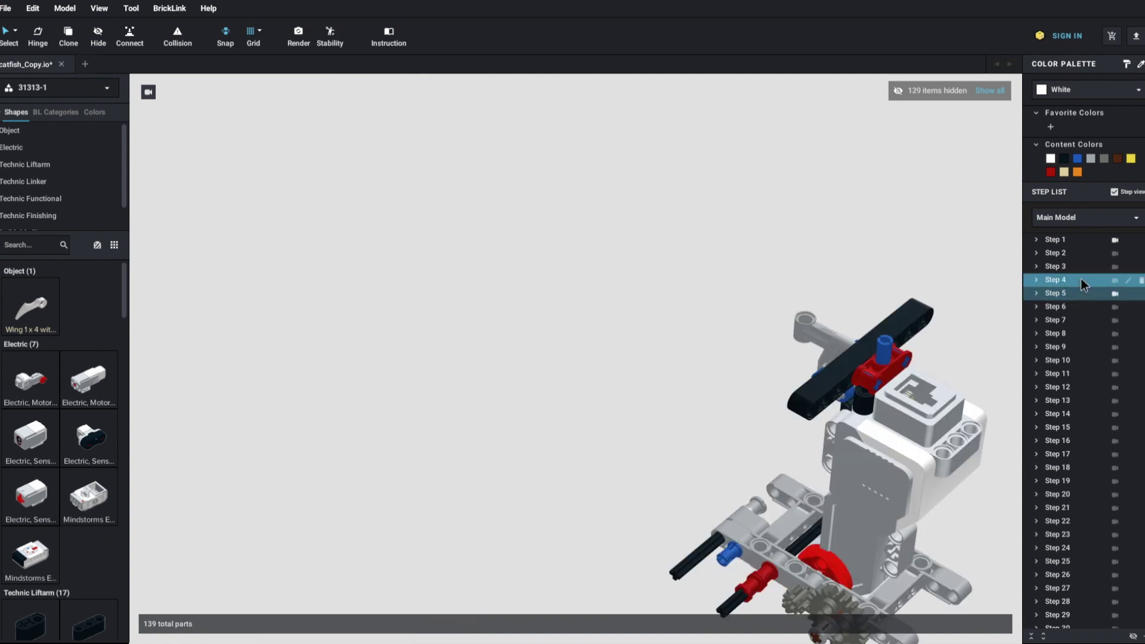
pyautogui.click(1080, 279)
pyautogui.click(1079, 296)
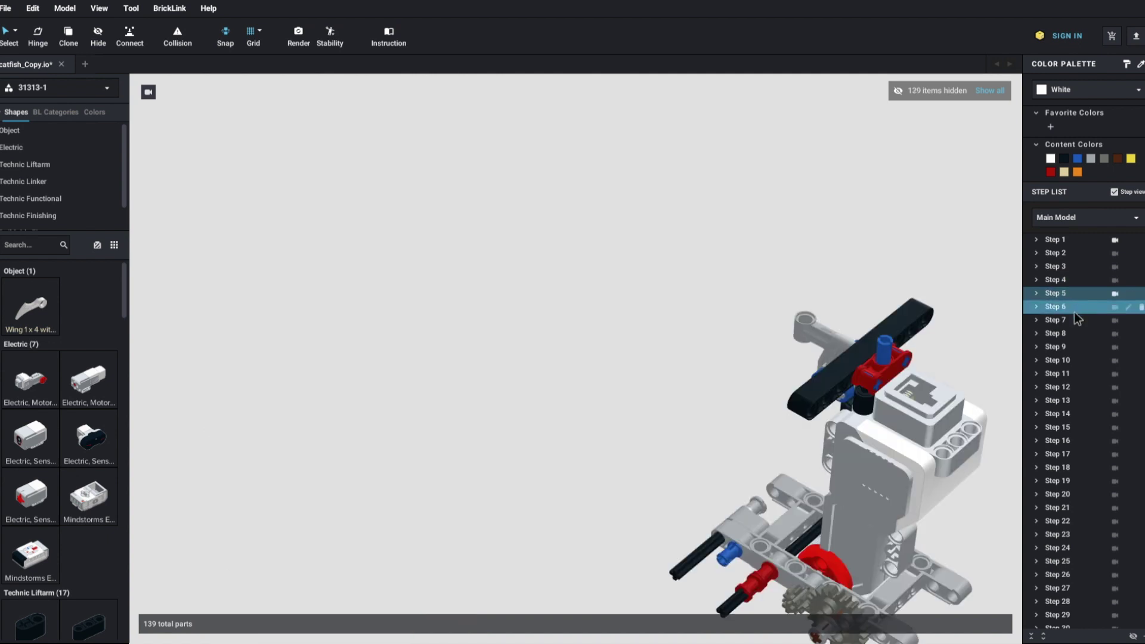
pyautogui.click(1075, 309)
pyautogui.moveTo(982, 345); pyautogui.dragTo(936, 348, button='right')
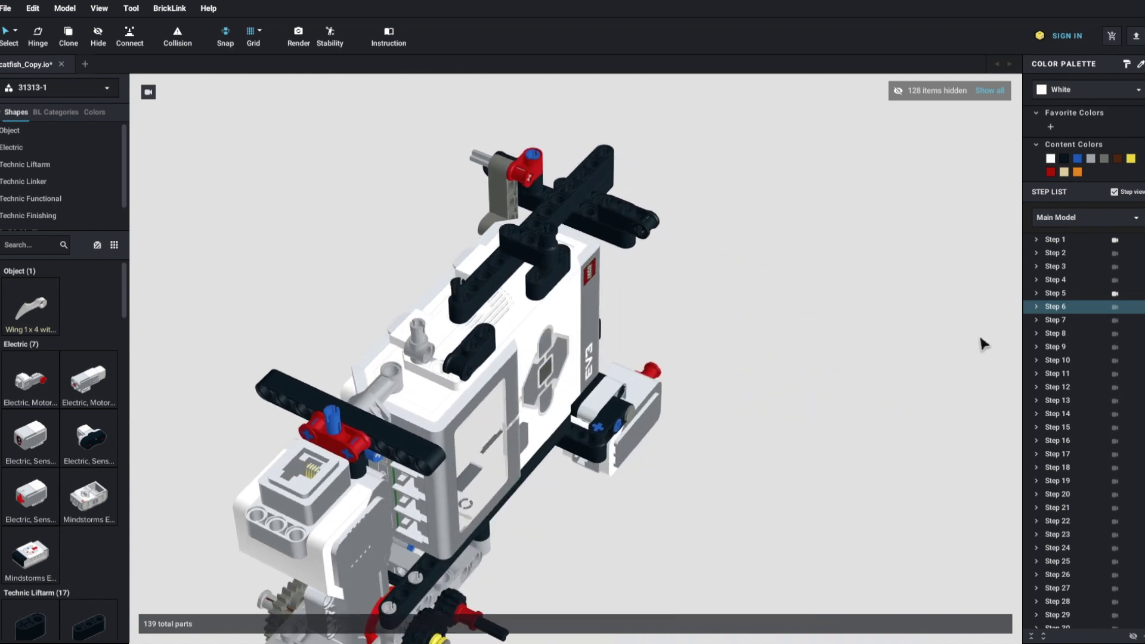
pyautogui.click(1061, 292)
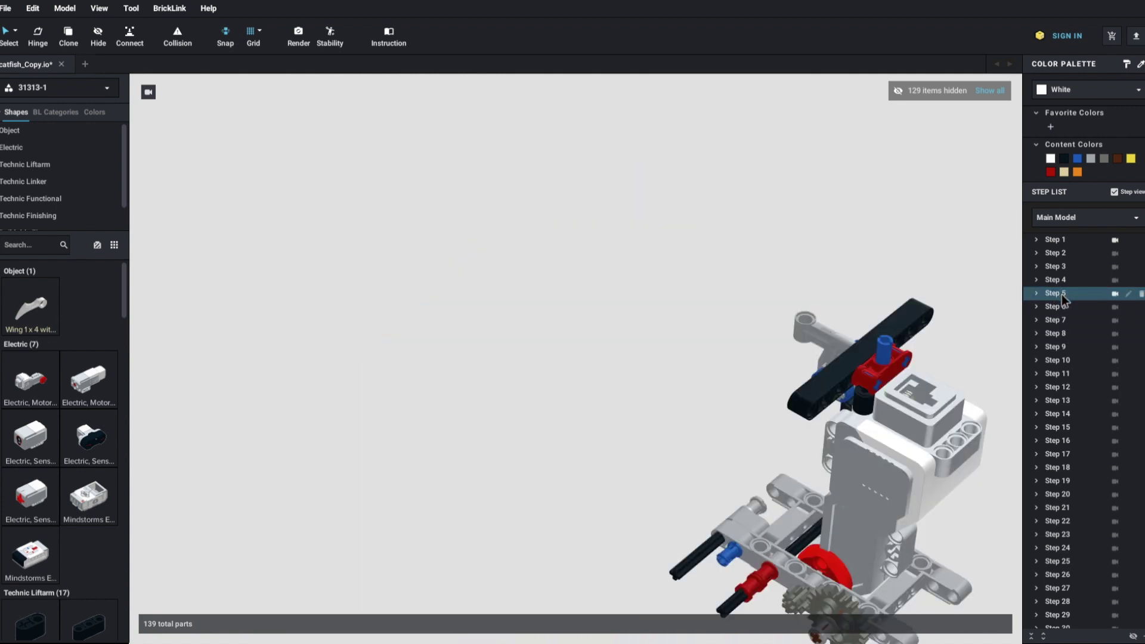
pyautogui.click(1060, 304)
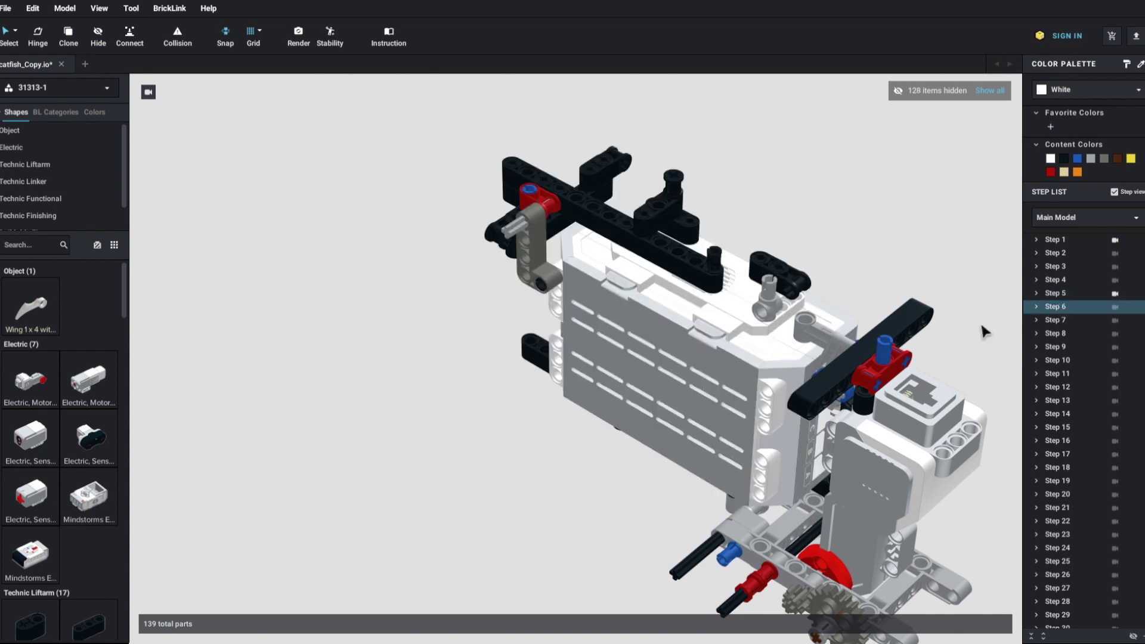
pyautogui.moveTo(982, 326); pyautogui.dragTo(917, 319, button='right')
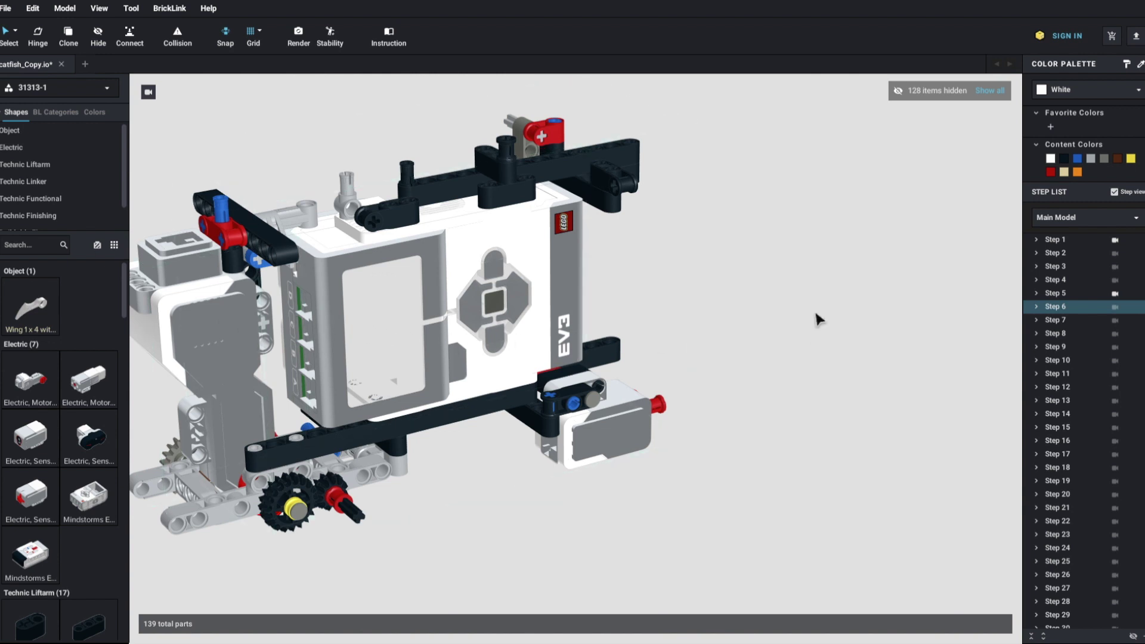
# Move the cable submodel from step 42 into step 6 below the Brain submodel and inspect its placement around the EV3 brick
pyautogui.click(1036, 306)
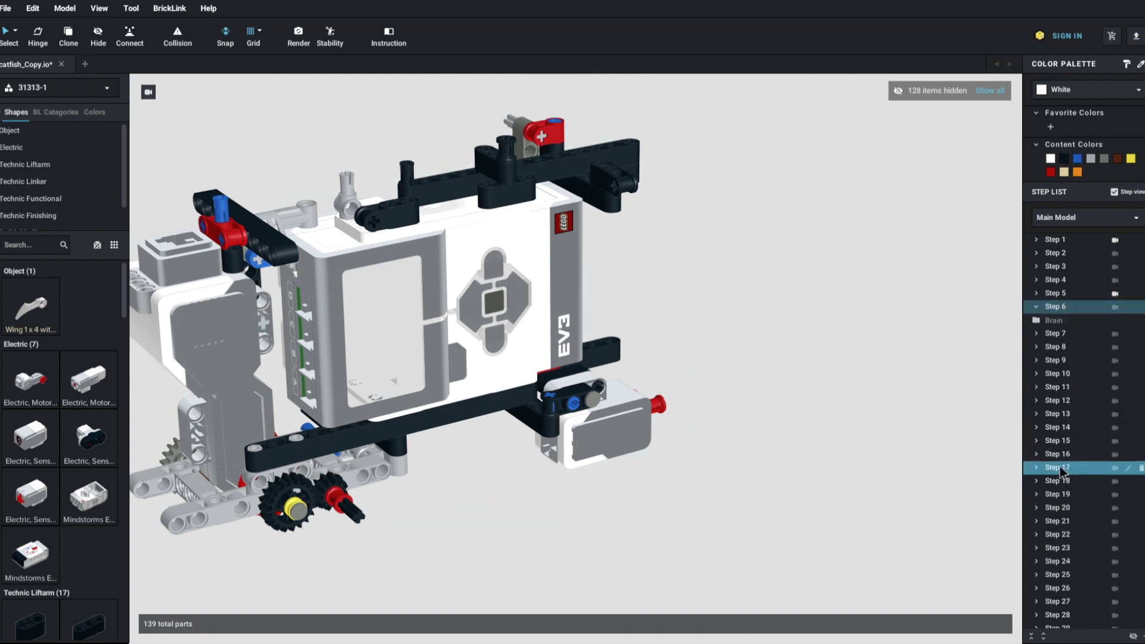
pyautogui.scroll(-5, 1069, 475)
pyautogui.scroll(-2, 1070, 477)
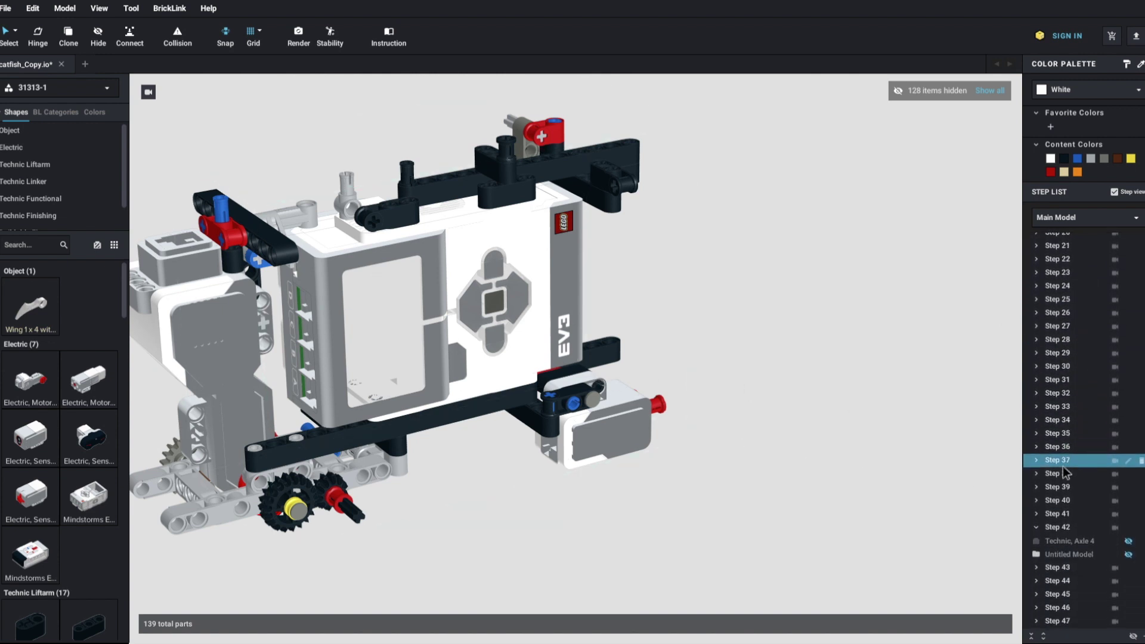
pyautogui.moveTo(1099, 553); pyautogui.dragTo(1077, 327)
pyautogui.scroll(7, 1089, 336)
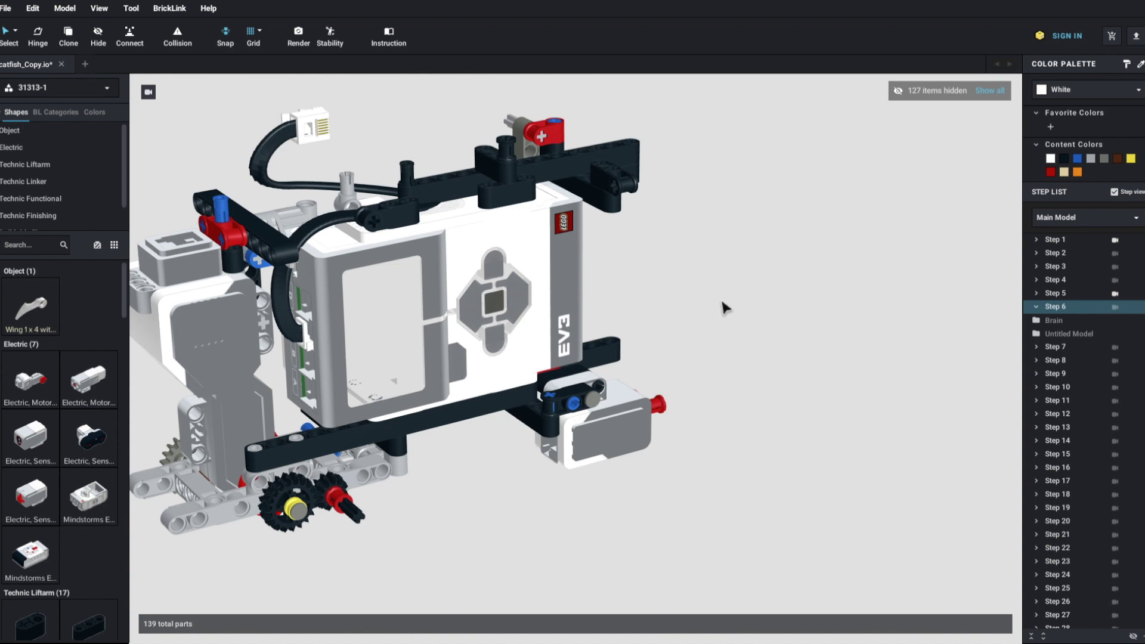
pyautogui.moveTo(723, 308)
pyautogui.mouseDown(button='right')
pyautogui.moveTo(721, 320)
pyautogui.moveTo(733, 313)
pyautogui.moveTo(704, 294)
pyautogui.moveTo(718, 317)
pyautogui.mouseUp(button='right')
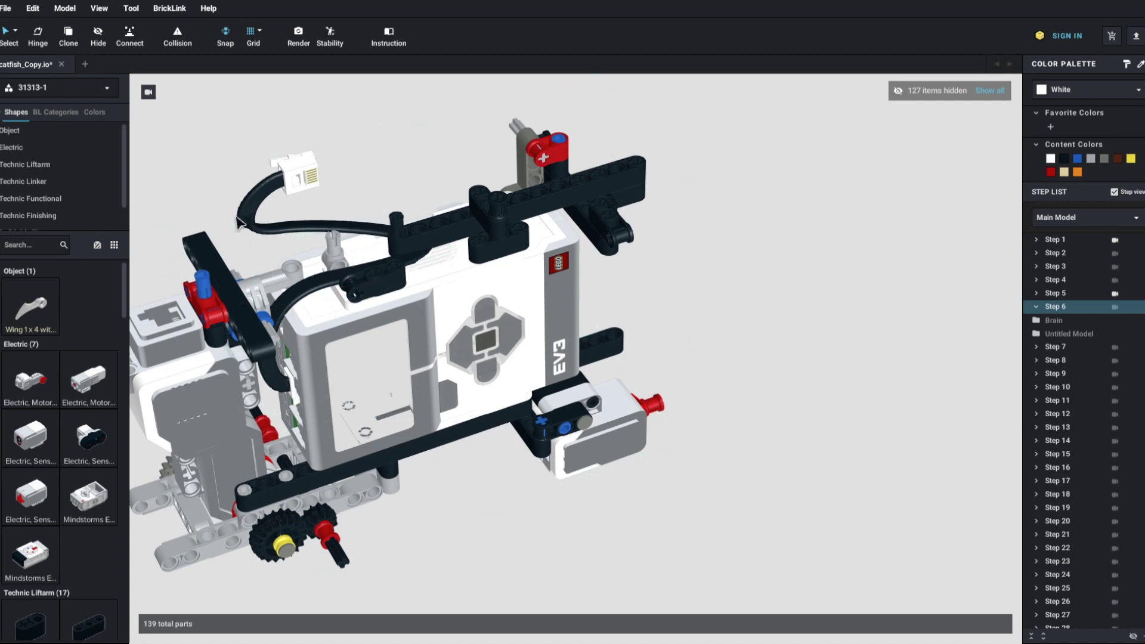
pyautogui.moveTo(588, 555); pyautogui.dragTo(552, 511, button='right')
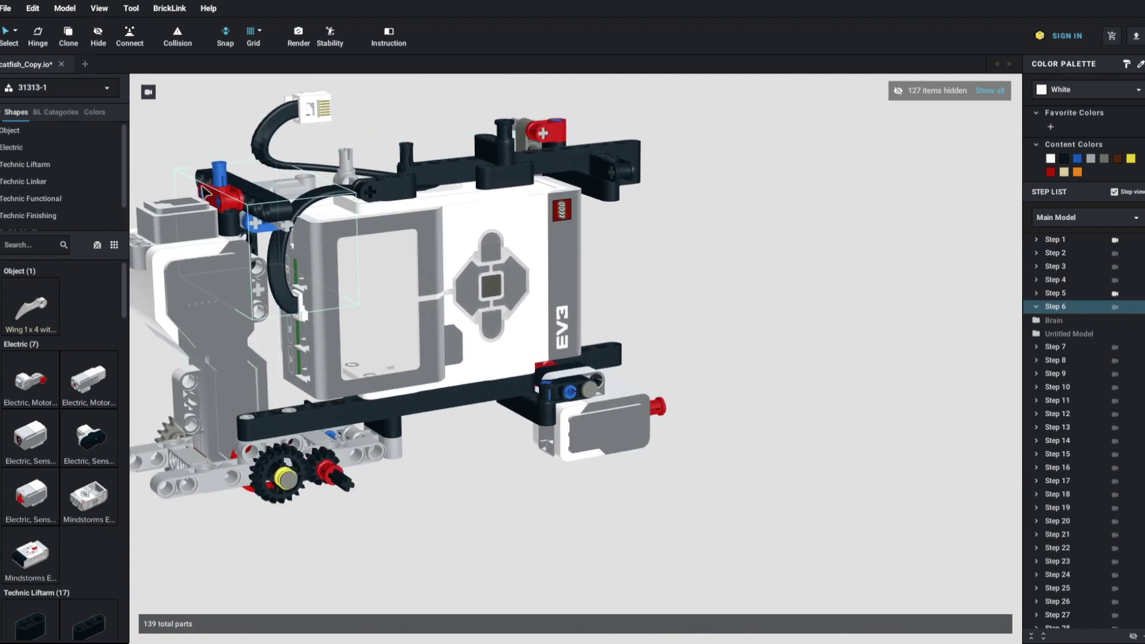
pyautogui.moveTo(310, 289); pyautogui.dragTo(289, 352, button='right')
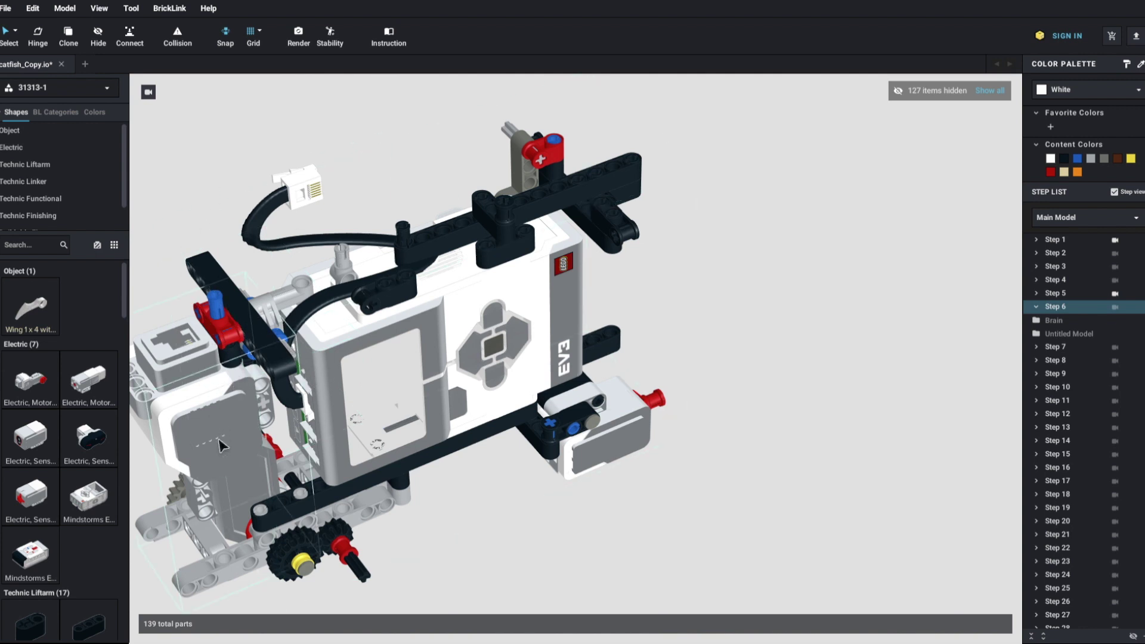
pyautogui.moveTo(515, 499); pyautogui.dragTo(575, 493, button='middle')
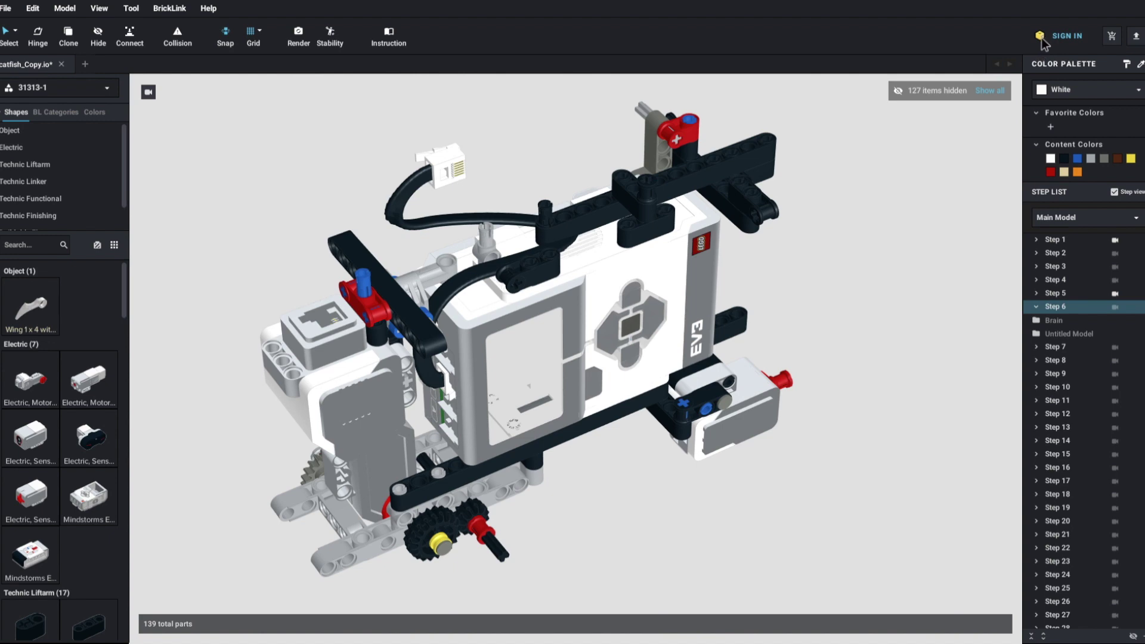
# Turn off step view and open the building instructions in page design mode
pyautogui.click(1114, 192)
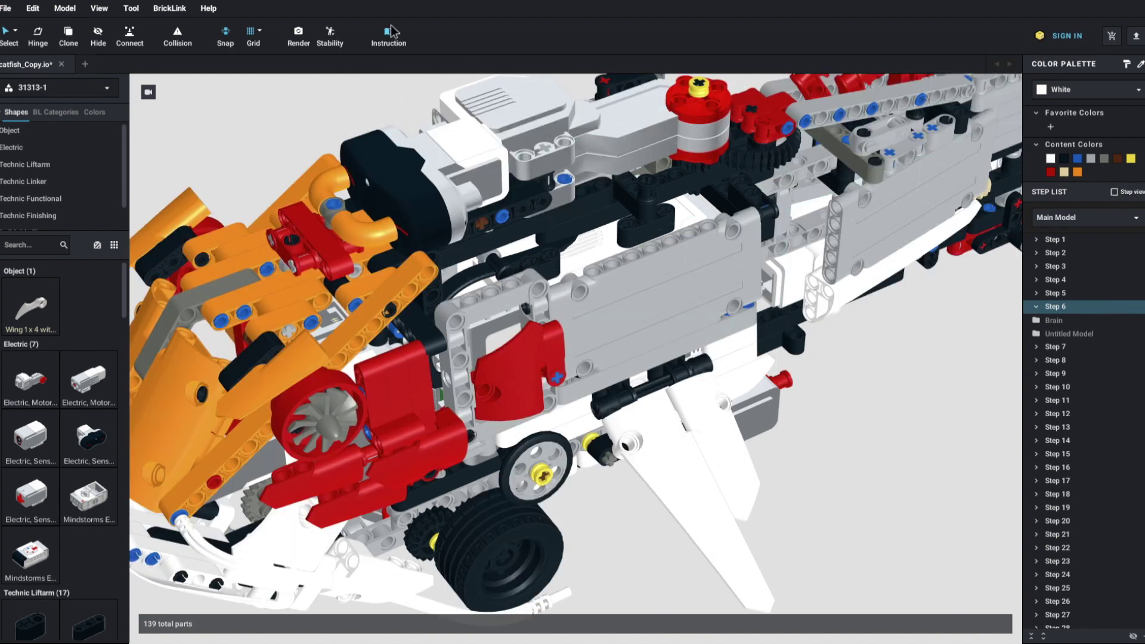
pyautogui.click(388, 36)
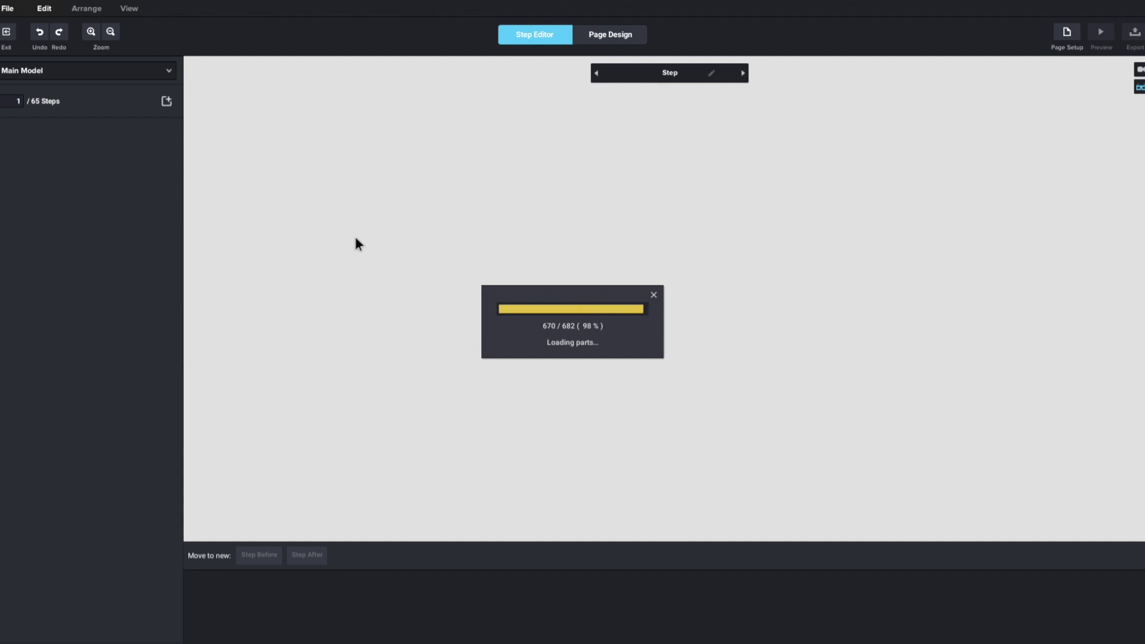
pyautogui.click(627, 35)
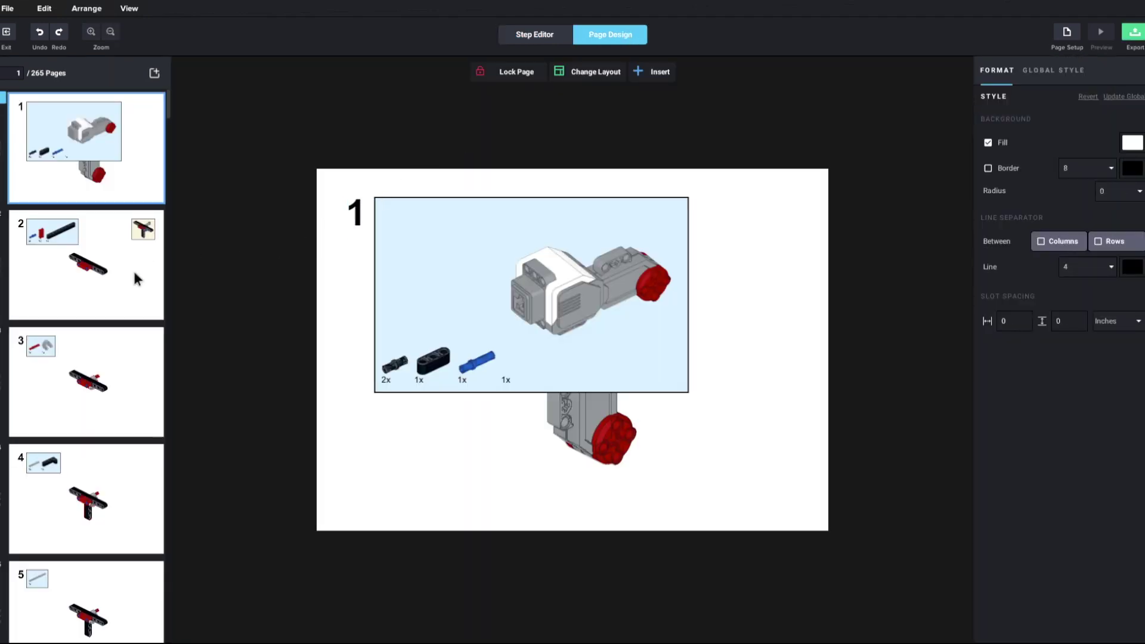
# Browse the instruction pages to page 33 and open page 34 with the cable submodel
pyautogui.scroll(-2, 111, 375)
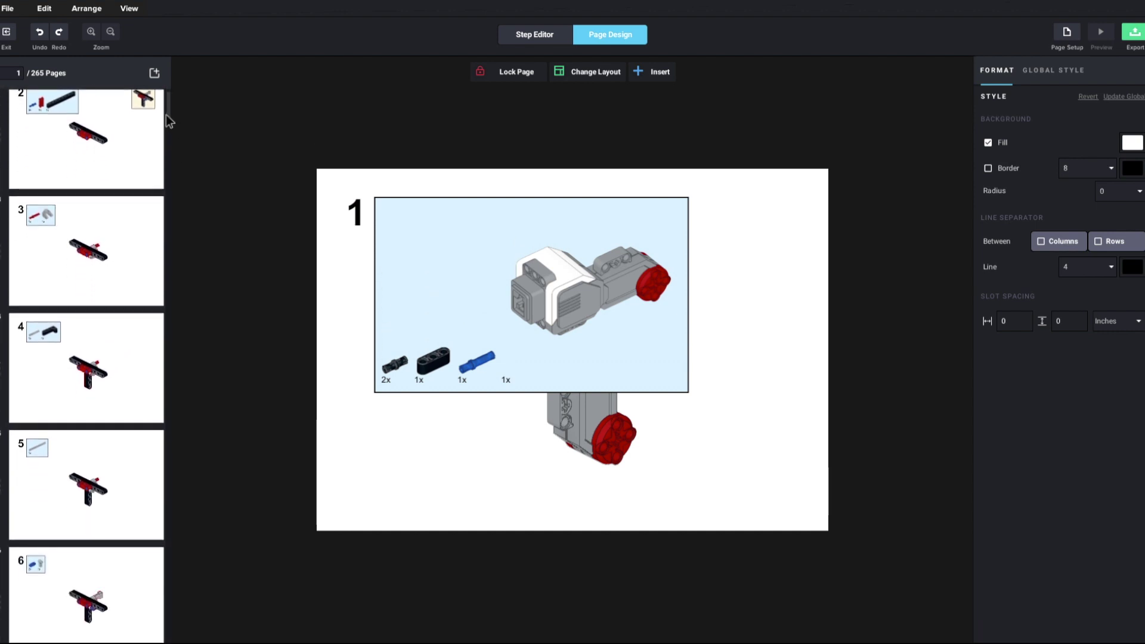
pyautogui.moveTo(171, 116); pyautogui.dragTo(171, 149)
pyautogui.scroll(-1, 171, 149)
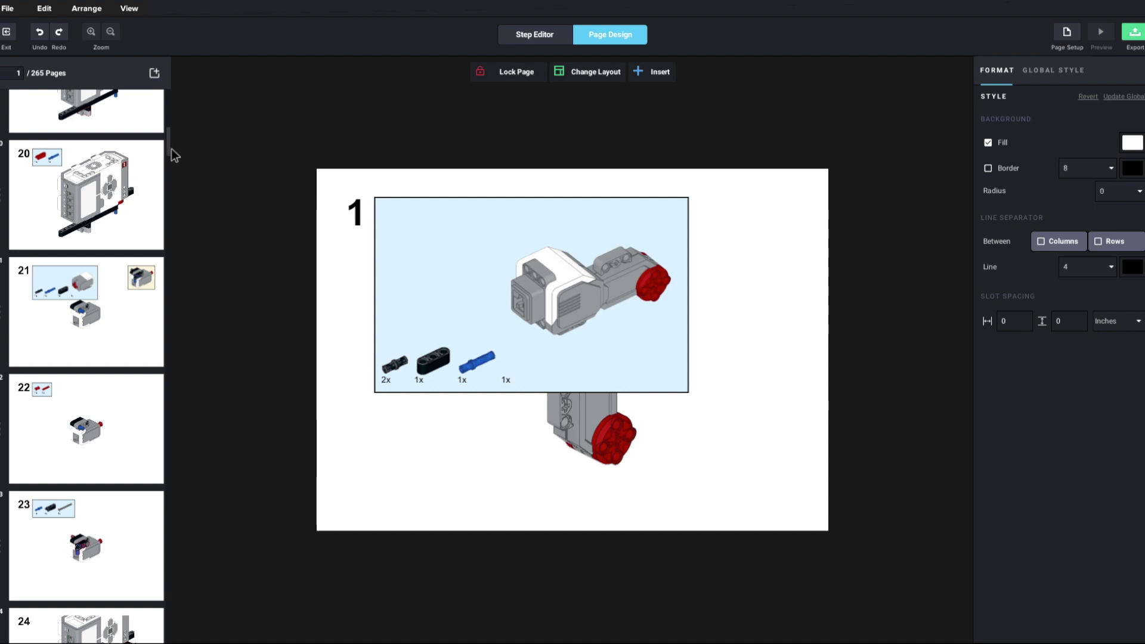
pyautogui.moveTo(170, 148); pyautogui.dragTo(174, 173)
pyautogui.click(115, 430)
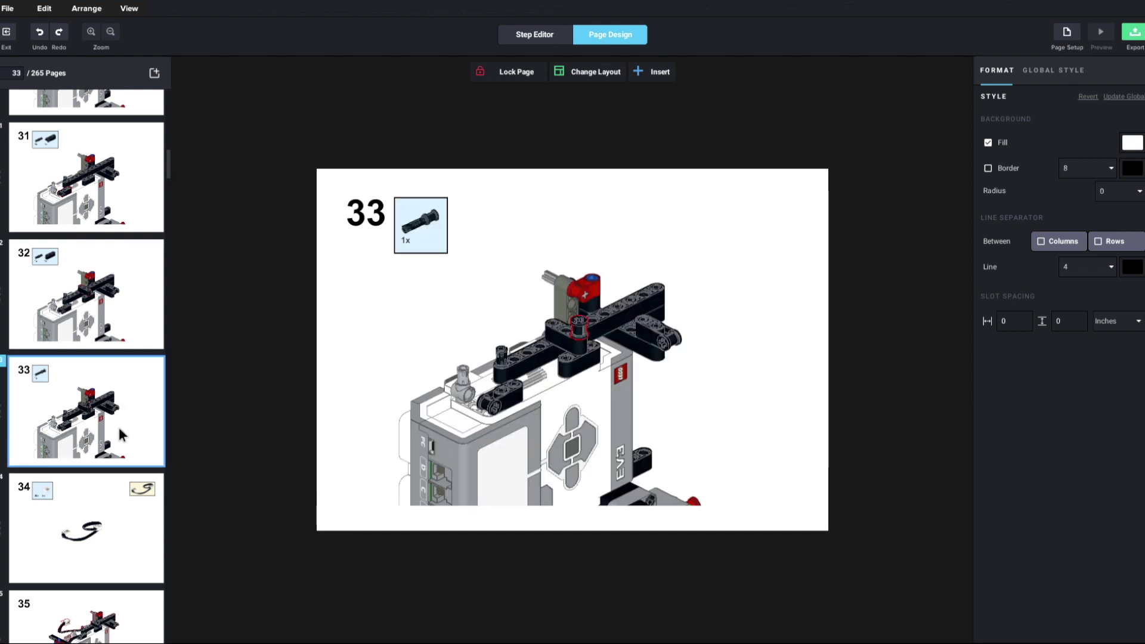
pyautogui.scroll(-1, 112, 442)
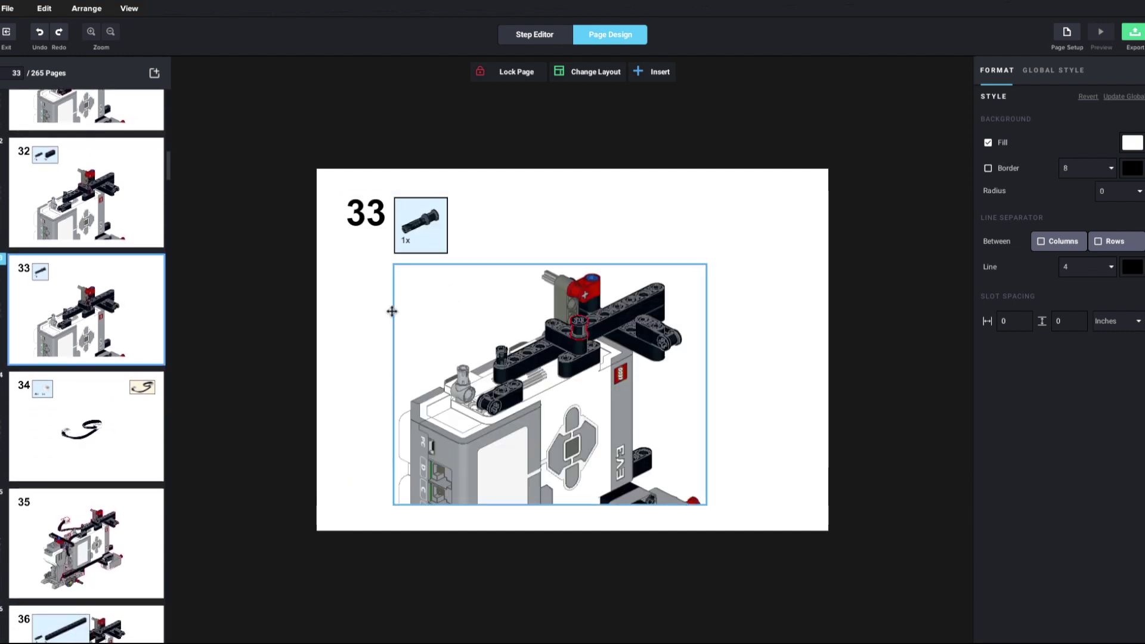
pyautogui.click(84, 440)
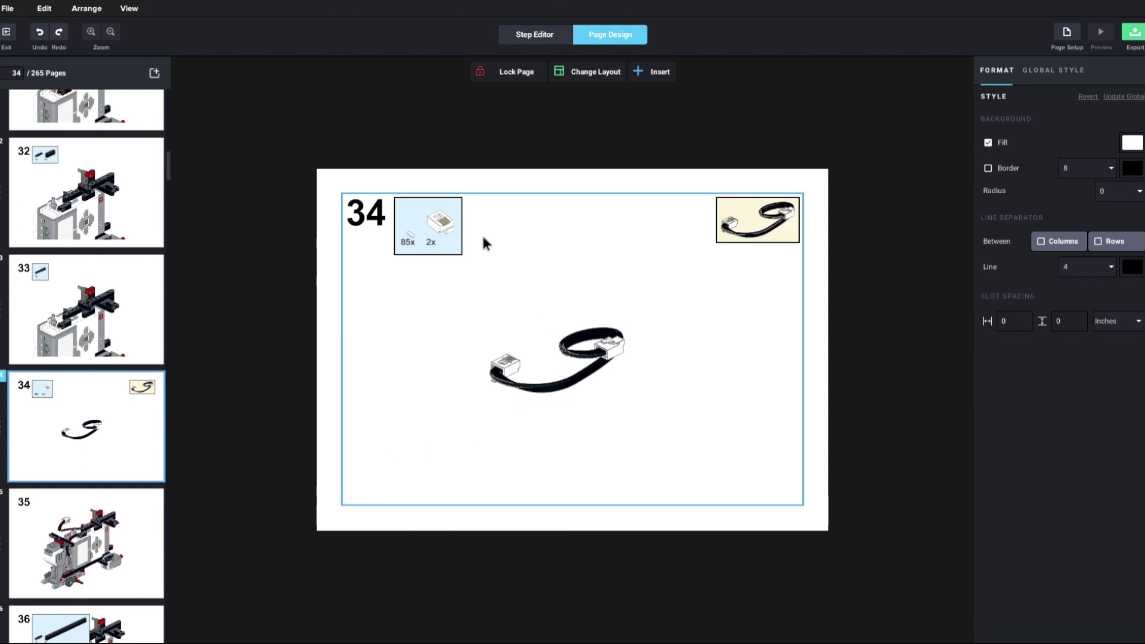
# Turn off the parts list and the submodel preview for step 34 on page 34
pyautogui.click(439, 236)
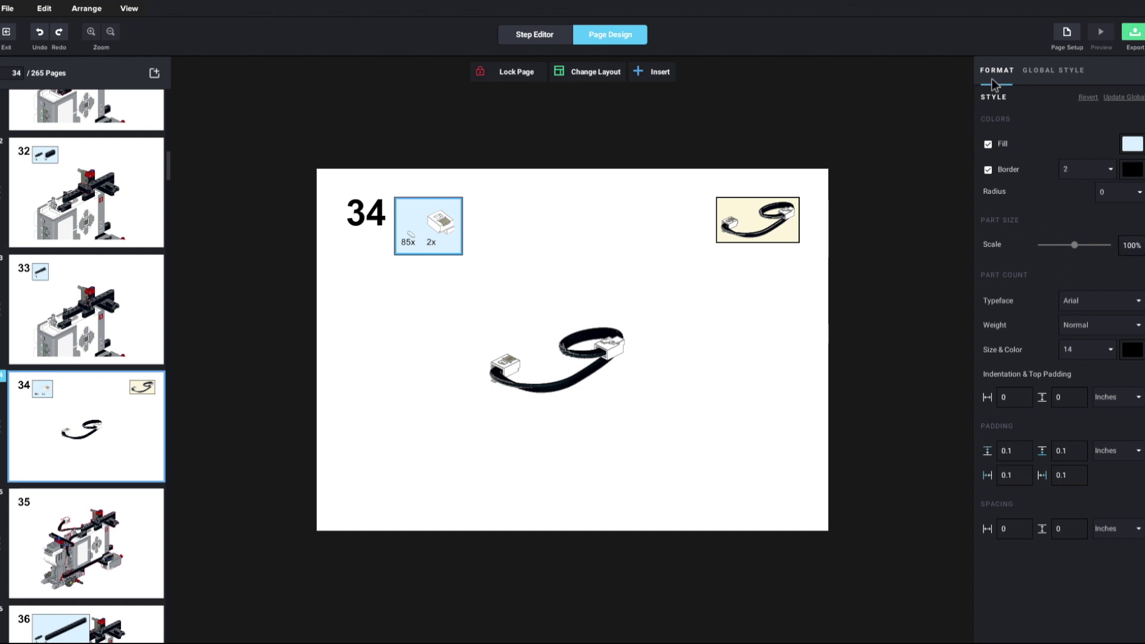
pyautogui.scroll(-3, 1089, 409)
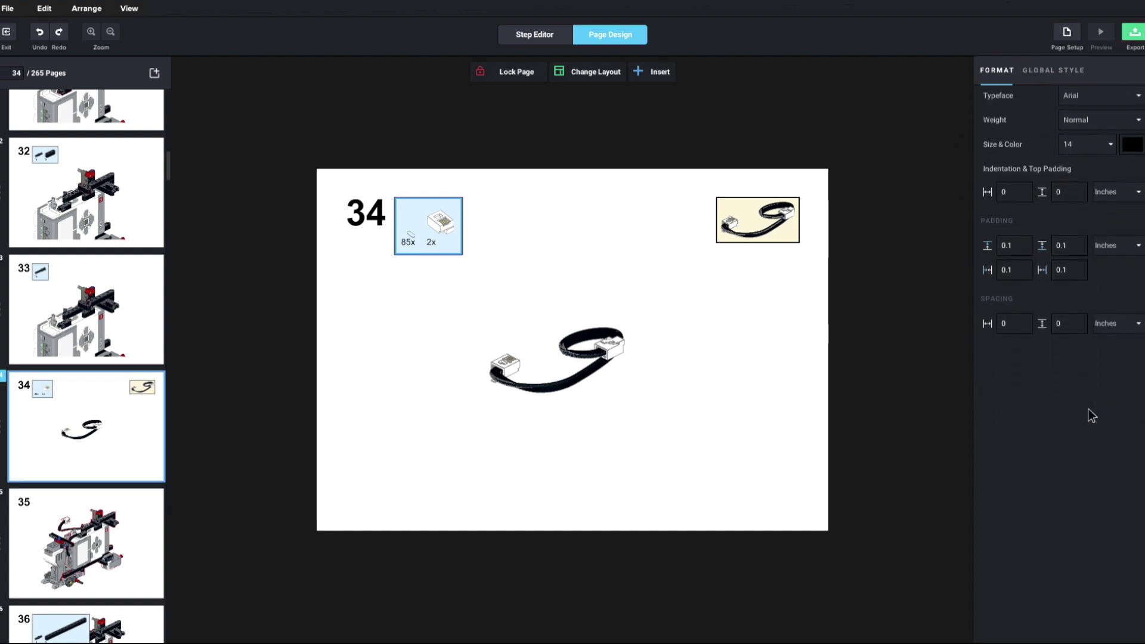
pyautogui.click(657, 210)
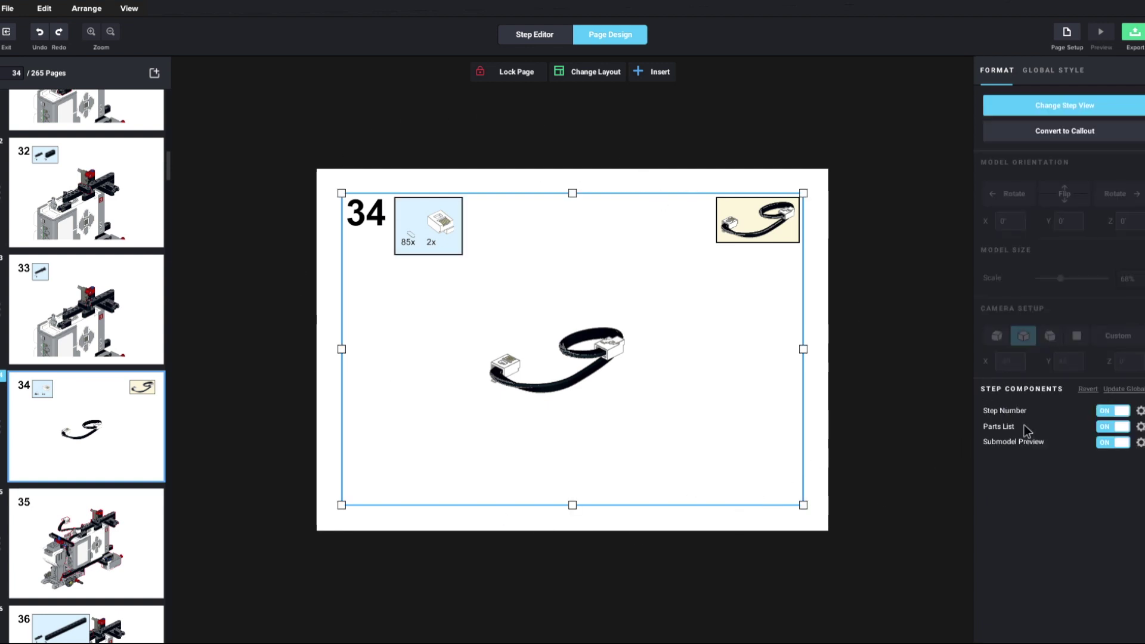
pyautogui.click(1107, 427)
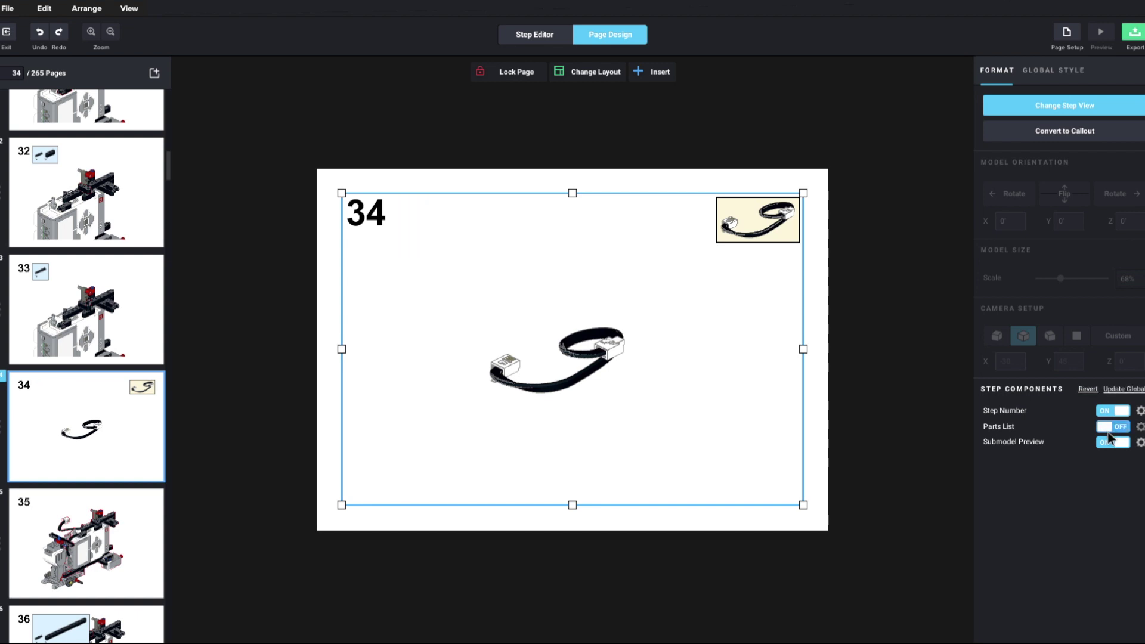
pyautogui.click(1111, 443)
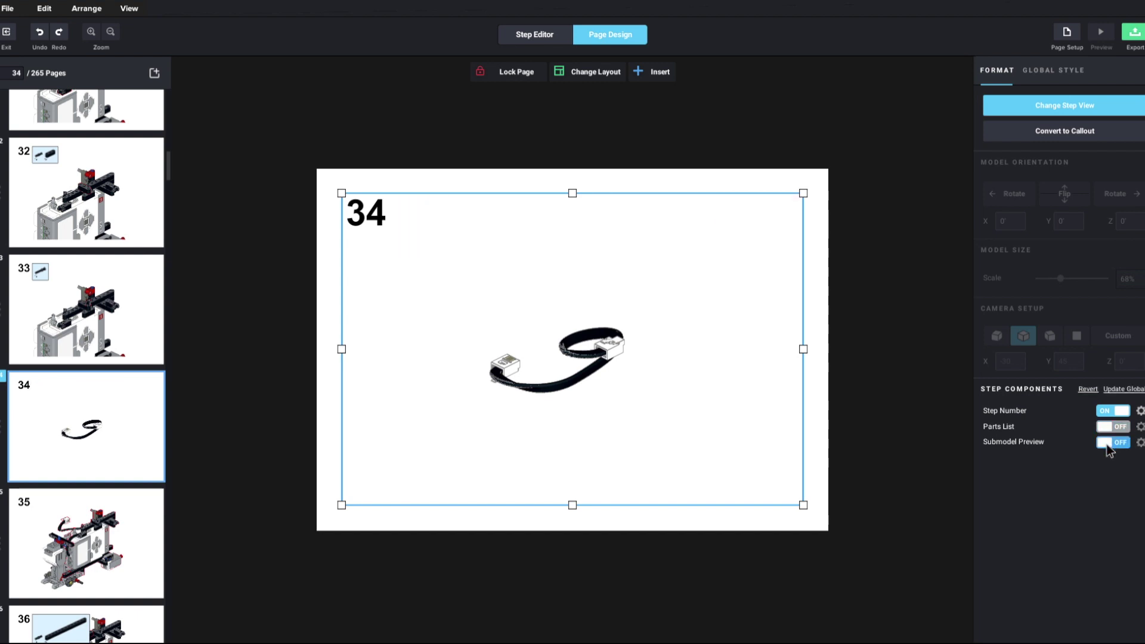
pyautogui.click(851, 408)
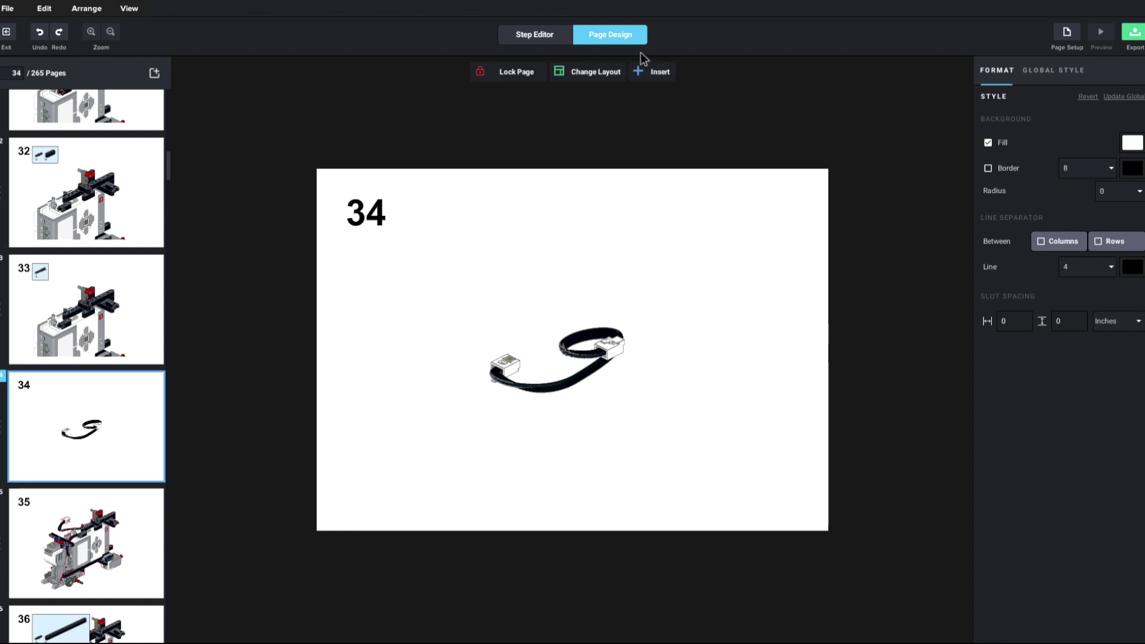
# Insert a text box on page 34 and place it in the empty area above the cable image
pyautogui.click(654, 87)
pyautogui.click(657, 106)
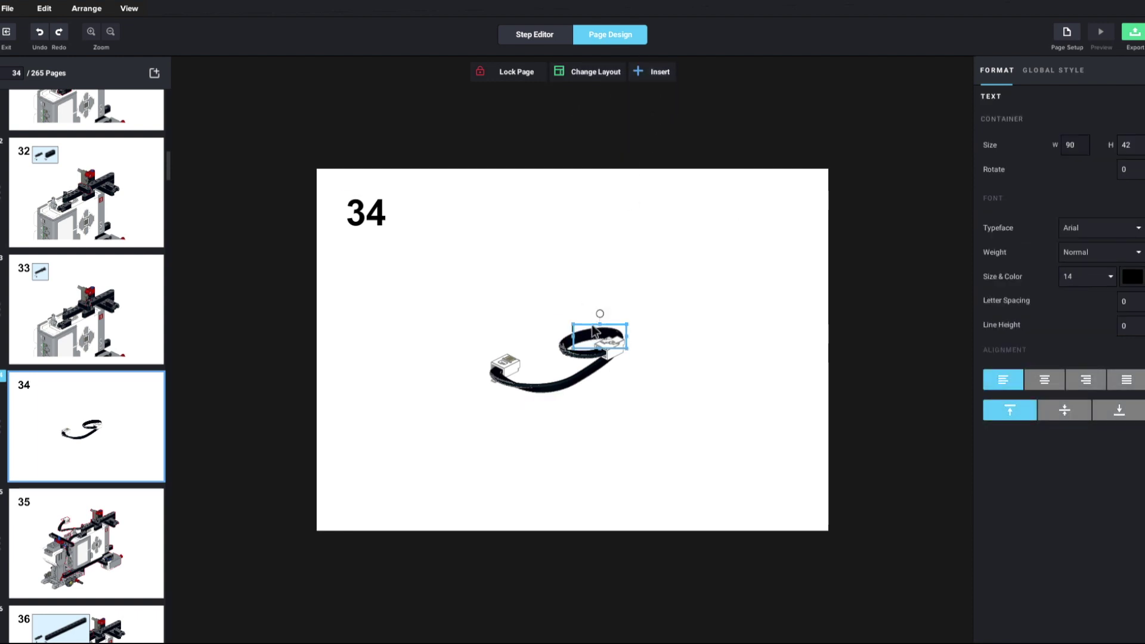
pyautogui.moveTo(593, 326); pyautogui.dragTo(570, 317)
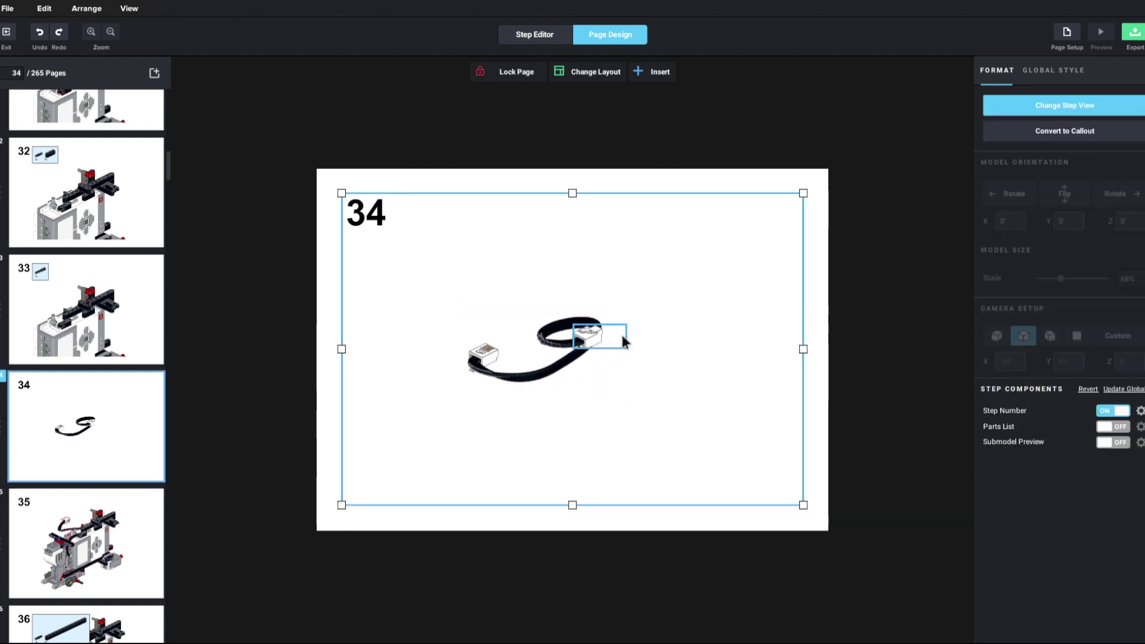
pyautogui.click(624, 342)
pyautogui.moveTo(624, 342); pyautogui.dragTo(596, 335)
pyautogui.moveTo(571, 288); pyautogui.dragTo(565, 240)
pyautogui.click(559, 238)
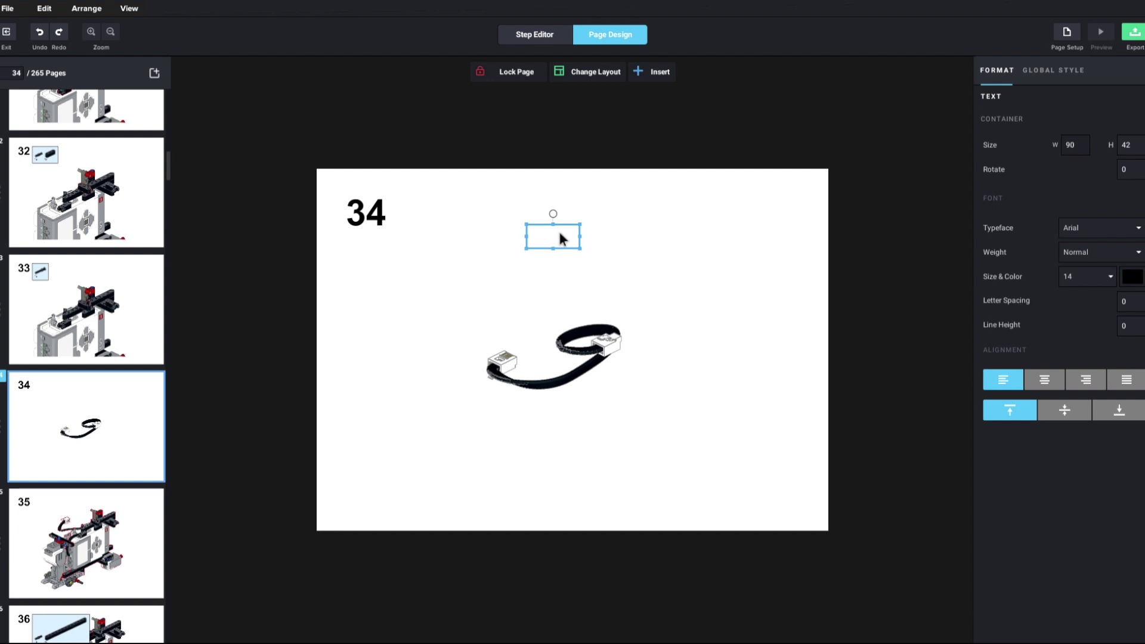
# Enter "25 cm cable" as the text of the new text box
pyautogui.click(562, 220)
pyautogui.click(557, 230)
pyautogui.write('25 cm cable')
pyautogui.click(574, 187)
pyautogui.click(578, 173)
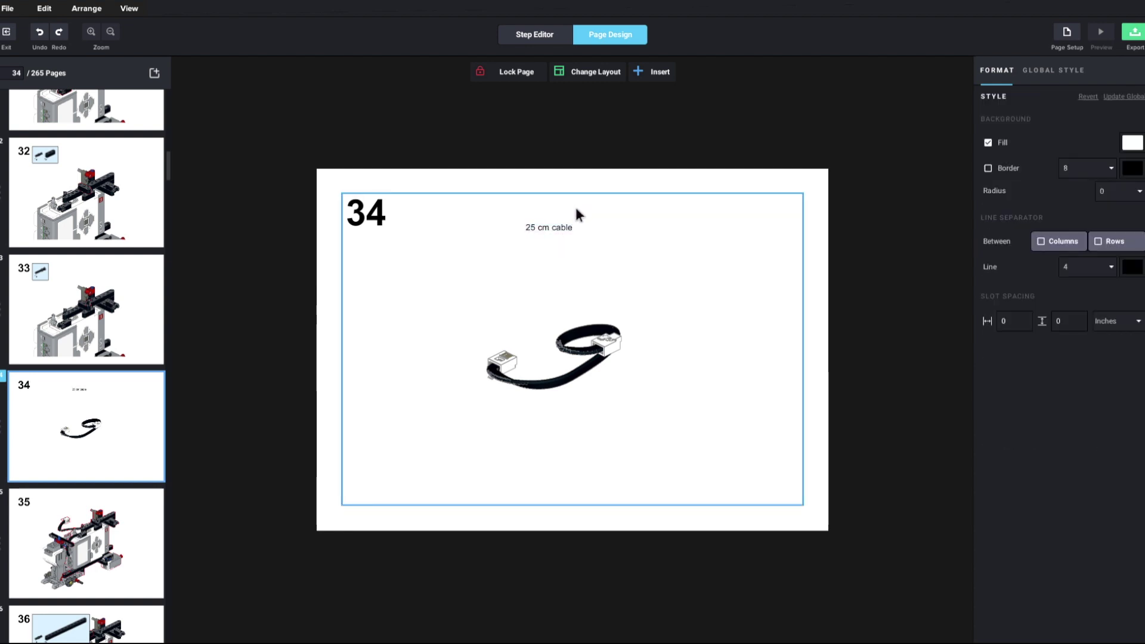
# Move the "25 cm cable" label down to just above the cable image
pyautogui.click(564, 228)
pyautogui.moveTo(565, 228); pyautogui.dragTo(585, 291)
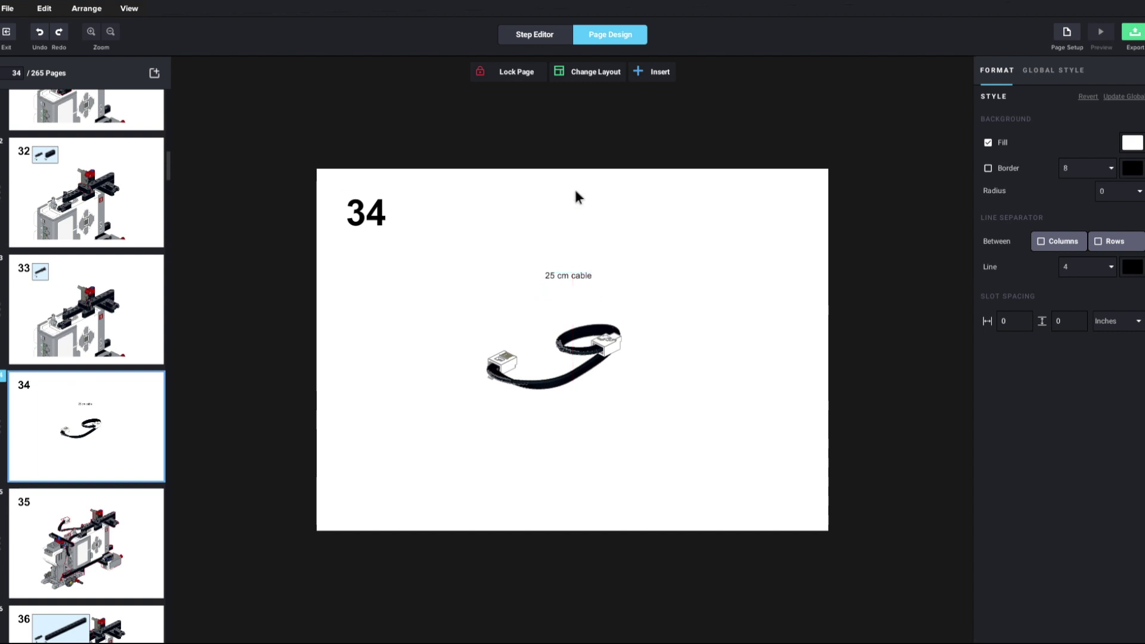
pyautogui.click(574, 169)
# Open instruction page 35, where the cable is added to the model
pyautogui.scroll(-3, 149, 500)
pyautogui.click(124, 467)
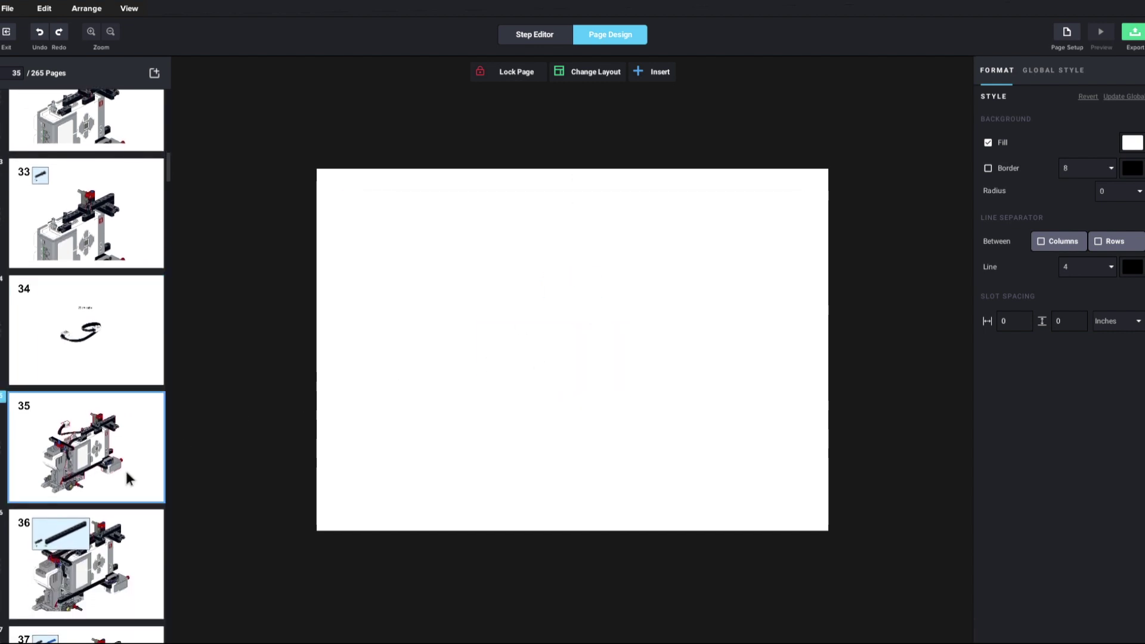